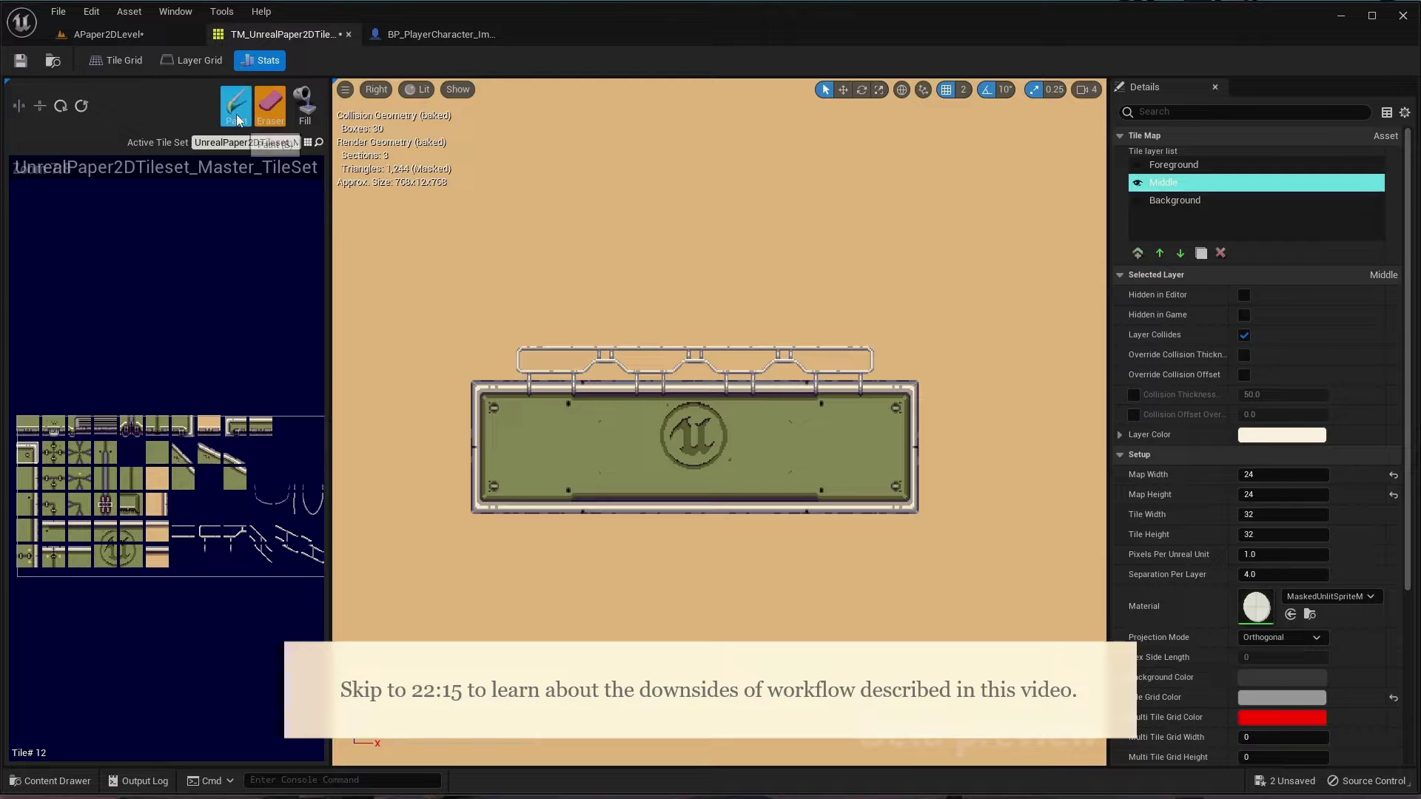
- Paint two single cross-pipe tiles and a 2x2 block of pipe tiles above the railing on the Middle layer
{"action": "left_click", "coordinate": [236, 105]}
{"action": "left_click", "coordinate": [64, 467]}
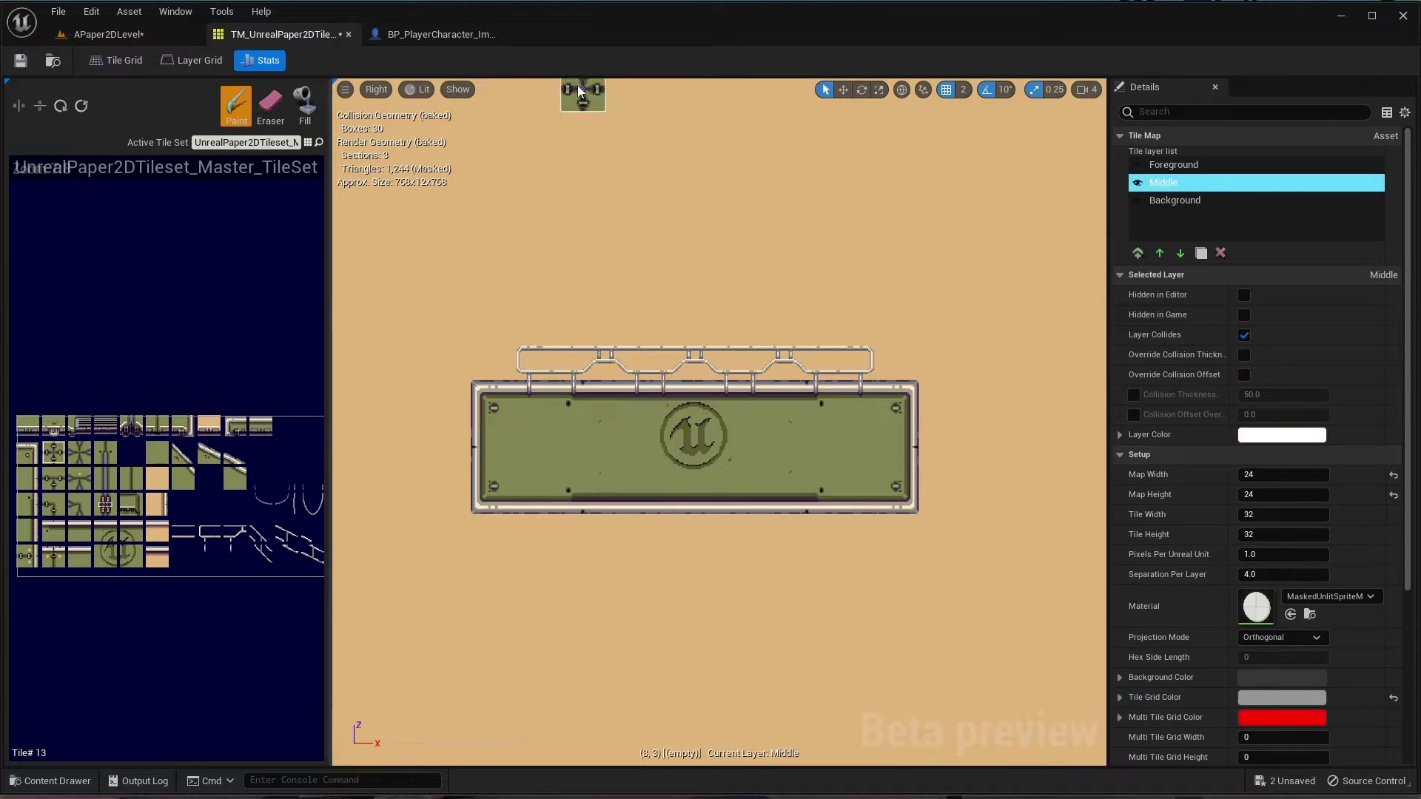
{"action": "left_click", "coordinate": [539, 177]}
{"action": "left_click", "coordinate": [642, 166]}
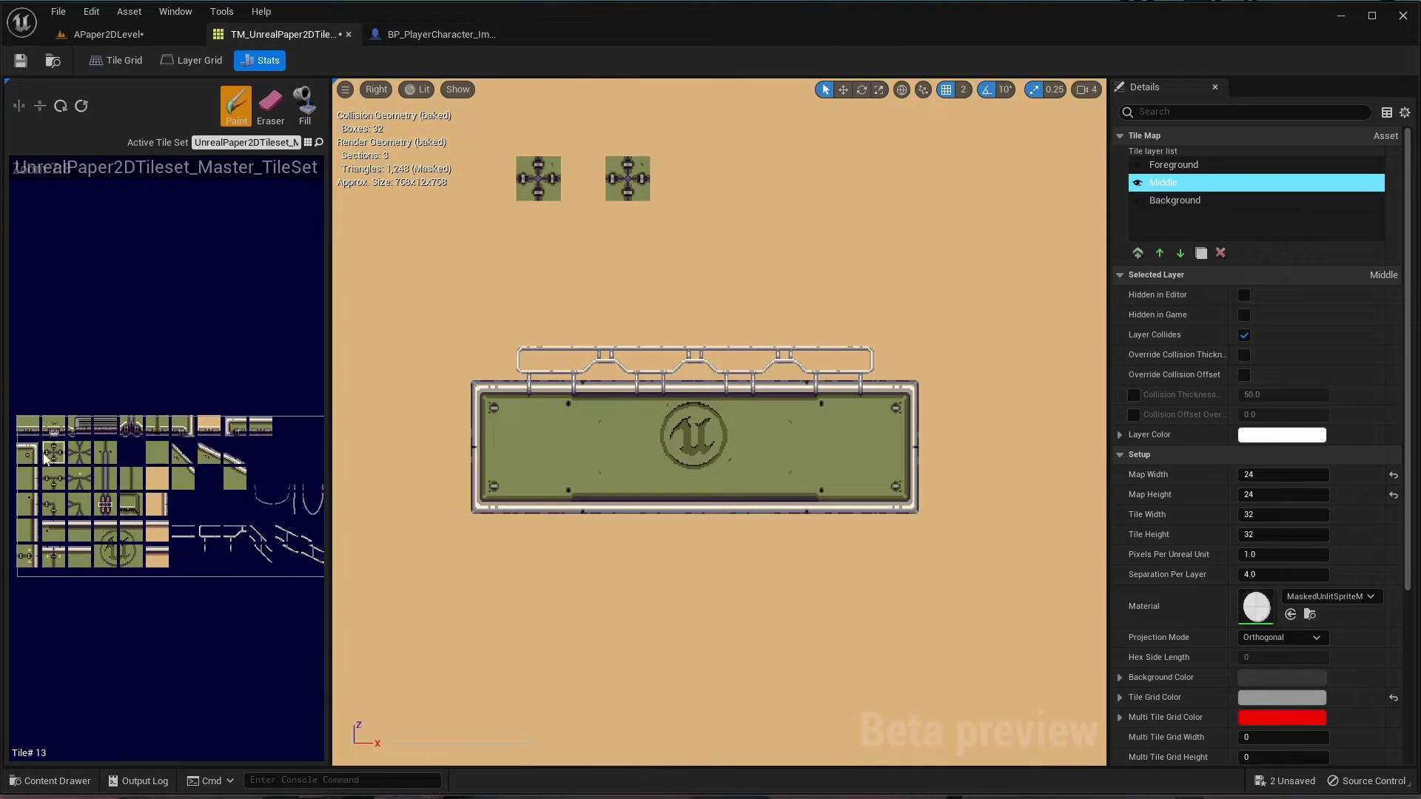
{"action": "left_click_drag", "start_coordinate": [52, 453], "coordinate": [91, 491]}
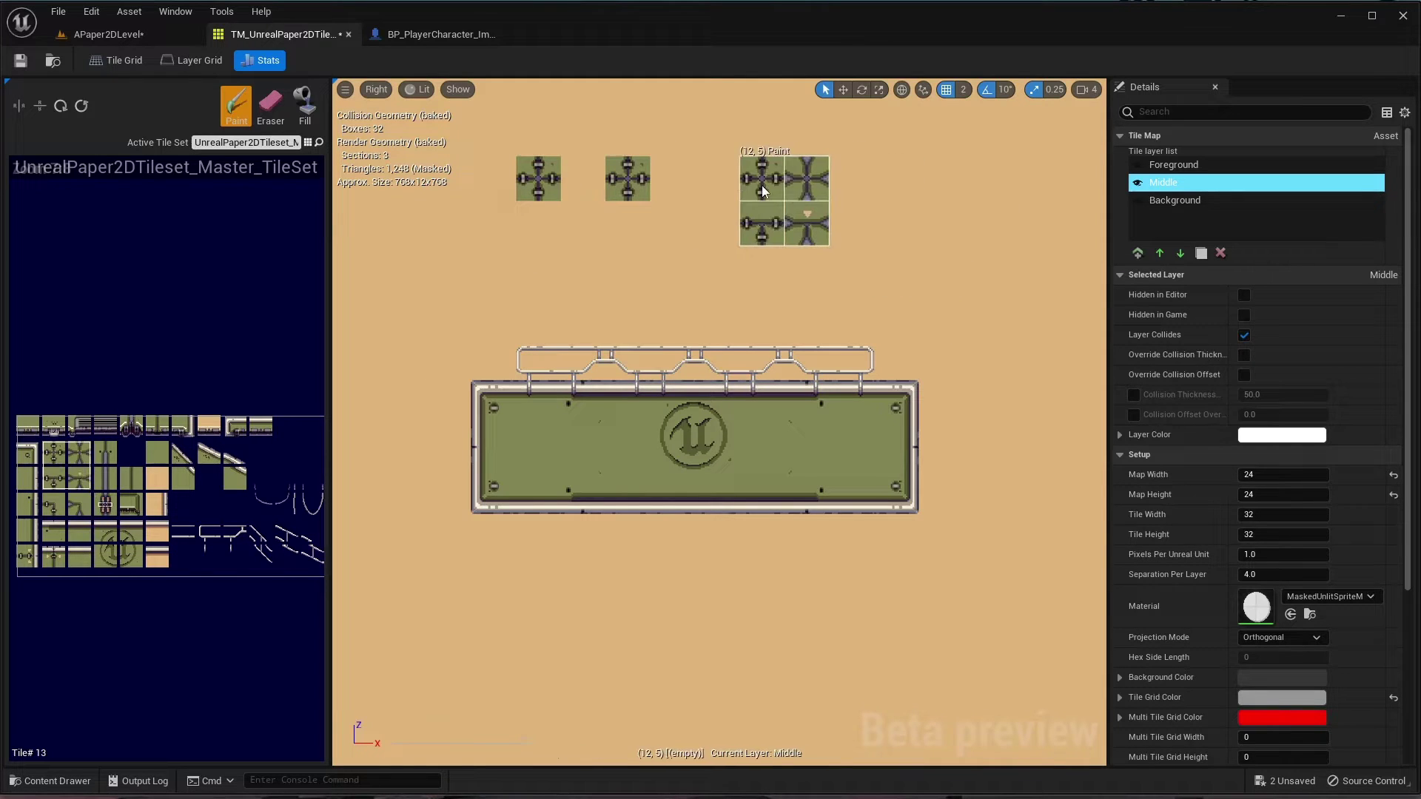
{"action": "left_click", "coordinate": [808, 214]}
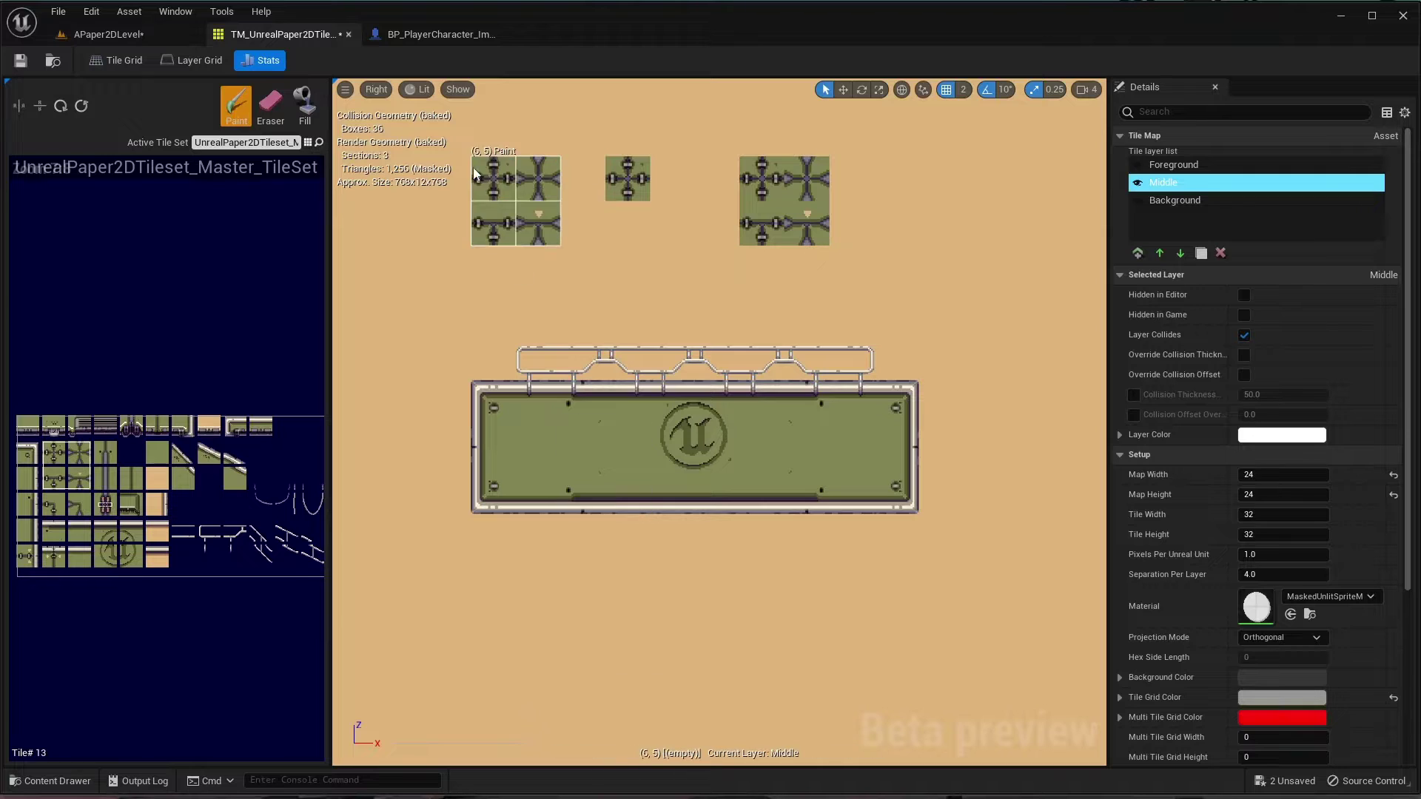
- Erase the single pipe tiles and the 2x2 tile block above the railing
{"action": "left_click", "coordinate": [270, 104]}
{"action": "mouse_move", "coordinate": [533, 194]}
{"action": "left_mouse_down"}
{"action": "mouse_move", "coordinate": [750, 173]}
{"action": "mouse_move", "coordinate": [876, 189]}
{"action": "mouse_move", "coordinate": [749, 224]}
{"action": "left_mouse_up"}
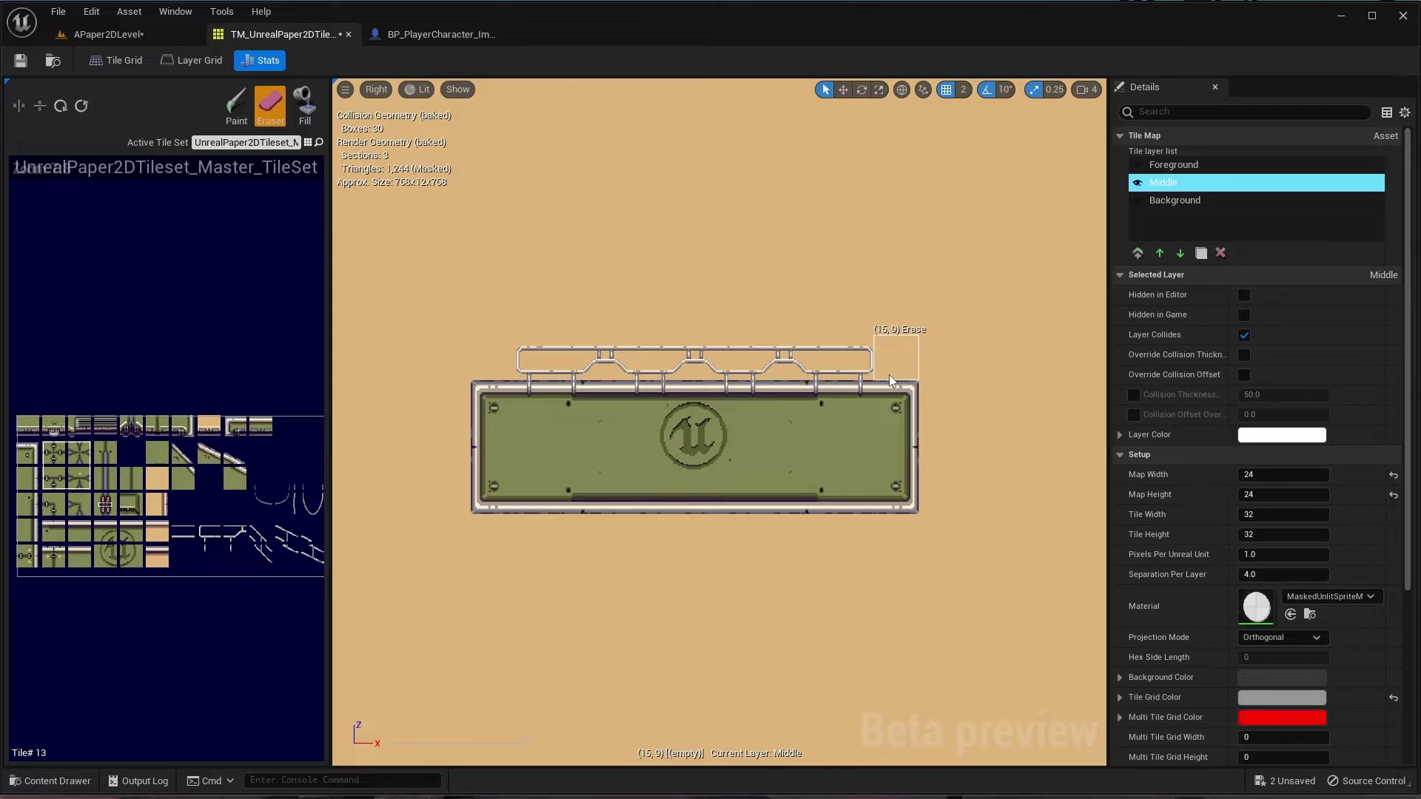
{"action": "left_click", "coordinate": [111, 34]}
{"action": "left_click", "coordinate": [300, 36]}
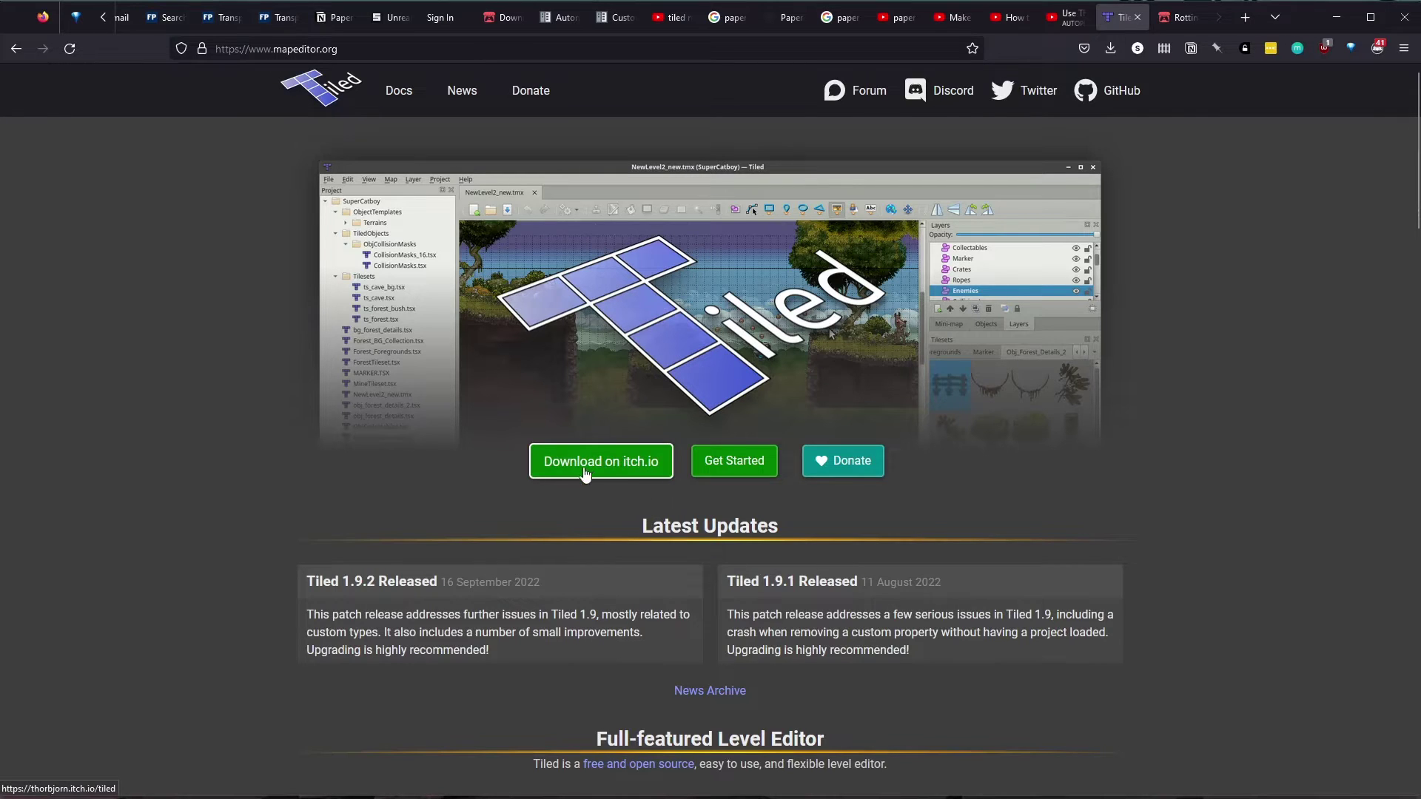
- Open the itch.io download page of the Tiled map editor in the browser
{"action": "left_click", "coordinate": [628, 468]}
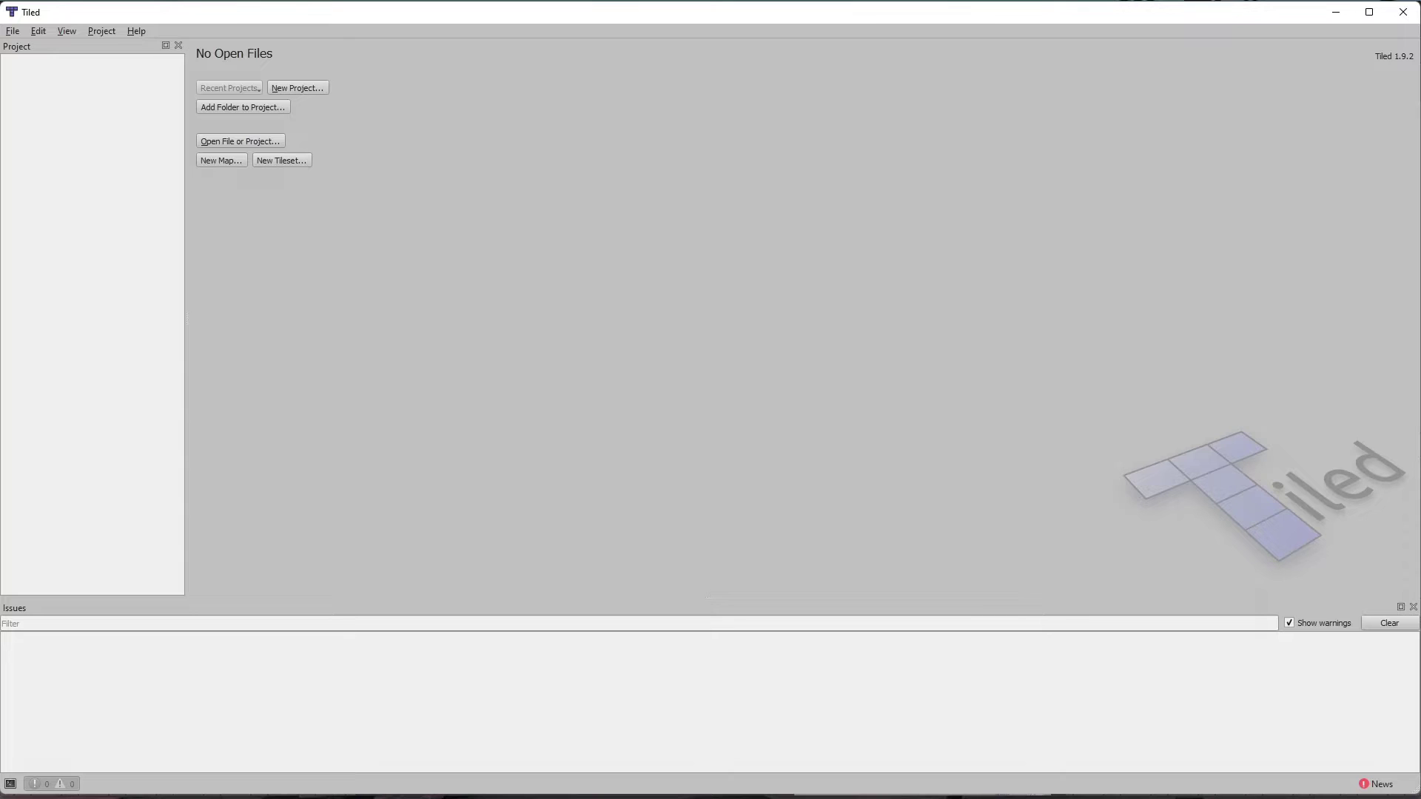
{"action": "key", "text": "alt+Tab"}
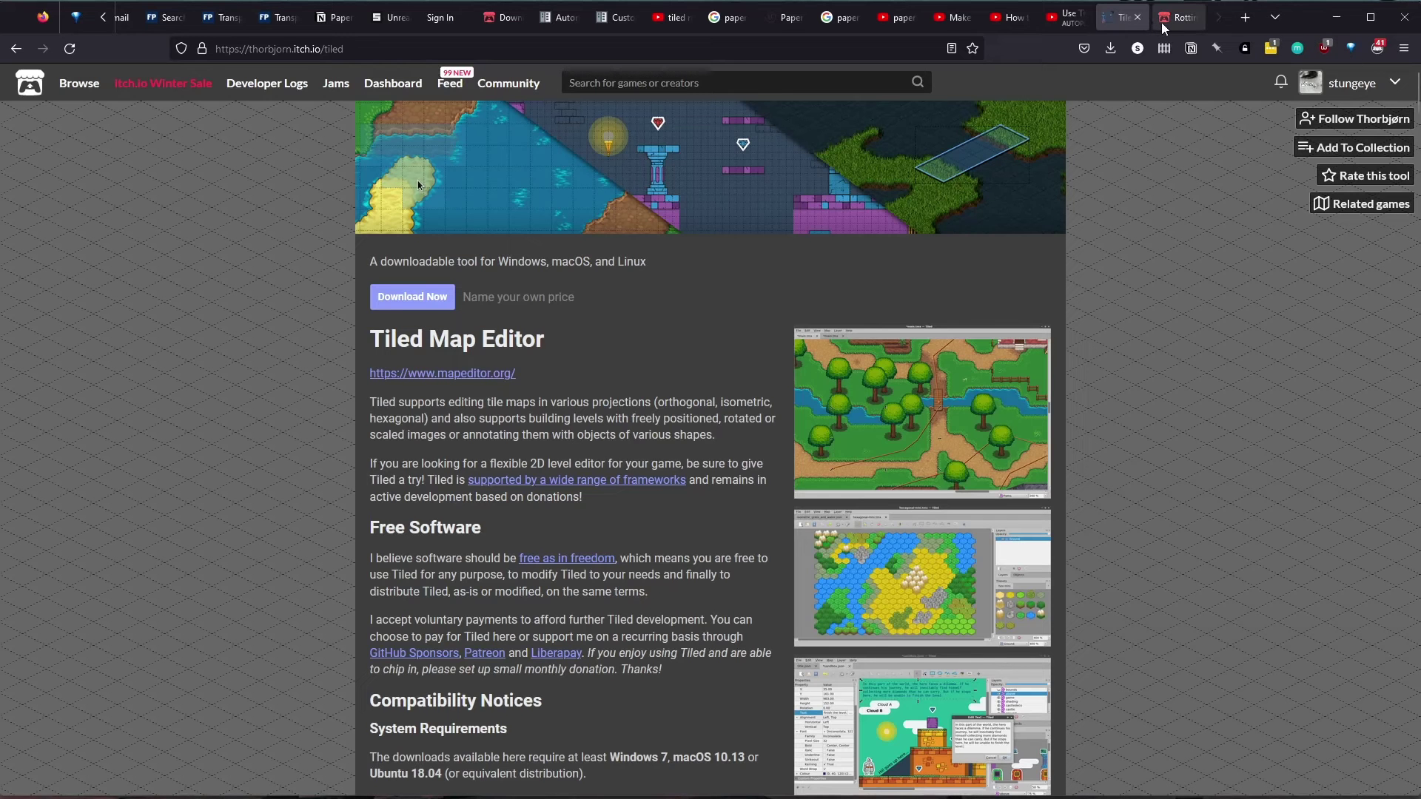
- Open the Temple Platformer Tileset [16x16] page by RottingPixels and look over its preview images and license
{"action": "left_click", "coordinate": [1179, 20]}
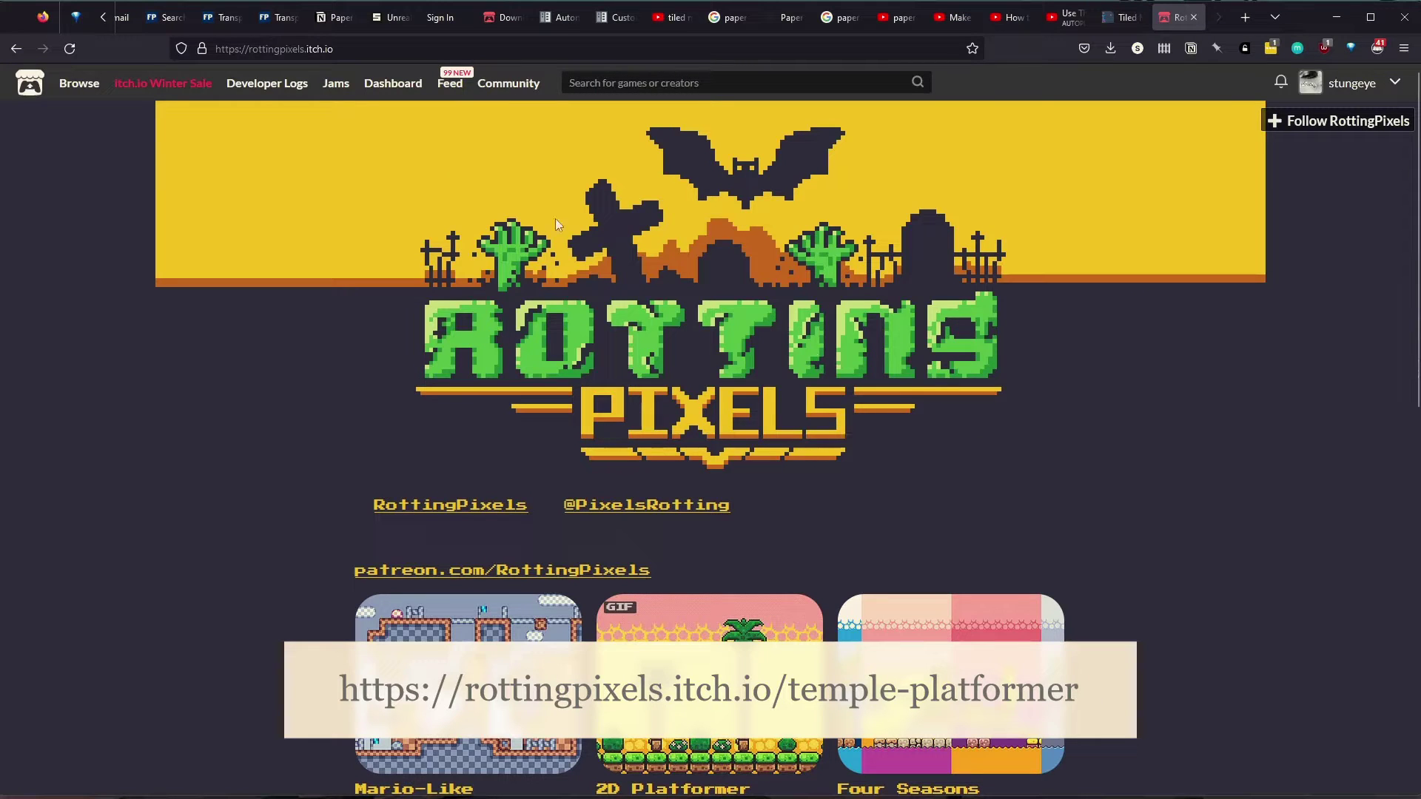
{"action": "scroll", "coordinate": [1025, 461], "scroll_direction": "down", "scroll_amount": 6}
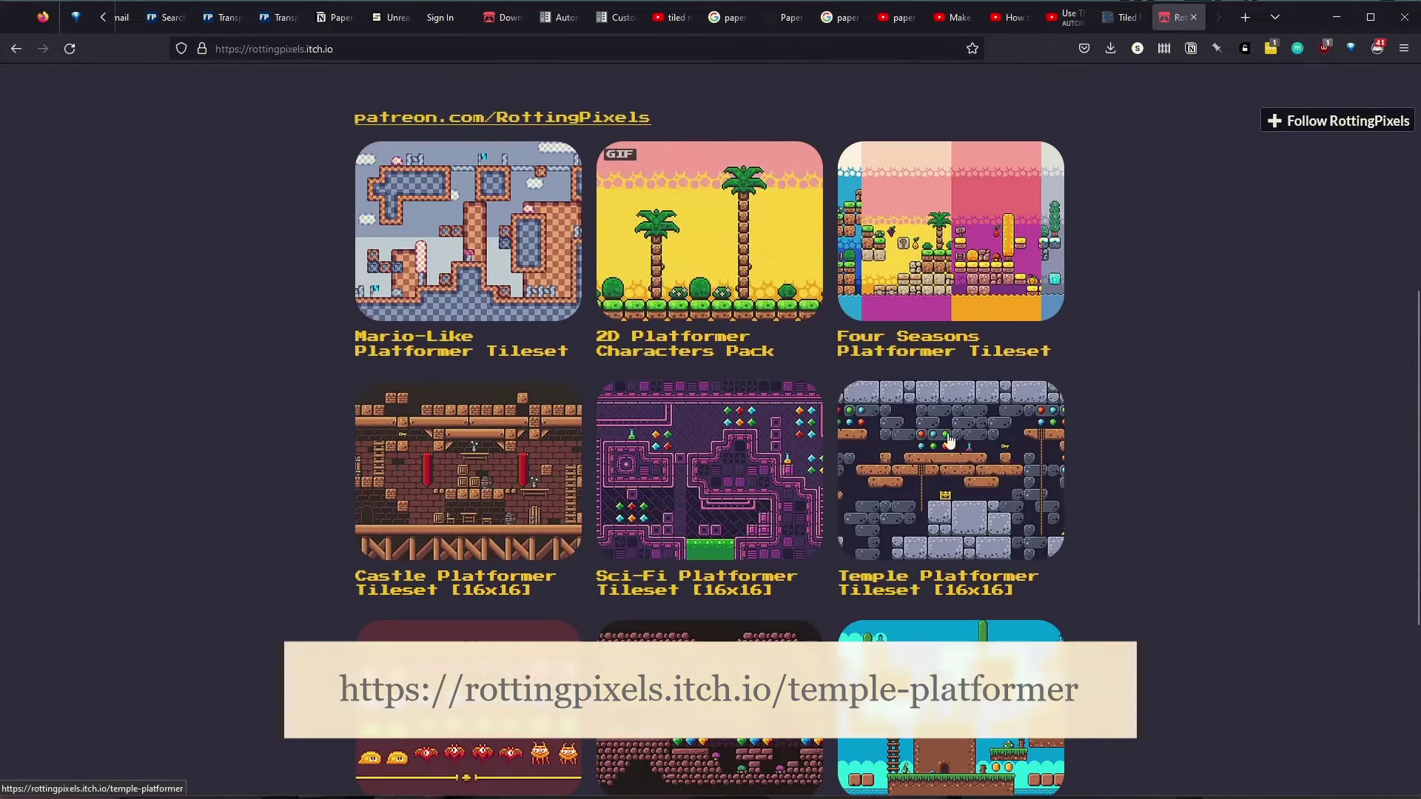
{"action": "left_click", "coordinate": [946, 587]}
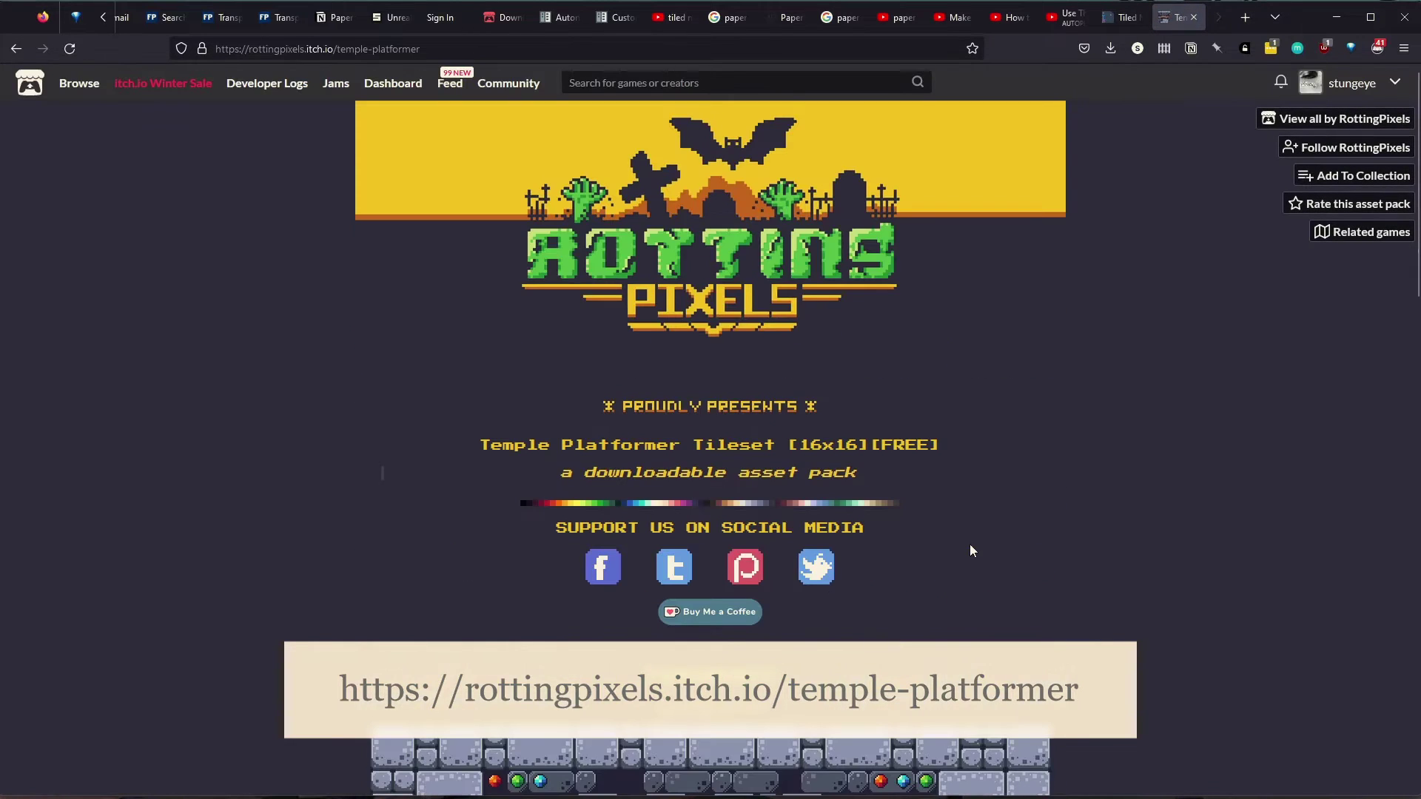
{"action": "scroll", "coordinate": [970, 548], "scroll_direction": "down", "scroll_amount": 7}
{"action": "scroll", "coordinate": [970, 551], "scroll_direction": "down", "scroll_amount": 12}
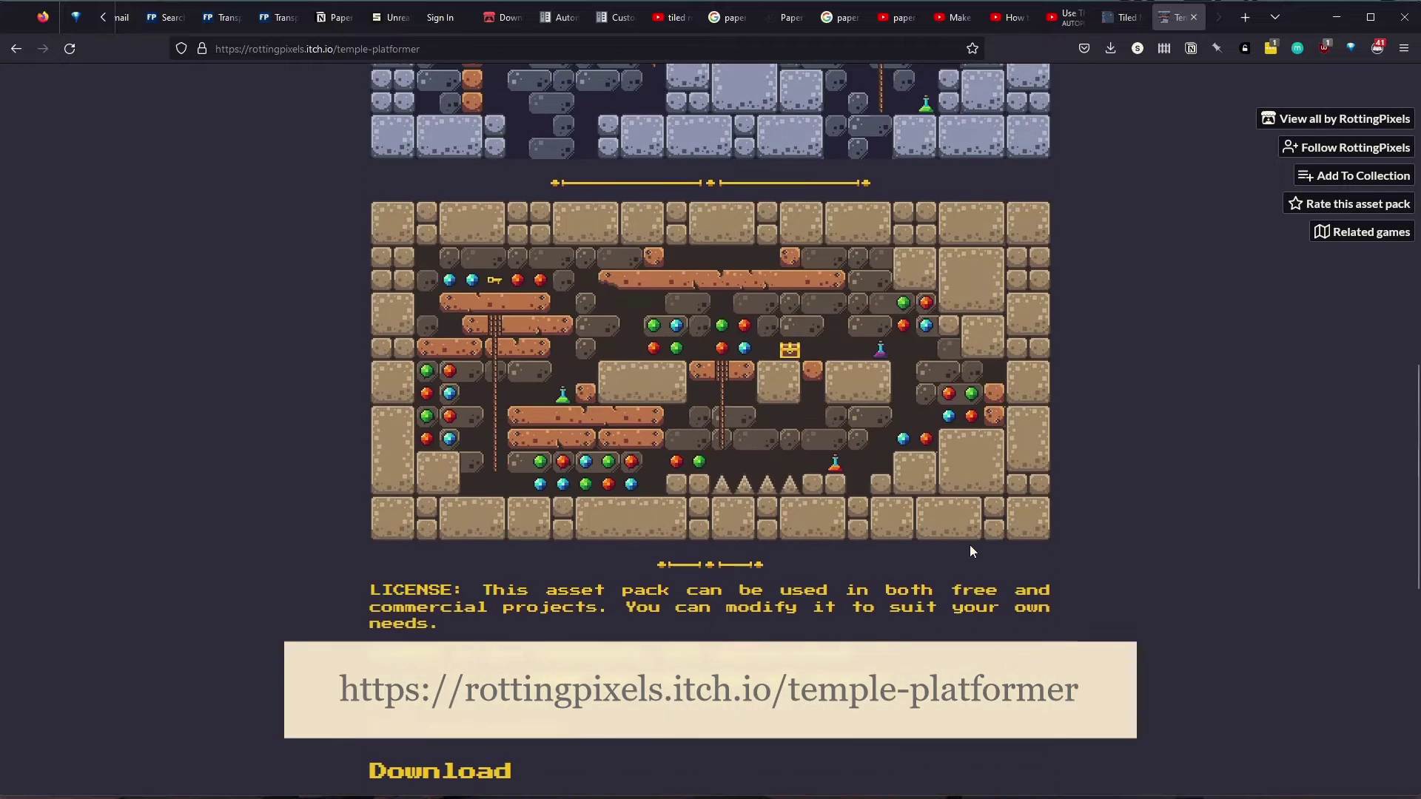
{"action": "scroll", "coordinate": [969, 552], "scroll_direction": "up", "scroll_amount": 7}
{"action": "scroll", "coordinate": [969, 546], "scroll_direction": "up", "scroll_amount": 3}
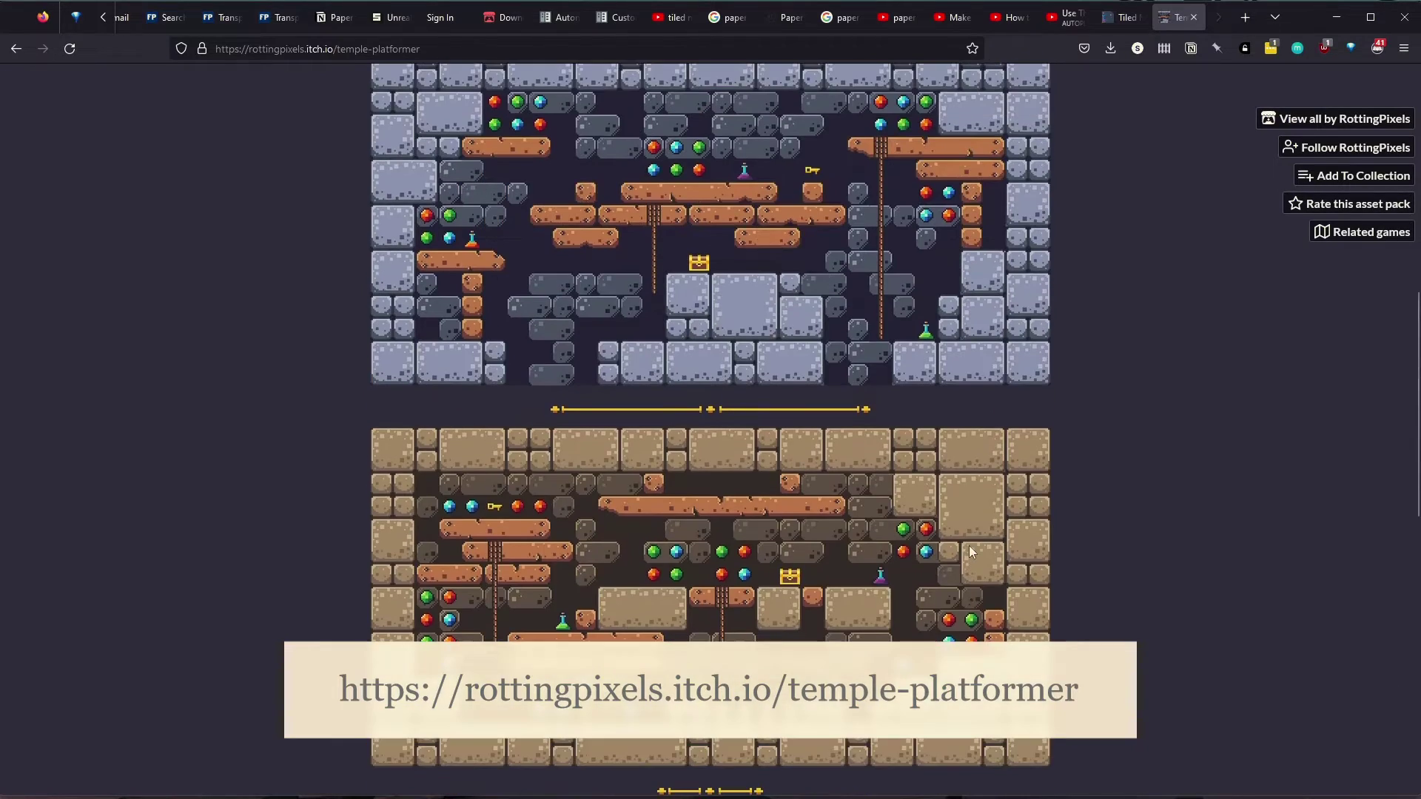
{"action": "scroll", "coordinate": [717, 545], "scroll_direction": "up", "scroll_amount": 2}
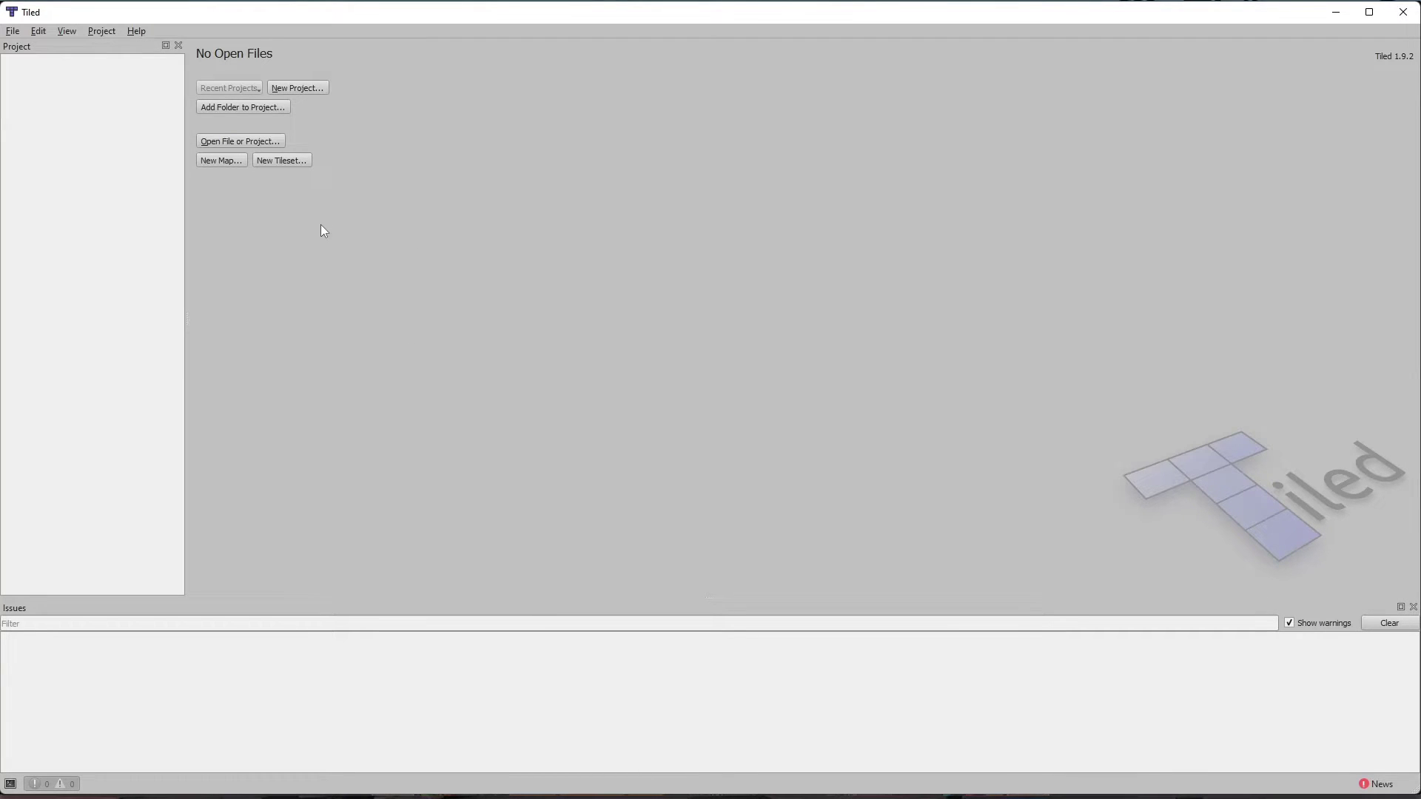
- Switch to Tiled and start a new tileset with temple-tileset.png as its source image
{"action": "left_click", "coordinate": [298, 169]}
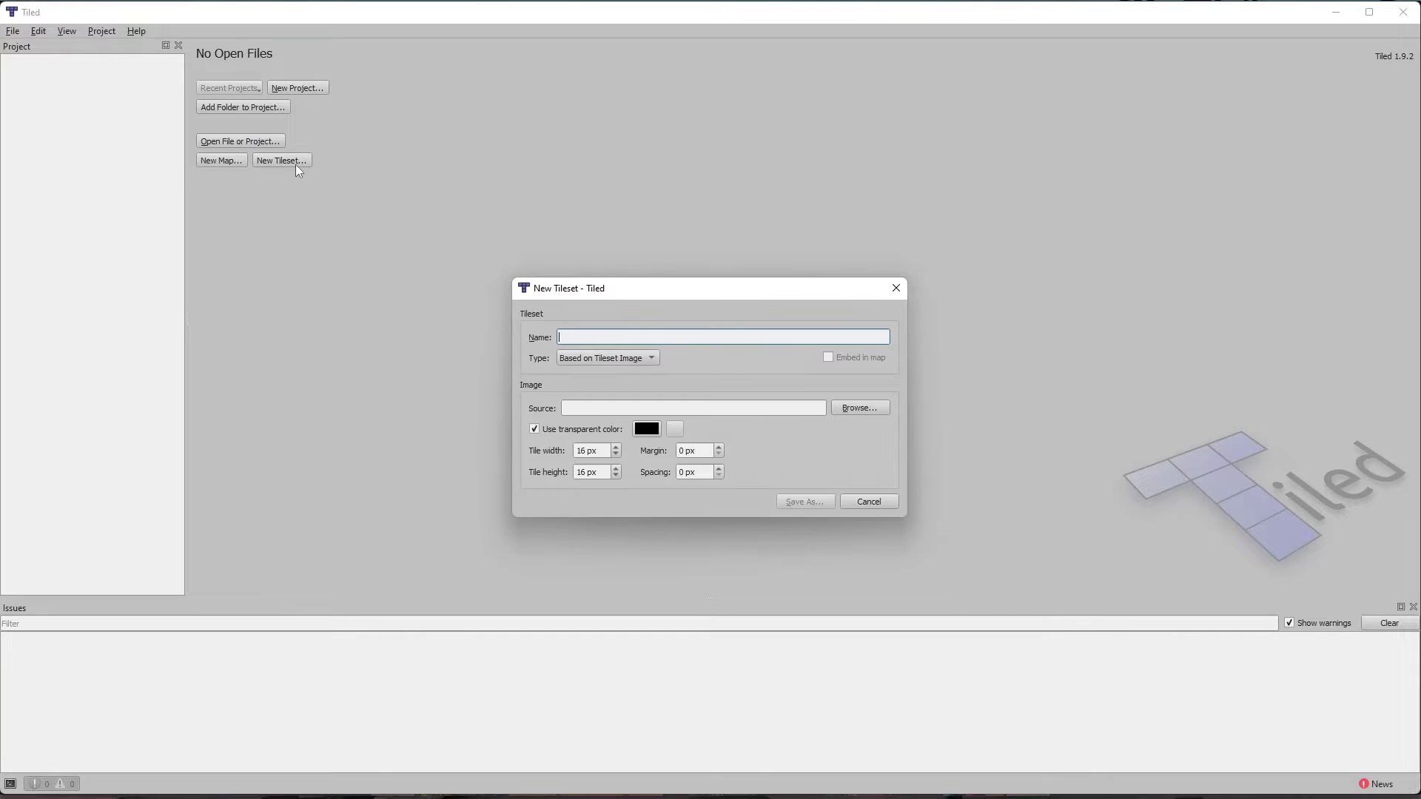
{"action": "left_click", "coordinate": [856, 406]}
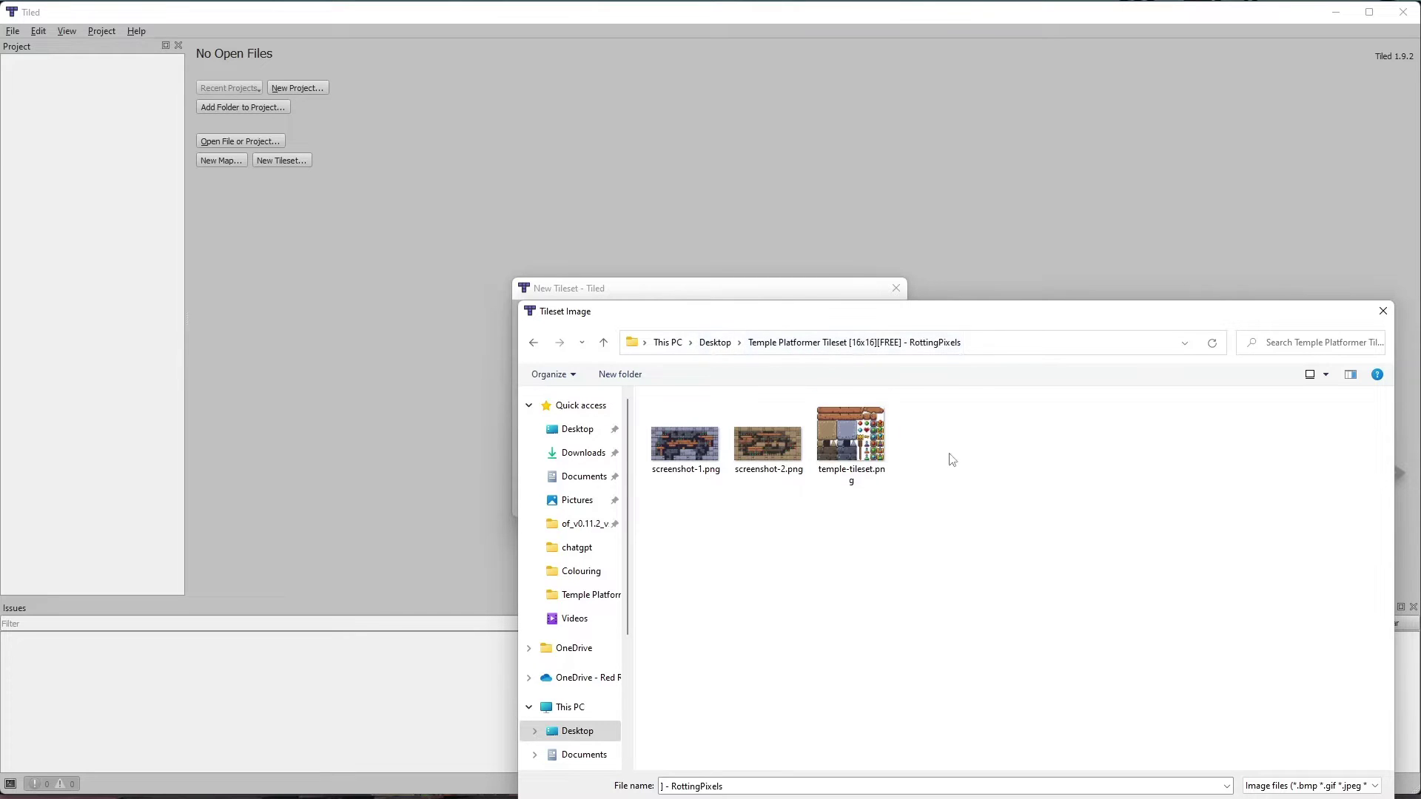
{"action": "left_click", "coordinate": [853, 462]}
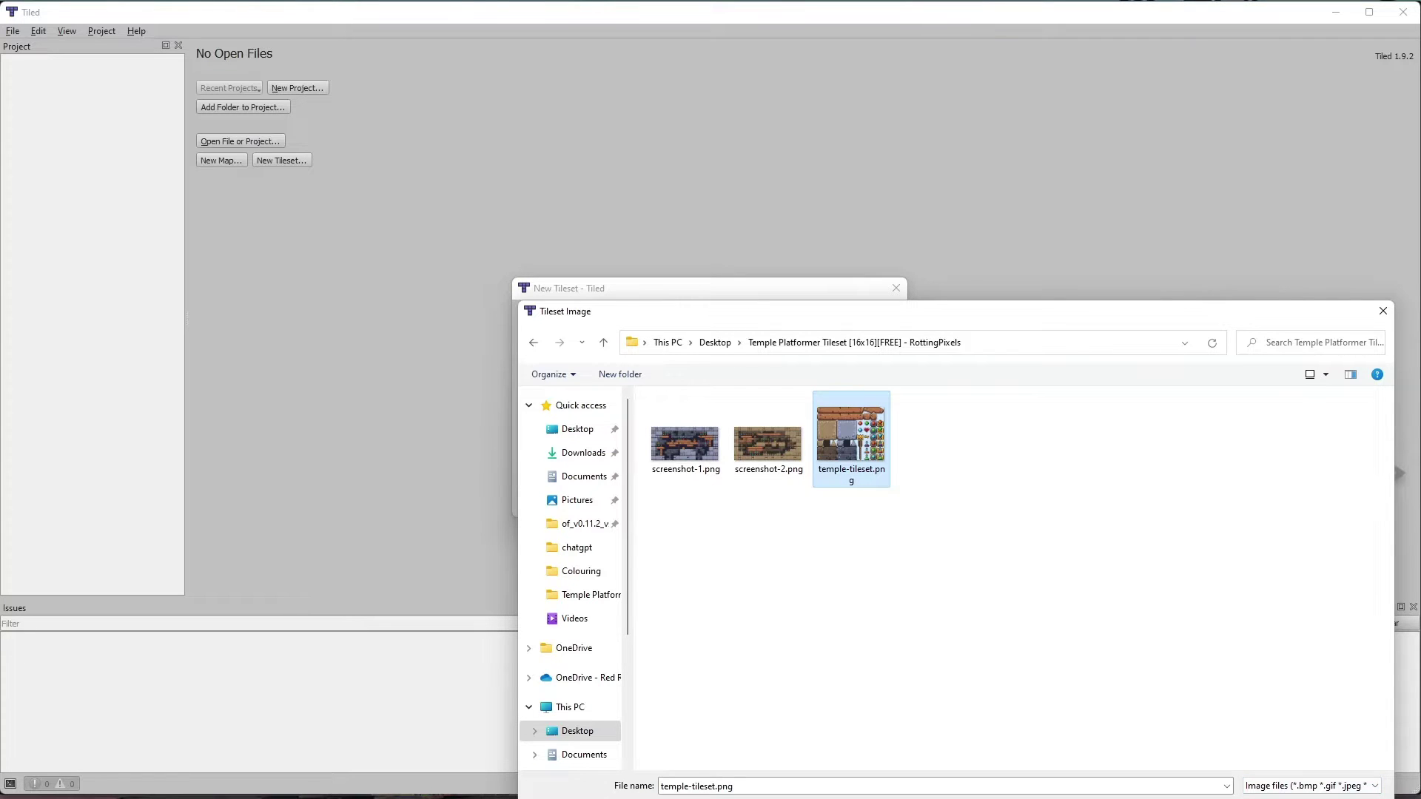
{"action": "left_click", "coordinate": [1265, 793]}
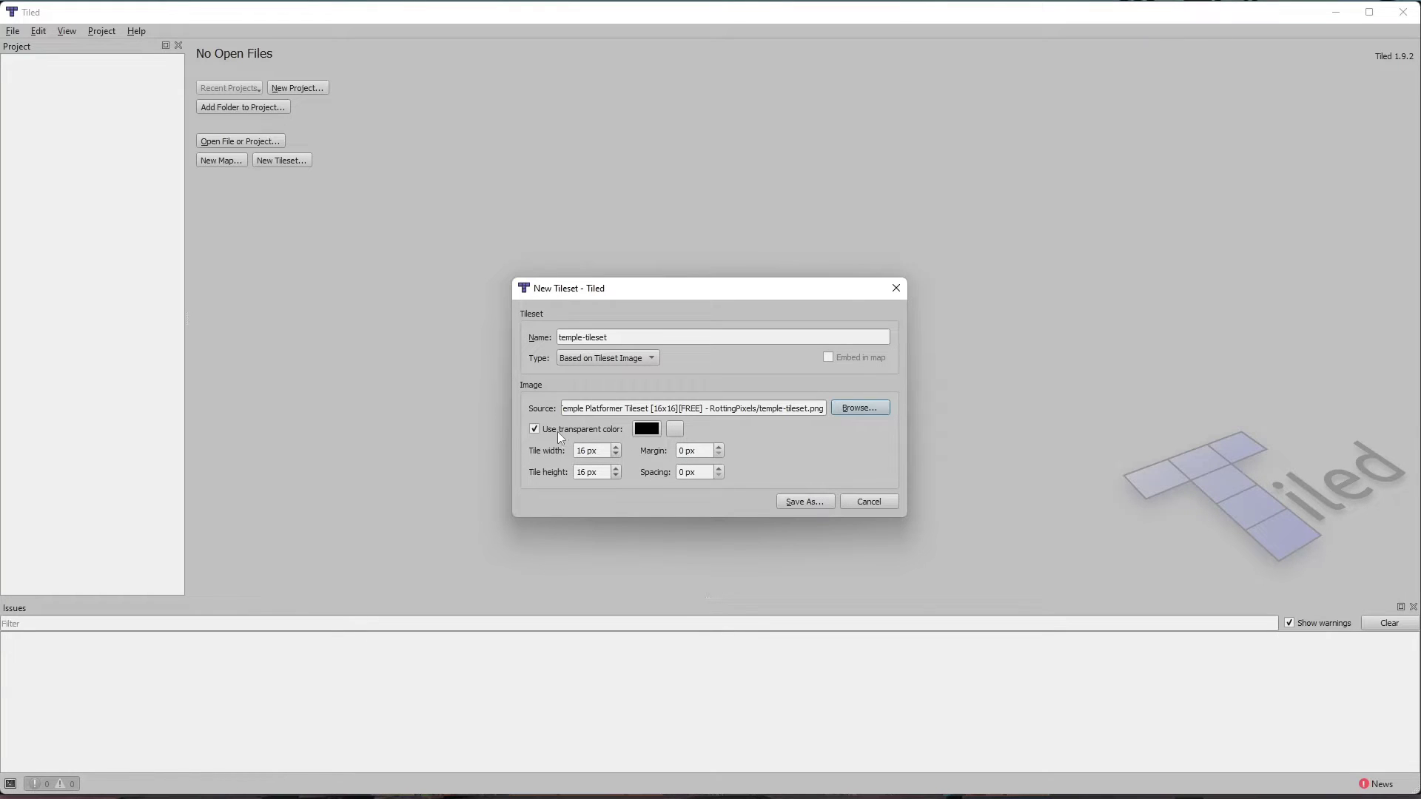
- Toggle the transparent color option and pick the transparent color from the tileset image
{"action": "left_click", "coordinate": [534, 429]}
{"action": "left_click", "coordinate": [534, 430]}
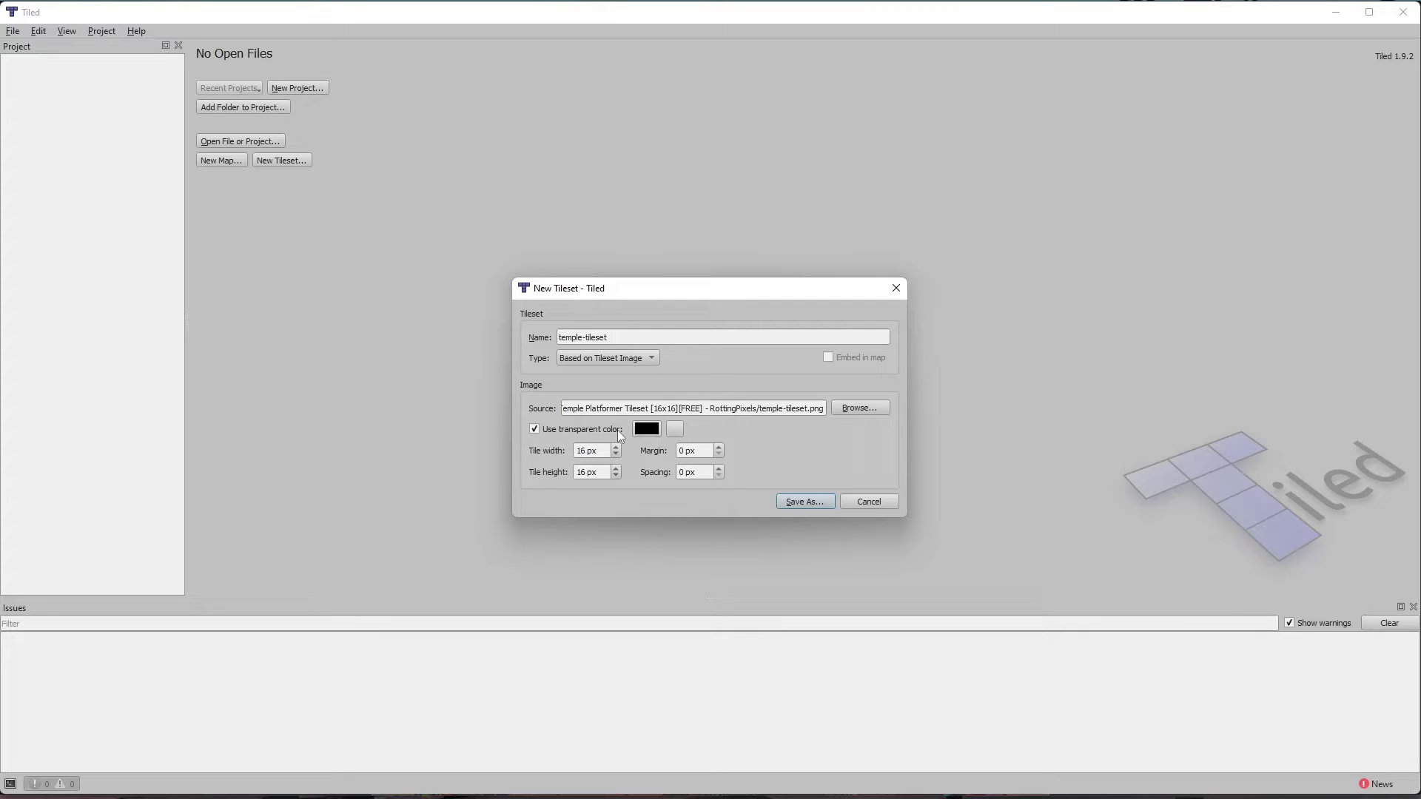
{"action": "left_click", "coordinate": [676, 429]}
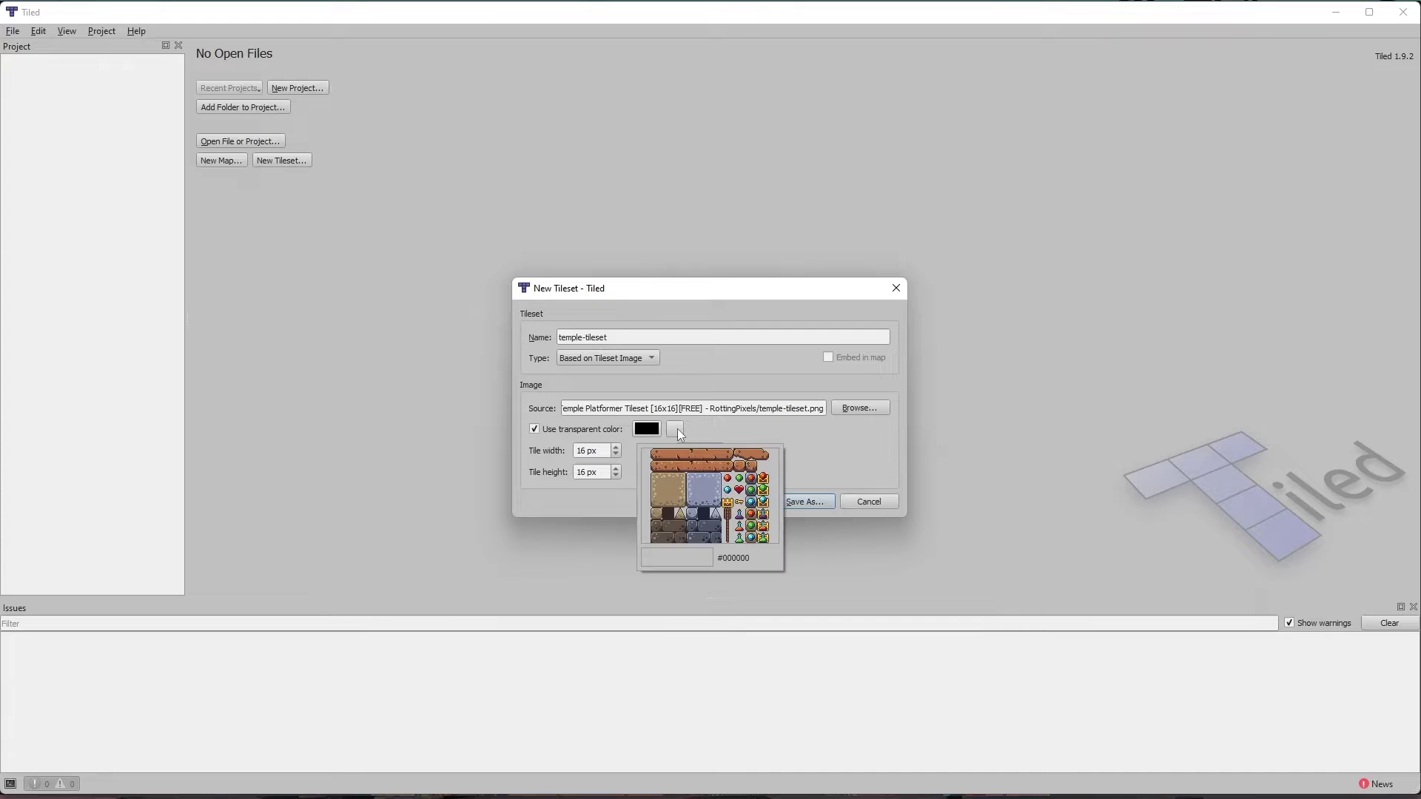
{"action": "left_click", "coordinate": [766, 466]}
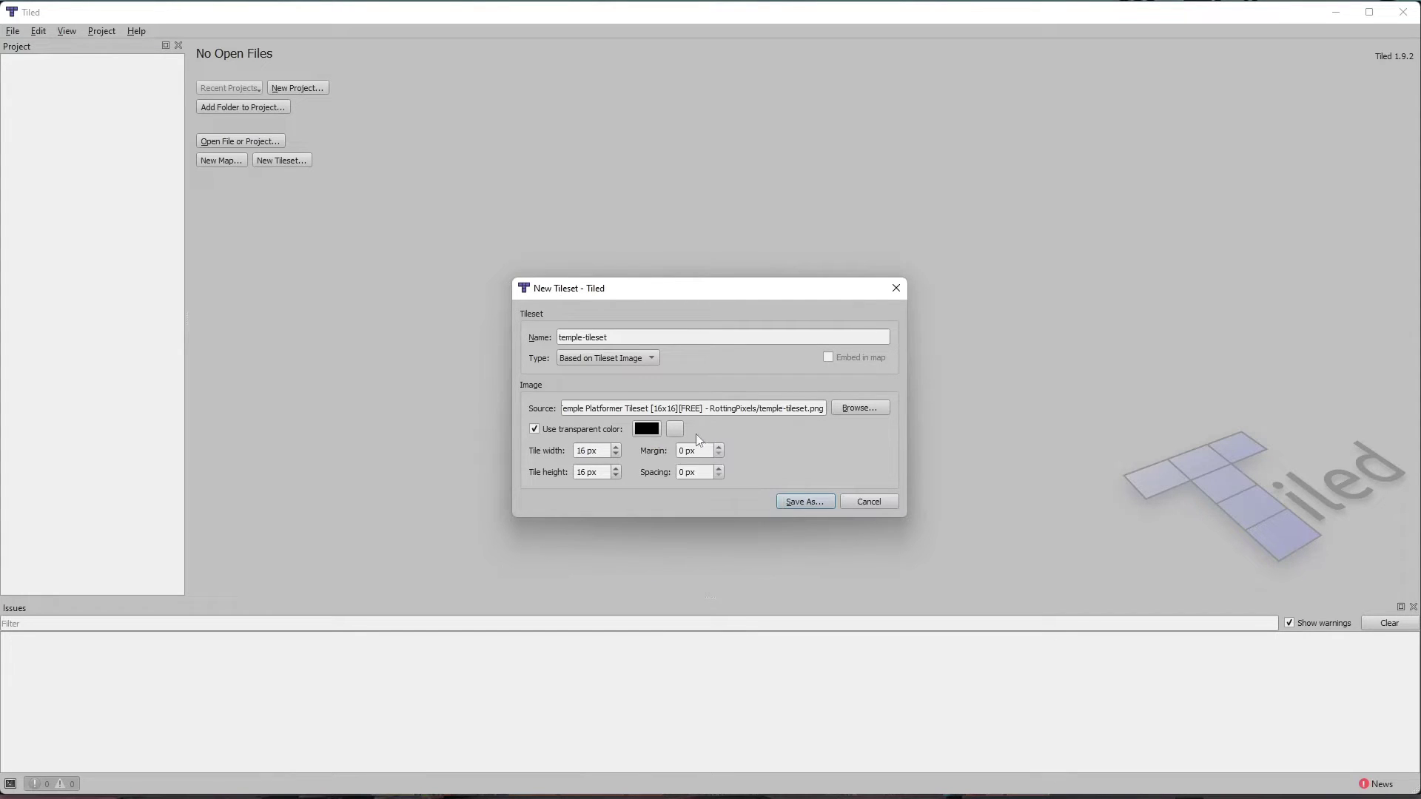
{"action": "left_click", "coordinate": [674, 430]}
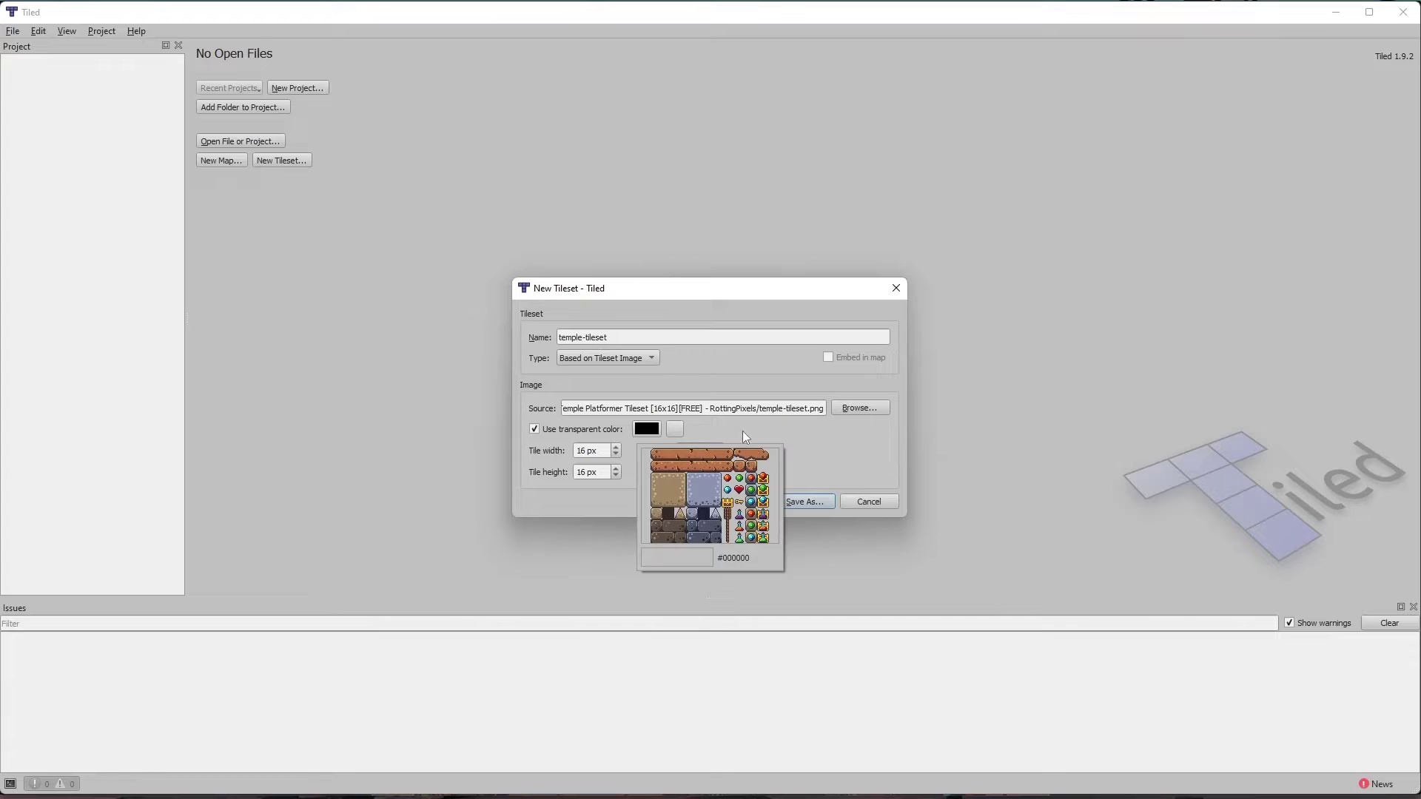
{"action": "left_click", "coordinate": [763, 466]}
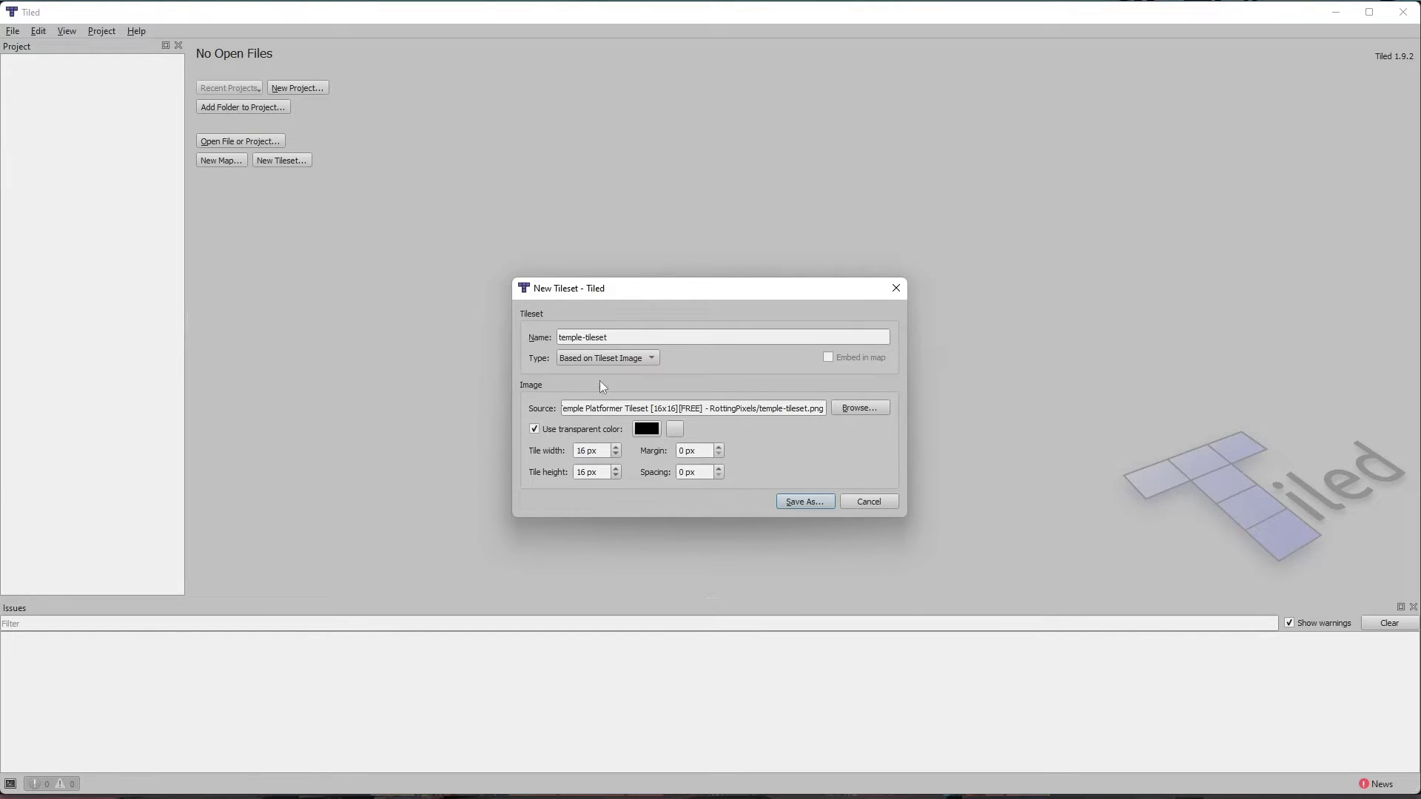
- Rename the new tileset as rotting-pixels-temple-tileset
{"action": "left_click", "coordinate": [626, 339]}
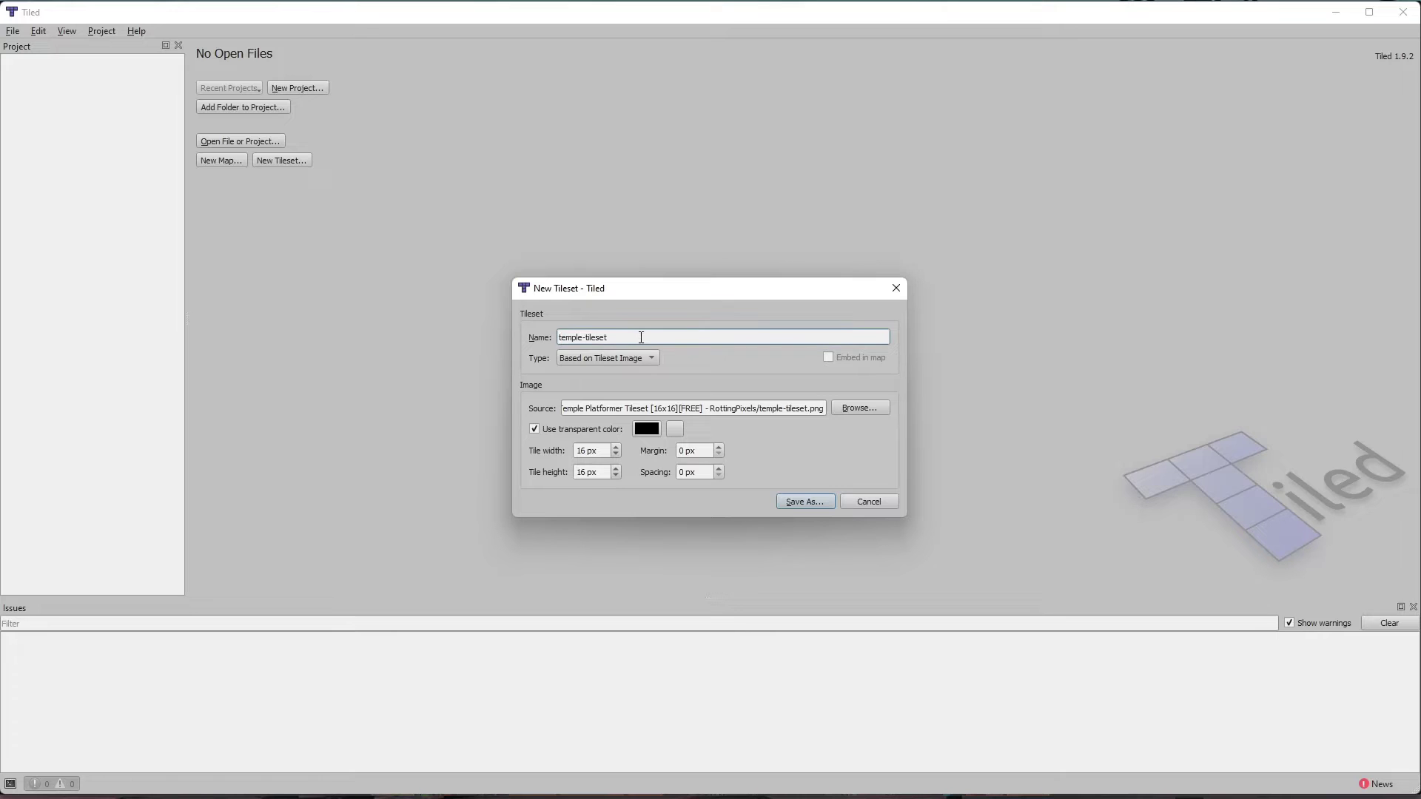
{"action": "left_click", "coordinate": [580, 338]}
{"action": "key", "text": "shift+Home"}
{"action": "key", "text": "Home"}
{"action": "type", "text": "g"}
{"action": "key", "text": "BackSpace"}
{"action": "type", "text": "rotting-pixels-"}
- Save the tileset as rotting-pixels-temple-tileset.tsx in the Temple Platformer Tileset folder
{"action": "left_click", "coordinate": [805, 502]}
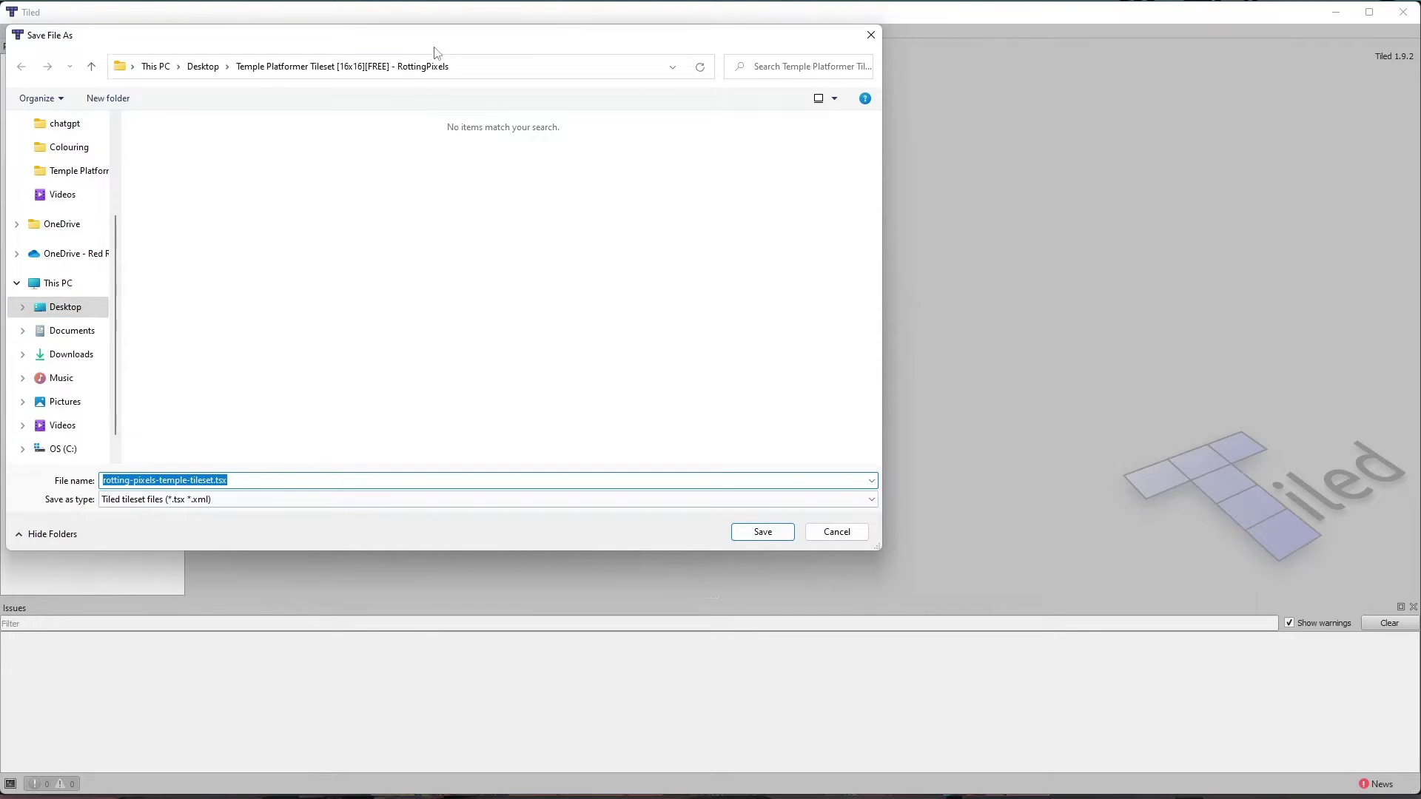
{"action": "left_click_drag", "start_coordinate": [437, 52], "coordinate": [719, 88]}
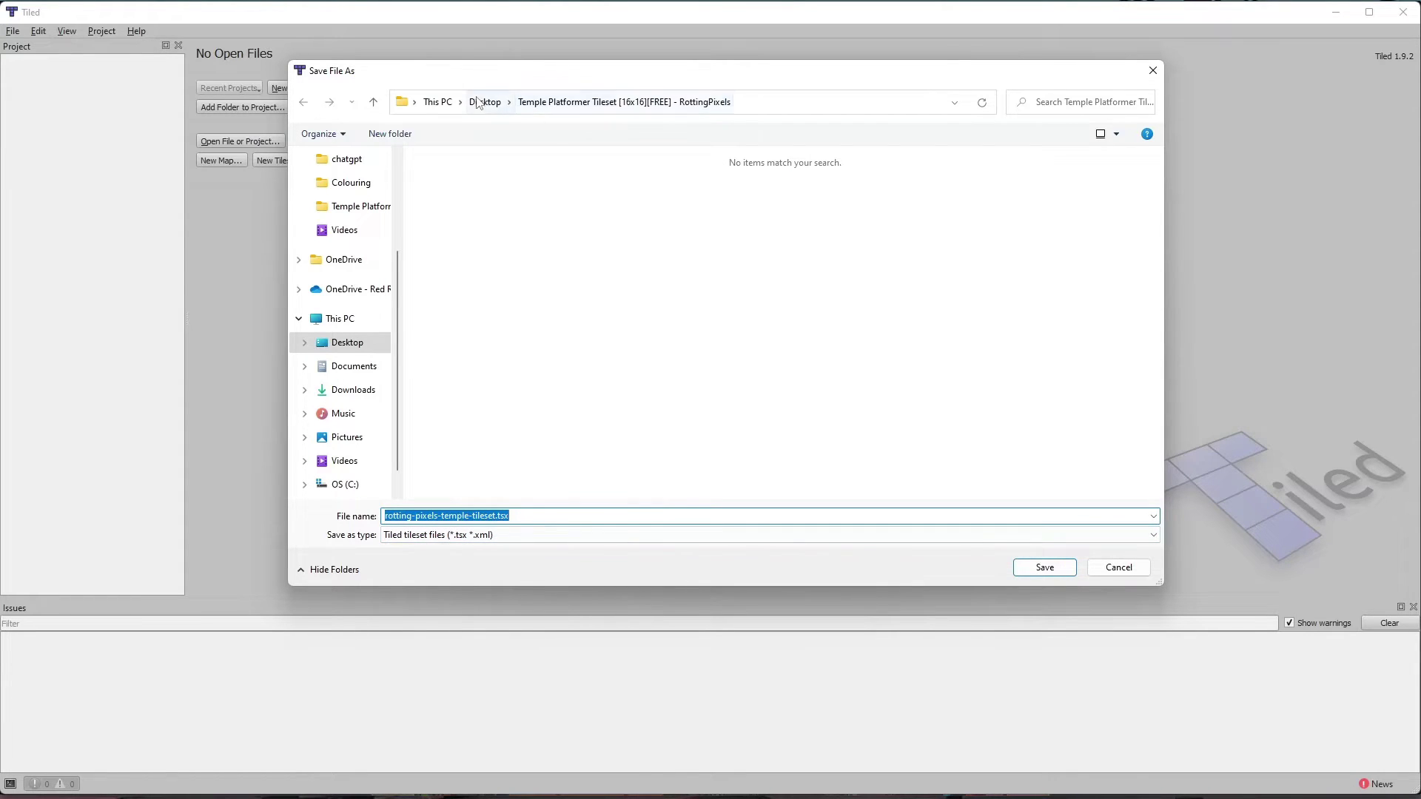
{"action": "left_click", "coordinate": [1043, 568]}
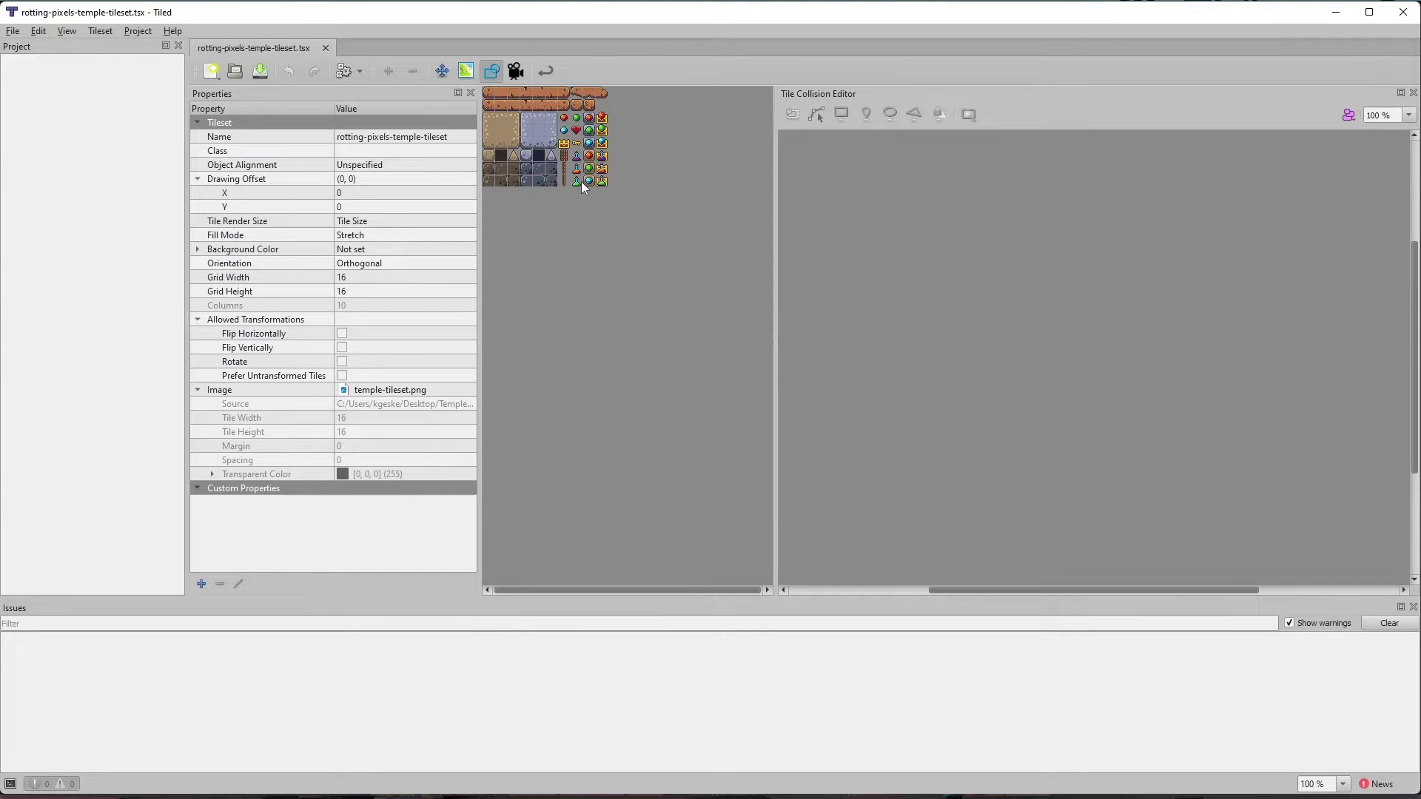
- Widen and enlarge the tileset view to examine how the image is divided into individual tiles
{"action": "scroll", "coordinate": [582, 194], "scroll_direction": "up", "scroll_amount": 3, "text": "ctrl"}
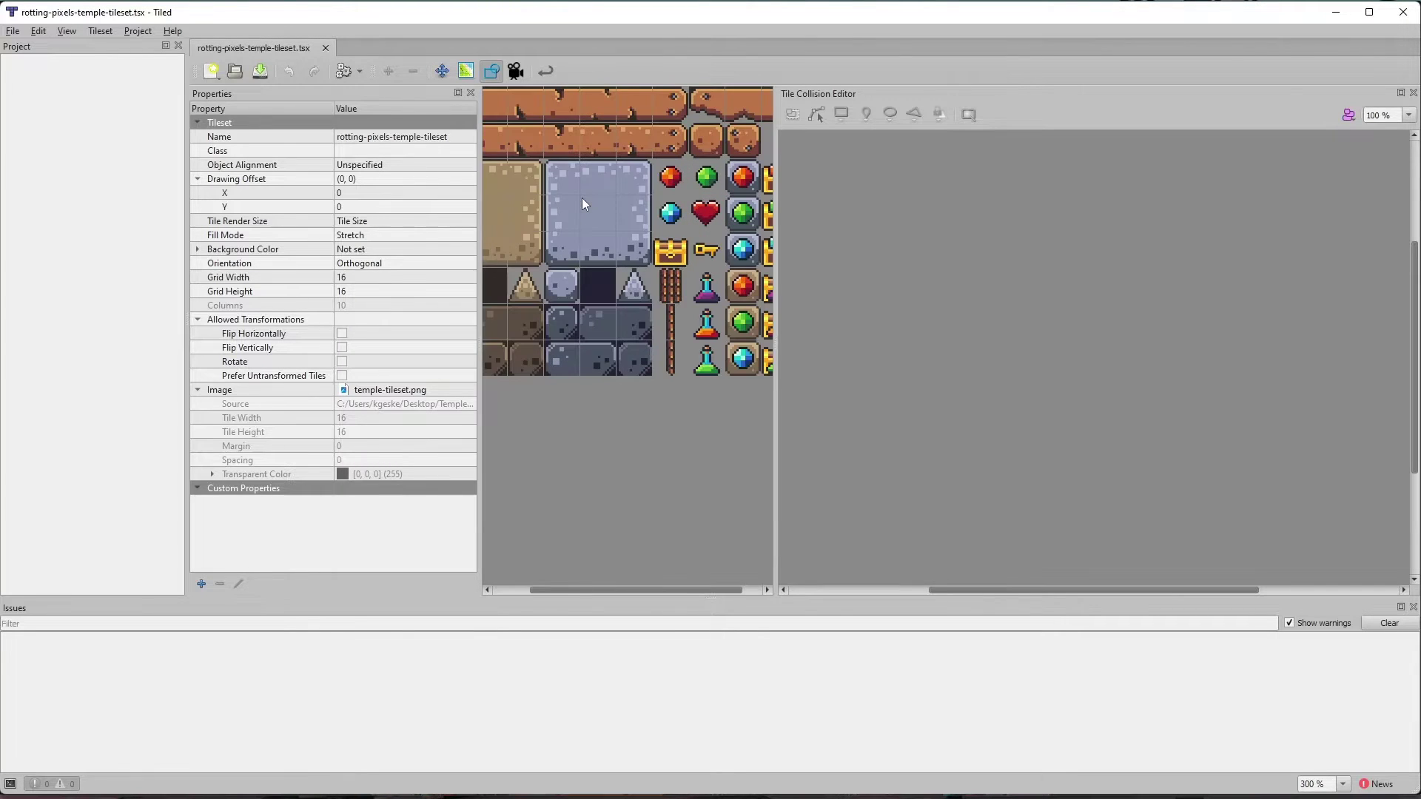
{"action": "left_click_drag", "start_coordinate": [776, 350], "coordinate": [1011, 344]}
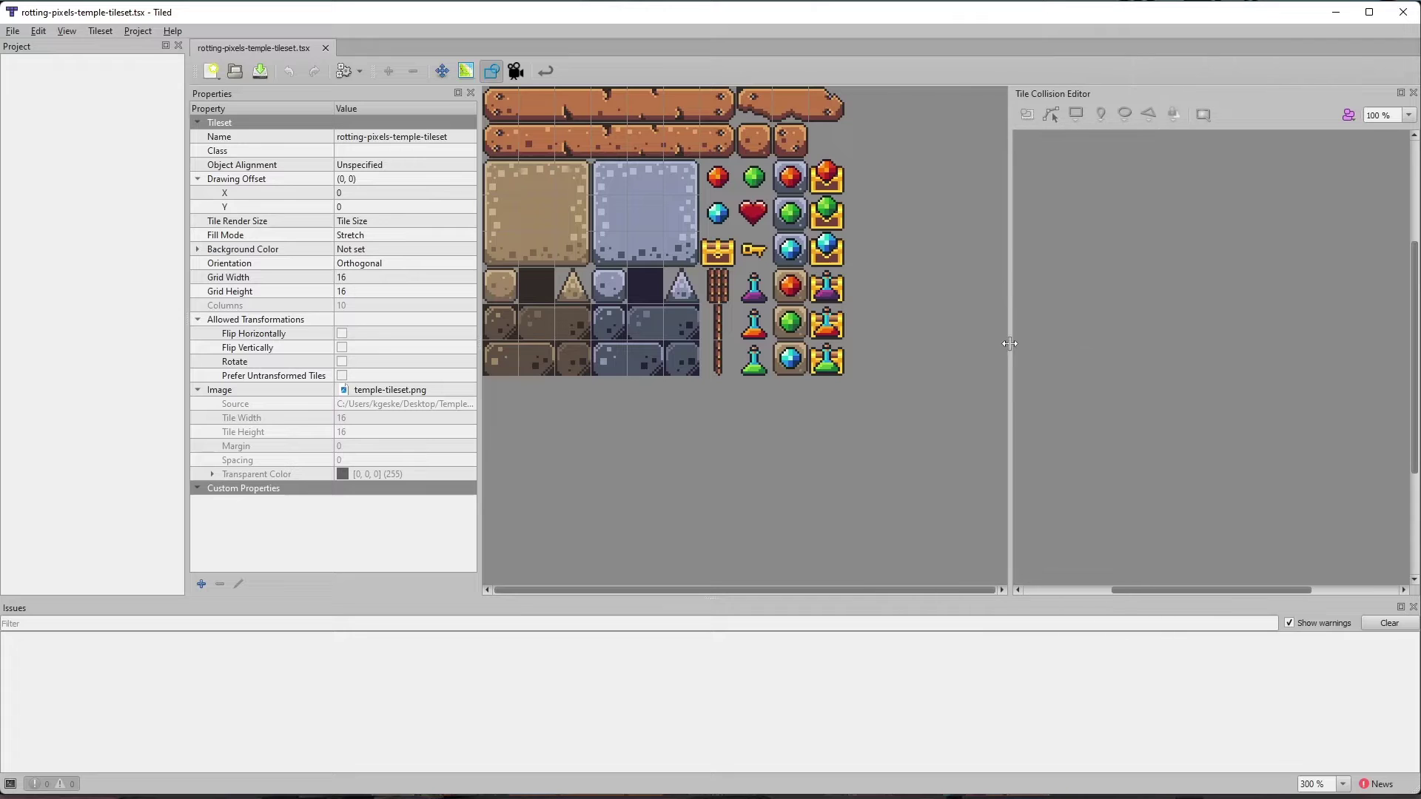
{"action": "scroll", "coordinate": [799, 305], "scroll_direction": "up", "scroll_amount": 1, "text": "ctrl"}
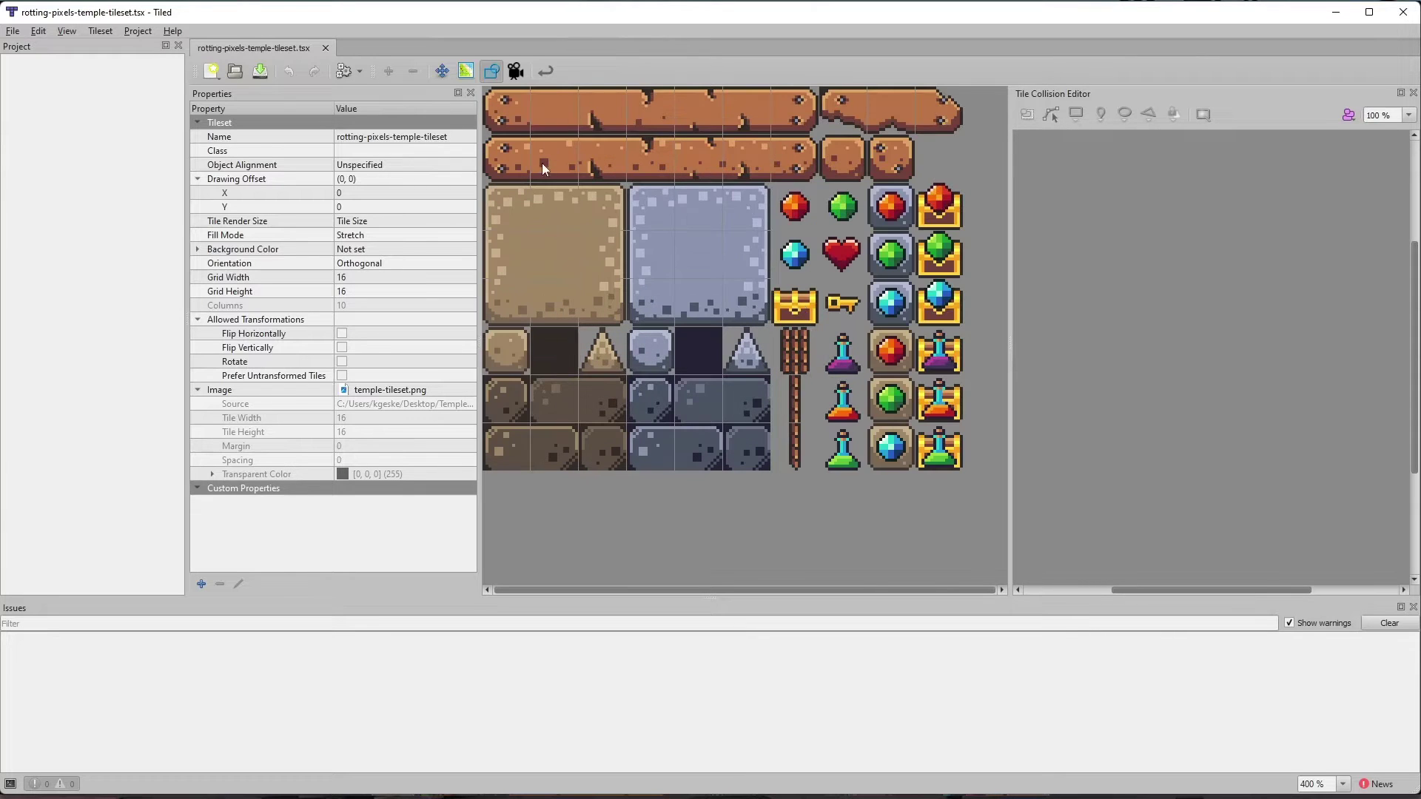
{"action": "left_click_drag", "start_coordinate": [505, 114], "coordinate": [749, 314]}
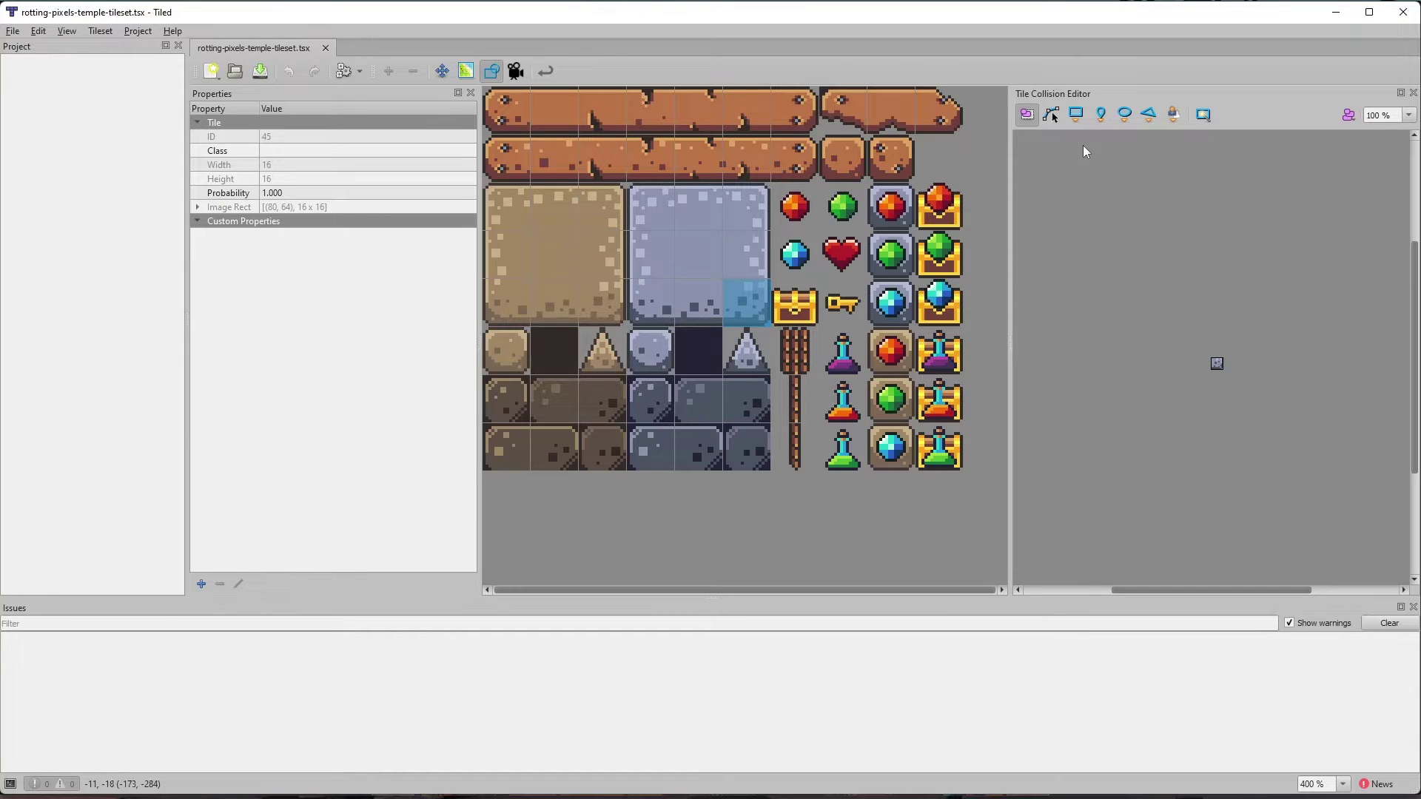
{"action": "left_click", "coordinate": [488, 72]}
{"action": "left_click", "coordinate": [488, 71]}
{"action": "left_click", "coordinate": [488, 71]}
{"action": "left_click", "coordinate": [489, 71]}
{"action": "left_click", "coordinate": [488, 72]}
{"action": "left_click", "coordinate": [488, 72]}
- Create a new orthogonal map with a fixed size of 40 by 20 tiles and 16 px tile width and height
{"action": "left_click", "coordinate": [13, 32]}
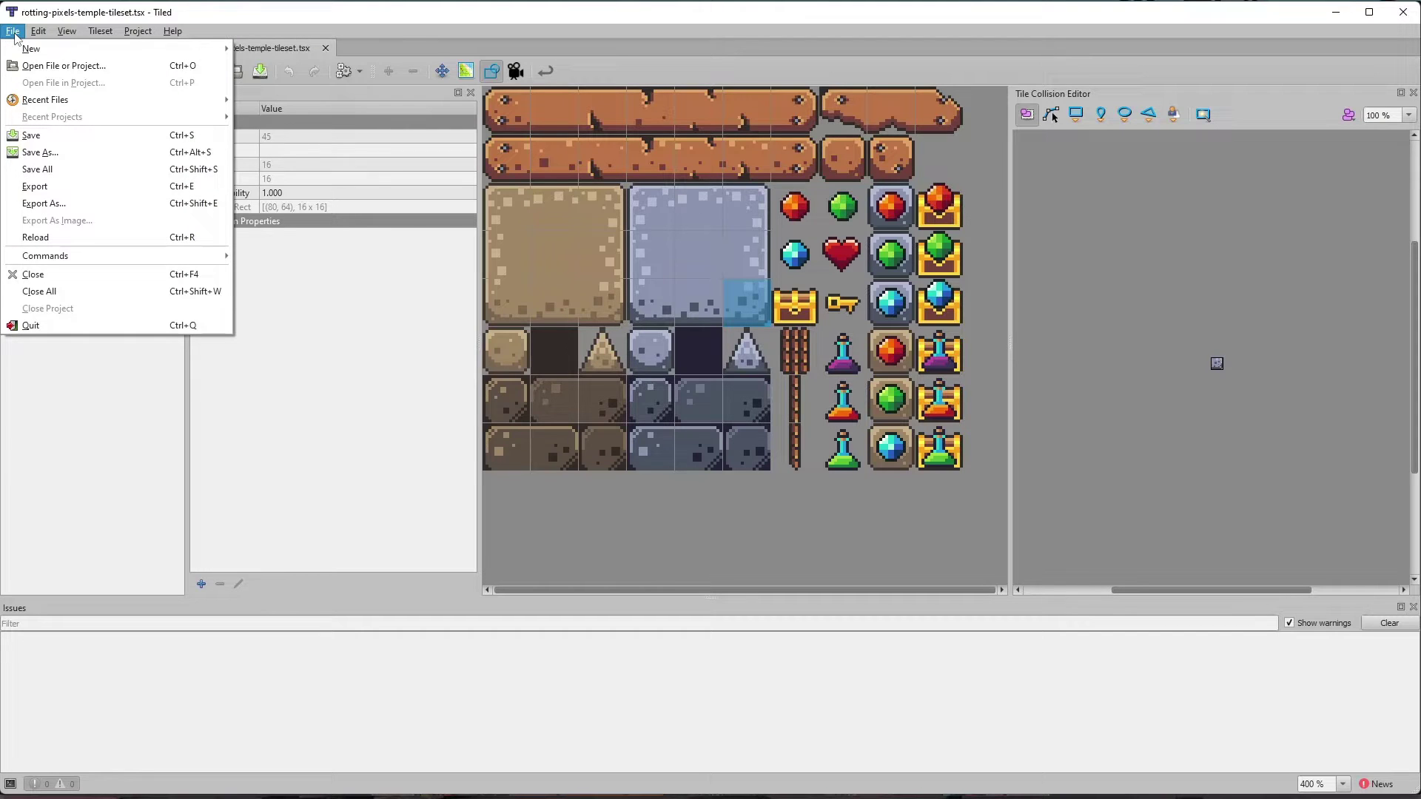
{"action": "mouse_move", "coordinate": [29, 49]}
{"action": "left_click", "coordinate": [292, 67]}
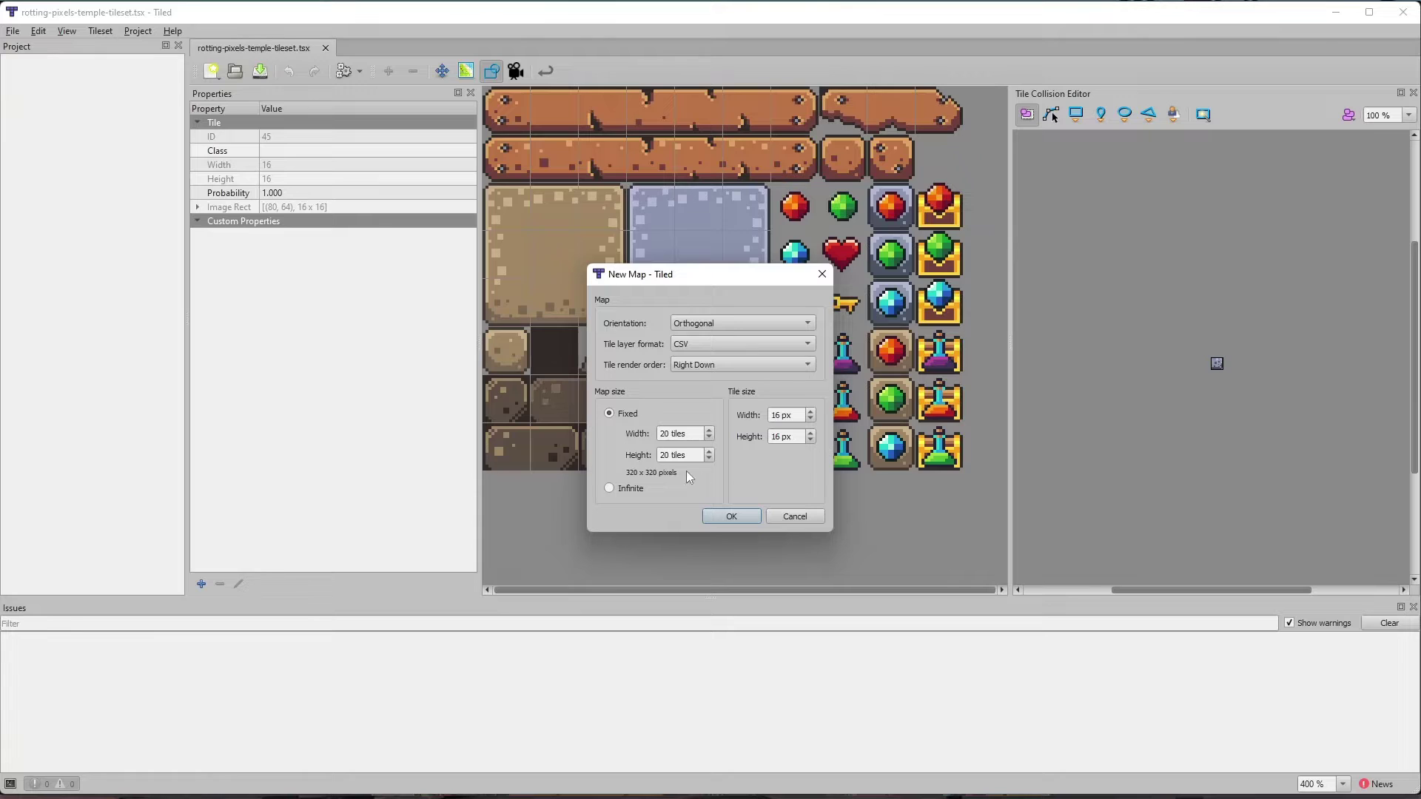
{"action": "left_click", "coordinate": [665, 435]}
{"action": "left_click", "coordinate": [731, 516]}
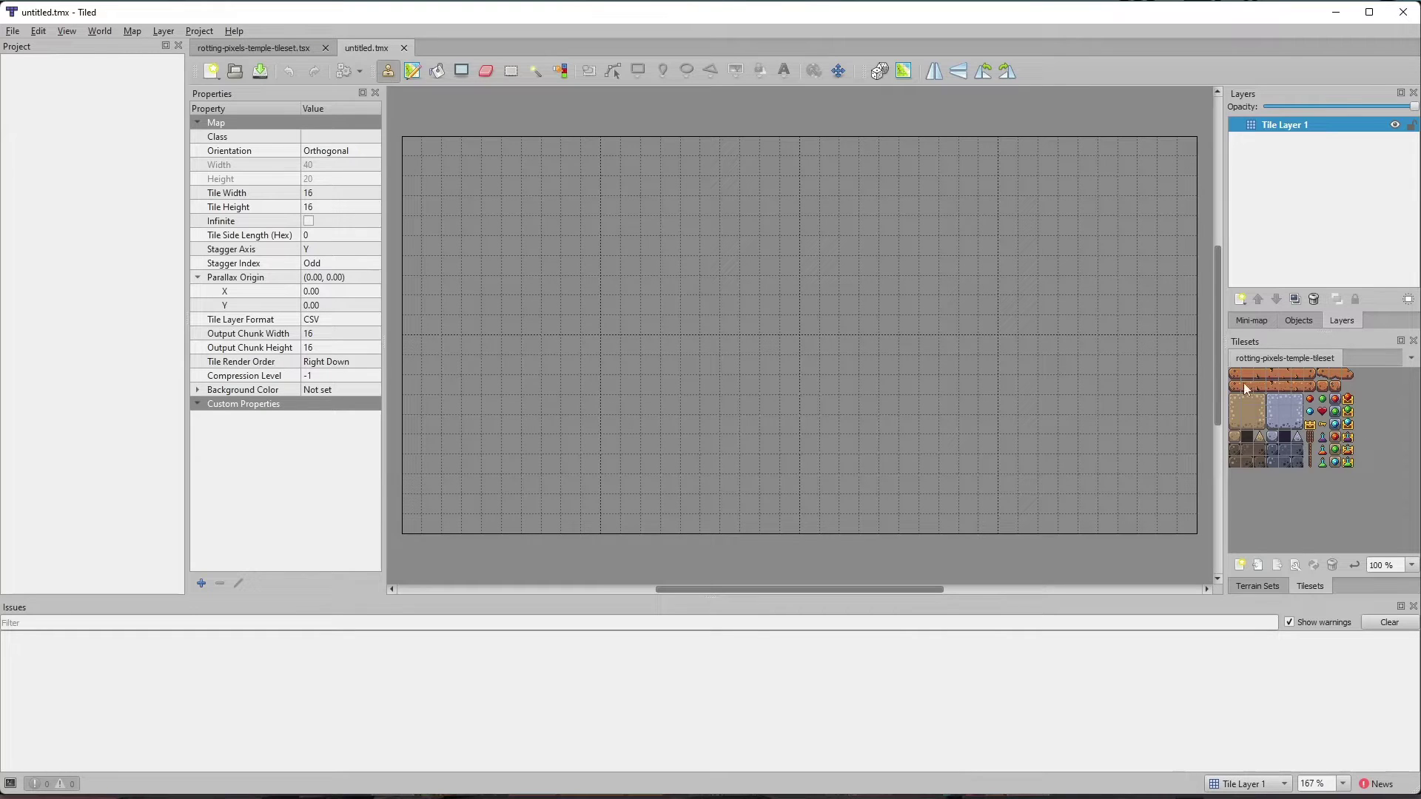
{"action": "scroll", "coordinate": [1325, 459], "scroll_direction": "up", "scroll_amount": 1, "text": "ctrl"}
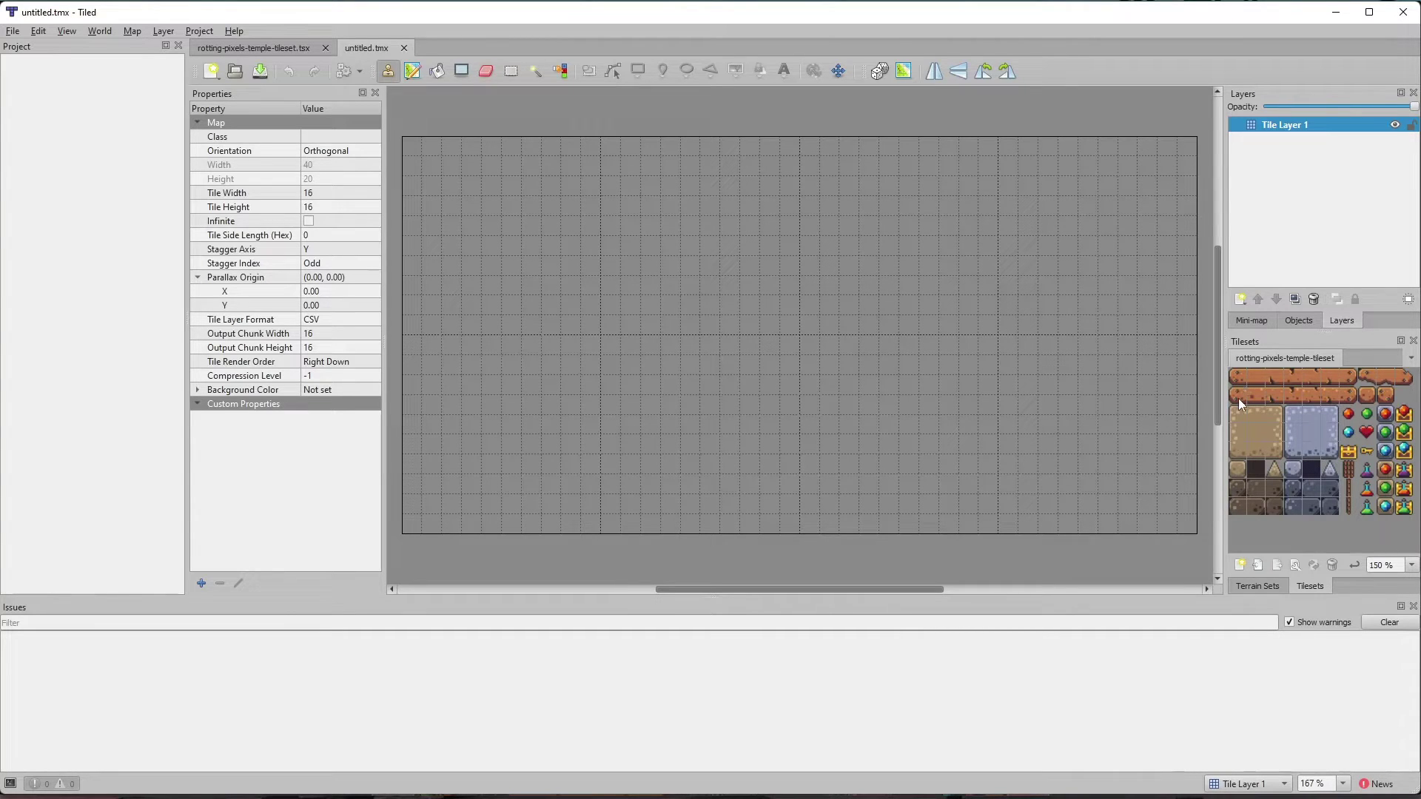
- Stamp the lower seven-tile orange brick platform four times in the map's upper-left area, shifting each copy one tile up and right
{"action": "left_click_drag", "start_coordinate": [1238, 399], "coordinate": [1342, 397]}
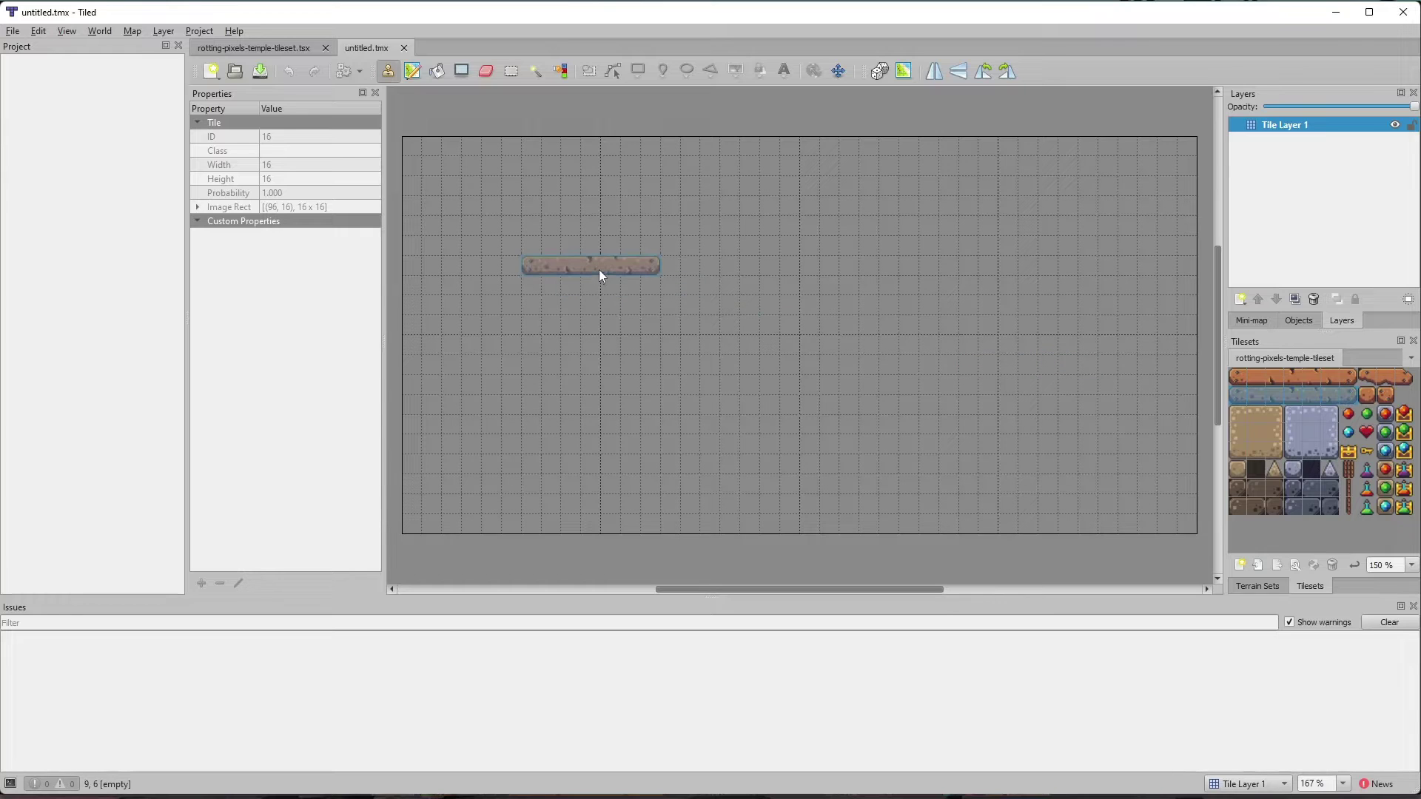
{"action": "left_click", "coordinate": [593, 269]}
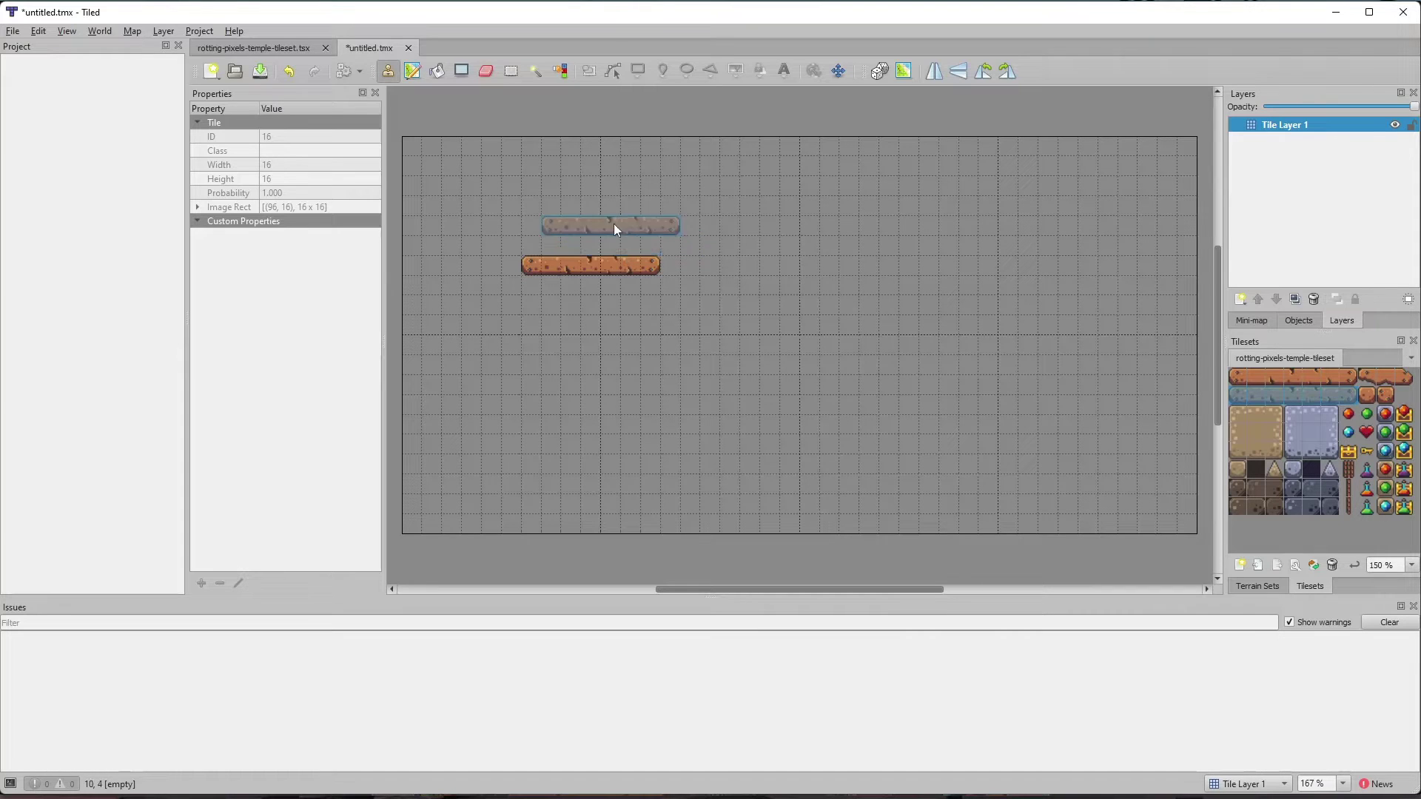
{"action": "left_click", "coordinate": [610, 250]}
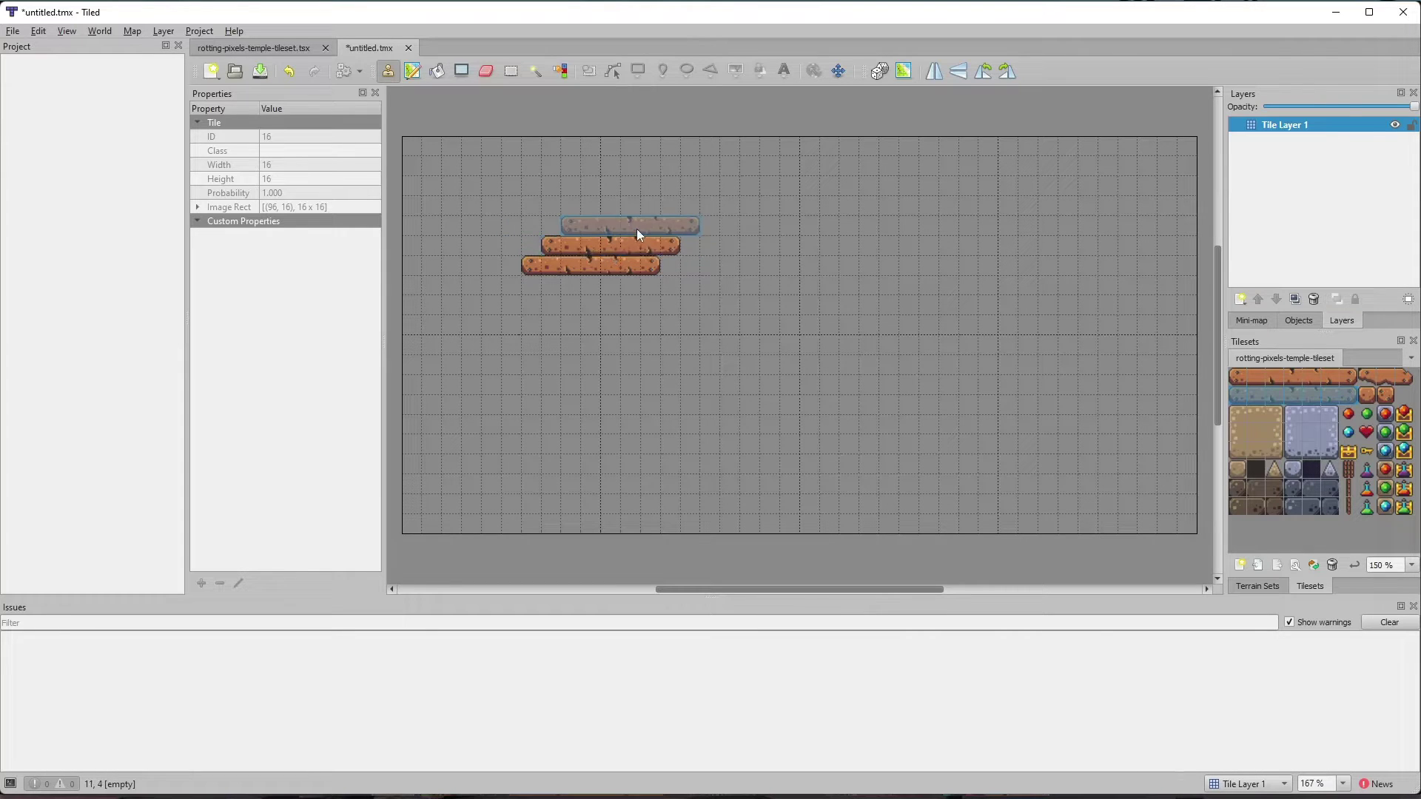
{"action": "left_click", "coordinate": [636, 229]}
{"action": "left_click", "coordinate": [652, 214]}
- Capture the four staggered platforms as a stamp and place copies at the map's lower middle, upper right and centre
{"action": "key", "text": "e"}
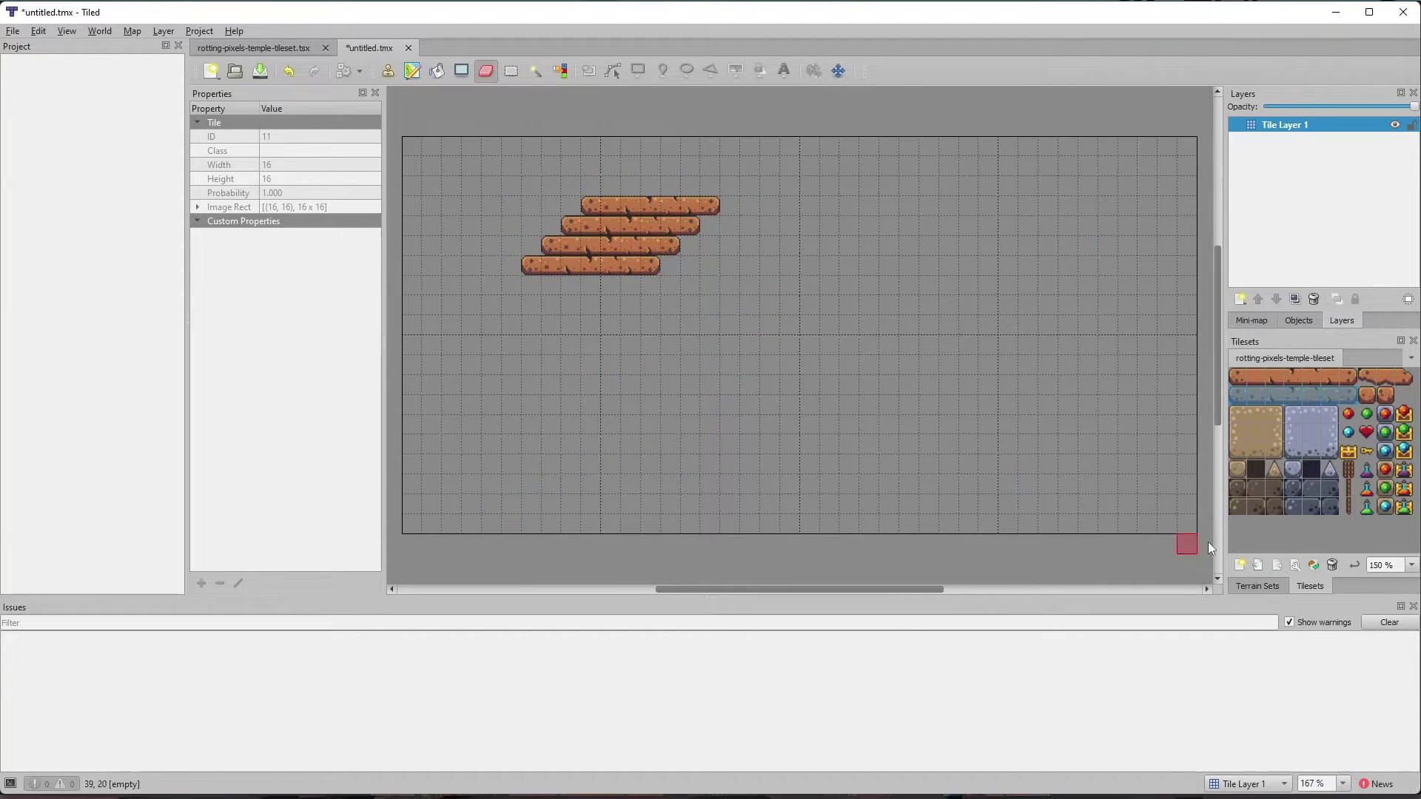
{"action": "key", "text": "b"}
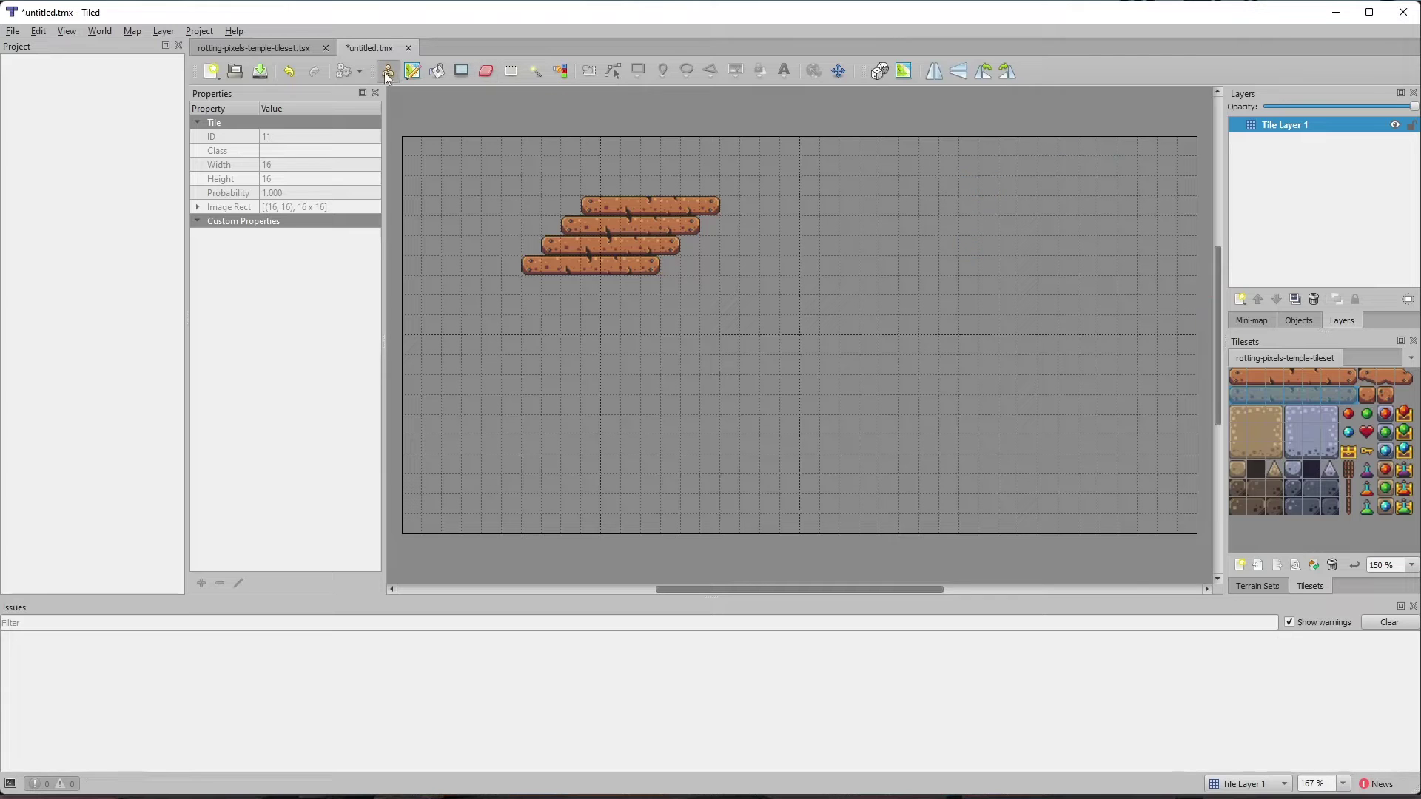
{"action": "mouse_move", "coordinate": [530, 209]}
{"action": "right_mouse_down"}
{"action": "mouse_move", "coordinate": [634, 253]}
{"action": "mouse_move", "coordinate": [717, 264]}
{"action": "right_mouse_up"}
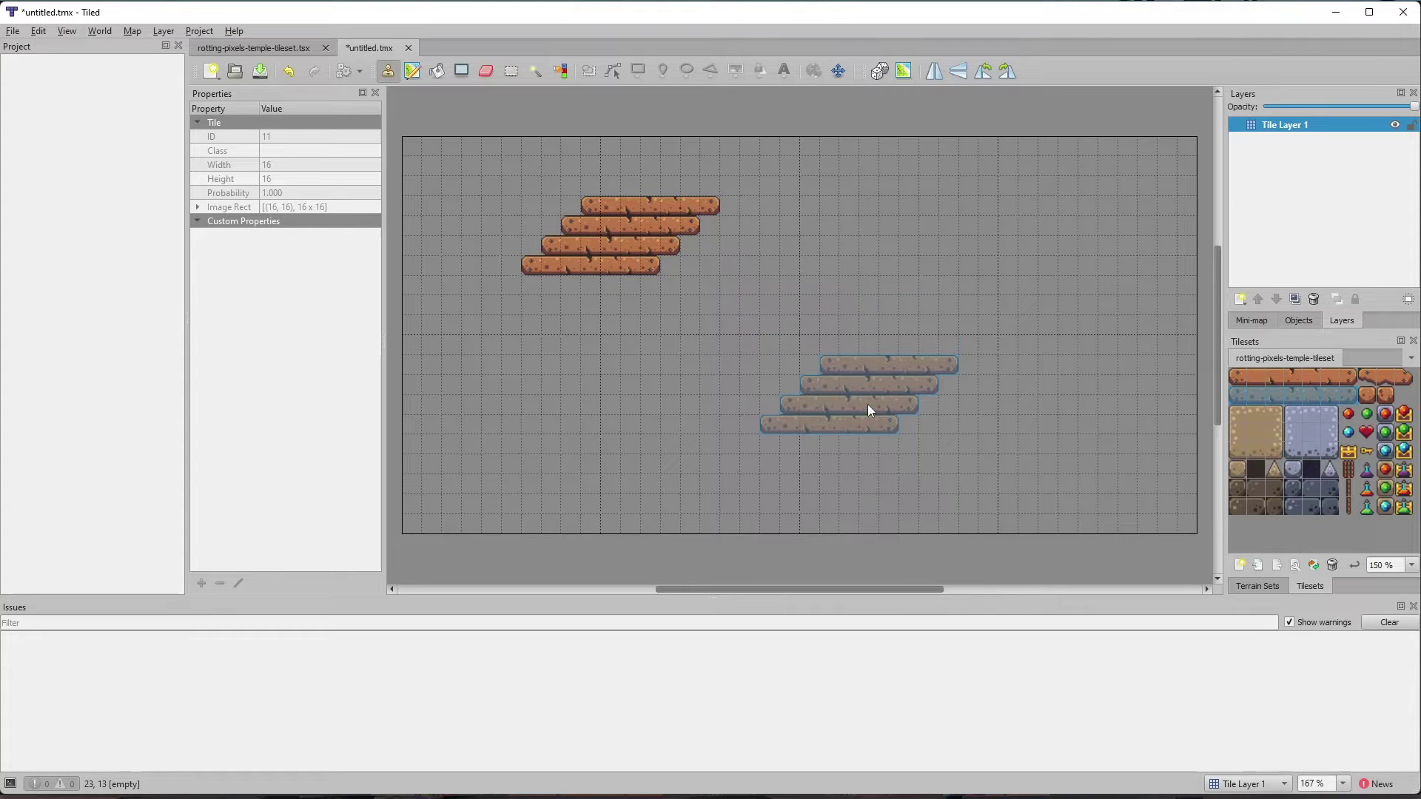
{"action": "left_click", "coordinate": [742, 453]}
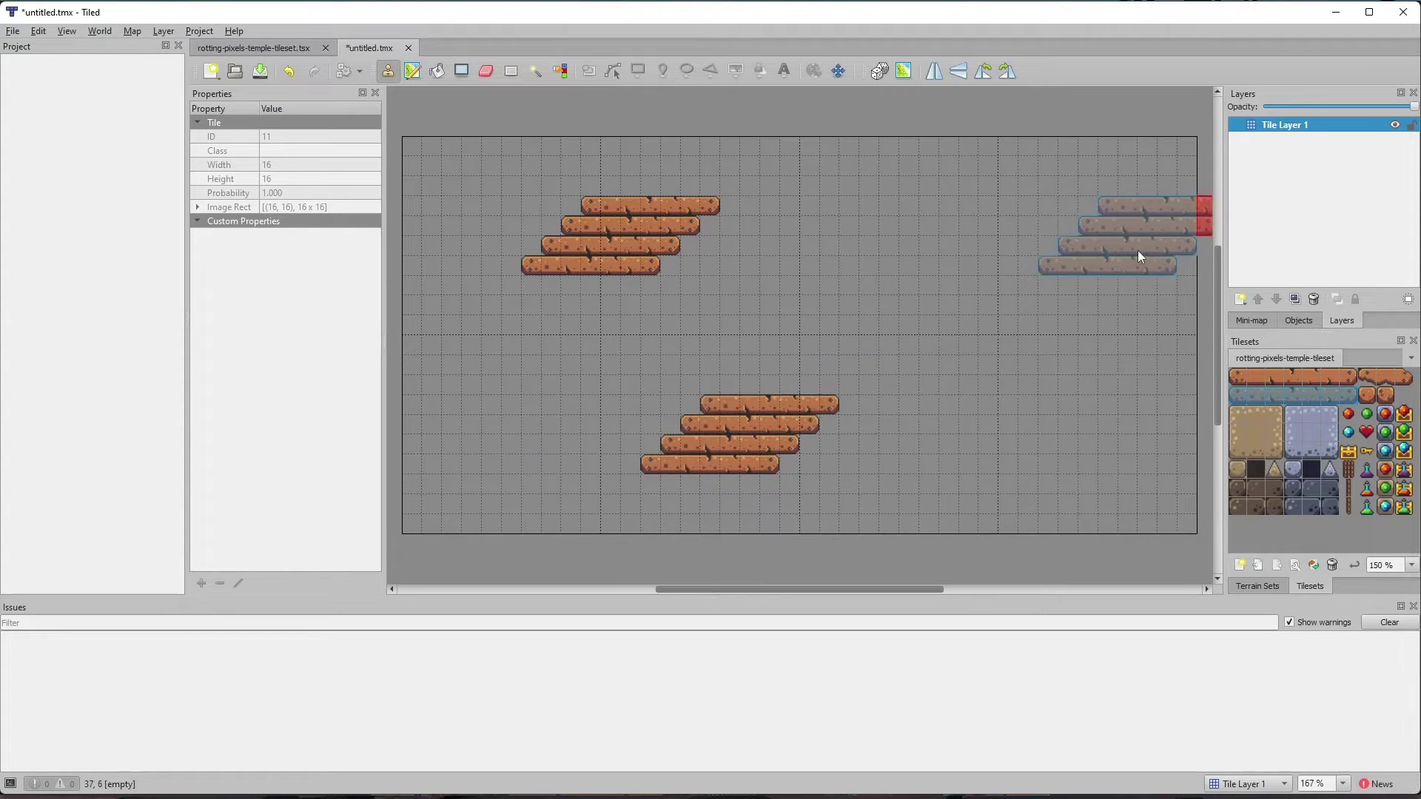
{"action": "left_click", "coordinate": [1079, 256]}
{"action": "left_click", "coordinate": [844, 294]}
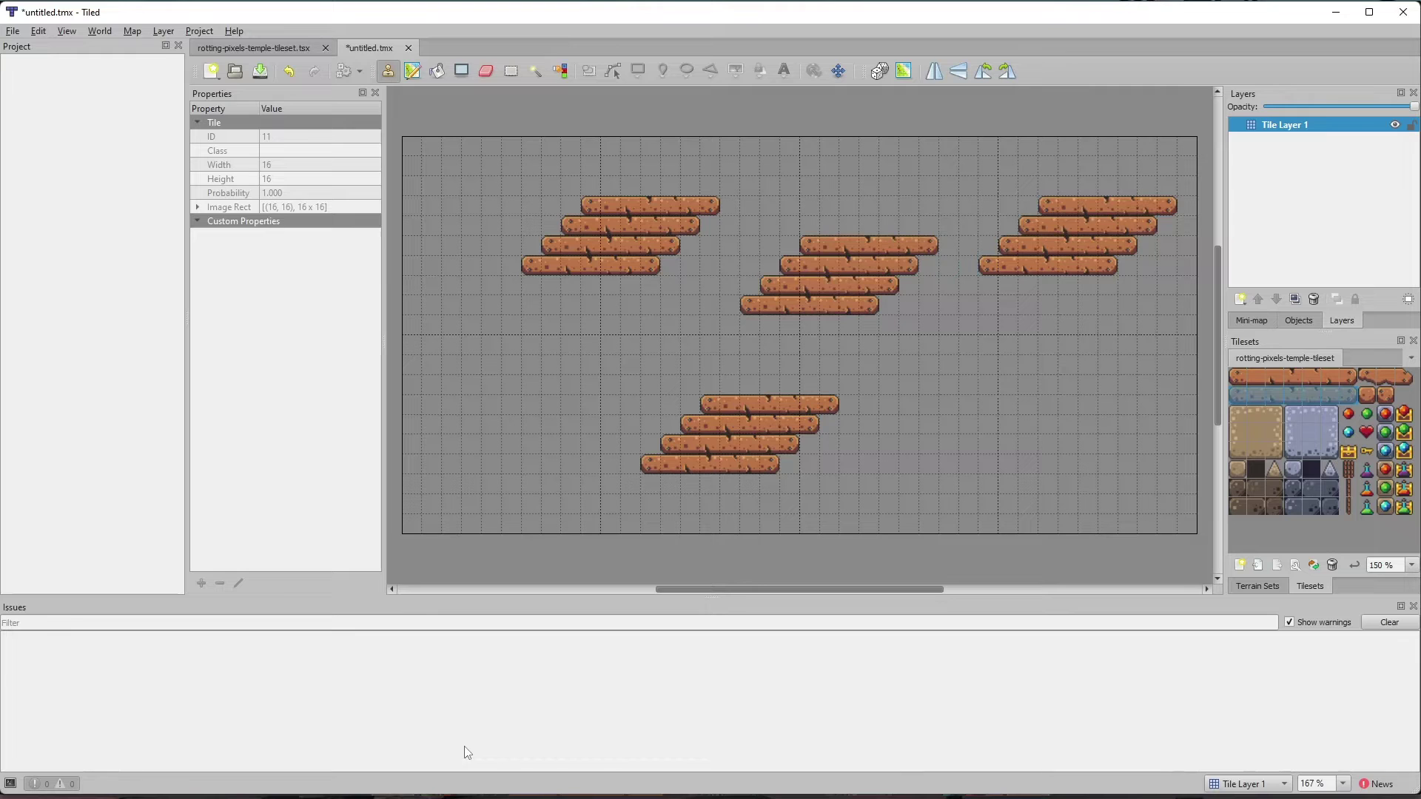
- Erase the platform stack at the map's centre, and delete the upper-left stack using a rectangular selection
{"action": "key", "text": "e"}
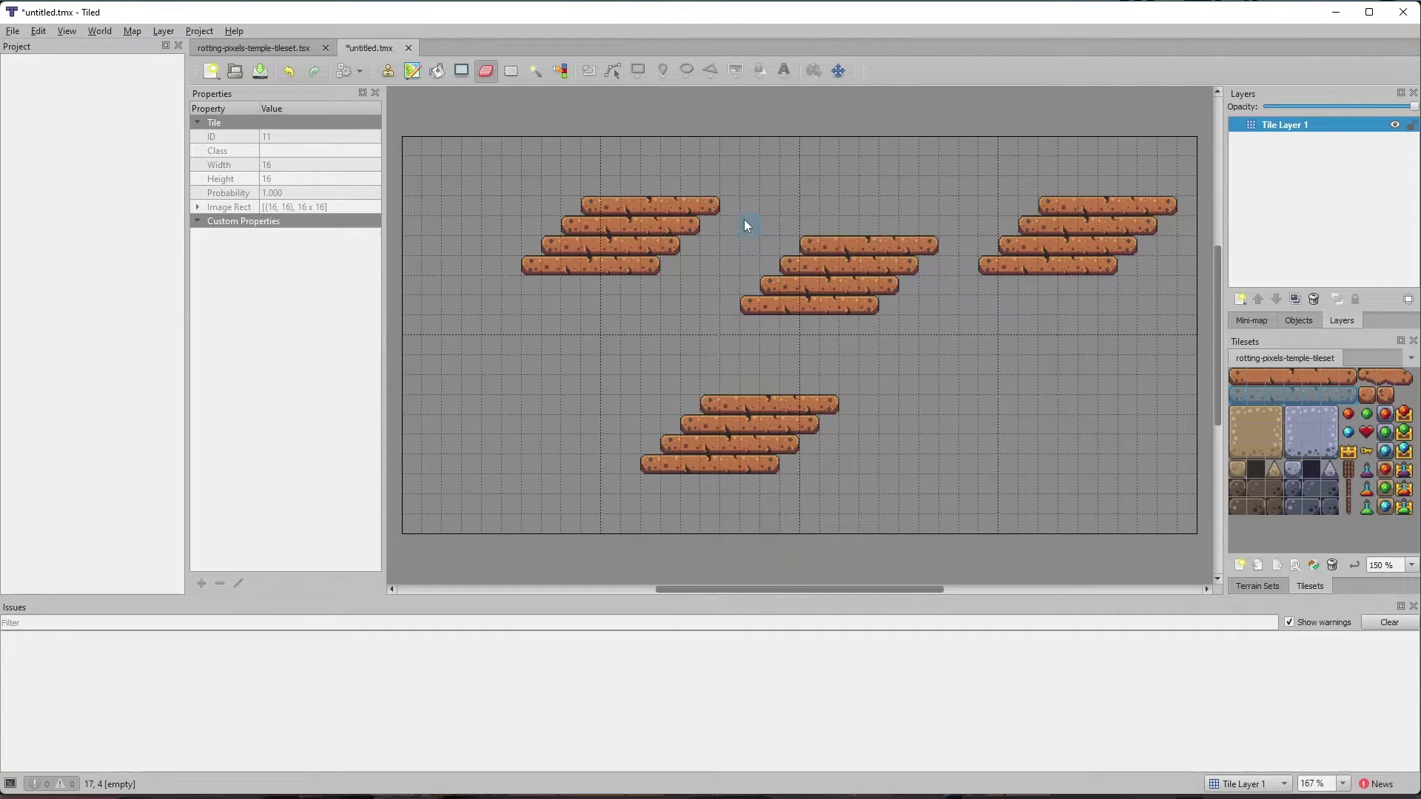
{"action": "mouse_move", "coordinate": [789, 264]}
{"action": "left_mouse_down"}
{"action": "mouse_move", "coordinate": [884, 312]}
{"action": "mouse_move", "coordinate": [840, 259]}
{"action": "left_mouse_up"}
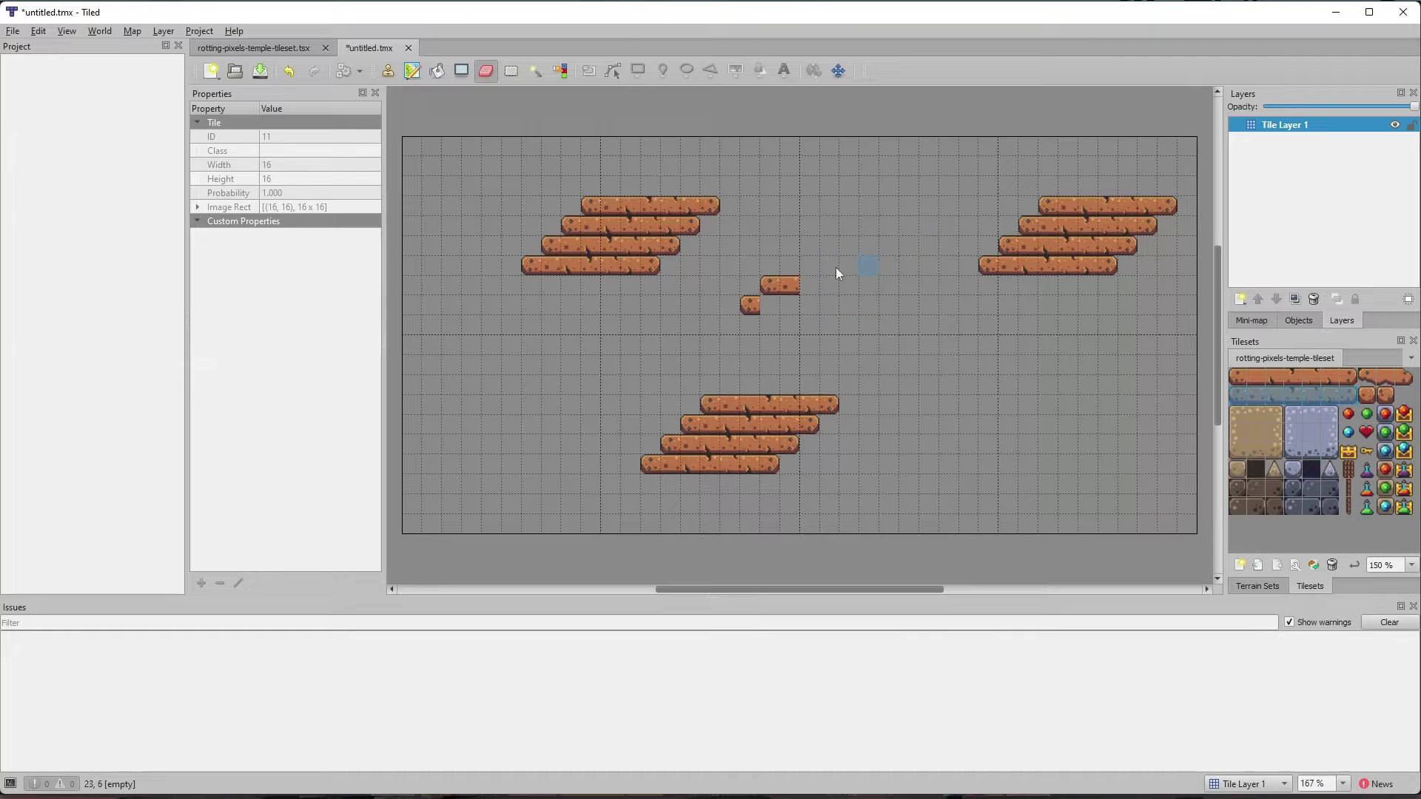
{"action": "key", "text": "r"}
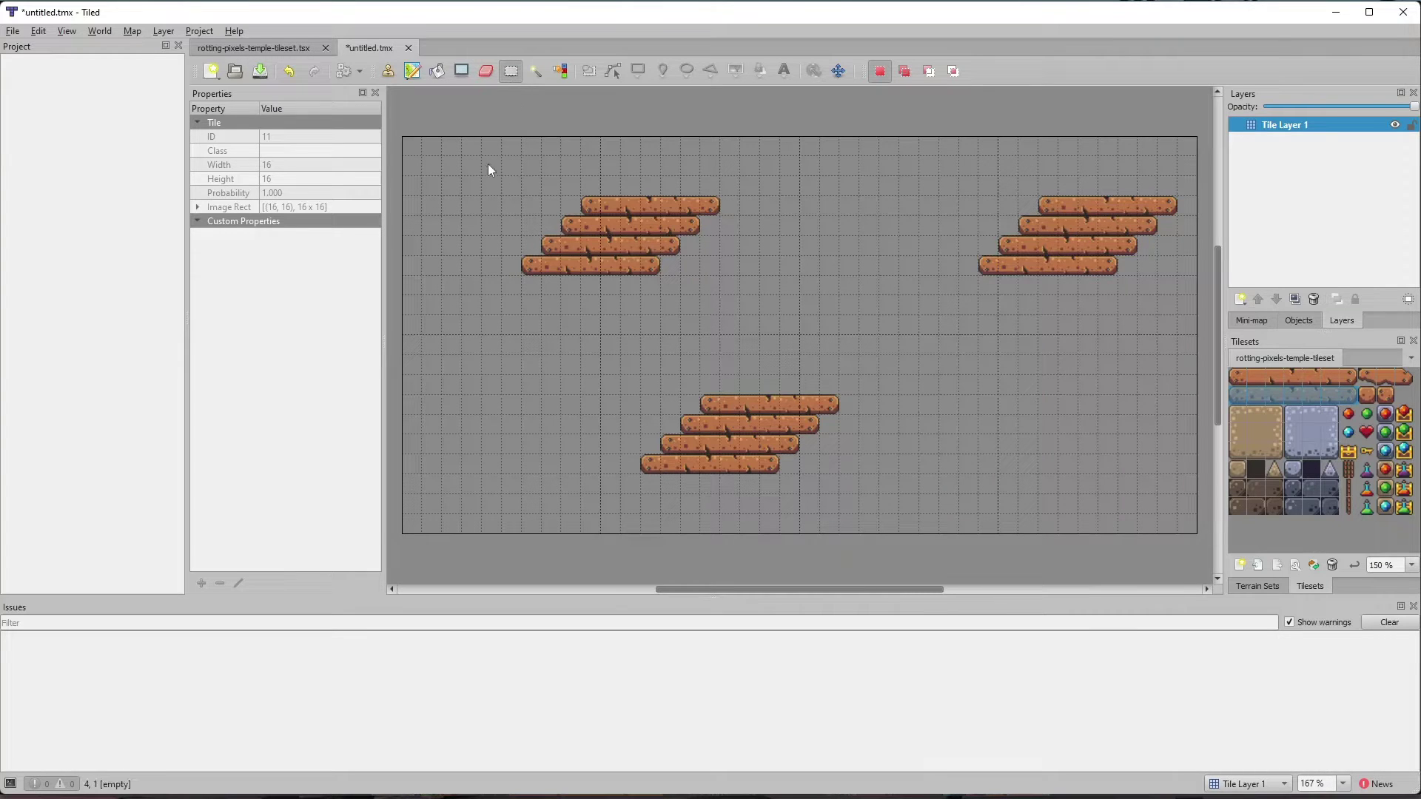
{"action": "left_click_drag", "start_coordinate": [487, 163], "coordinate": [713, 284]}
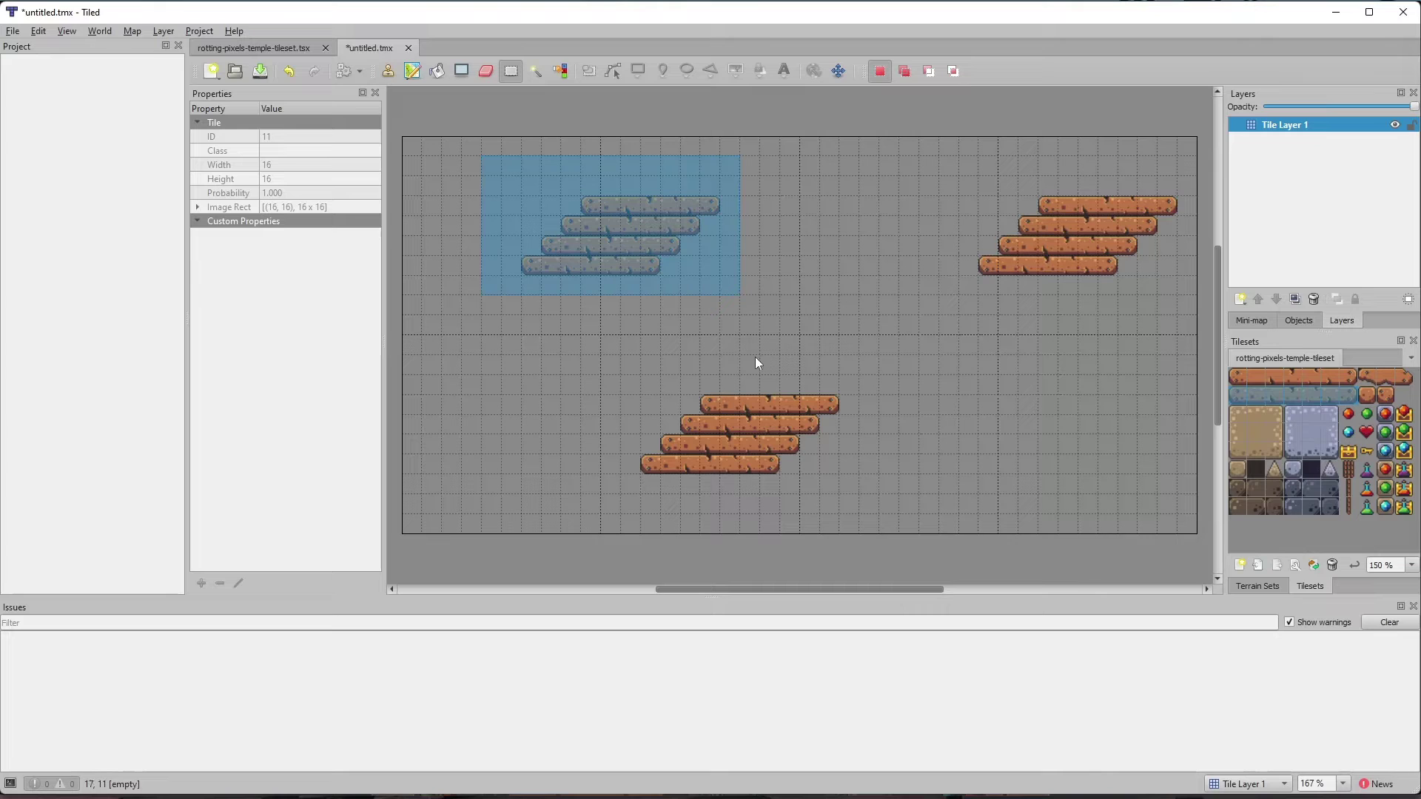
{"action": "key", "text": "Delete"}
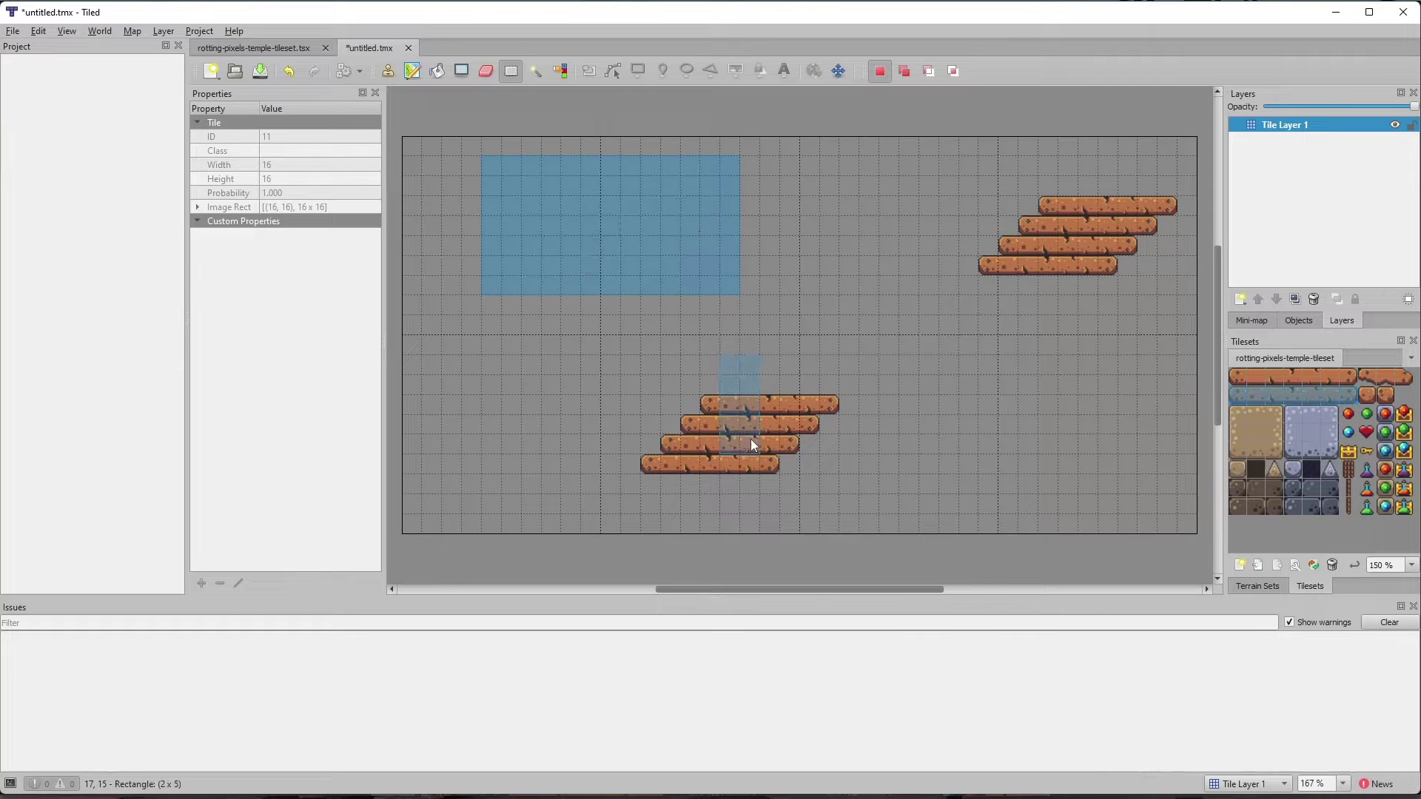
- Delete the remaining lower-middle and upper-right platform stacks with rectangular selections and clear the selection
{"action": "left_click_drag", "start_coordinate": [725, 362], "coordinate": [765, 443]}
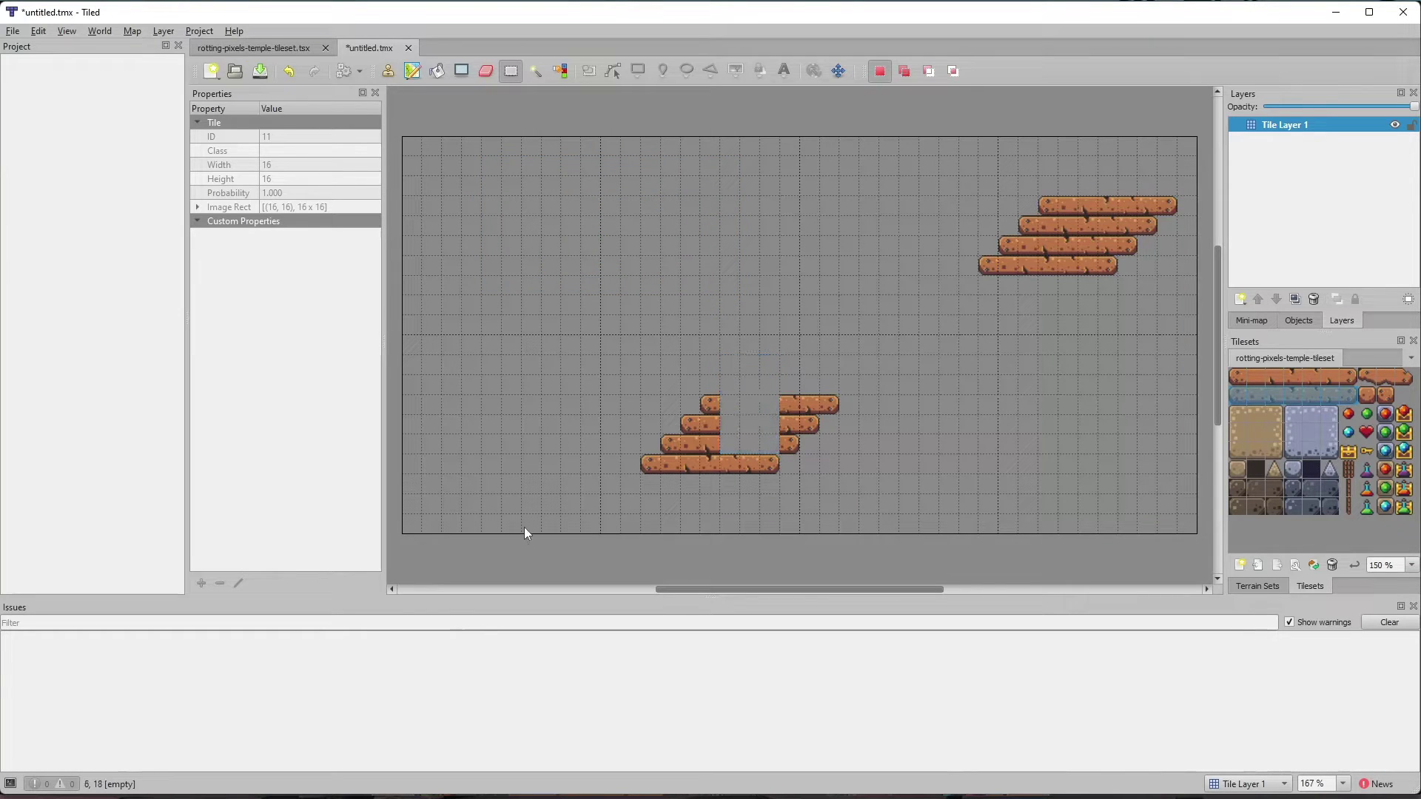
{"action": "left_click_drag", "start_coordinate": [610, 383], "coordinate": [839, 494]}
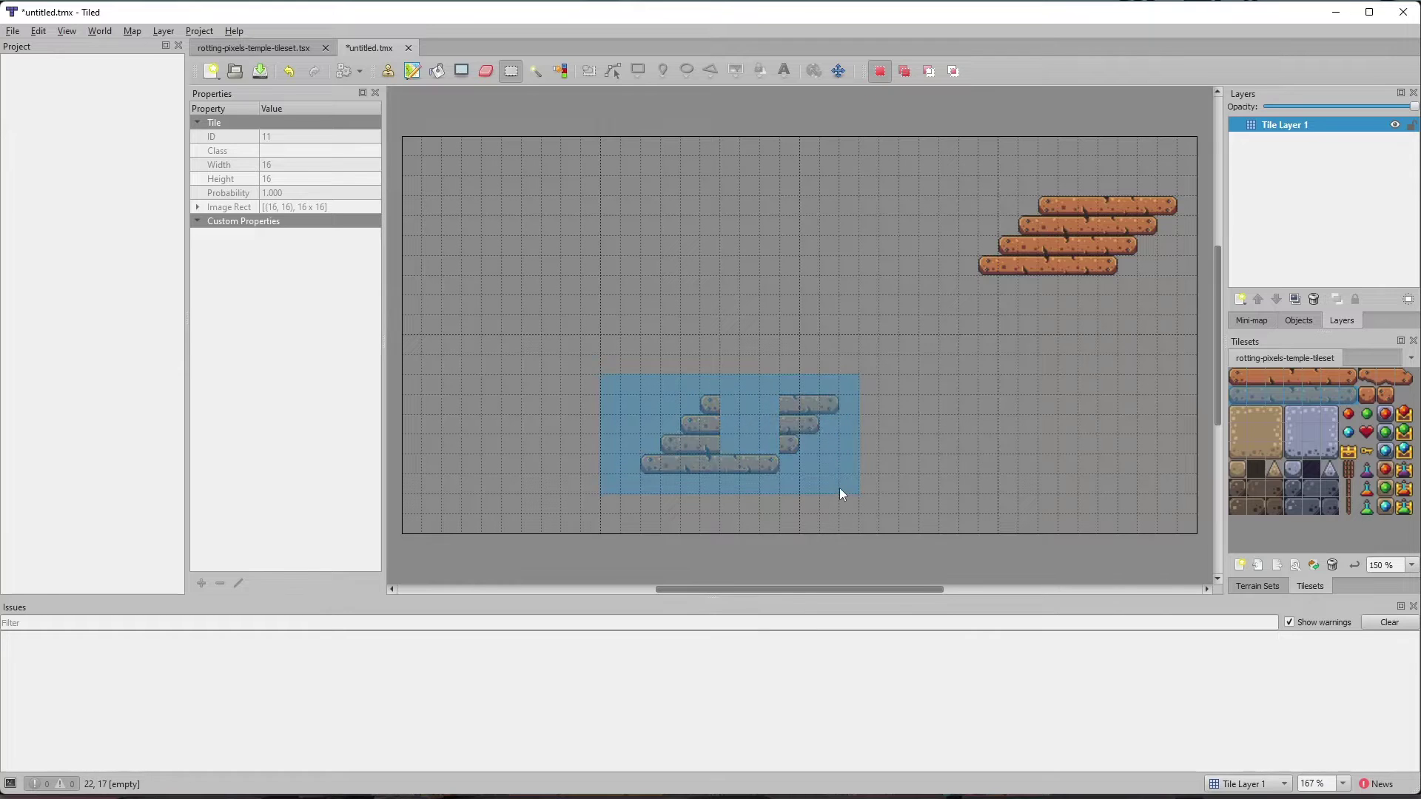
{"action": "key", "text": "Delete"}
{"action": "mouse_move", "coordinate": [960, 195]}
{"action": "left_mouse_down"}
{"action": "mouse_move", "coordinate": [1197, 288]}
{"action": "mouse_move", "coordinate": [1160, 280]}
{"action": "left_mouse_up"}
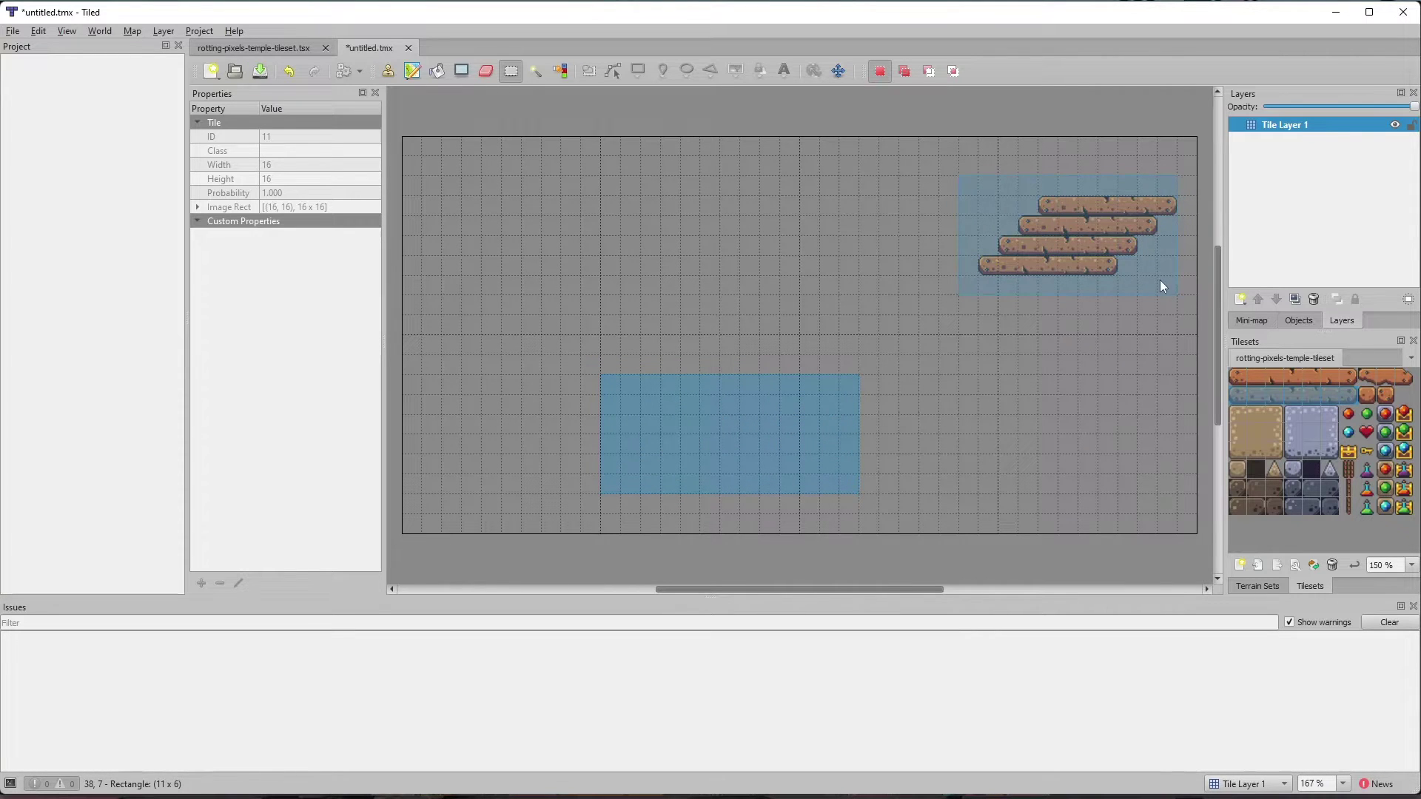
{"action": "key", "text": "Delete"}
{"action": "left_click", "coordinate": [804, 390]}
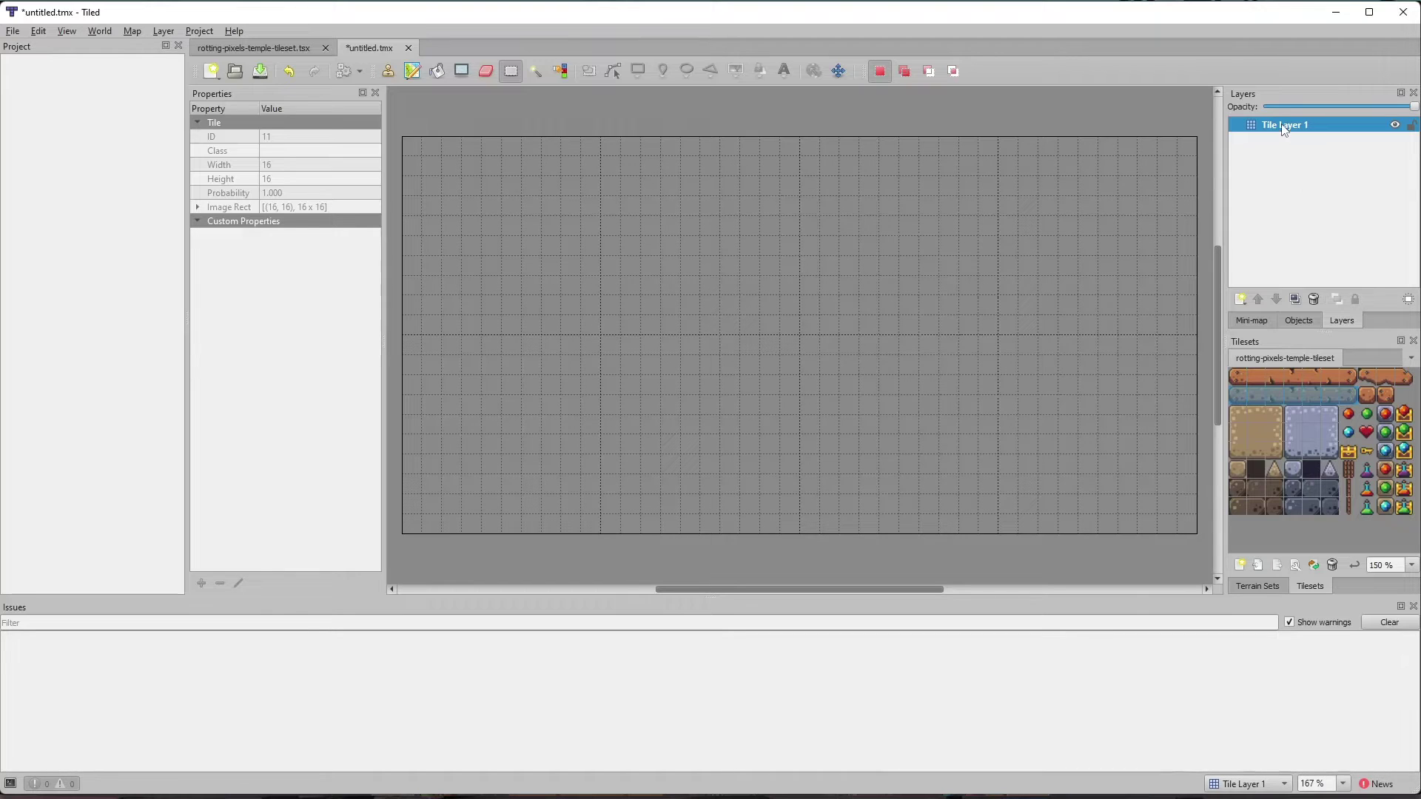
- Add two new tile layers above Tile Layer 1
{"action": "left_click", "coordinate": [1240, 300]}
{"action": "left_click", "coordinate": [1271, 318]}
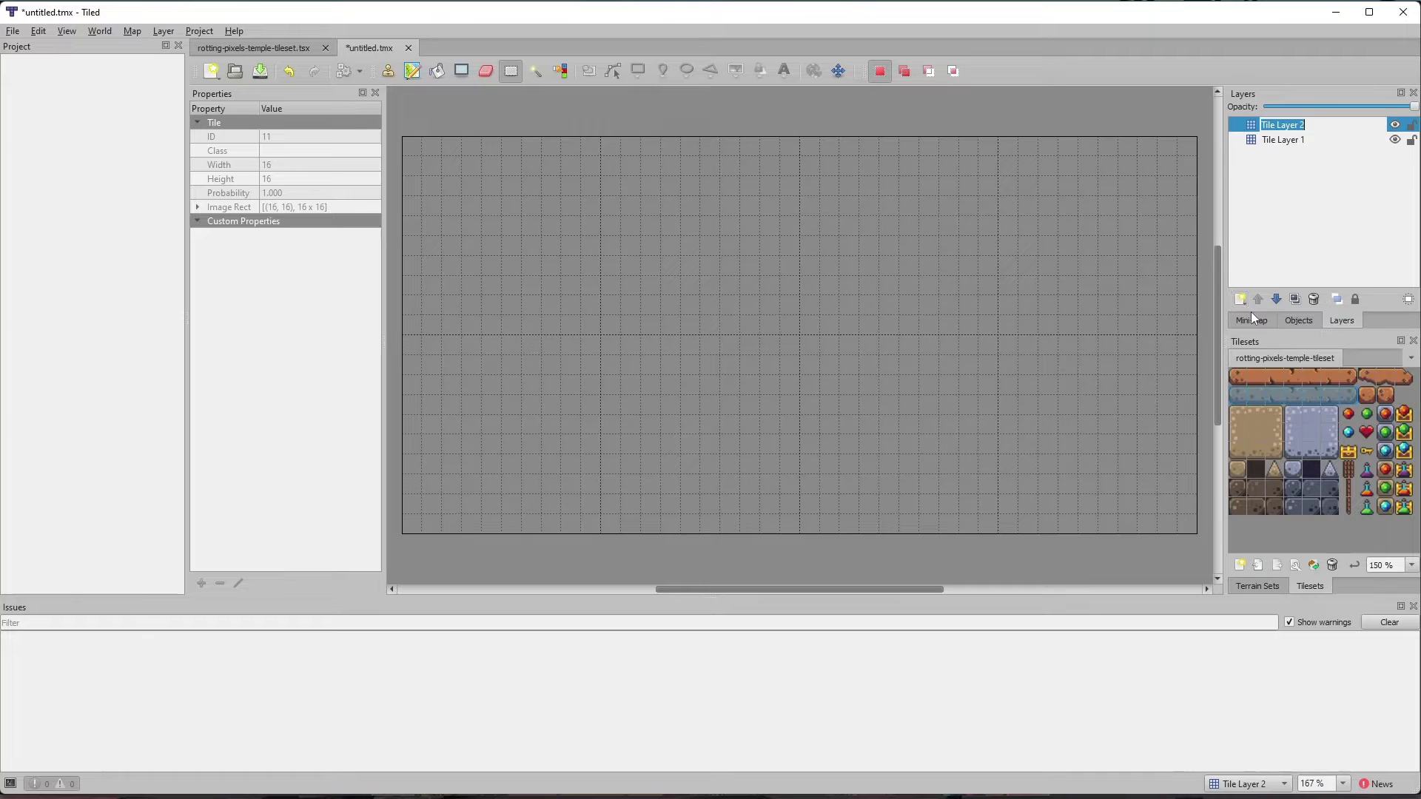
{"action": "left_click", "coordinate": [1240, 300]}
{"action": "left_click", "coordinate": [1271, 319]}
- Rename Tile Layer 1 as Background
{"action": "left_click", "coordinate": [1281, 141]}
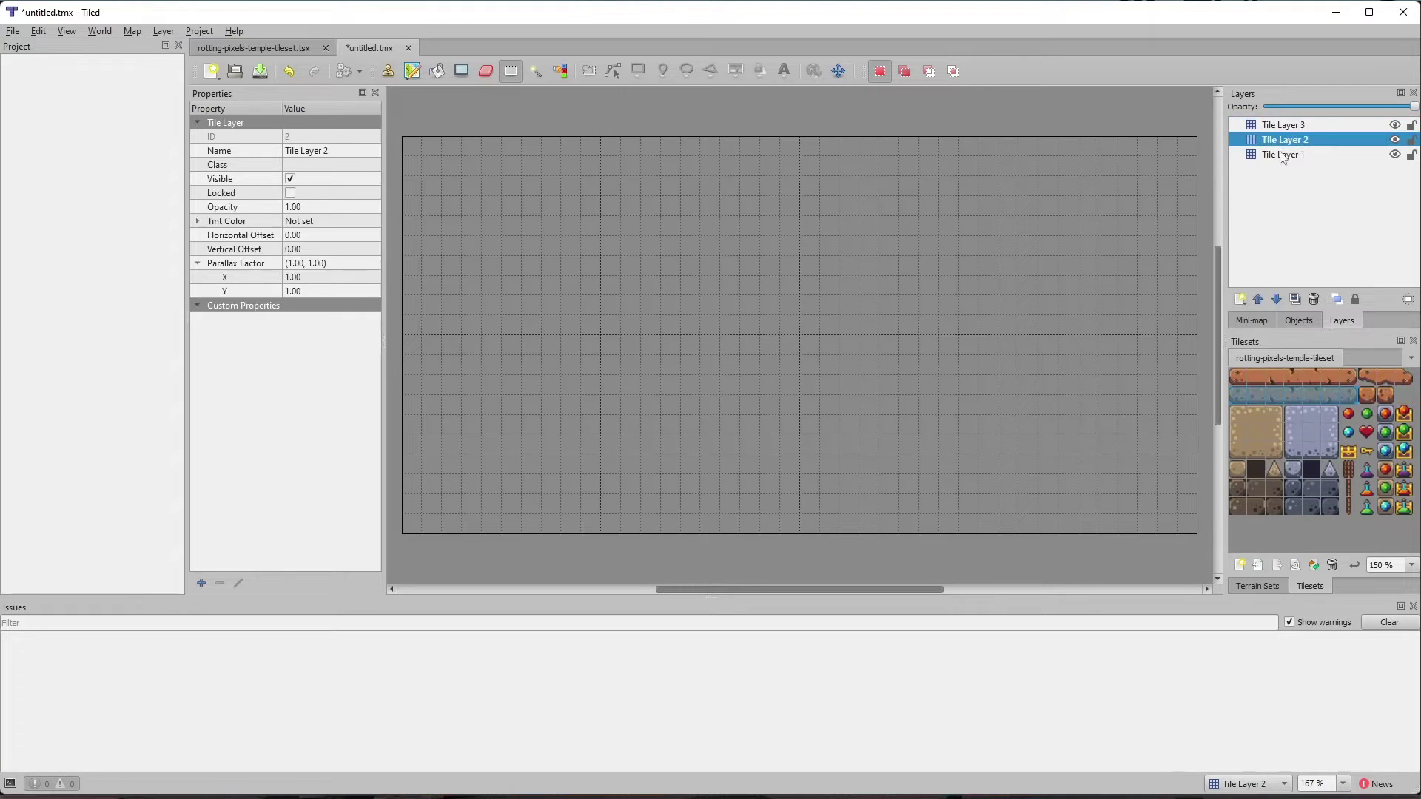
{"action": "left_click", "coordinate": [1284, 156]}
{"action": "double_click", "coordinate": [1283, 157]}
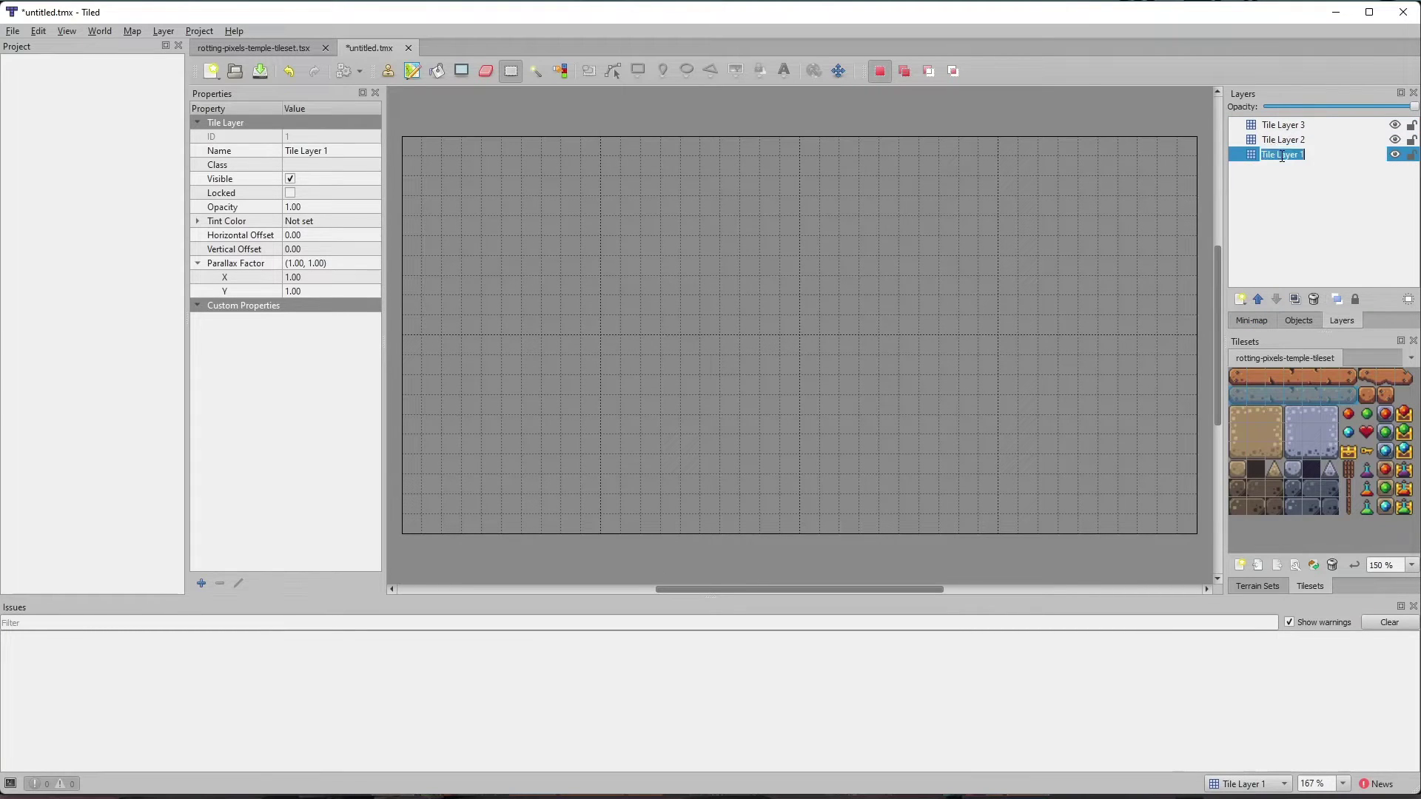
{"action": "type", "text": "Background"}
{"action": "key", "text": "Return"}
- Rename Tile Layer 2 as Walls and Floor
{"action": "left_click", "coordinate": [1295, 144]}
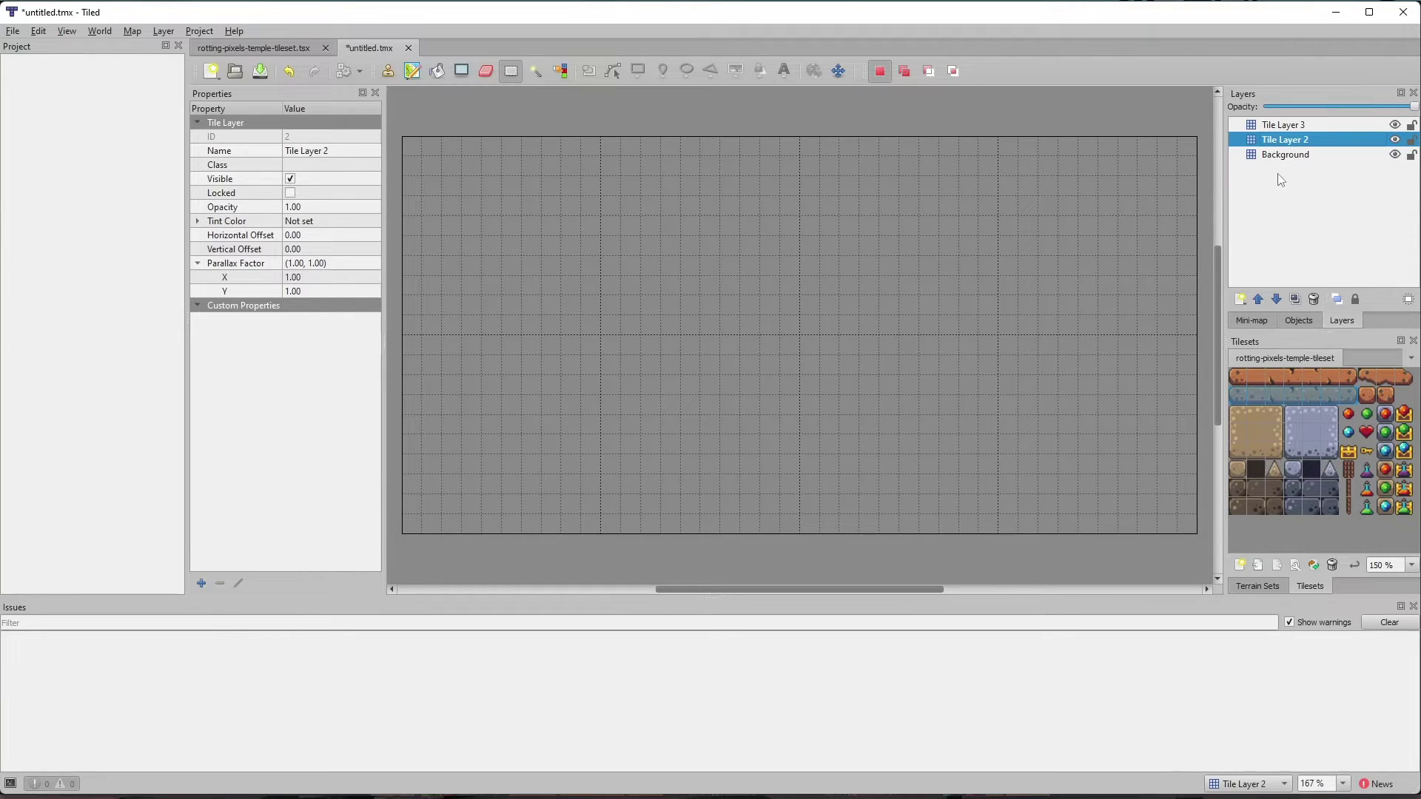
{"action": "key", "text": "F2"}
{"action": "type", "text": "Fr"}
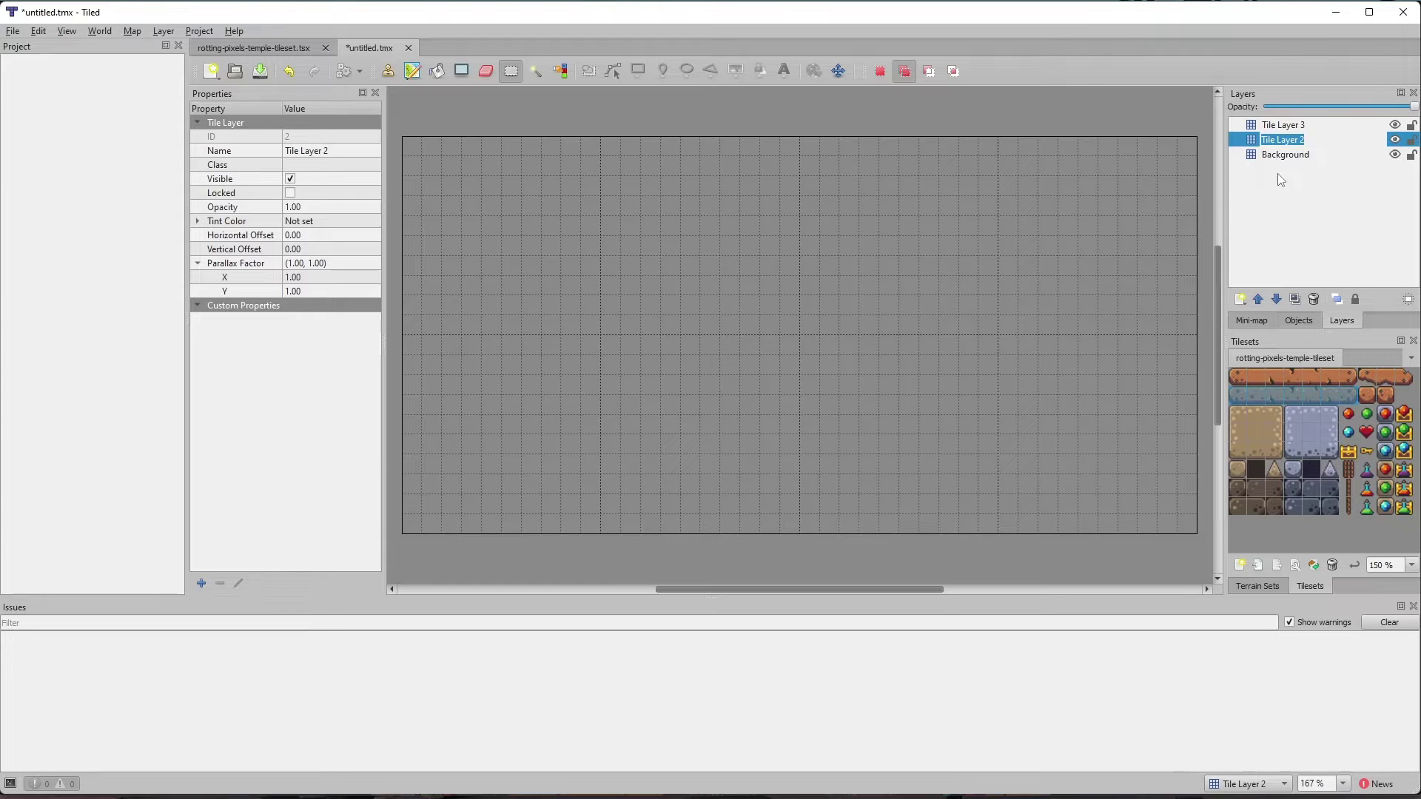
{"action": "type", "text": "Wall"}
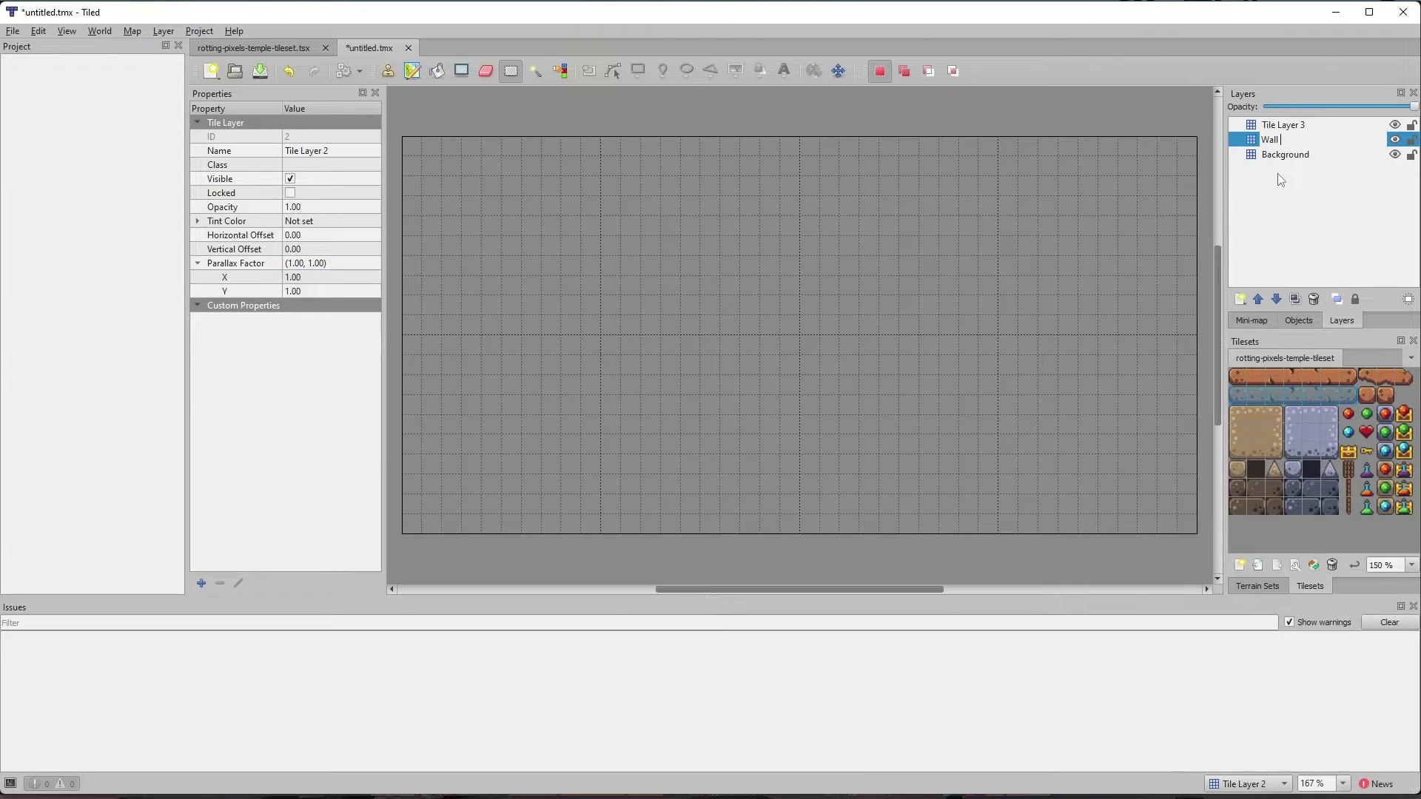
{"action": "type", "text": "s and Floor"}
{"action": "key", "text": "Return"}
- Rename Tile Layer 3 as Items
{"action": "key", "text": "Up"}
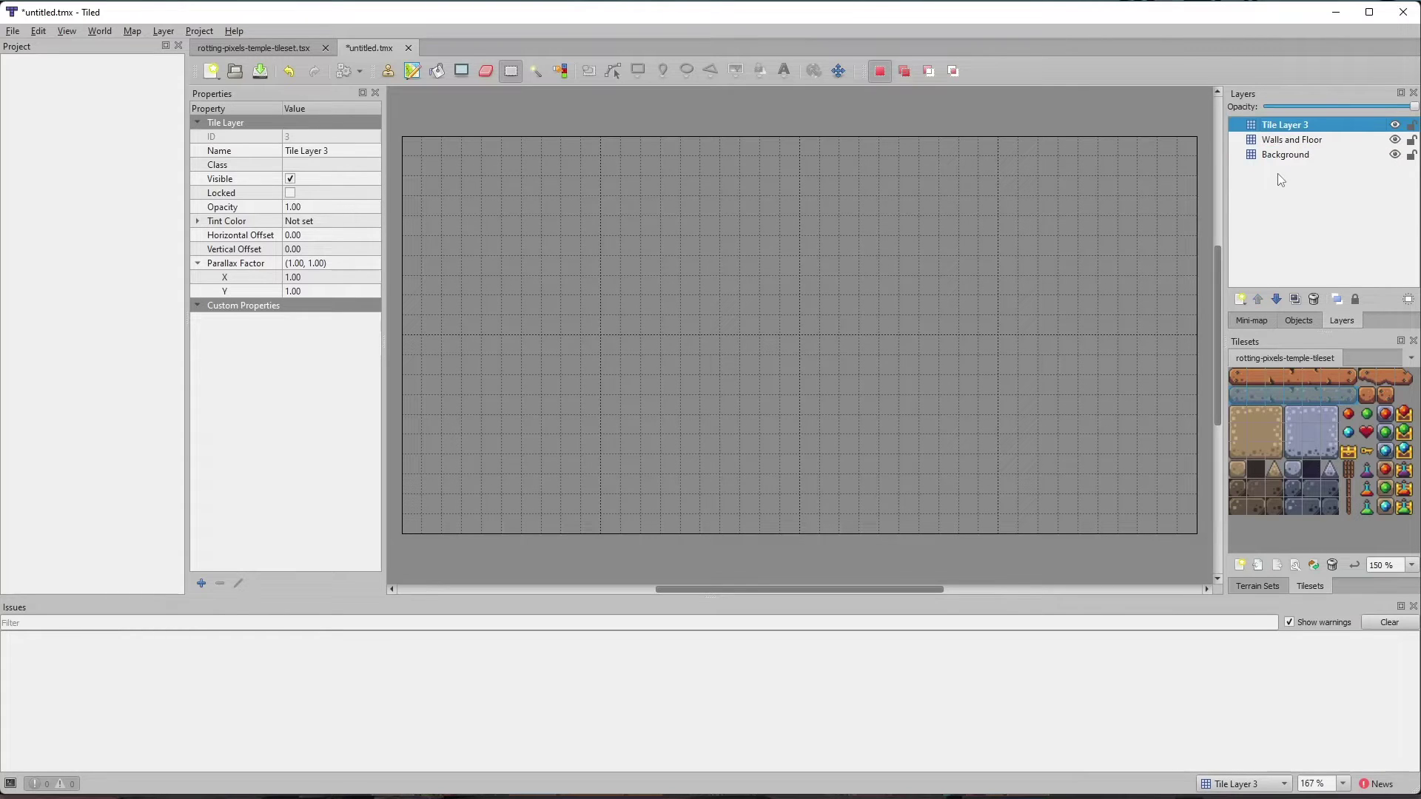
{"action": "double_click", "coordinate": [1290, 125]}
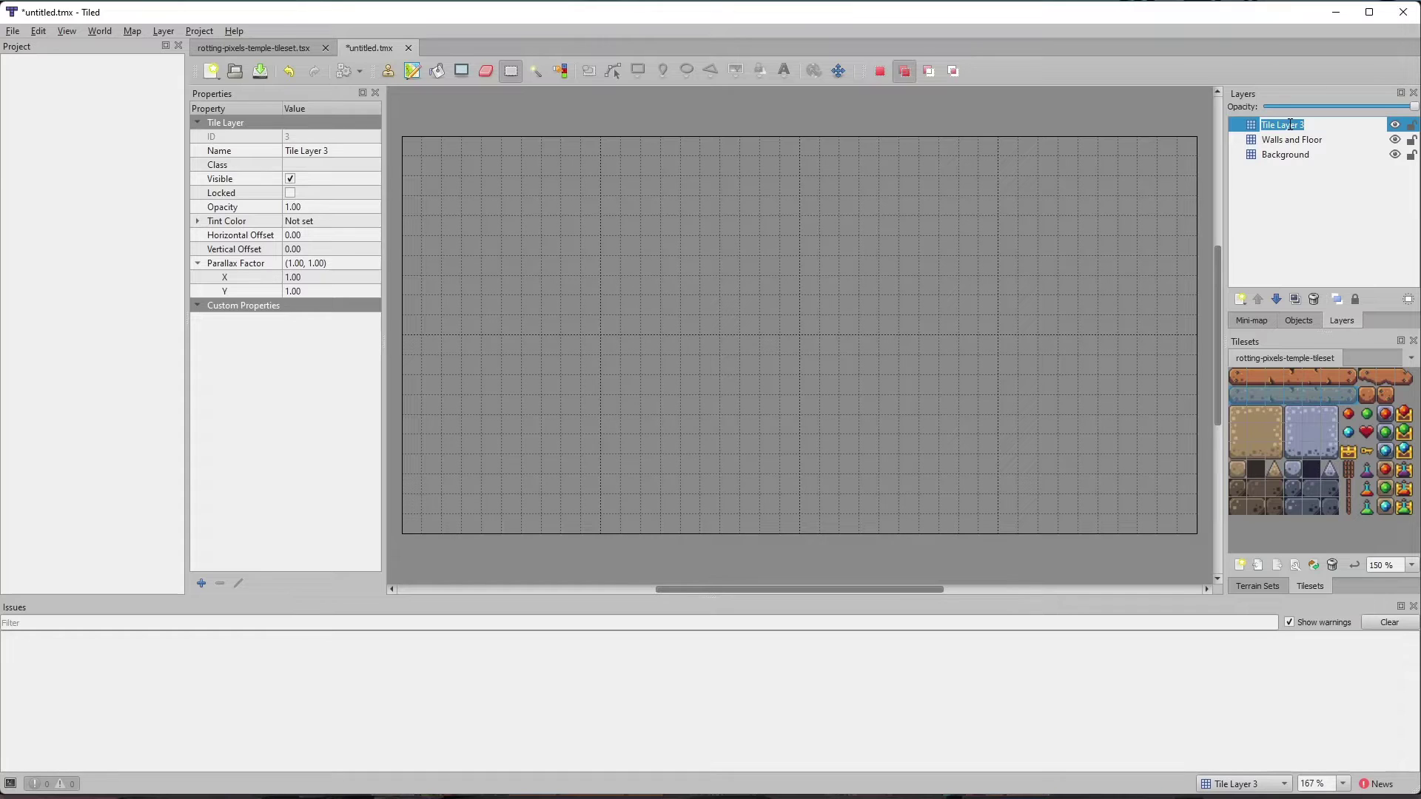
{"action": "type", "text": "Items"}
{"action": "key", "text": "Return"}
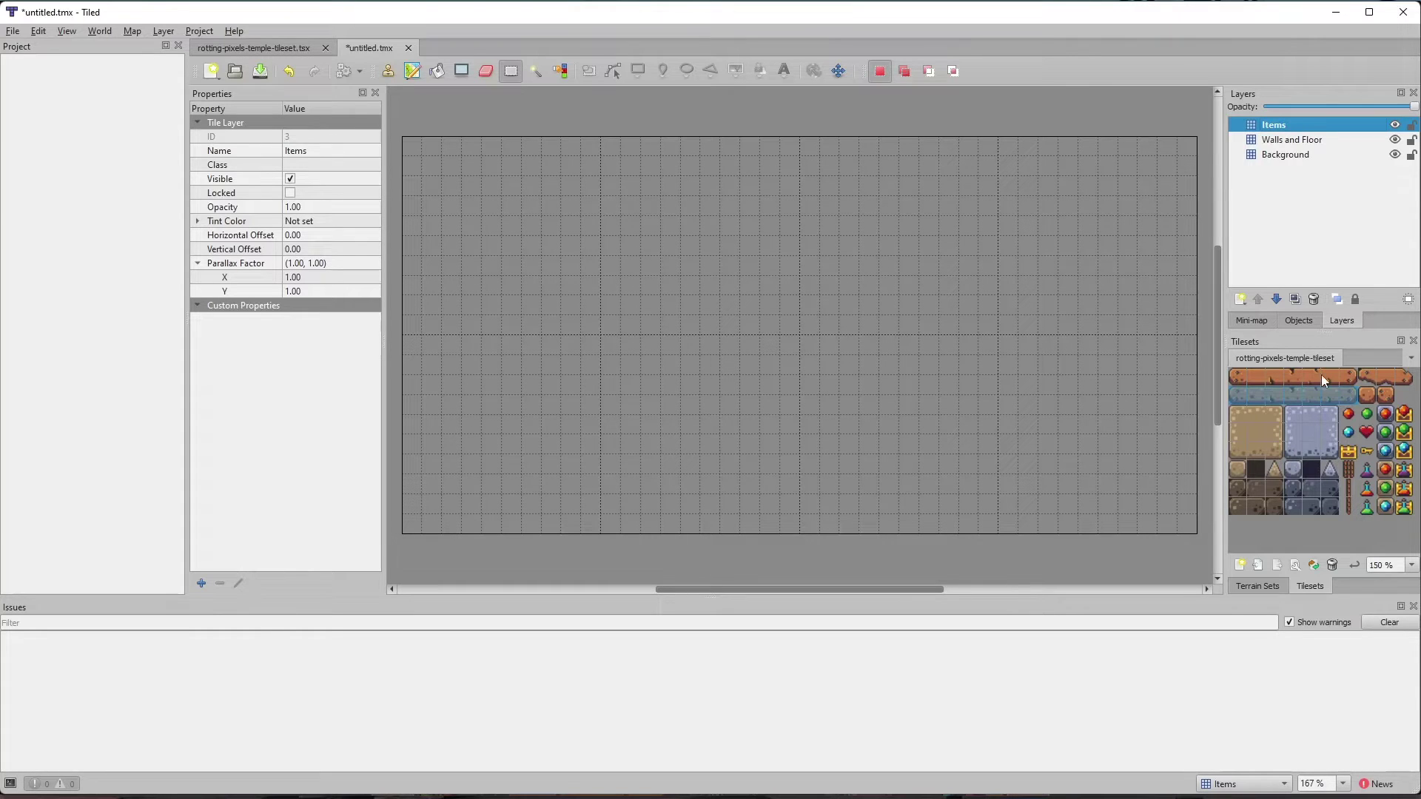
- Stamp the matching 2 by 2 corner blocks of the blue wall tiles into all four map corners on the Background layer
{"action": "left_click", "coordinate": [1295, 156]}
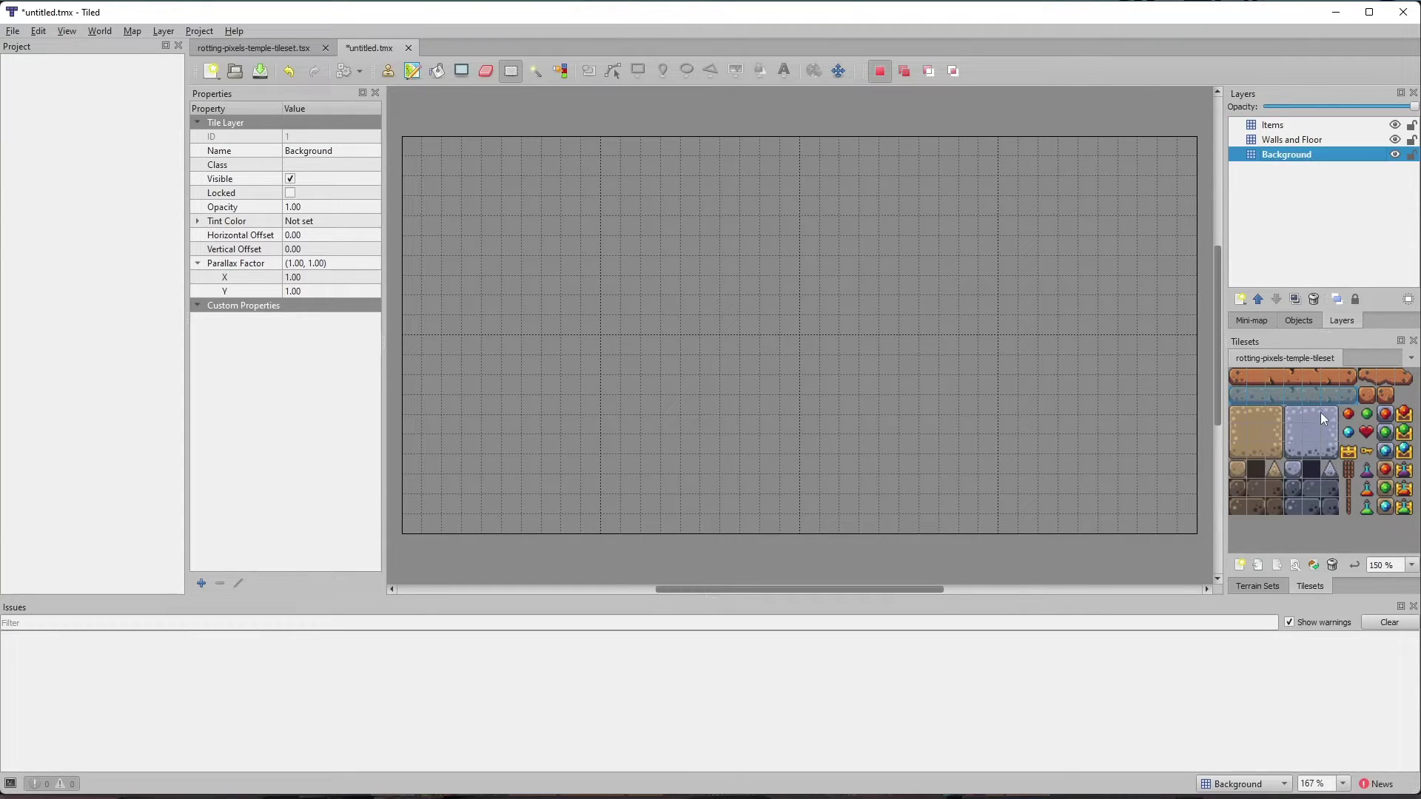
{"action": "left_click_drag", "start_coordinate": [1320, 417], "coordinate": [1325, 430]}
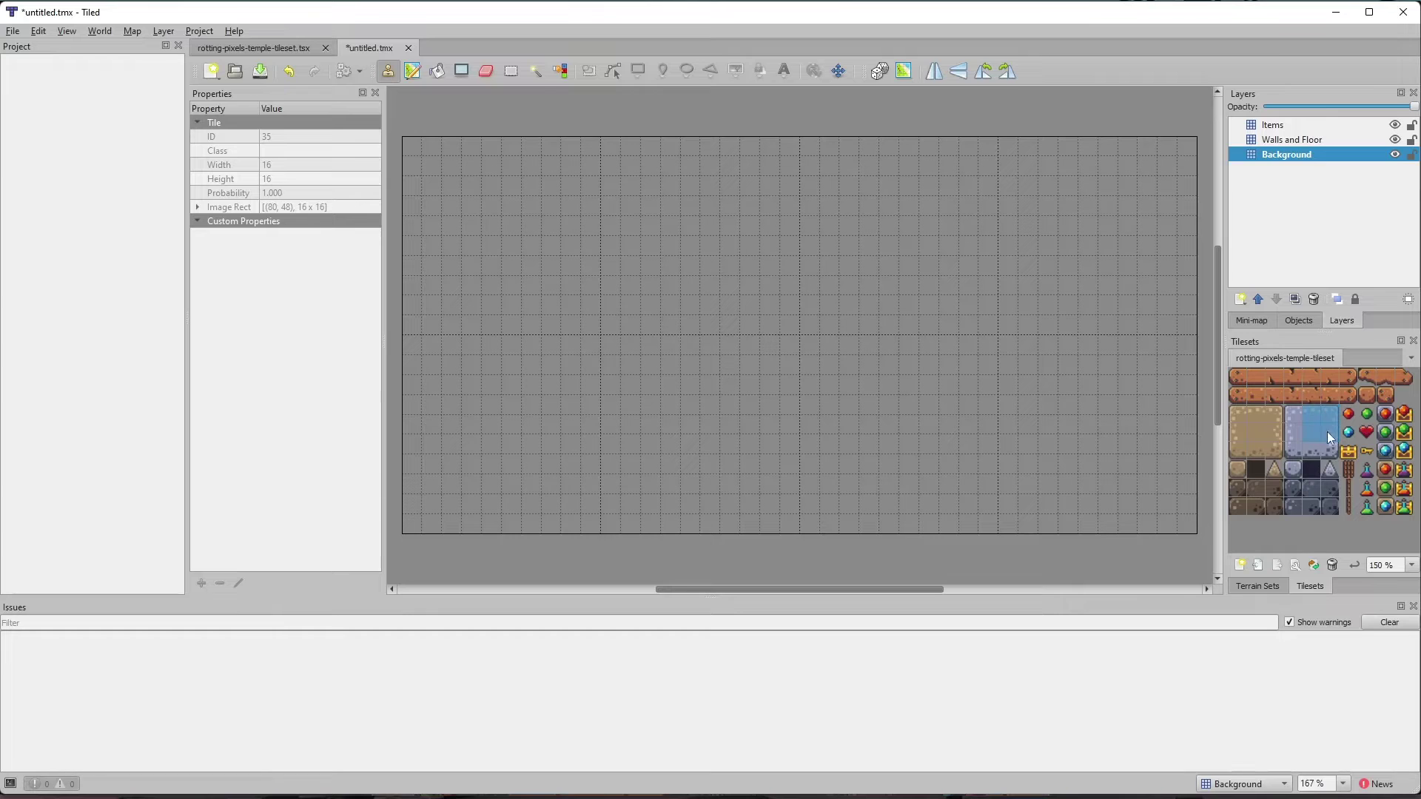
{"action": "left_click", "coordinate": [1178, 157]}
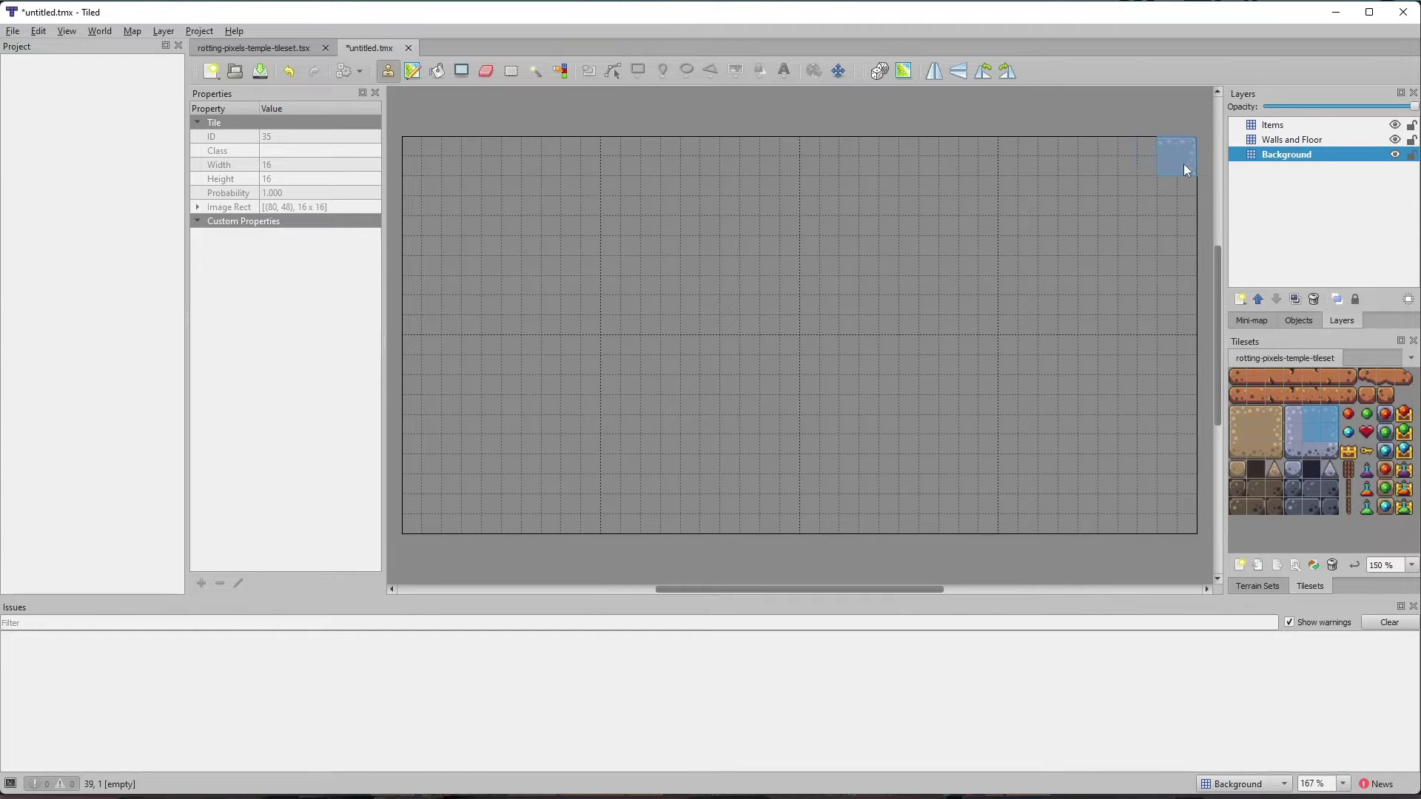
{"action": "left_click_drag", "start_coordinate": [1318, 430], "coordinate": [1332, 452]}
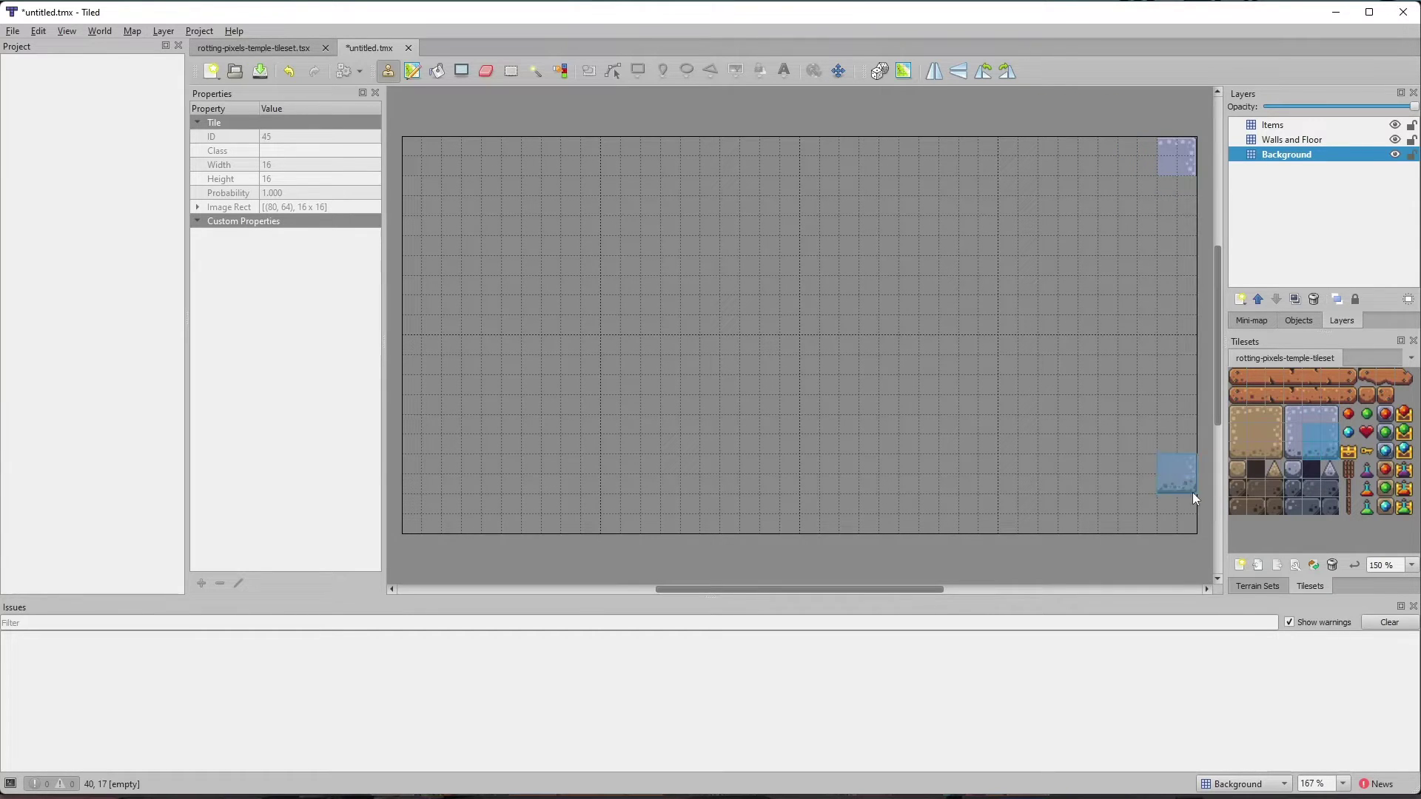
{"action": "left_click", "coordinate": [1181, 524]}
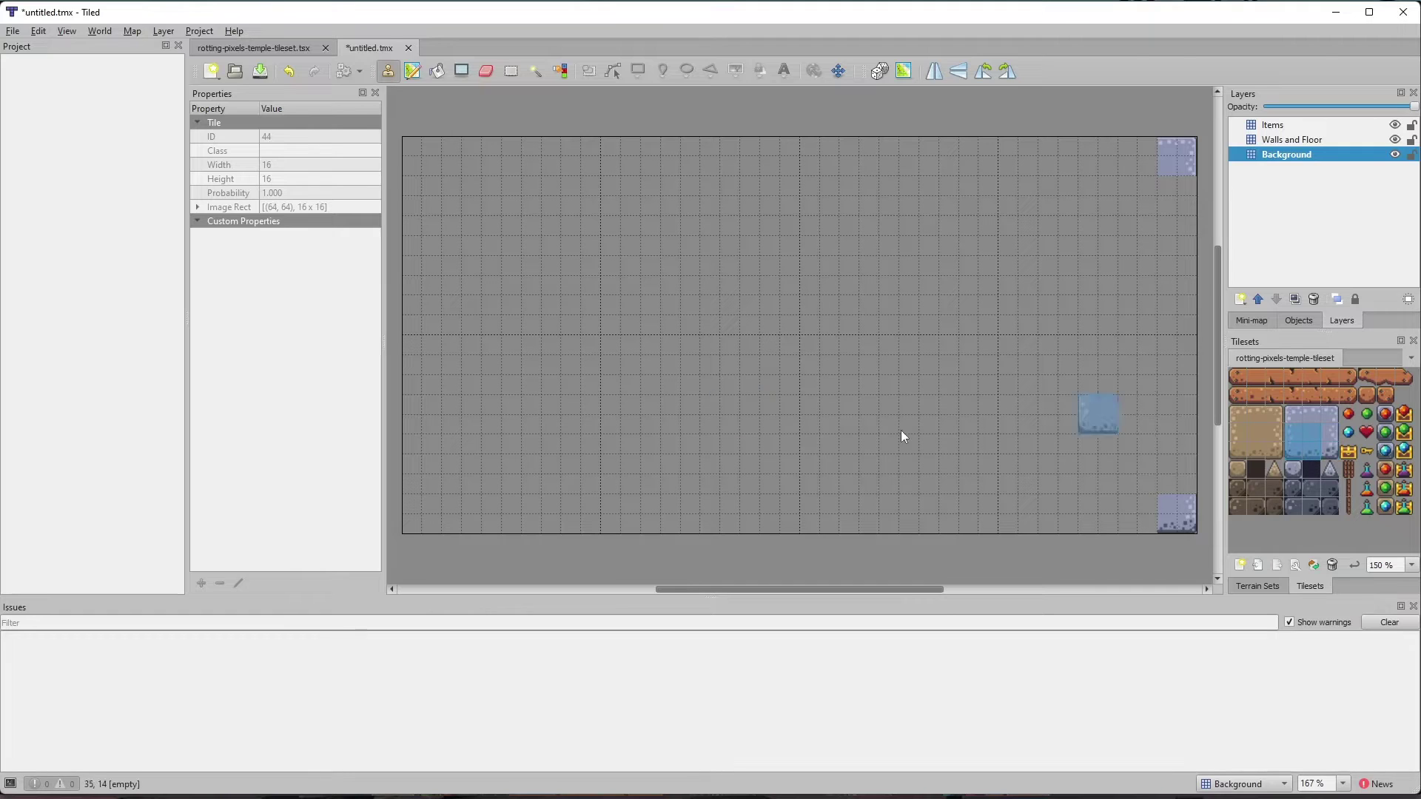
{"action": "left_click", "coordinate": [435, 521]}
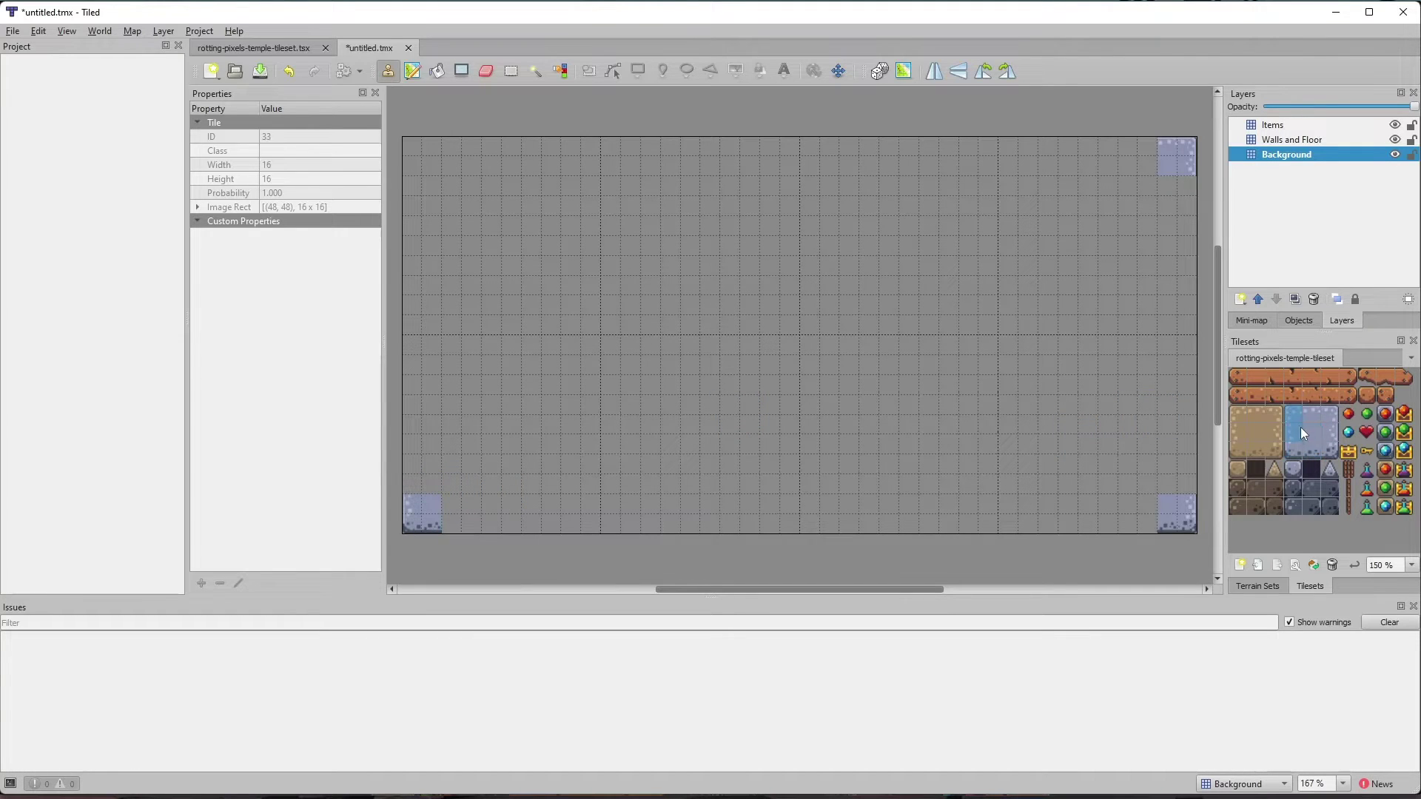
{"action": "left_click", "coordinate": [427, 164]}
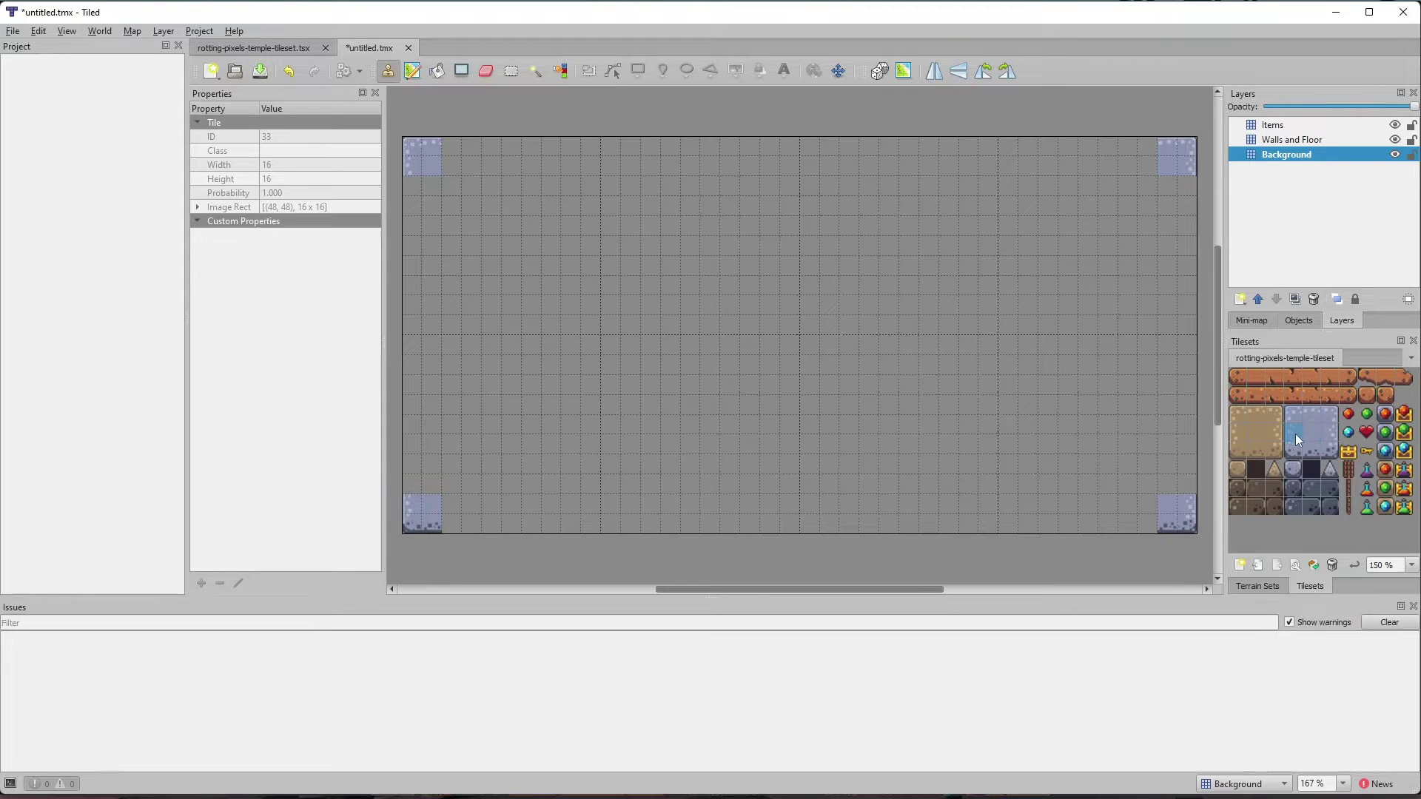
- Fill the map's first column between the two left corner blocks with the blue wall's left-edge tile using Shape Fill
{"action": "left_click", "coordinate": [460, 71]}
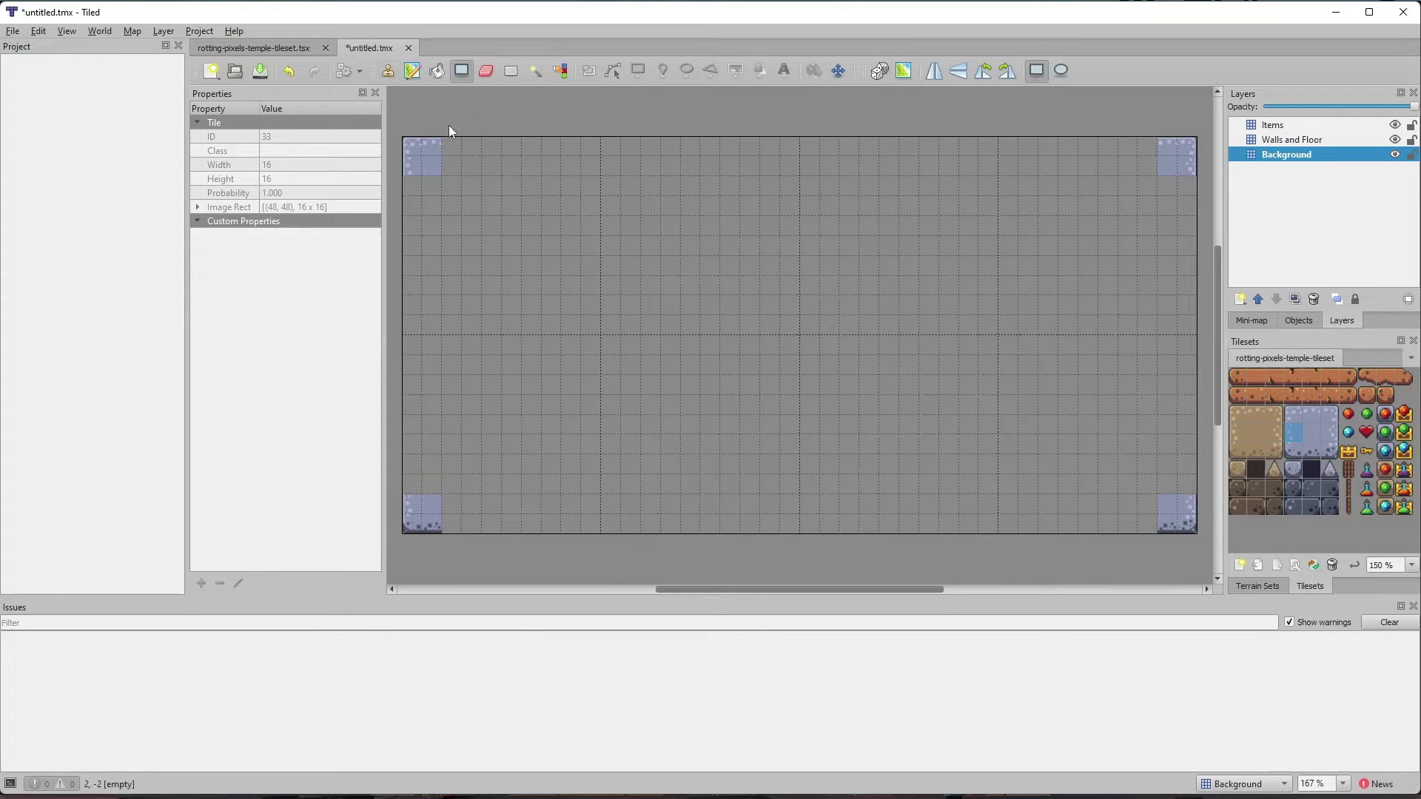
{"action": "left_click_drag", "start_coordinate": [418, 194], "coordinate": [412, 213]}
{"action": "left_click_drag", "start_coordinate": [407, 341], "coordinate": [419, 491]}
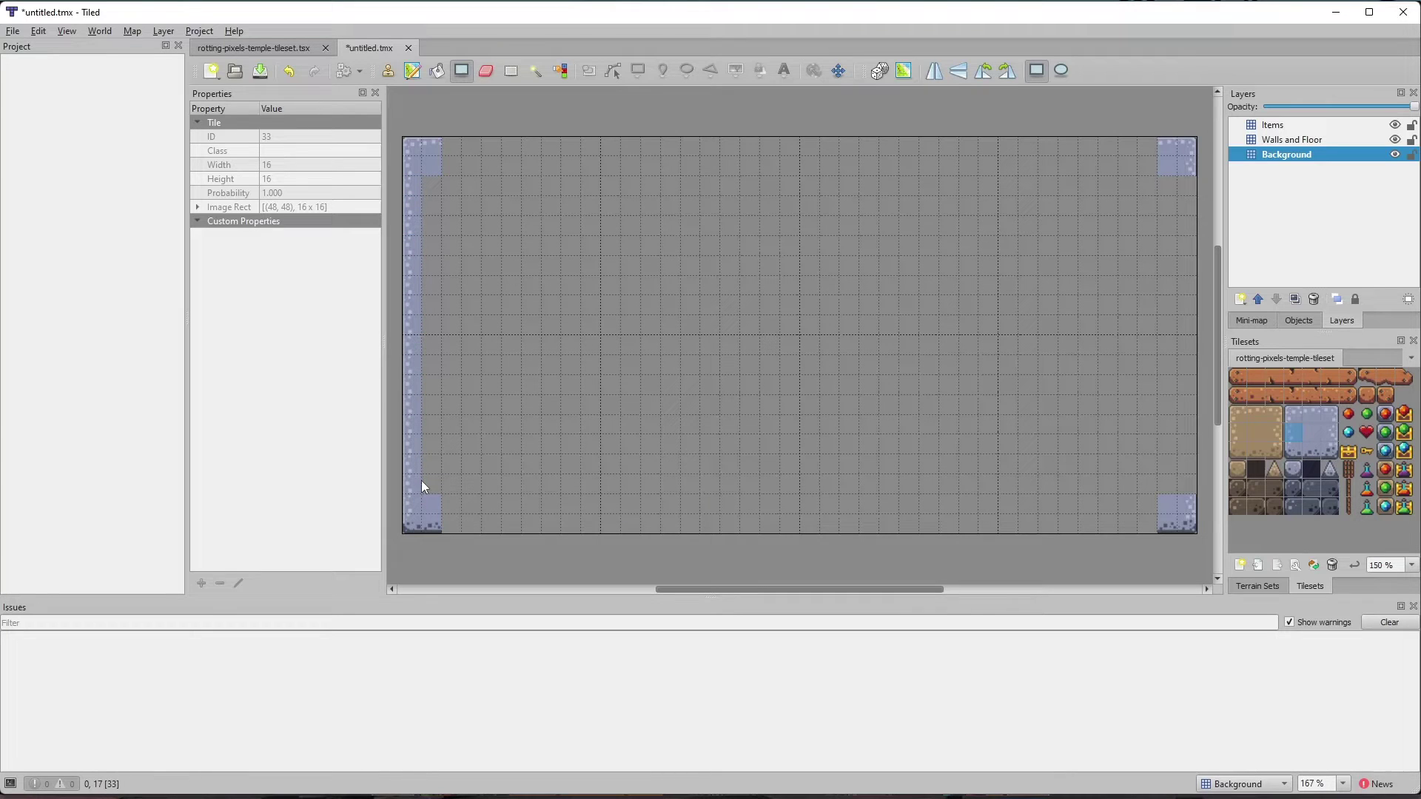
- Fill the map's last column between the two right corner blocks with the blue wall's right-edge tile on the Background layer
{"action": "left_click", "coordinate": [1331, 433]}
{"action": "left_click_drag", "start_coordinate": [1185, 188], "coordinate": [1185, 404]}
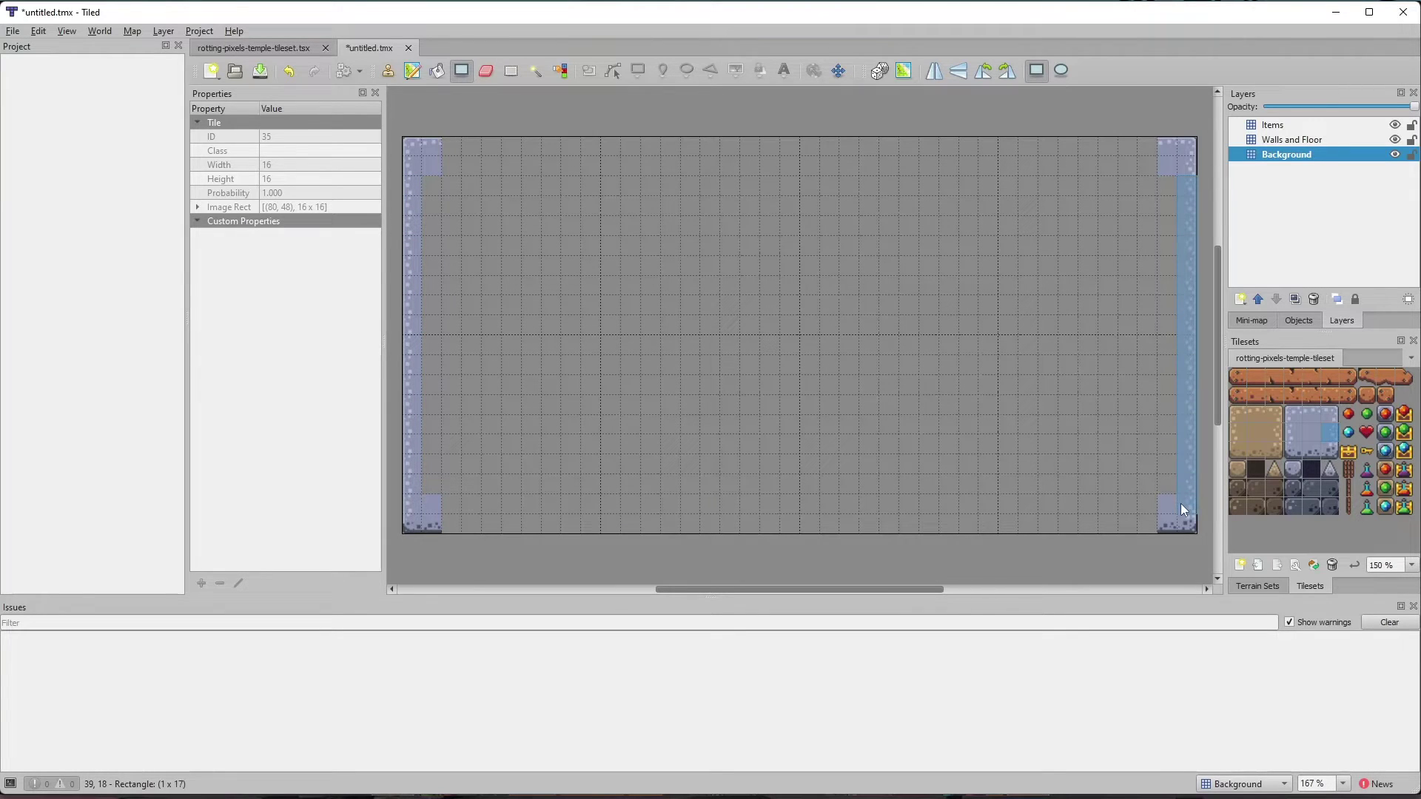
{"action": "left_click_drag", "start_coordinate": [1188, 487], "coordinate": [1188, 489]}
- Fill the map's top and bottom rows between the corner blocks with the blue wall's matching top-edge and bottom-edge tiles
{"action": "left_click", "coordinate": [1313, 416]}
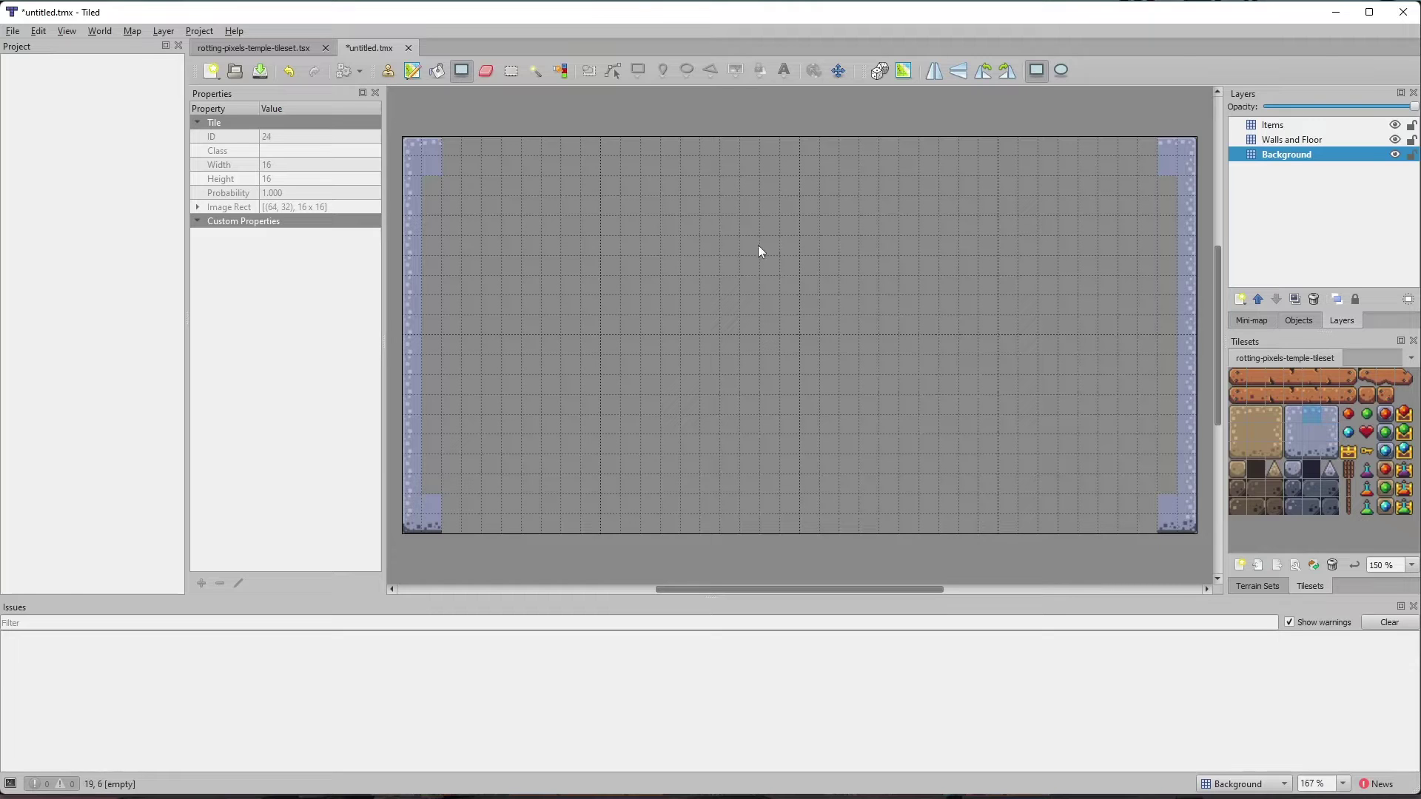
{"action": "left_click_drag", "start_coordinate": [453, 150], "coordinate": [994, 156]}
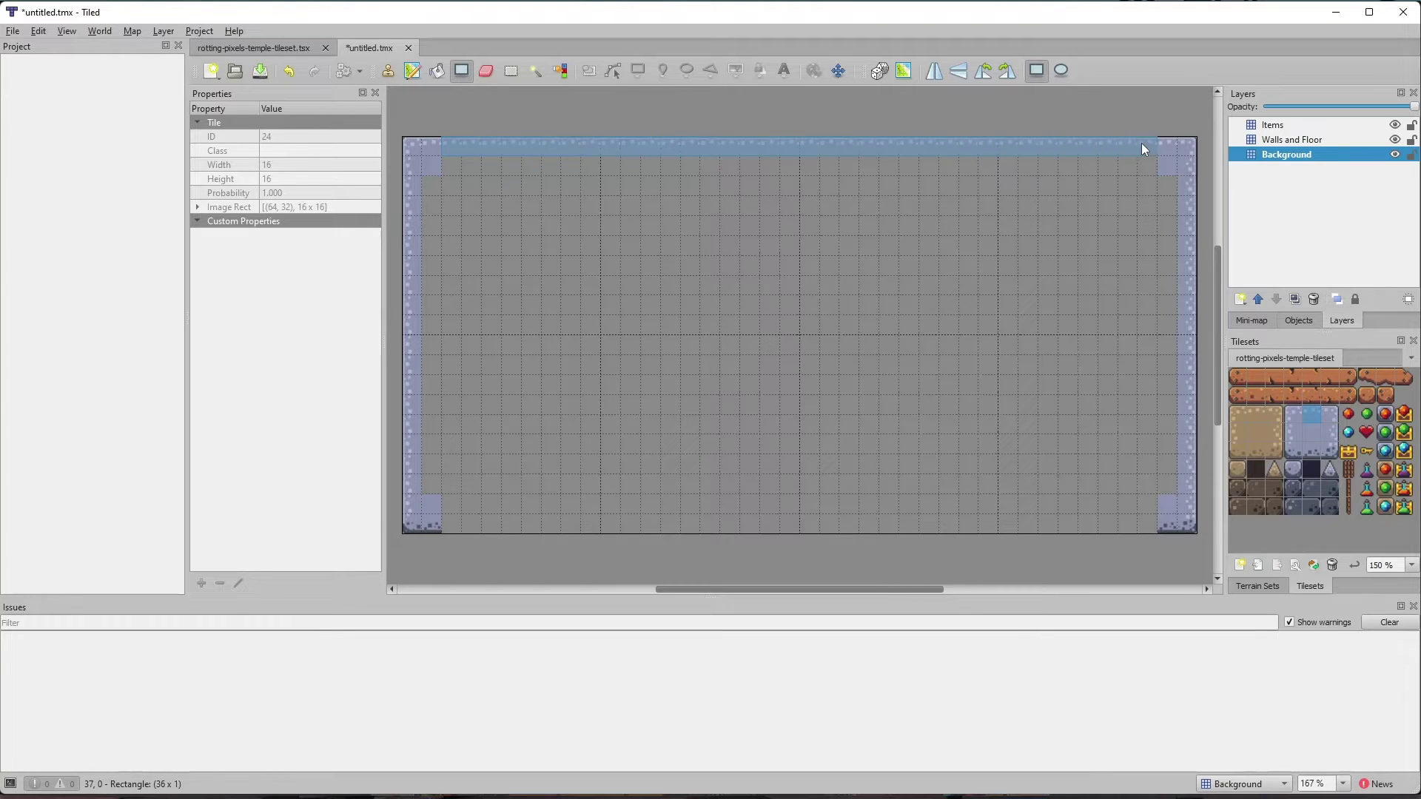
{"action": "left_click_drag", "start_coordinate": [1141, 148], "coordinate": [1142, 147]}
{"action": "left_click", "coordinate": [1318, 453]}
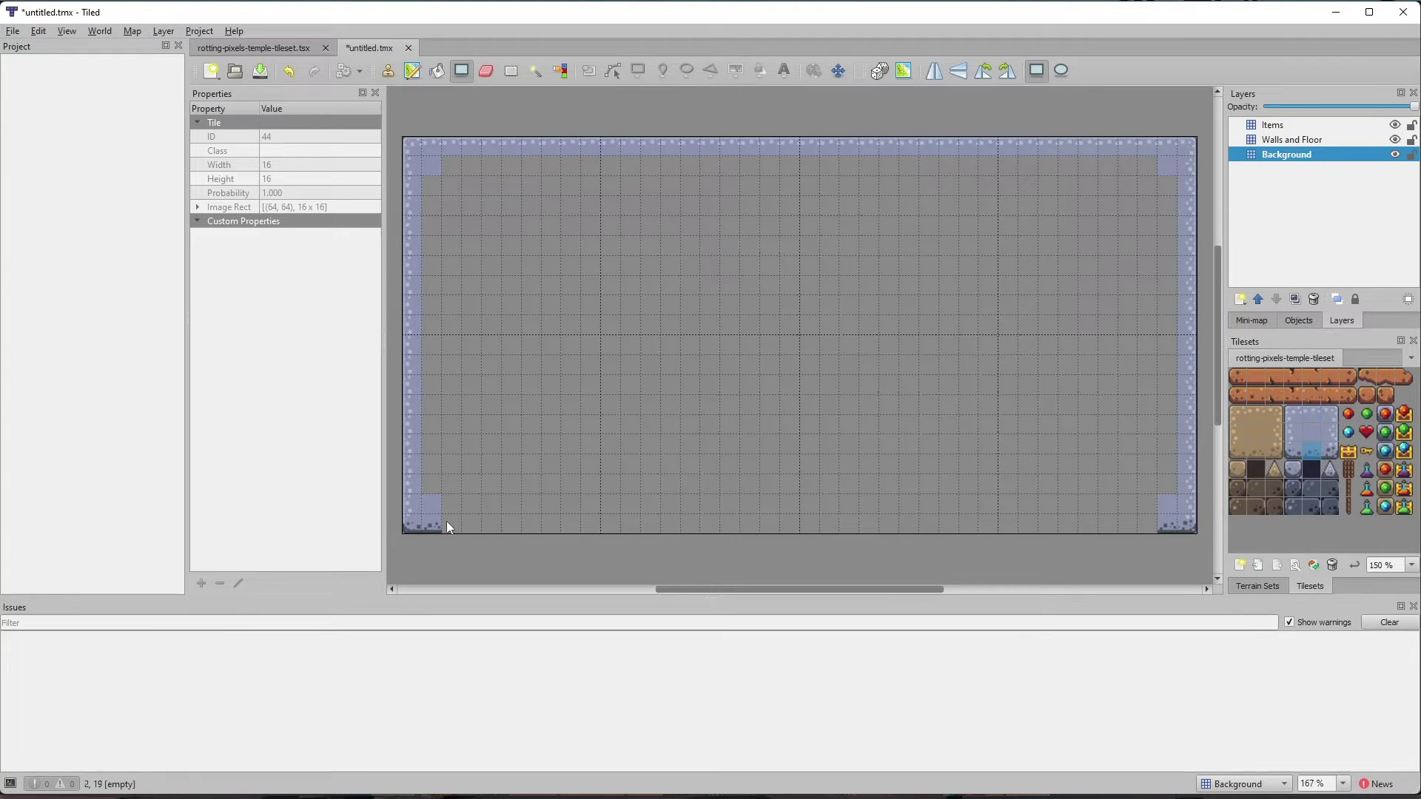
{"action": "left_click_drag", "start_coordinate": [447, 521], "coordinate": [1139, 522]}
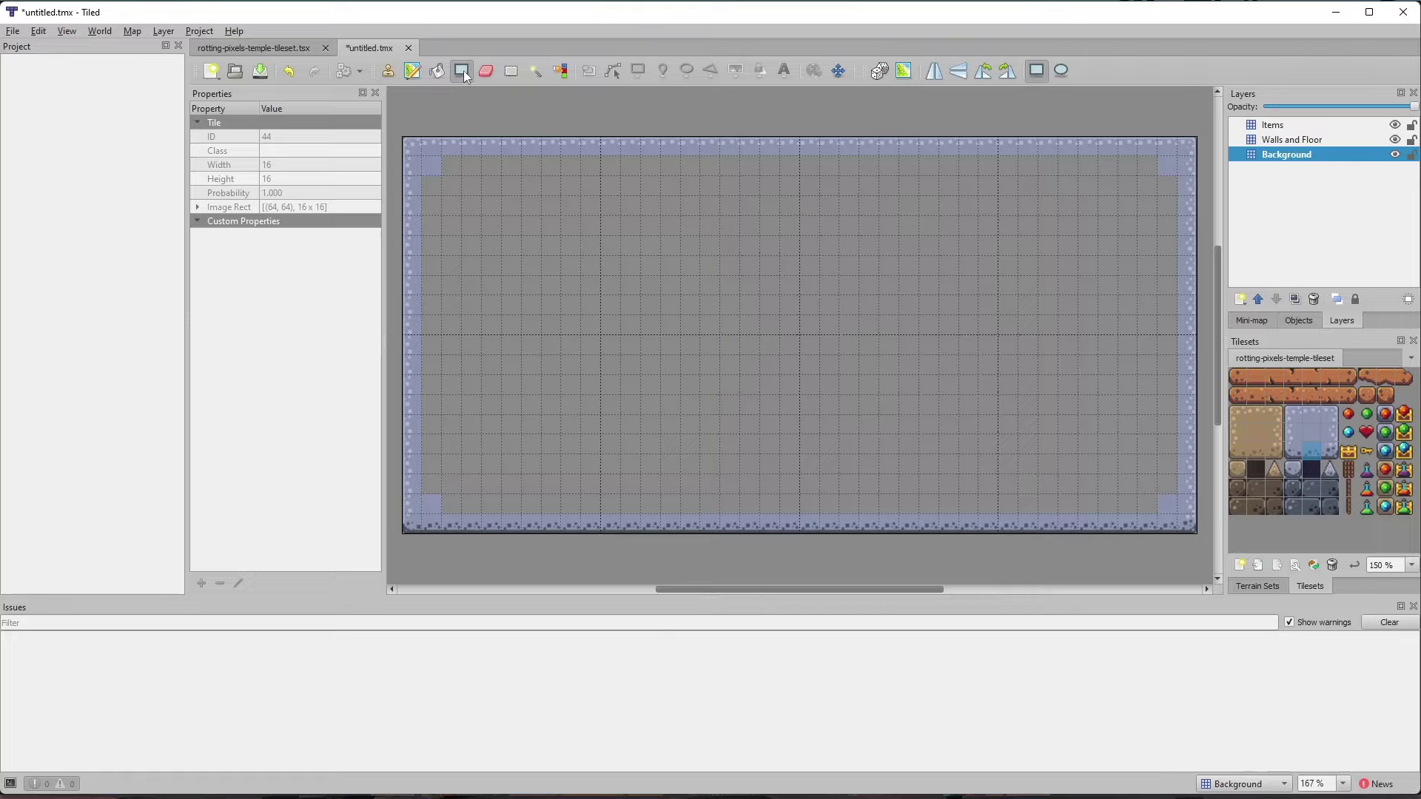
- Try a rectangular Shape Fill of about 15 by 8 bottom-edge tiles inside the map, and undo it
{"action": "left_click_drag", "start_coordinate": [549, 324], "coordinate": [839, 463]}
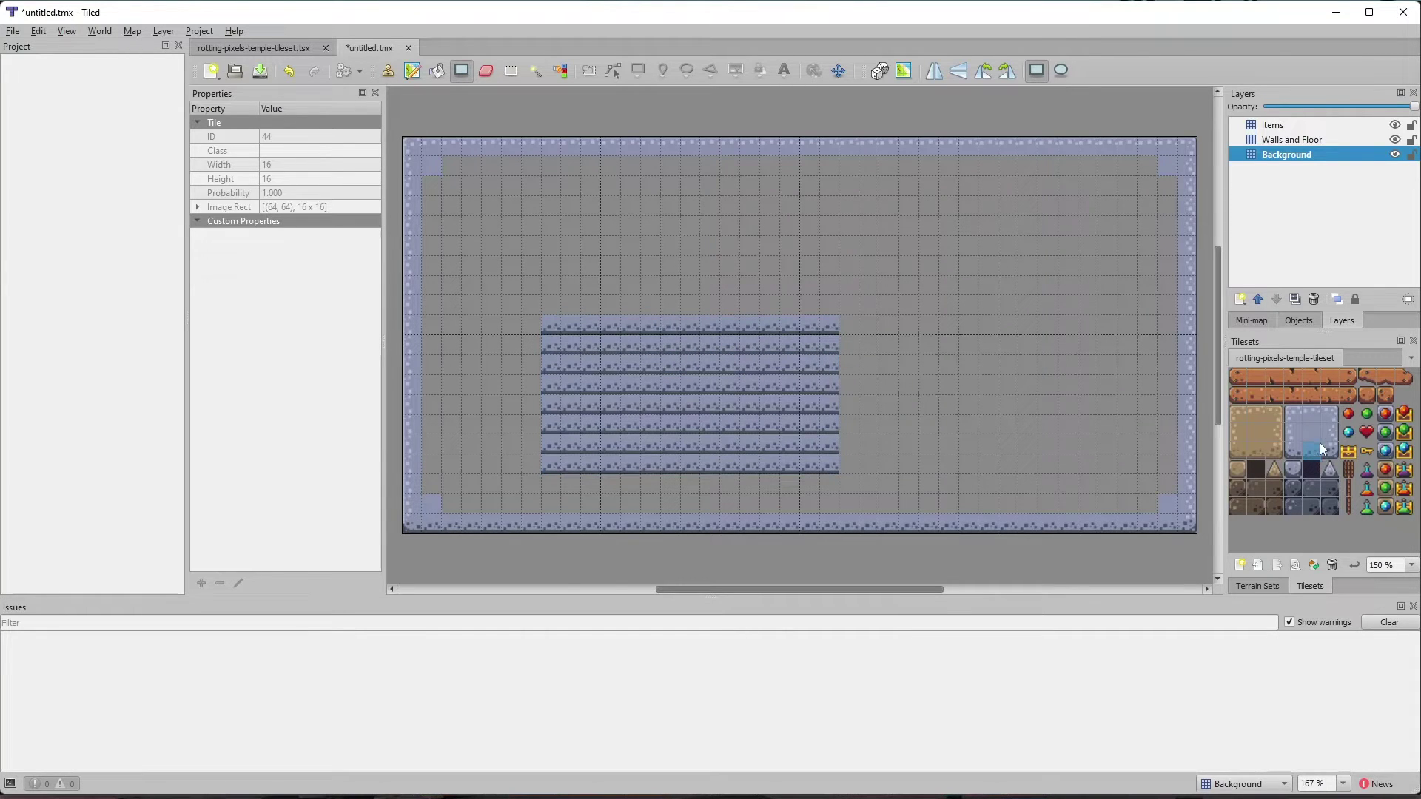
{"action": "key", "text": "ctrl+z"}
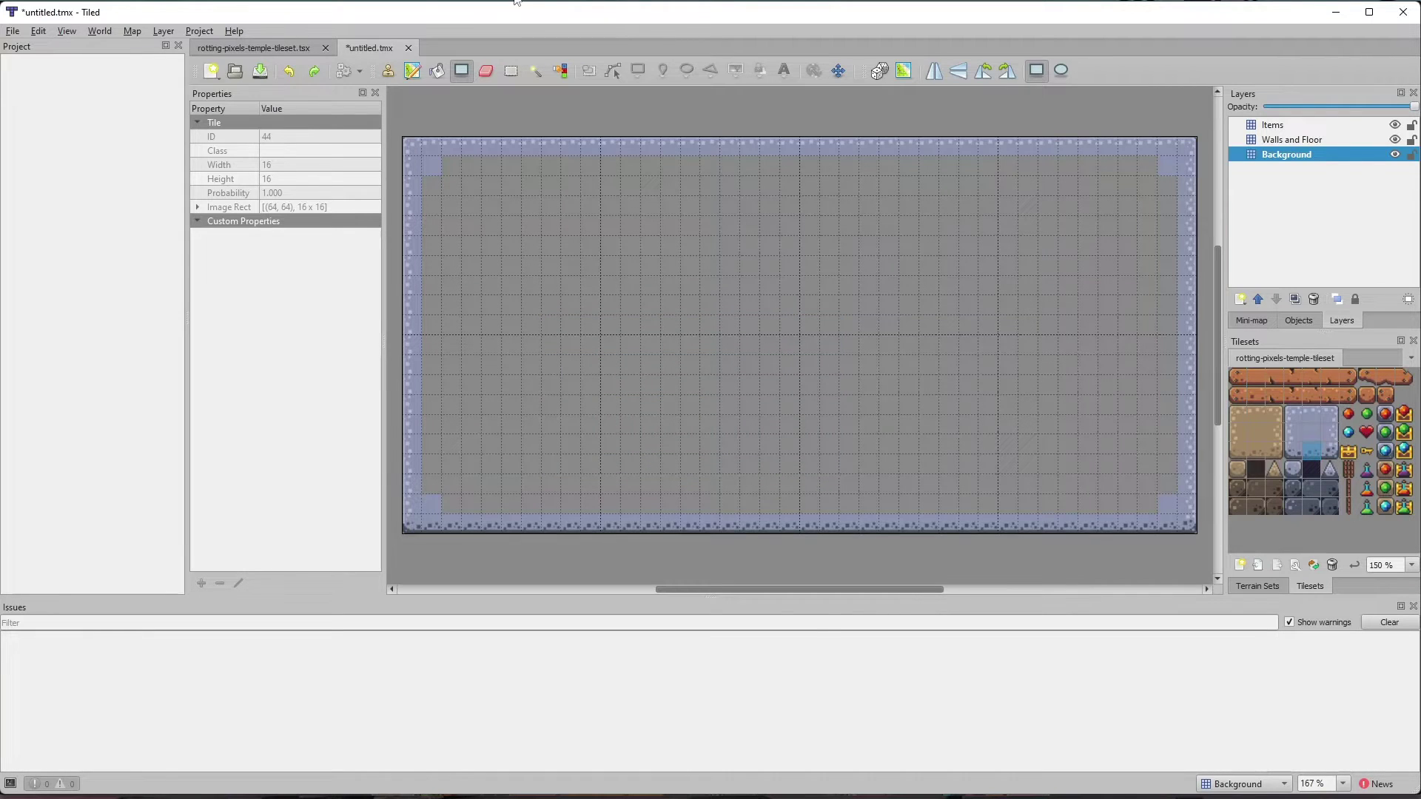
- Bucket-fill the empty interior of the Background layer with the blue wall's plain centre tile
{"action": "key", "text": "f"}
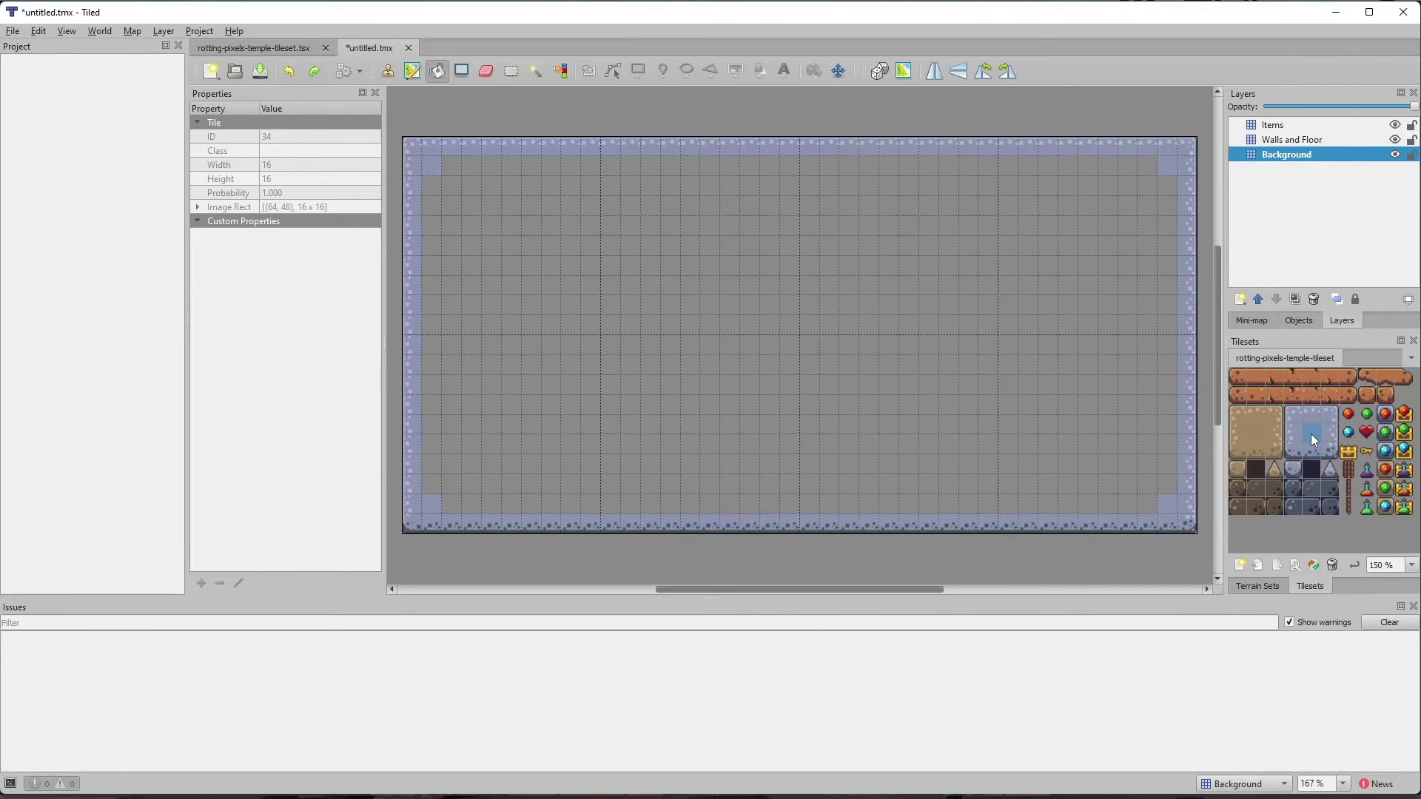
{"action": "left_click", "coordinate": [850, 371]}
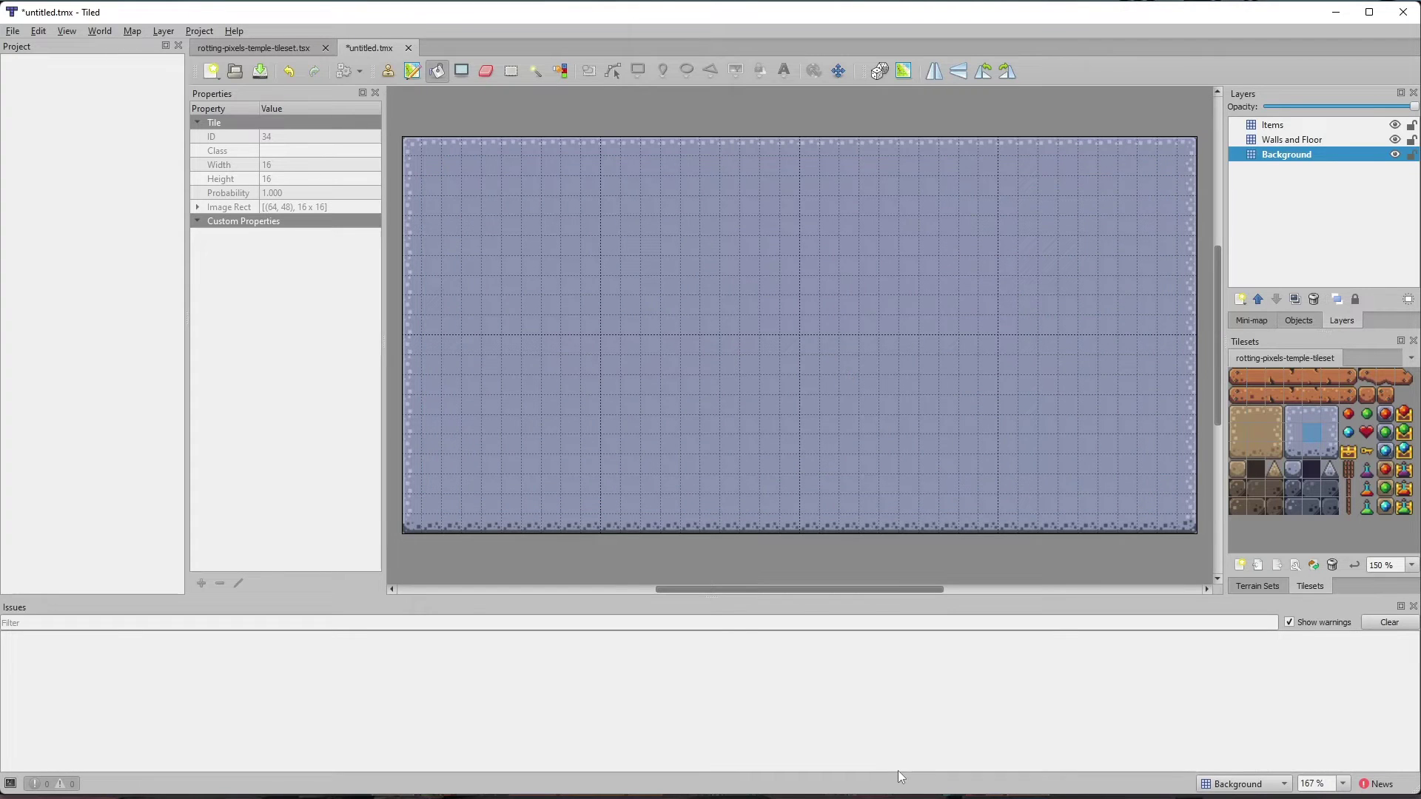
- Stamp four copies of the seven-tile rounded orange platform across the lower part of the map on the Walls and Floor layer
{"action": "left_click", "coordinate": [1289, 141]}
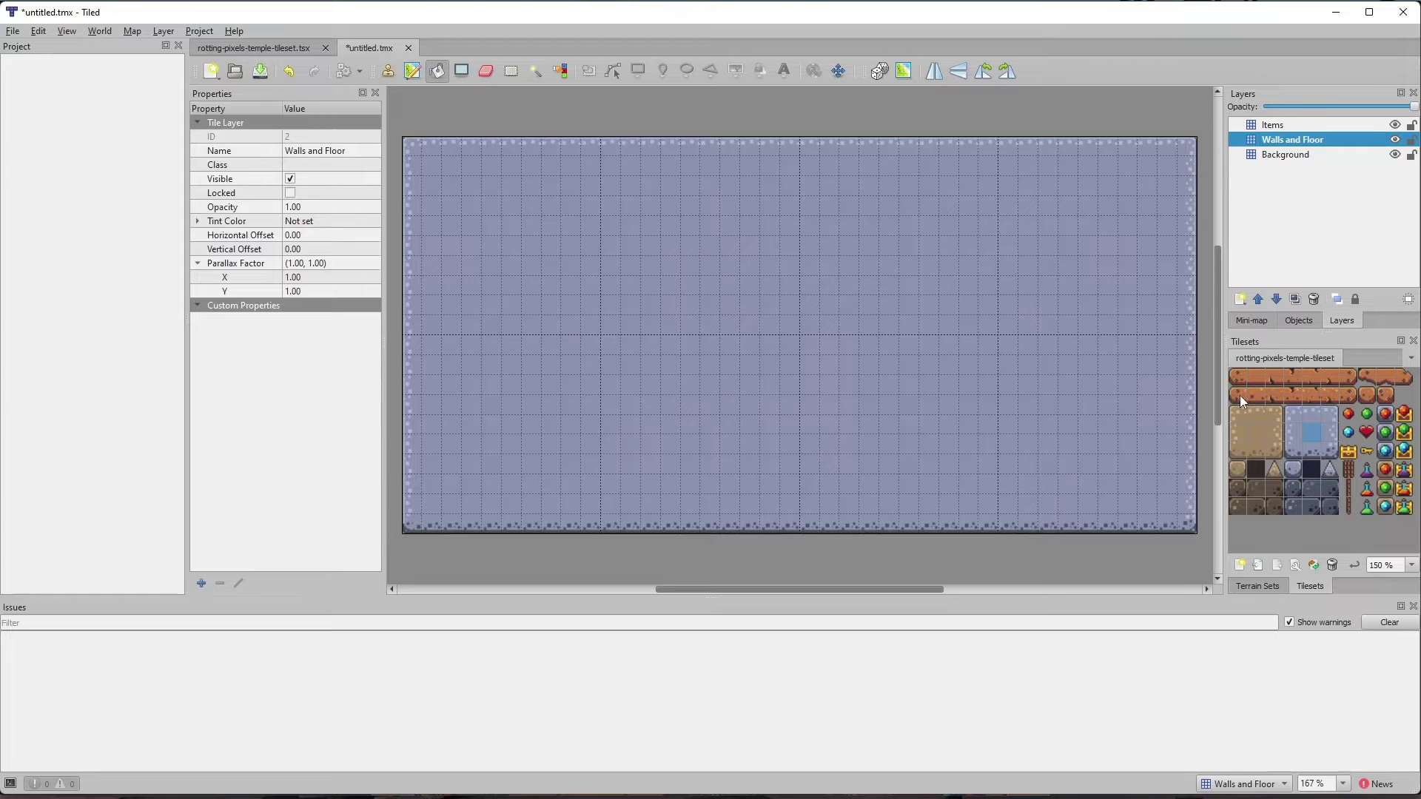
{"action": "left_click_drag", "start_coordinate": [1241, 396], "coordinate": [1353, 394]}
{"action": "left_click", "coordinate": [567, 447]}
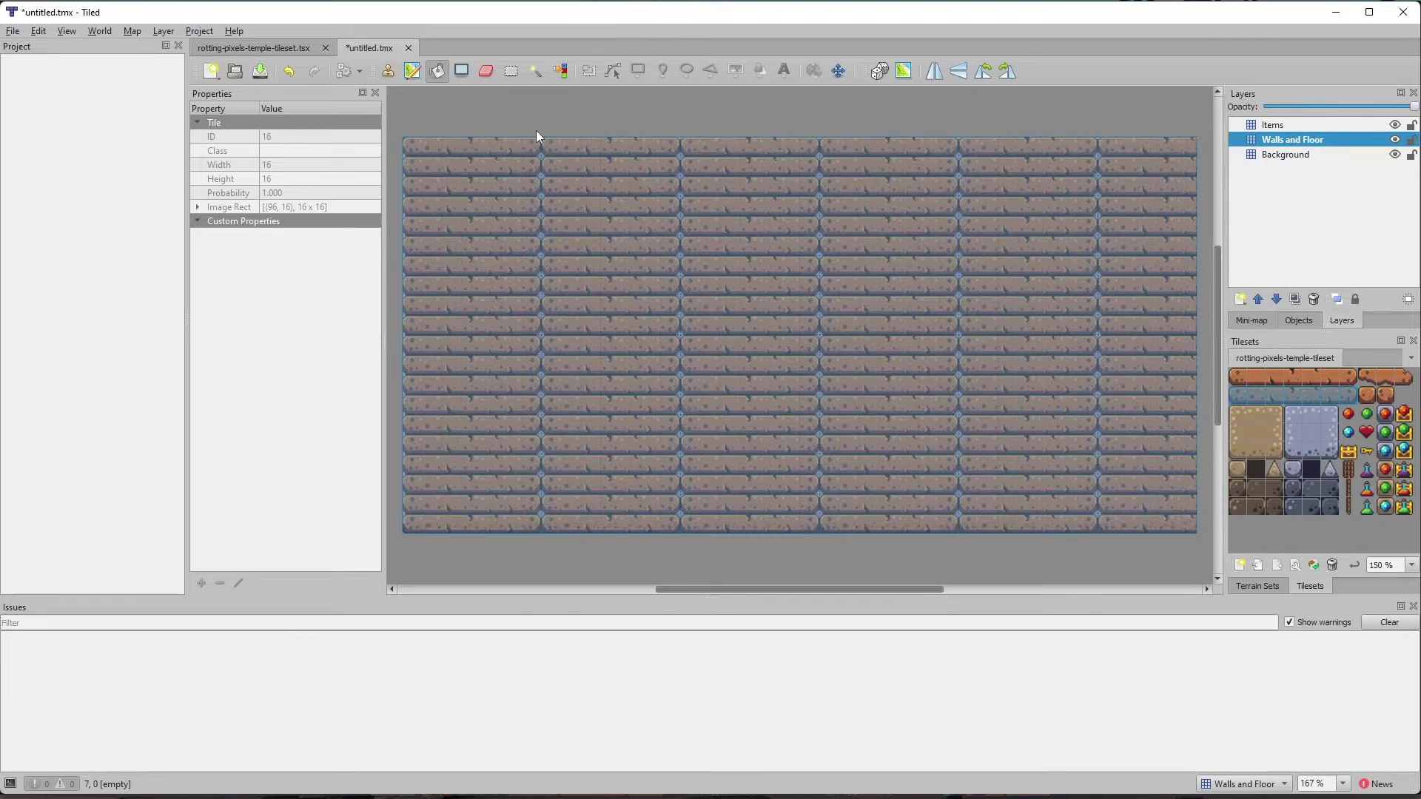
{"action": "left_click", "coordinate": [413, 71]}
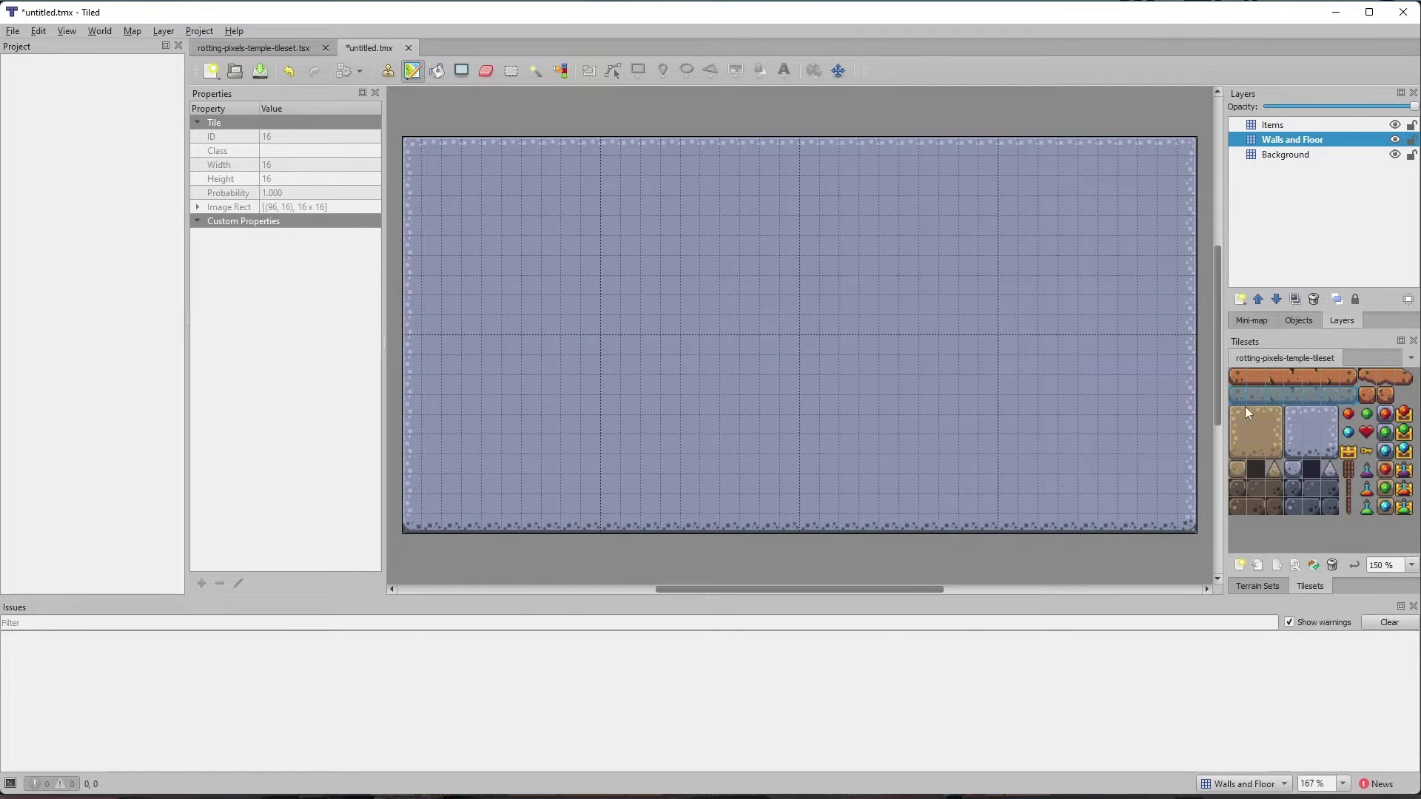
{"action": "left_click", "coordinate": [1262, 415]}
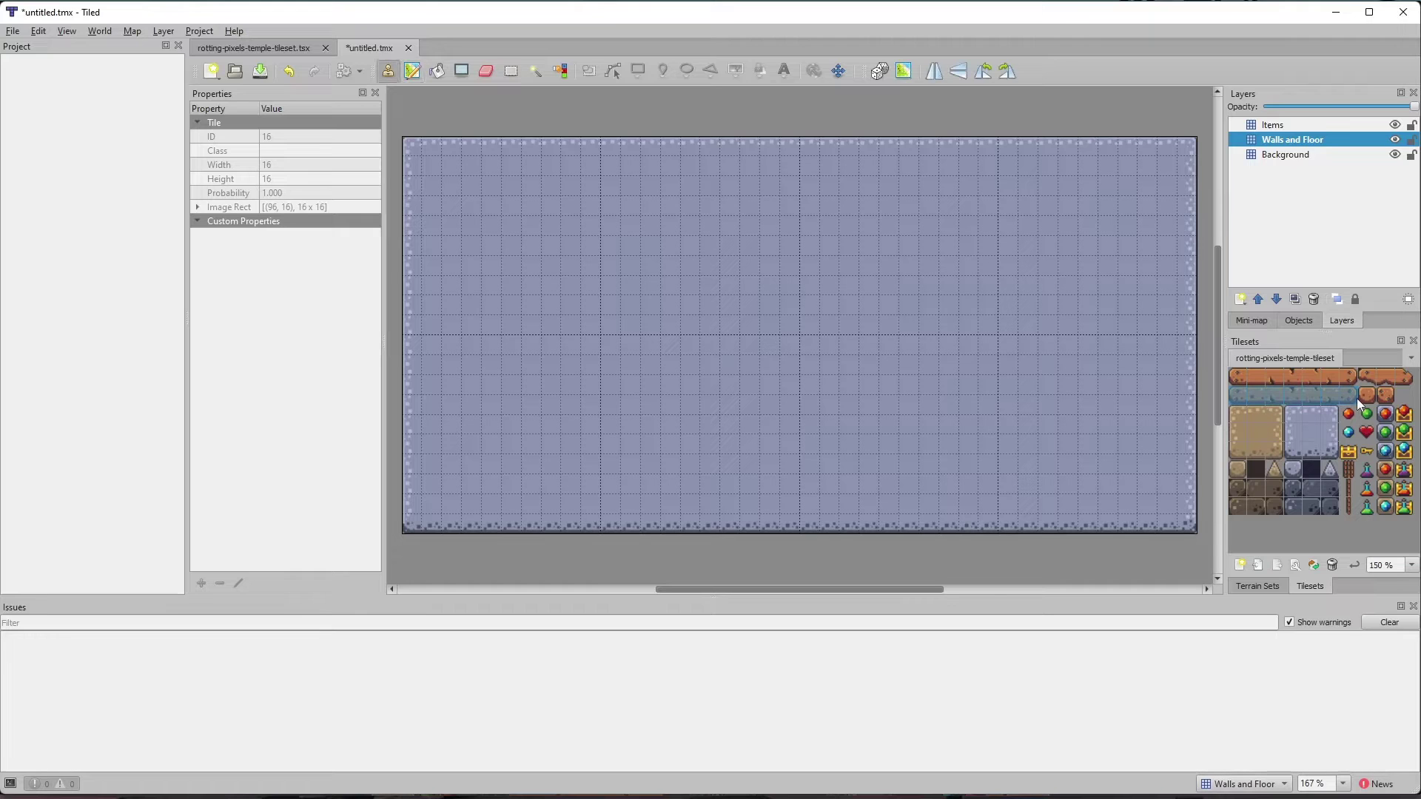
{"action": "left_click_drag", "start_coordinate": [1356, 398], "coordinate": [1350, 399]}
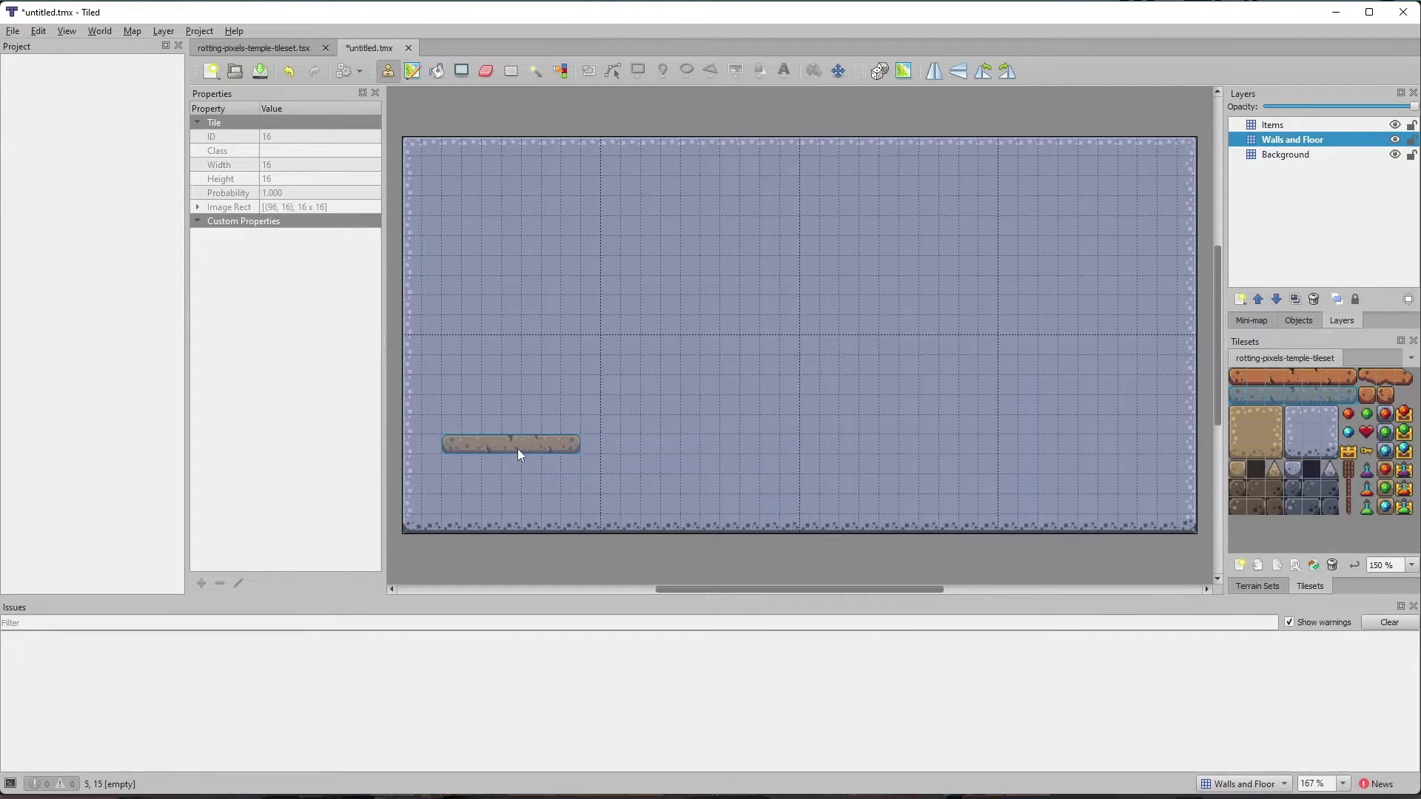
{"action": "left_click", "coordinate": [516, 449]}
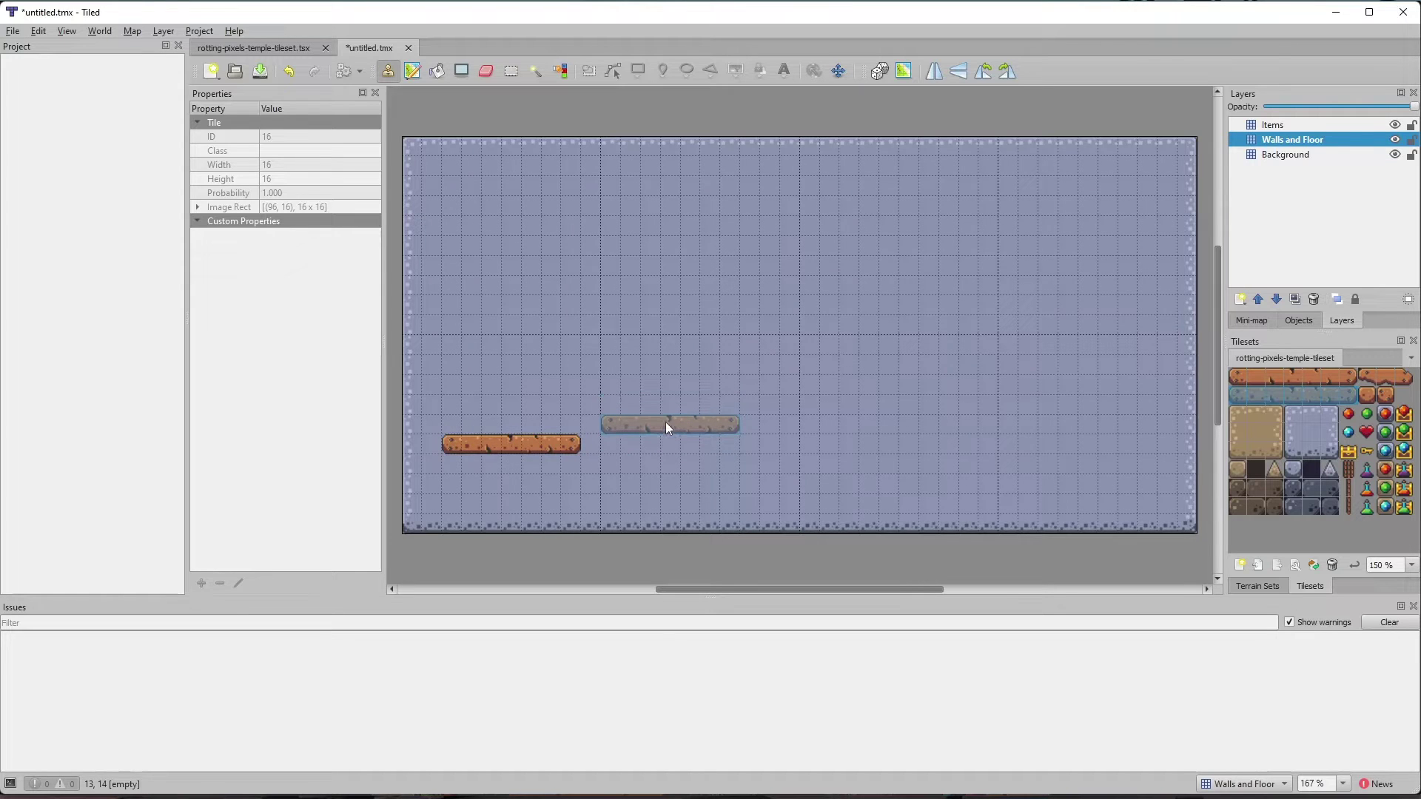
{"action": "left_click", "coordinate": [666, 423]}
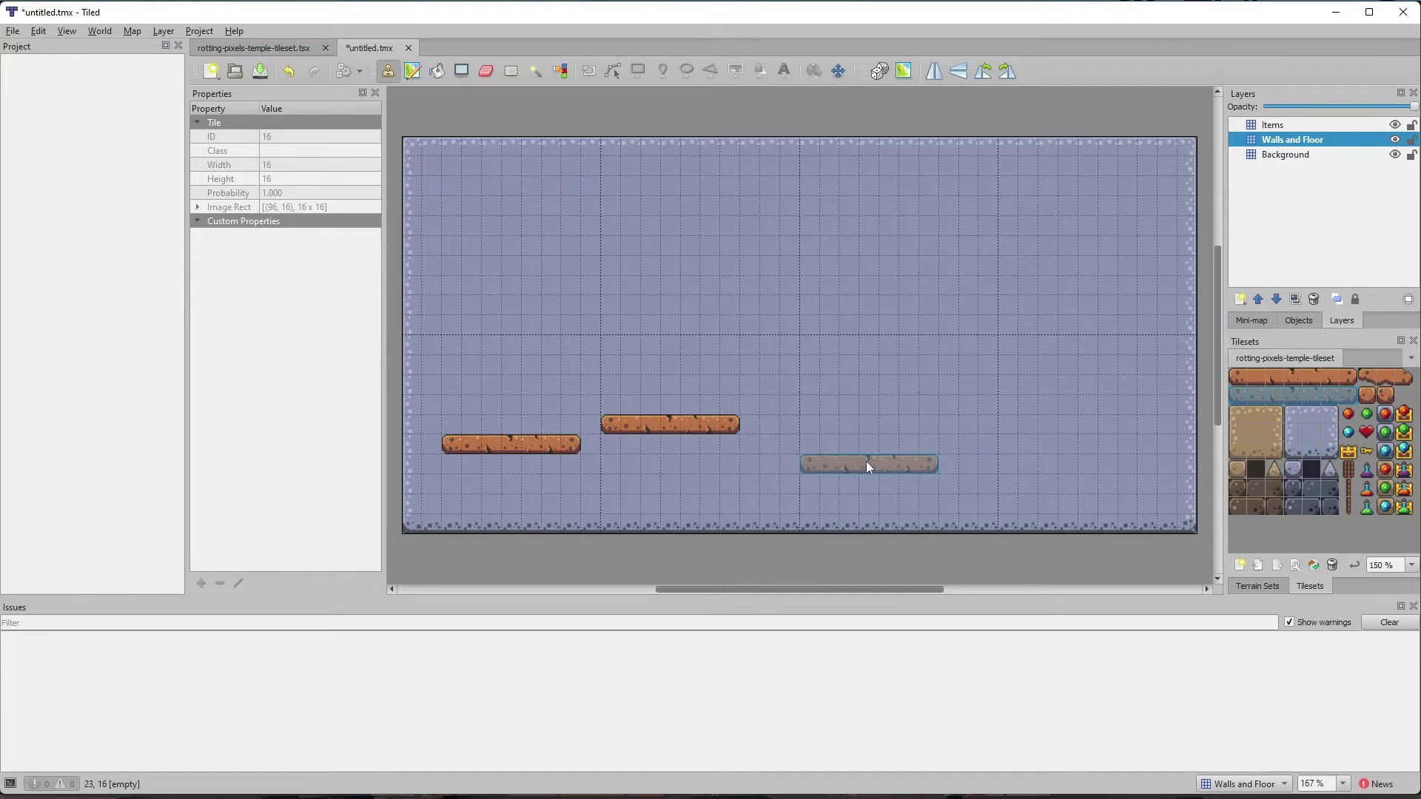
{"action": "left_click", "coordinate": [850, 459]}
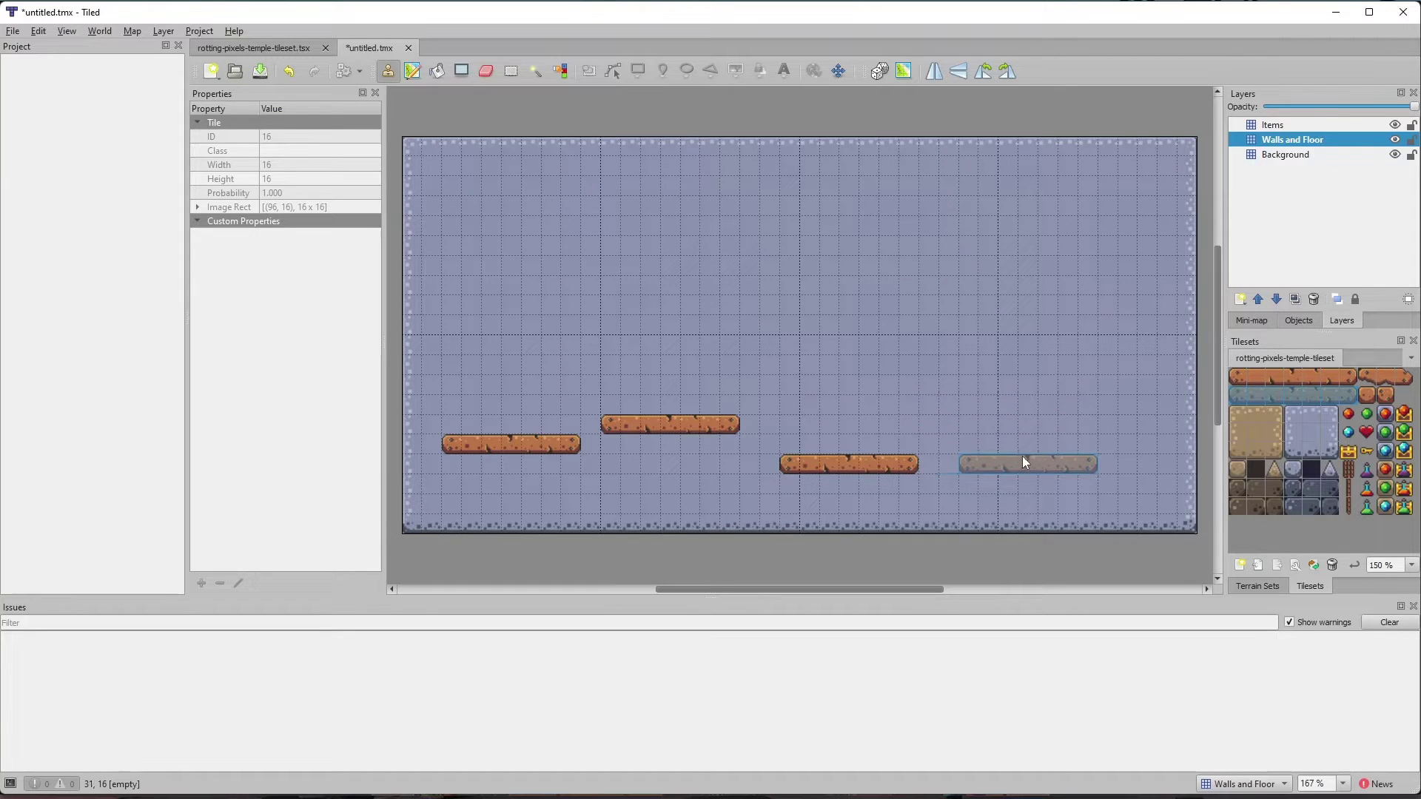
{"action": "left_click", "coordinate": [1023, 456]}
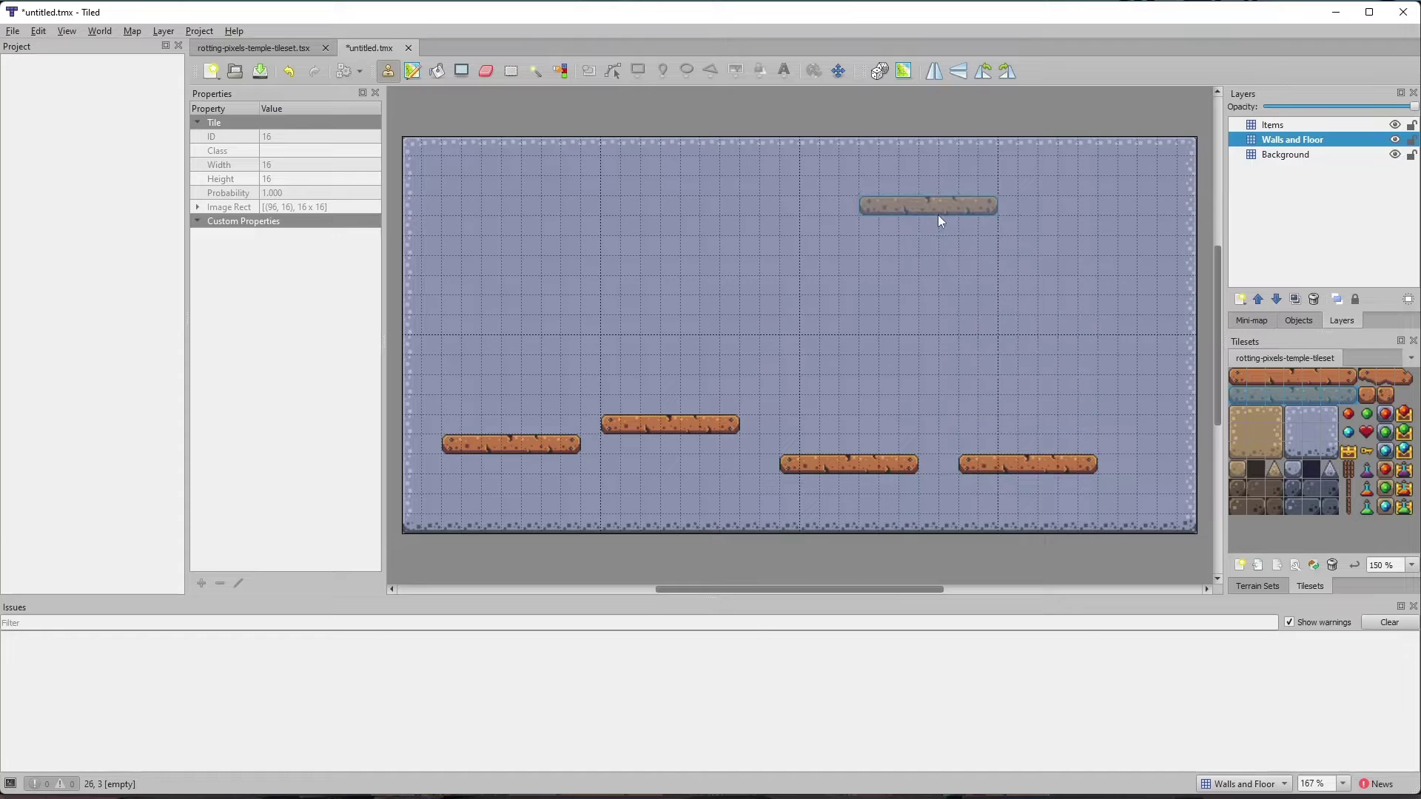
- Stamp one gold treasure chest on top of each of the four orange platforms on the Items layer
{"action": "left_click", "coordinate": [1296, 125]}
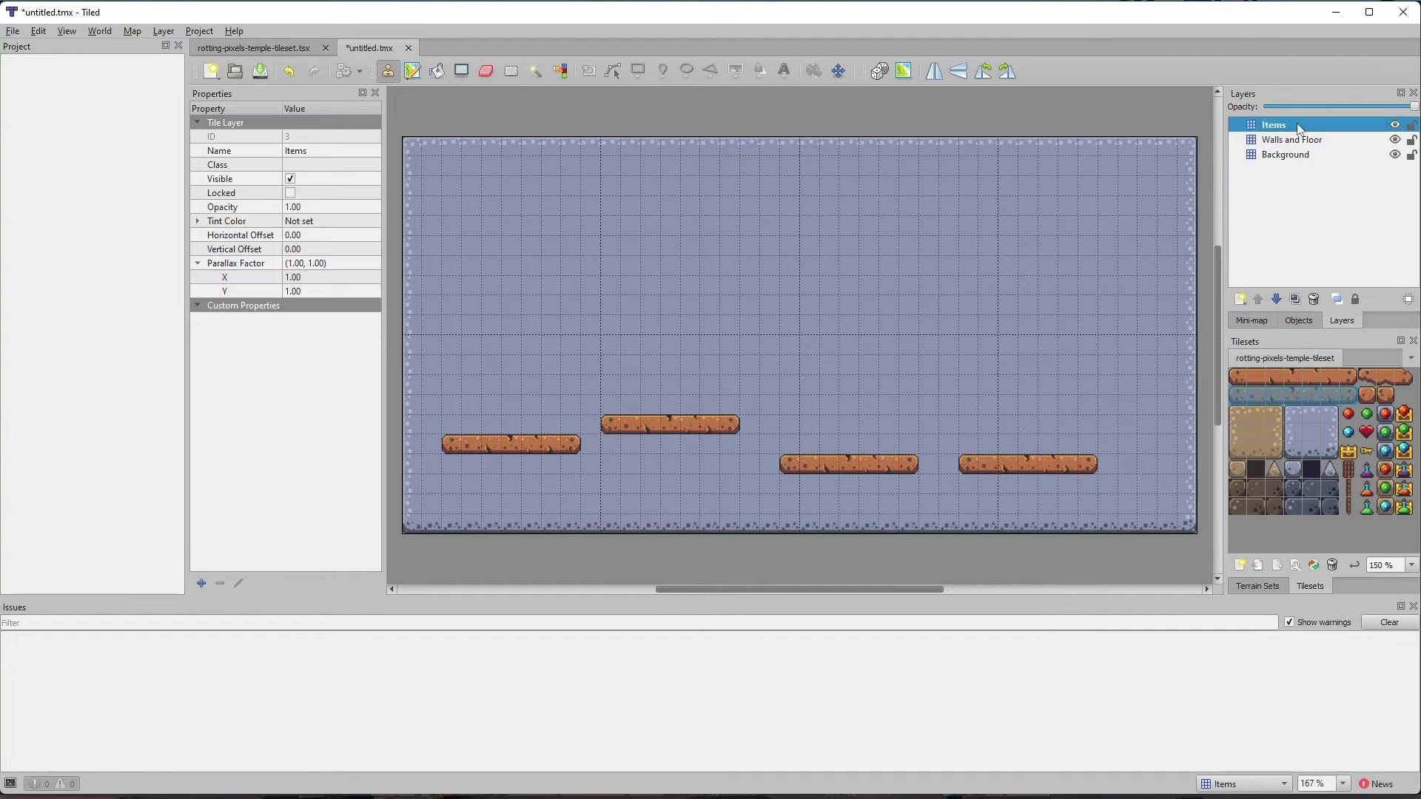
{"action": "left_click", "coordinate": [1348, 453]}
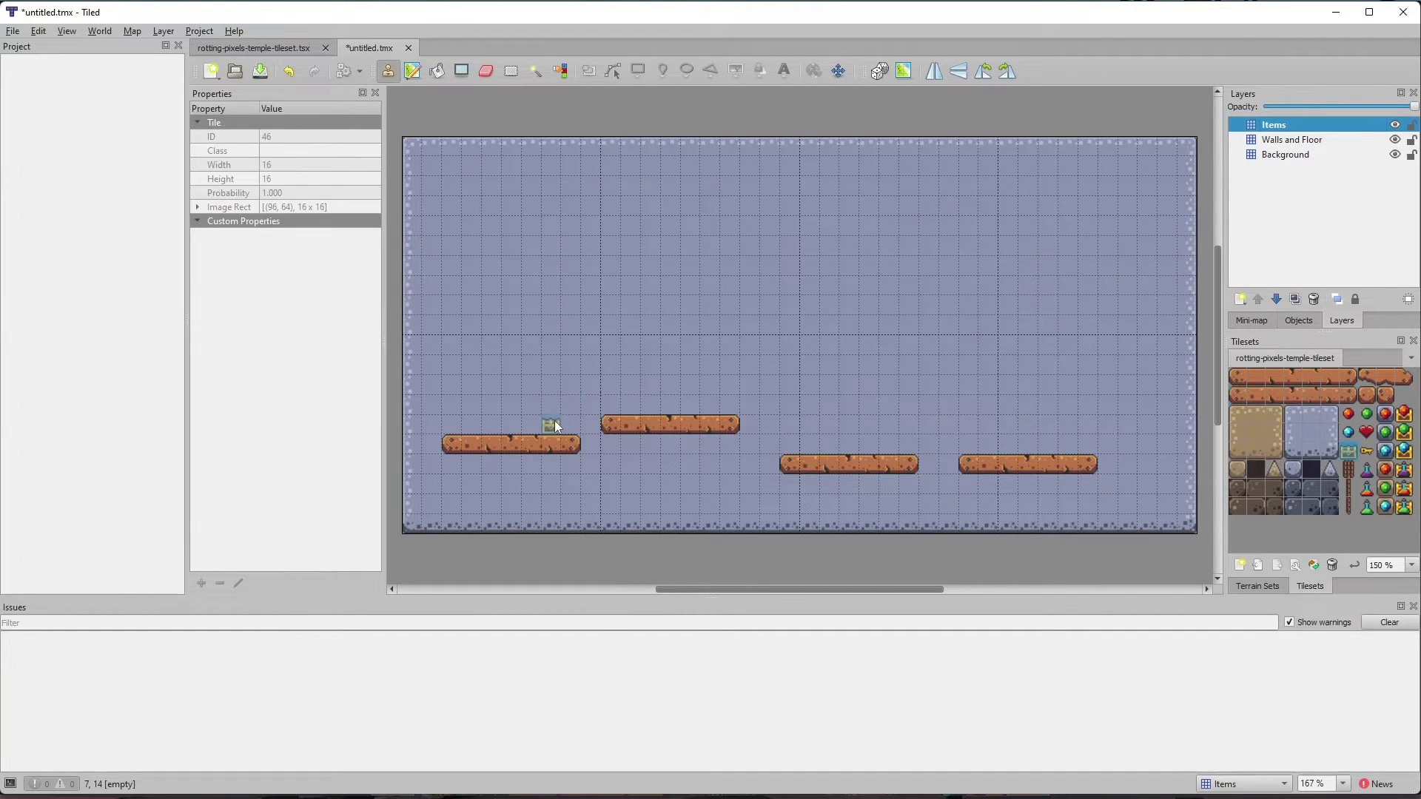
{"action": "left_click", "coordinate": [530, 423]}
{"action": "left_click", "coordinate": [692, 411]}
{"action": "left_click", "coordinate": [885, 446]}
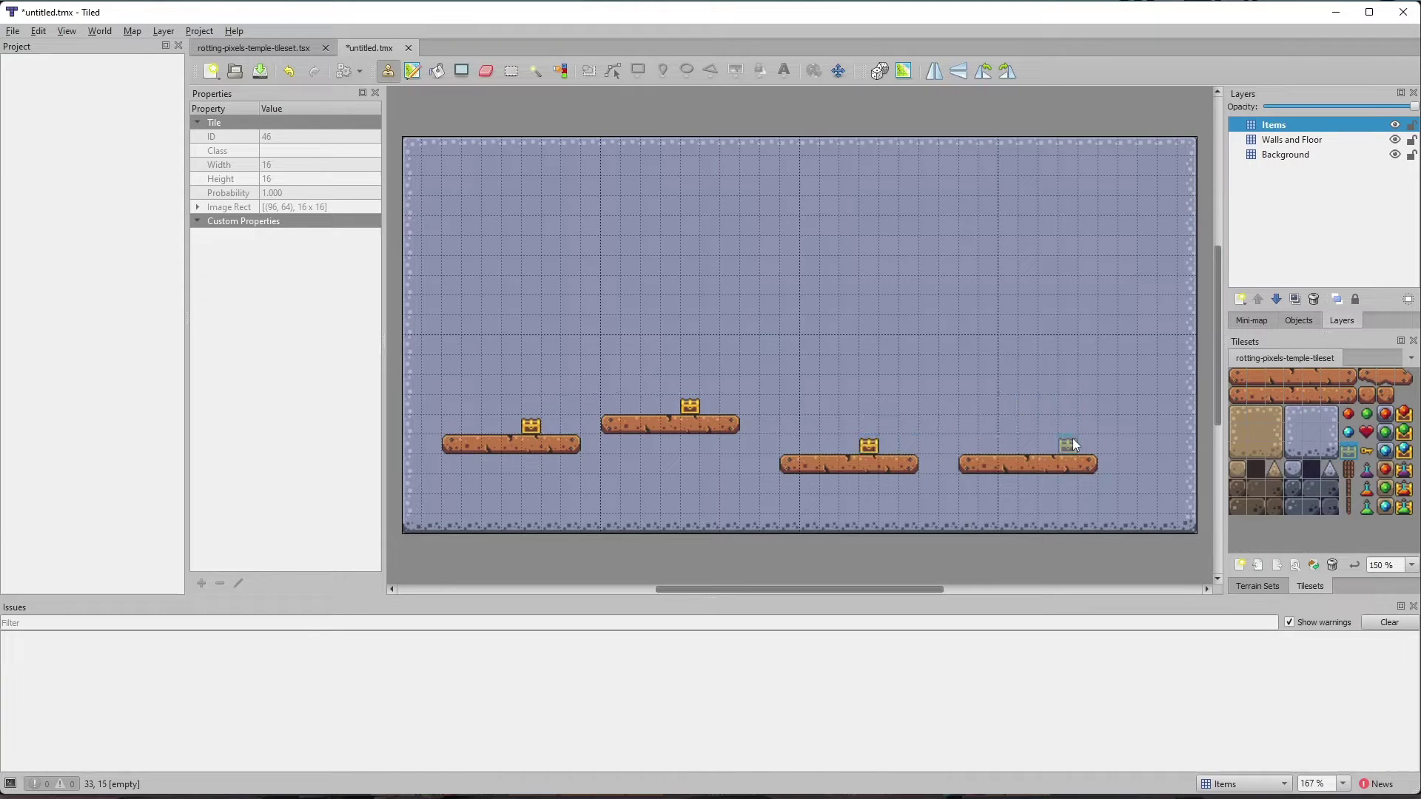
{"action": "left_click", "coordinate": [1070, 443]}
- Hide and show the Items, Walls and Floor, and Background layers in turn to examine what each one holds
{"action": "left_click", "coordinate": [1395, 125]}
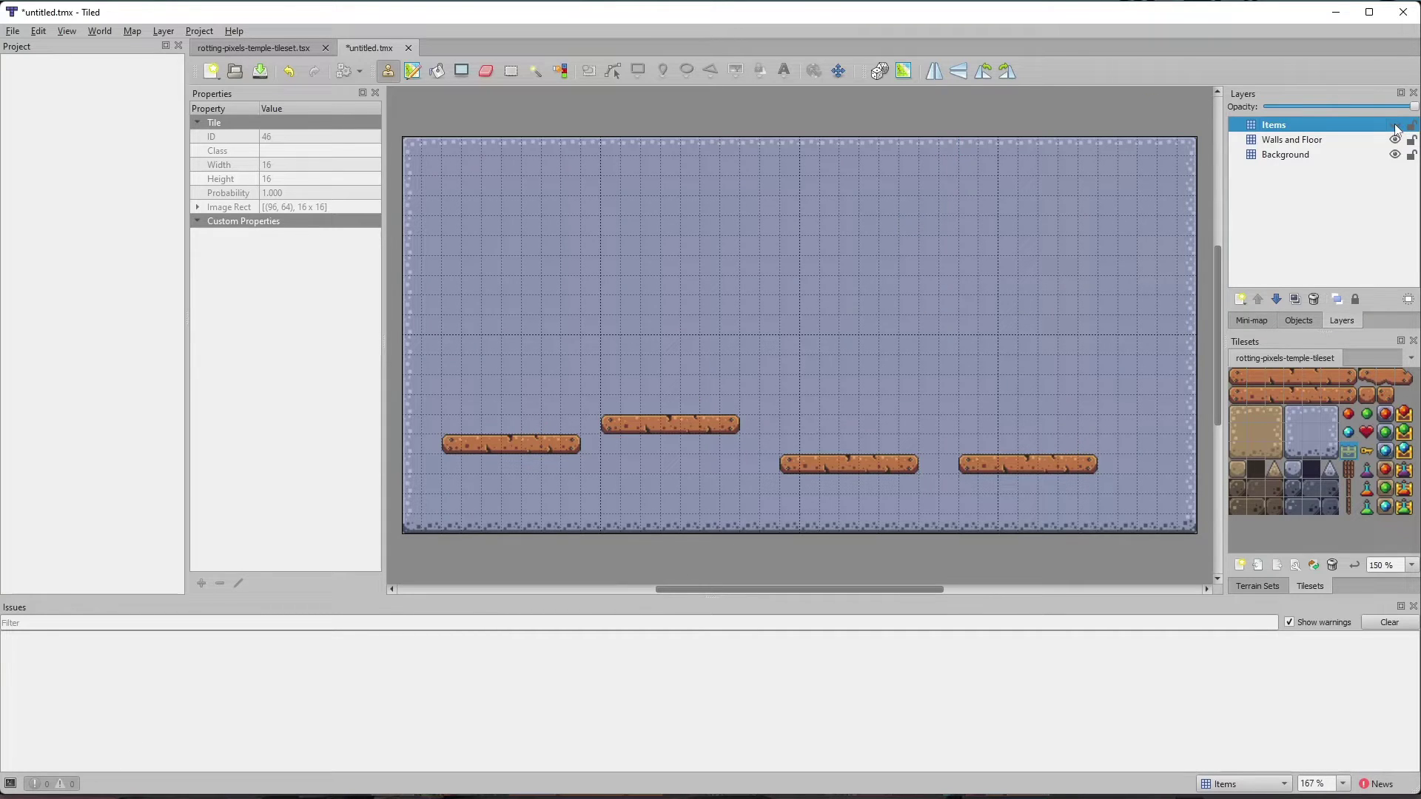
{"action": "left_click", "coordinate": [1396, 125]}
{"action": "left_click", "coordinate": [1396, 140]}
{"action": "left_click", "coordinate": [1396, 140]}
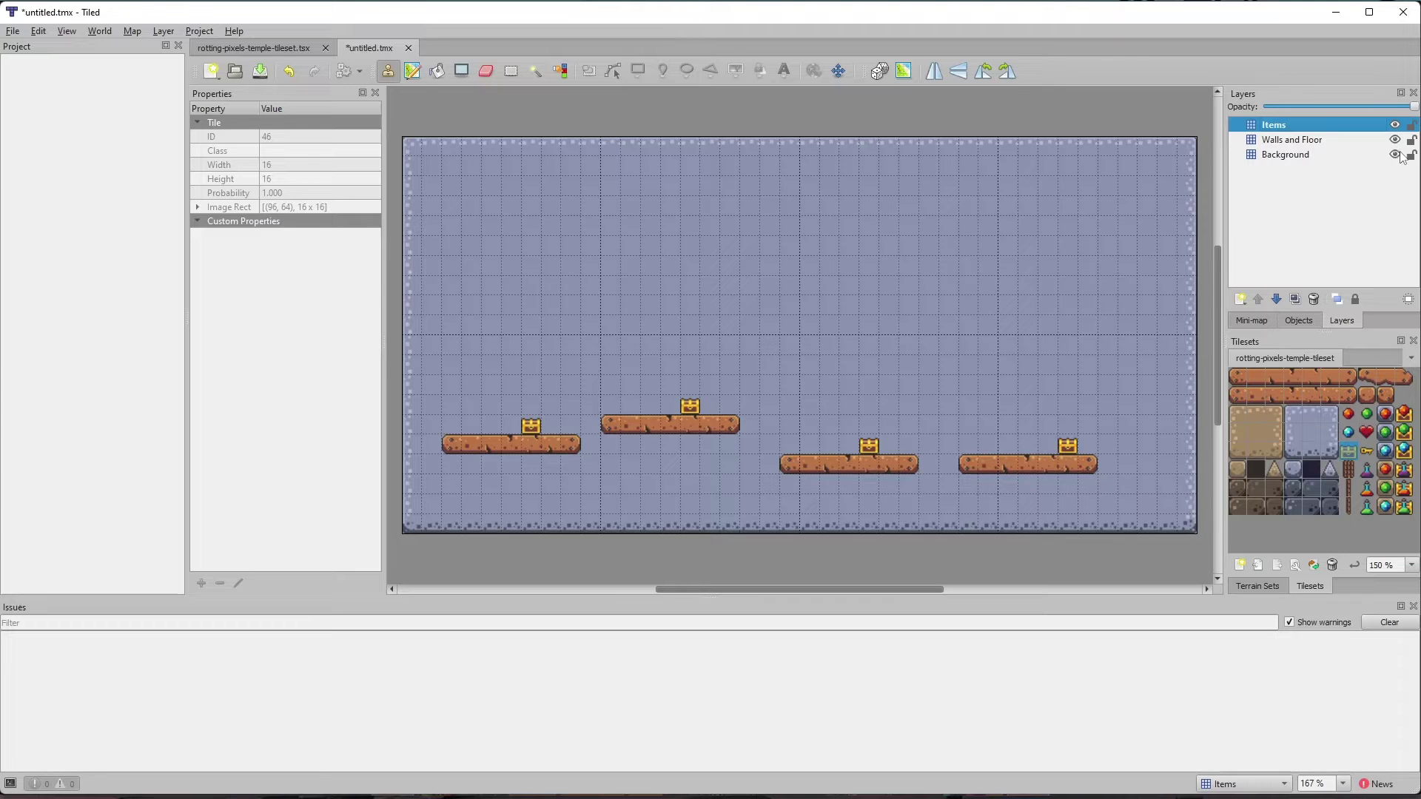
{"action": "left_click", "coordinate": [1396, 155]}
{"action": "left_click", "coordinate": [1396, 154]}
- Save the map as temple-tiled-map in the Temple Platformer Tileset folder, using the Tiled map files format
{"action": "left_click", "coordinate": [14, 34]}
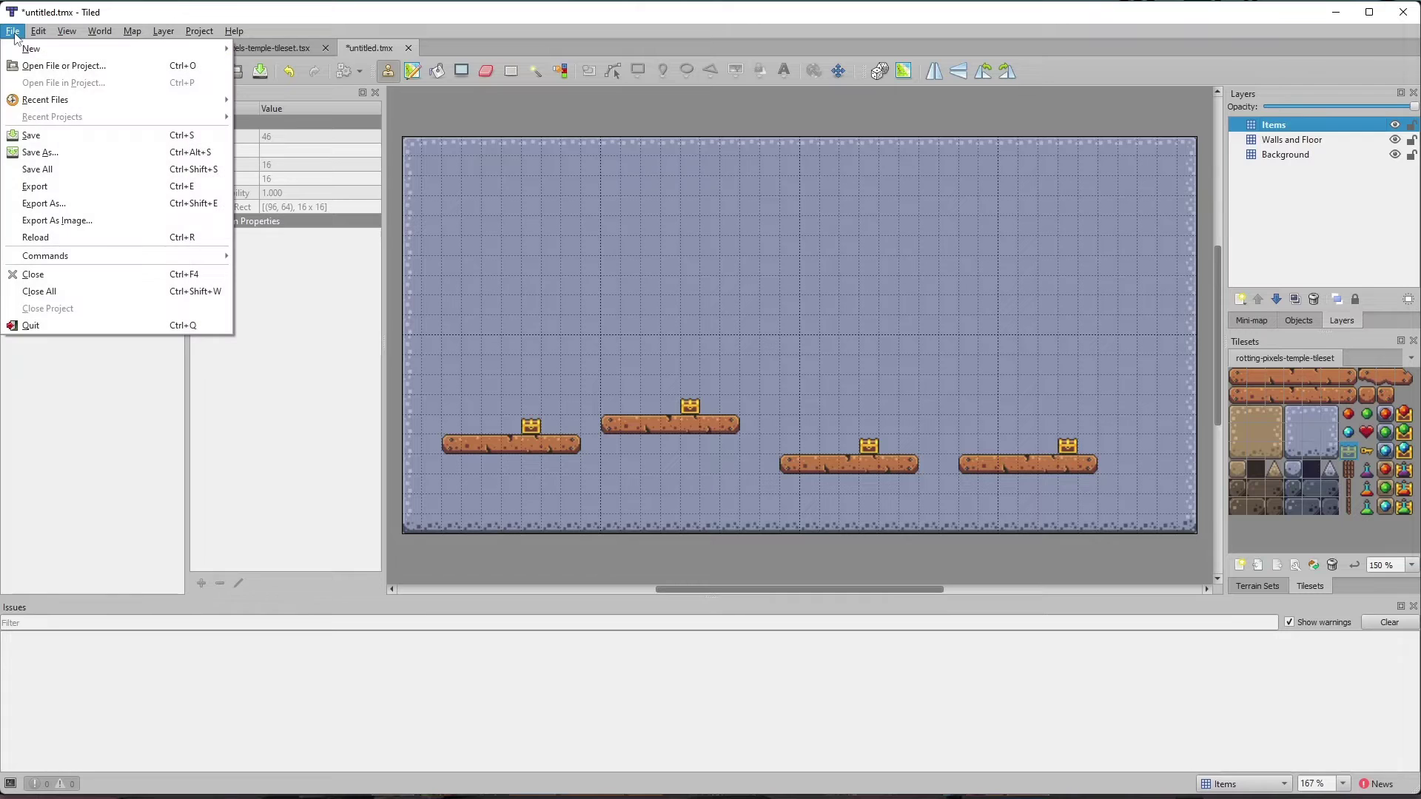
{"action": "left_click", "coordinate": [36, 135]}
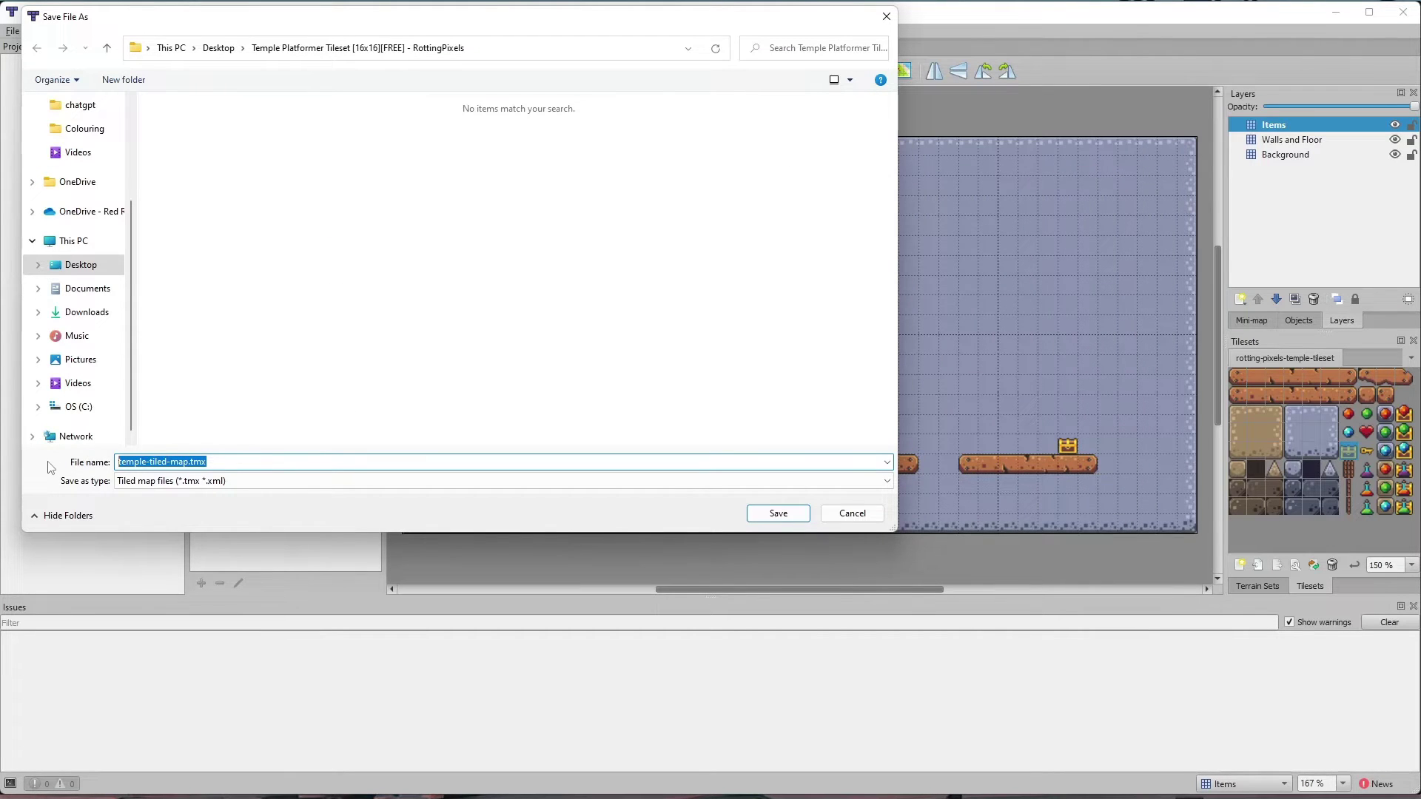
{"action": "type", "text": "temple-"}
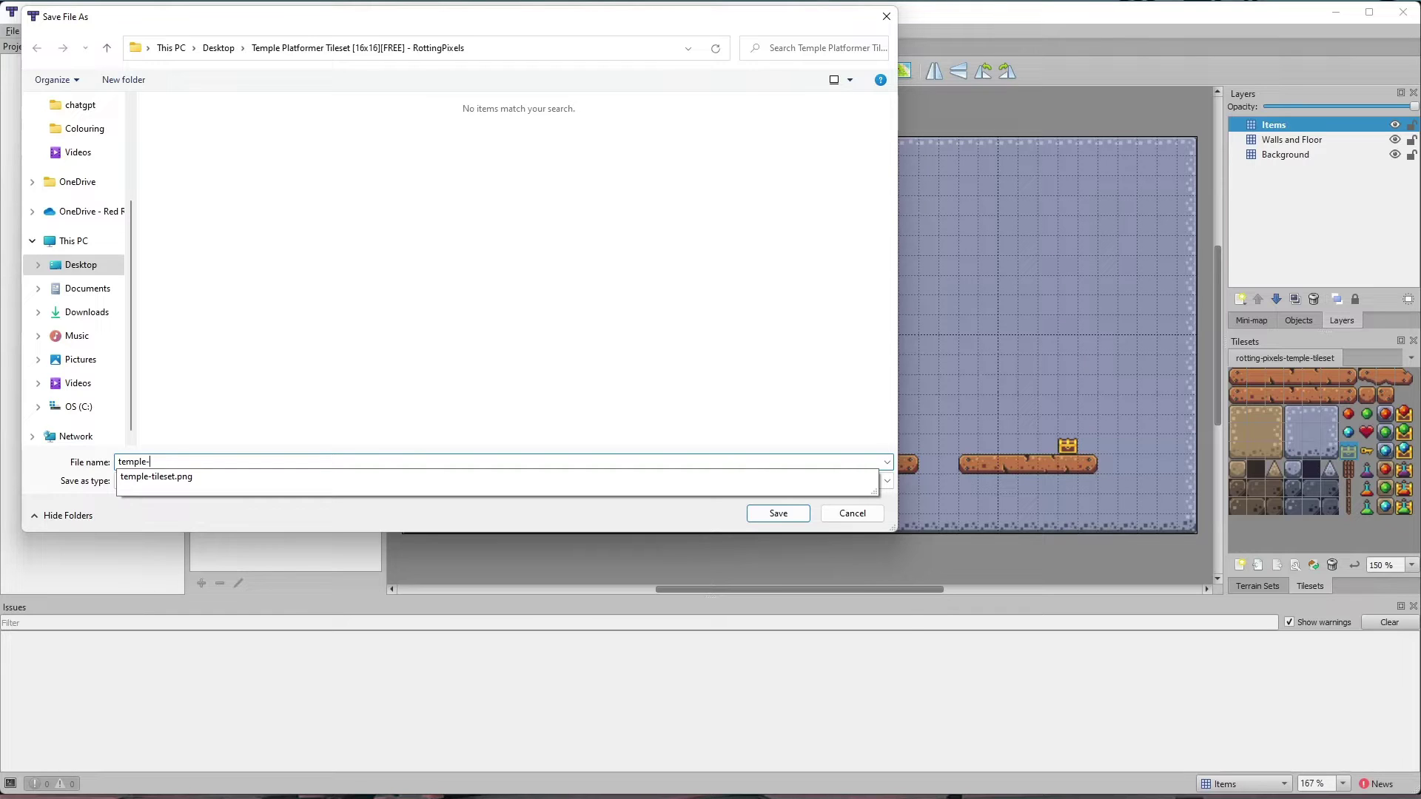
{"action": "type", "text": "tilemp"}
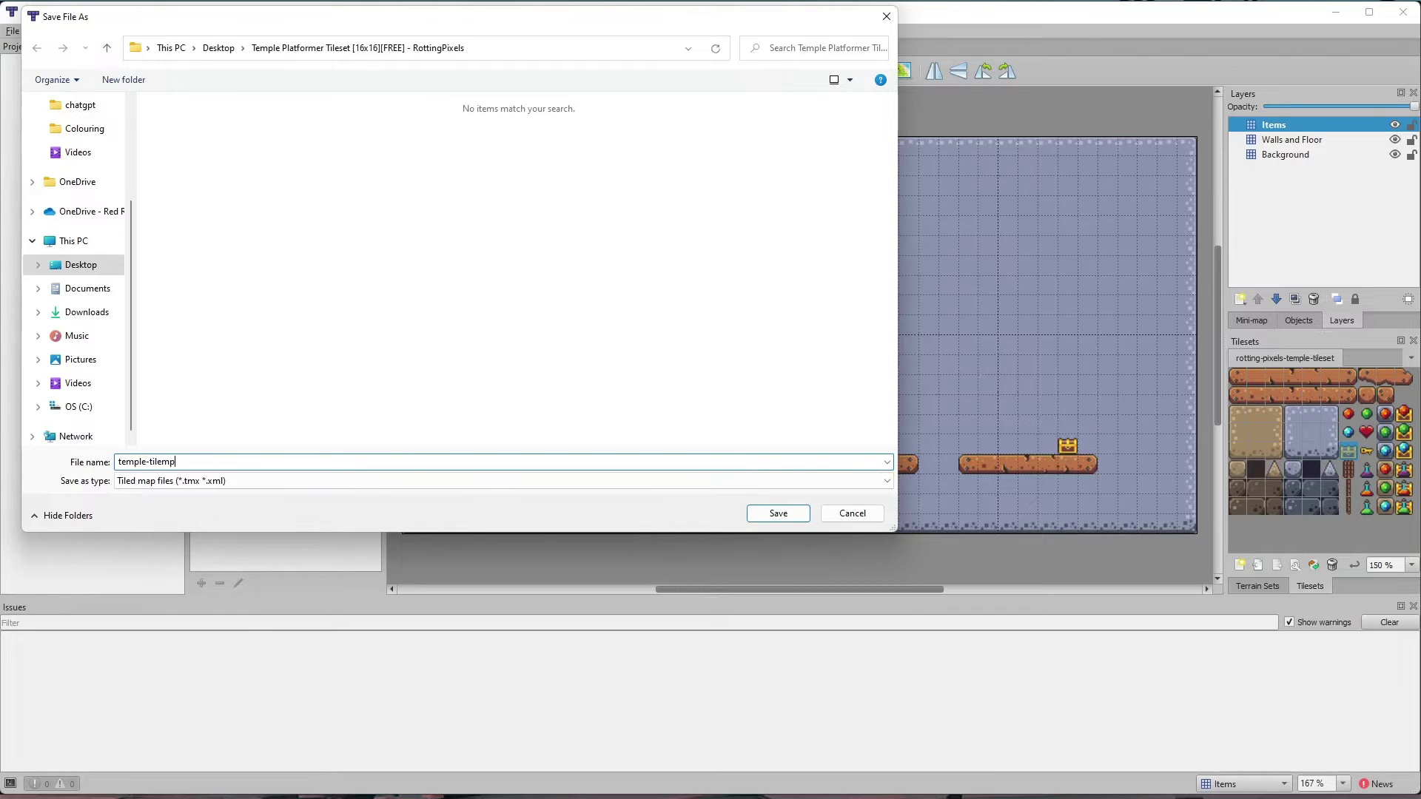
{"action": "type", "text": "p"}
{"action": "type", "text": "d-ma"}
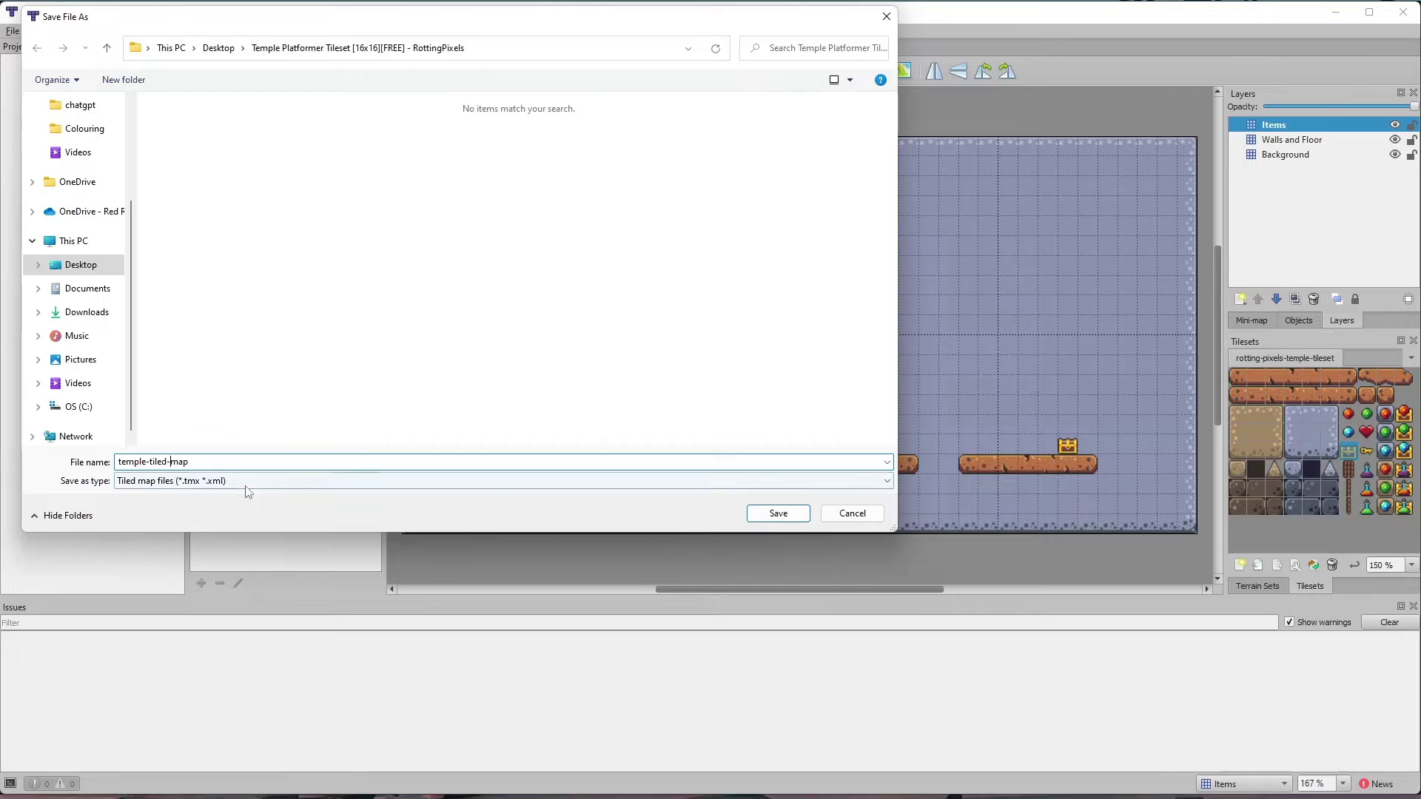
{"action": "left_click", "coordinate": [780, 516]}
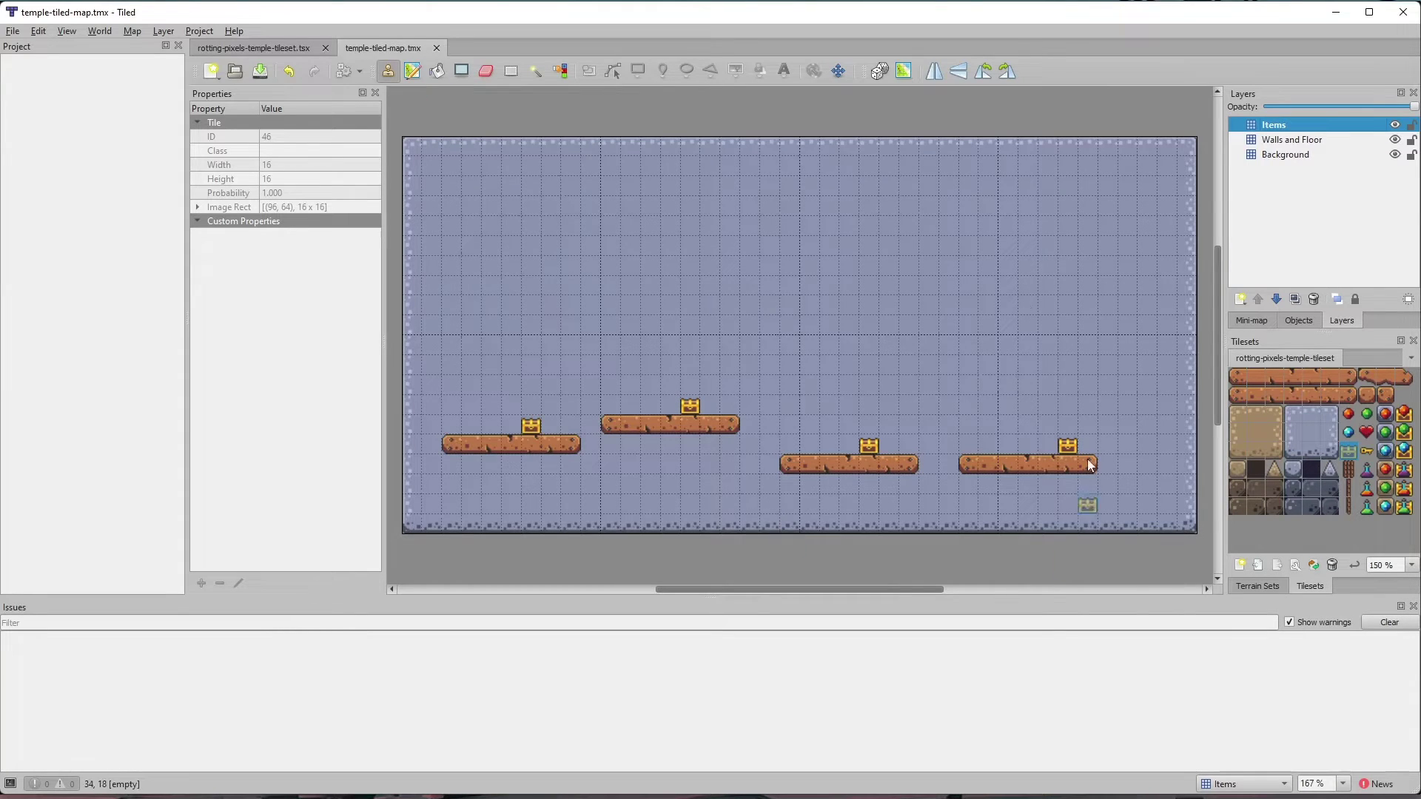
- Check the Embed tilesets export option in the general preferences
{"action": "left_click", "coordinate": [38, 33]}
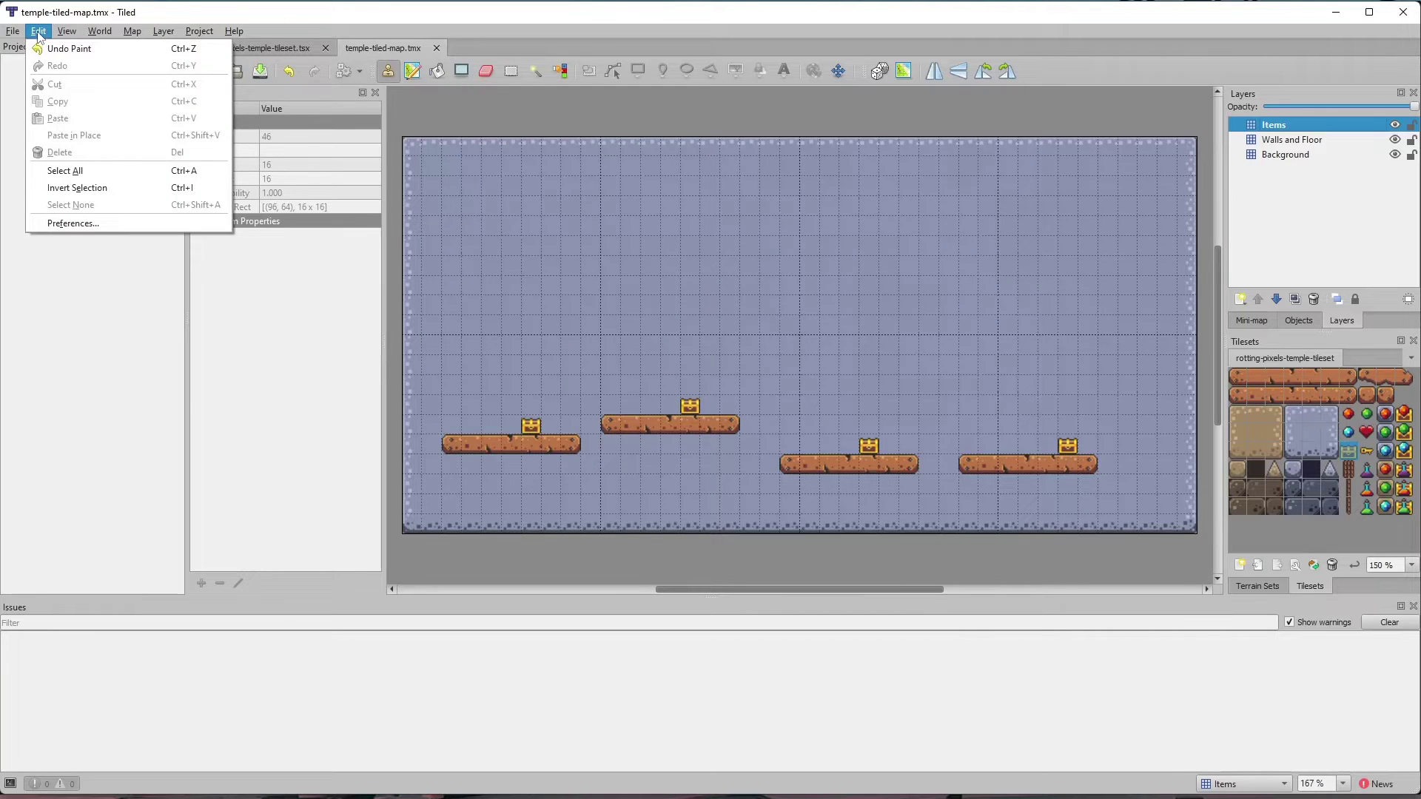
{"action": "left_click", "coordinate": [67, 224]}
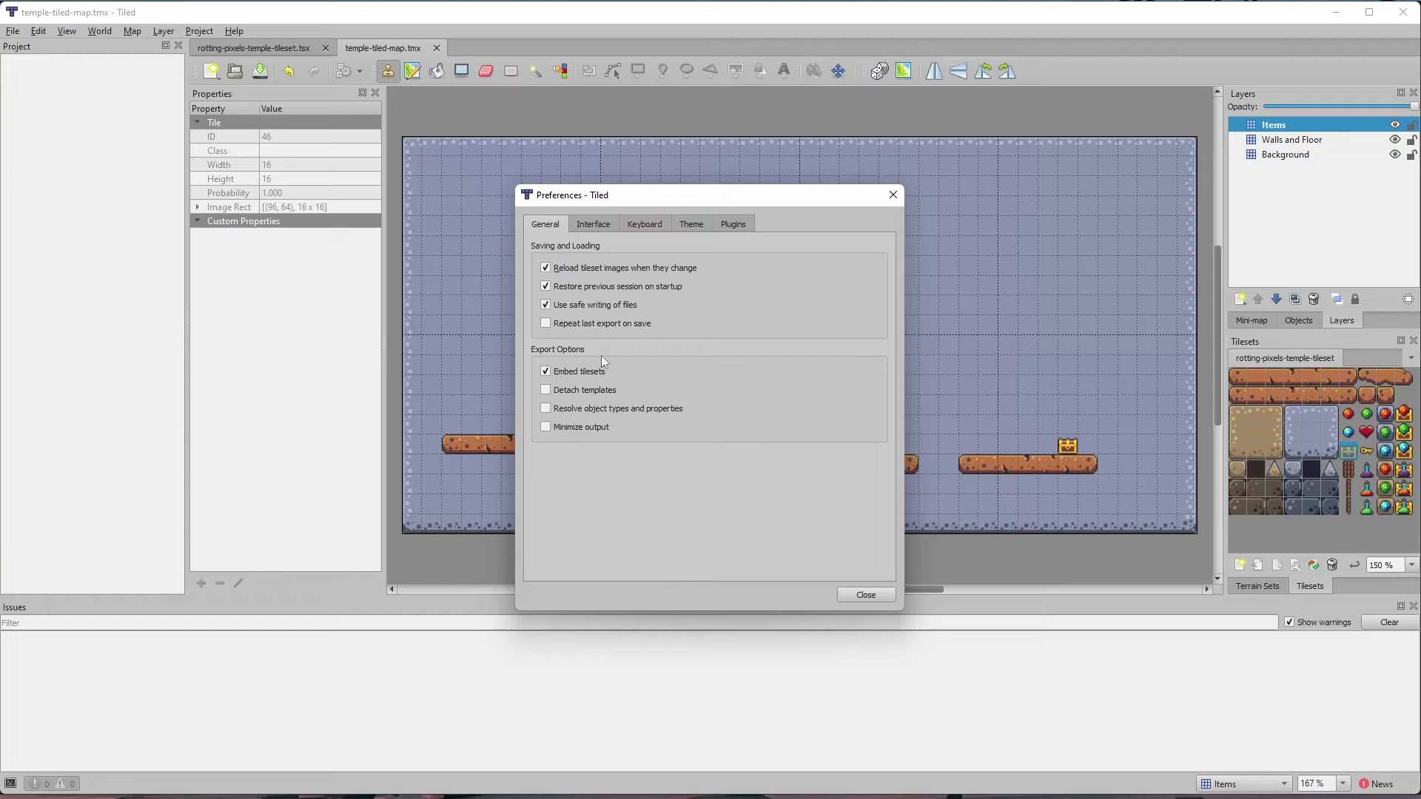
{"action": "left_click", "coordinate": [865, 595]}
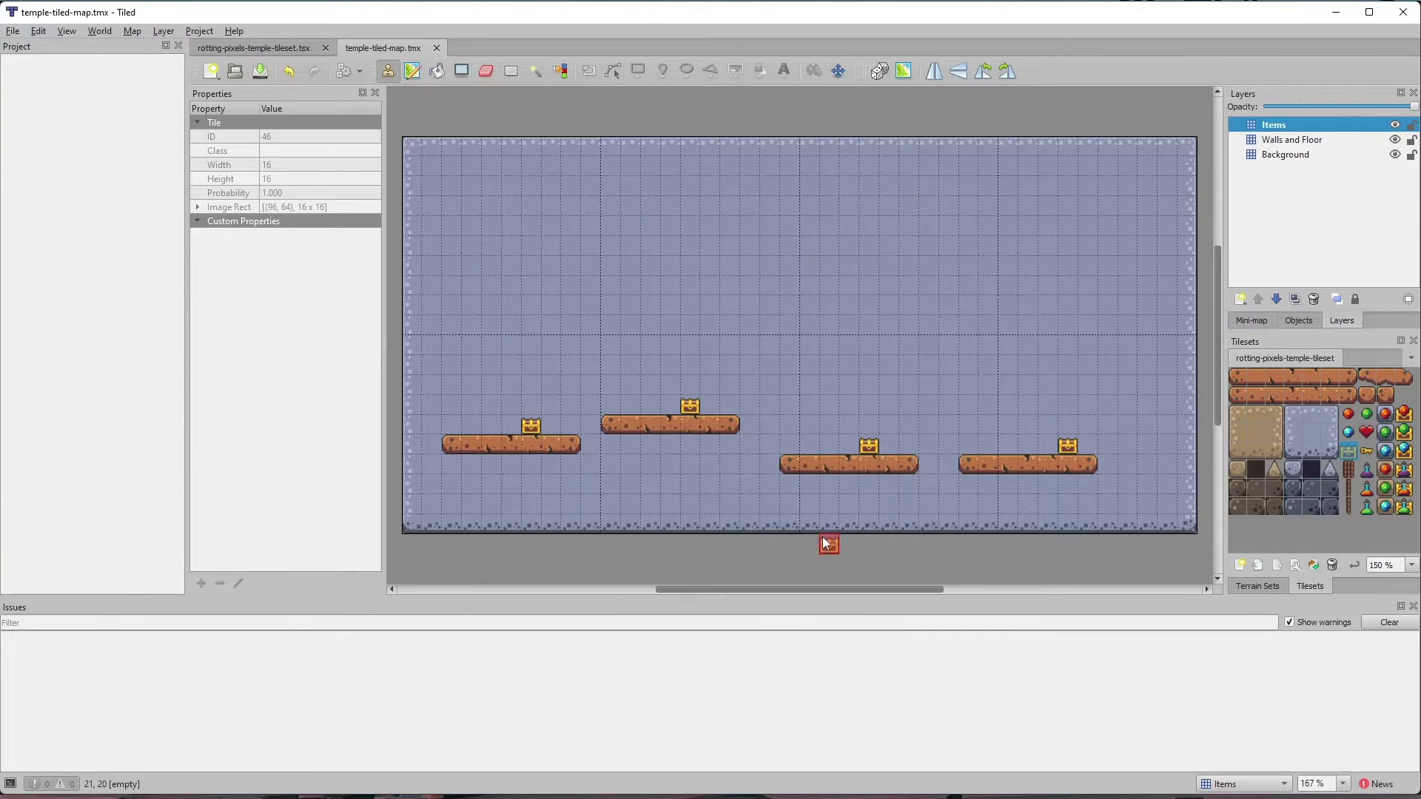
- Export the map as temple-tiled-map.json in the Temple Platformer Tileset folder, using the JSON map files format
{"action": "left_click", "coordinate": [13, 31]}
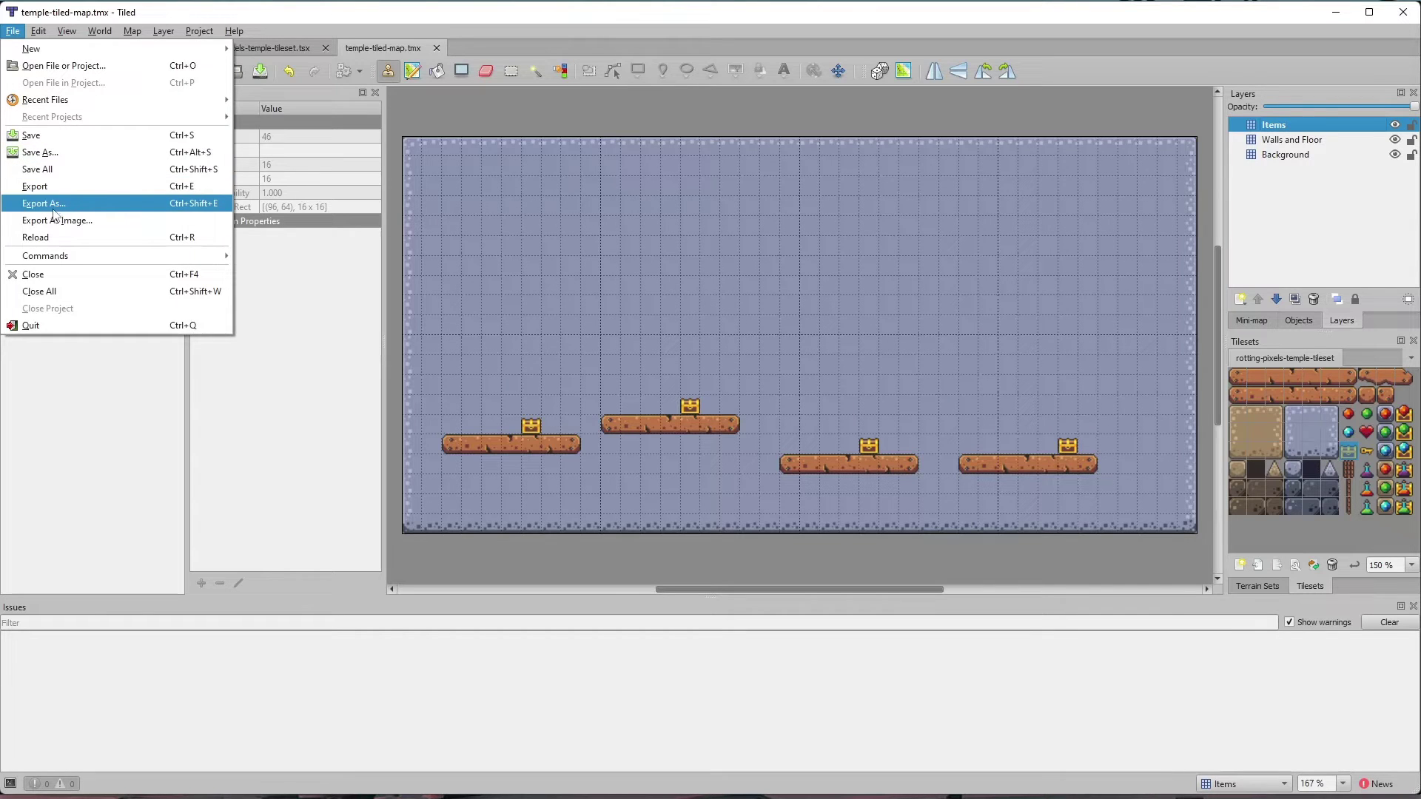
{"action": "left_click", "coordinate": [52, 206]}
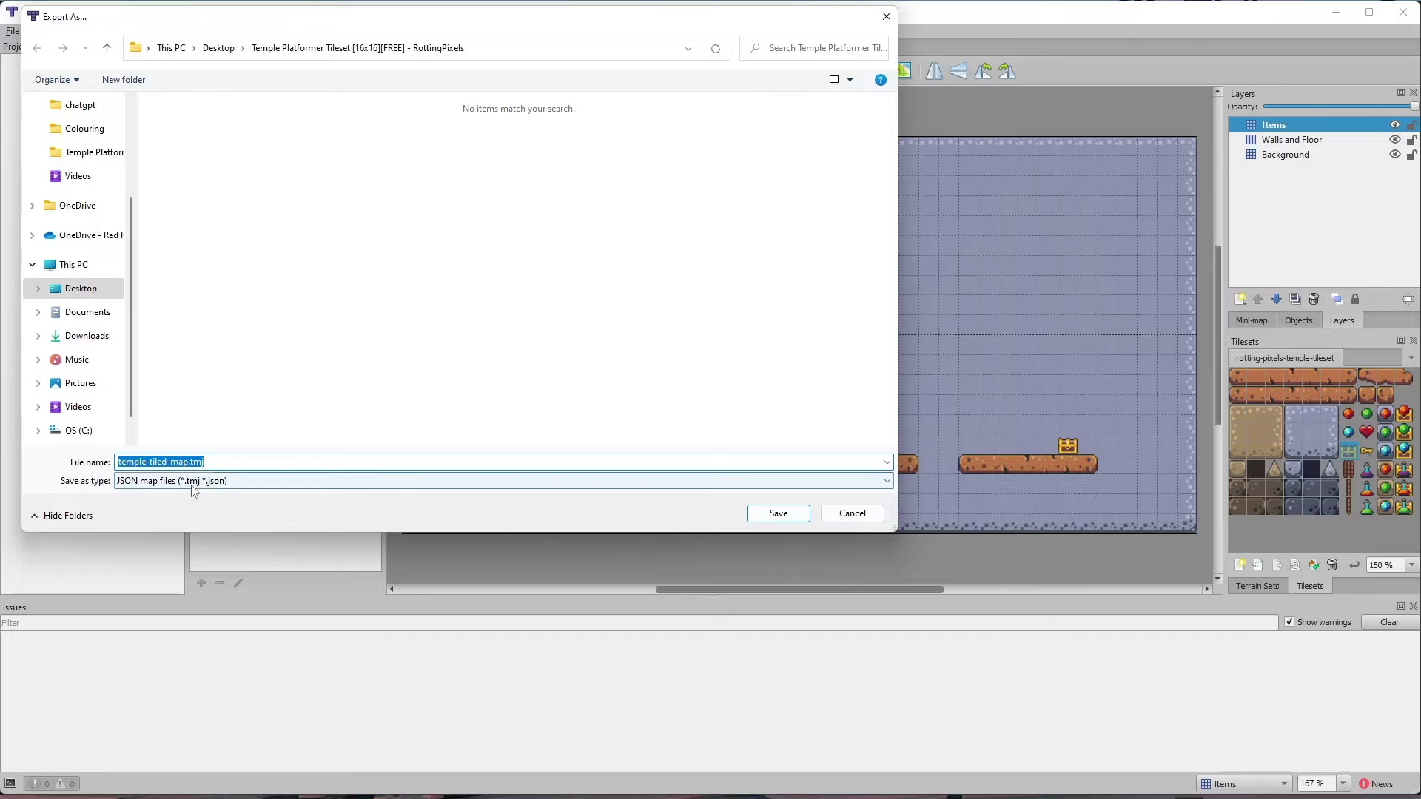
{"action": "left_click", "coordinate": [209, 462]}
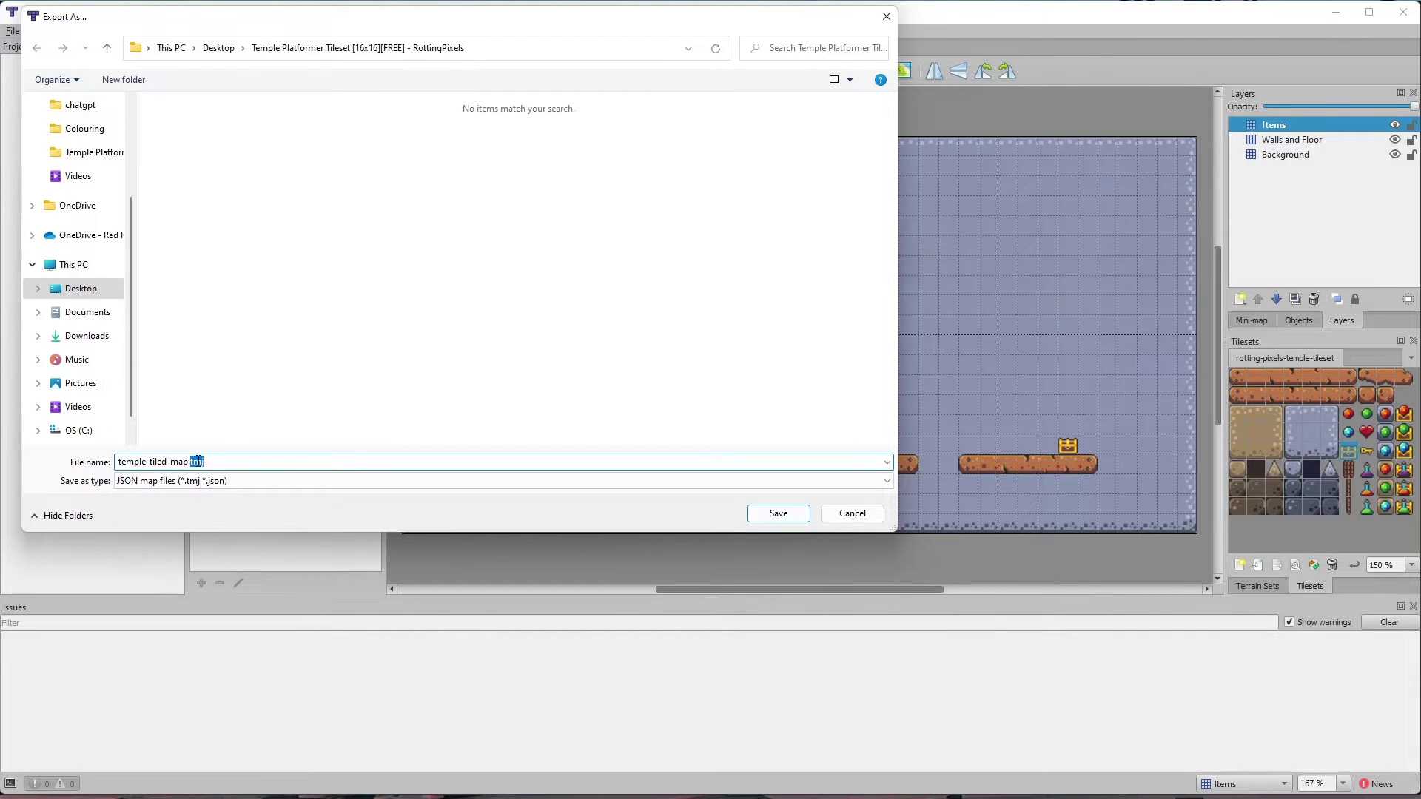
{"action": "left_click", "coordinate": [239, 463]}
{"action": "type", "text": "json"}
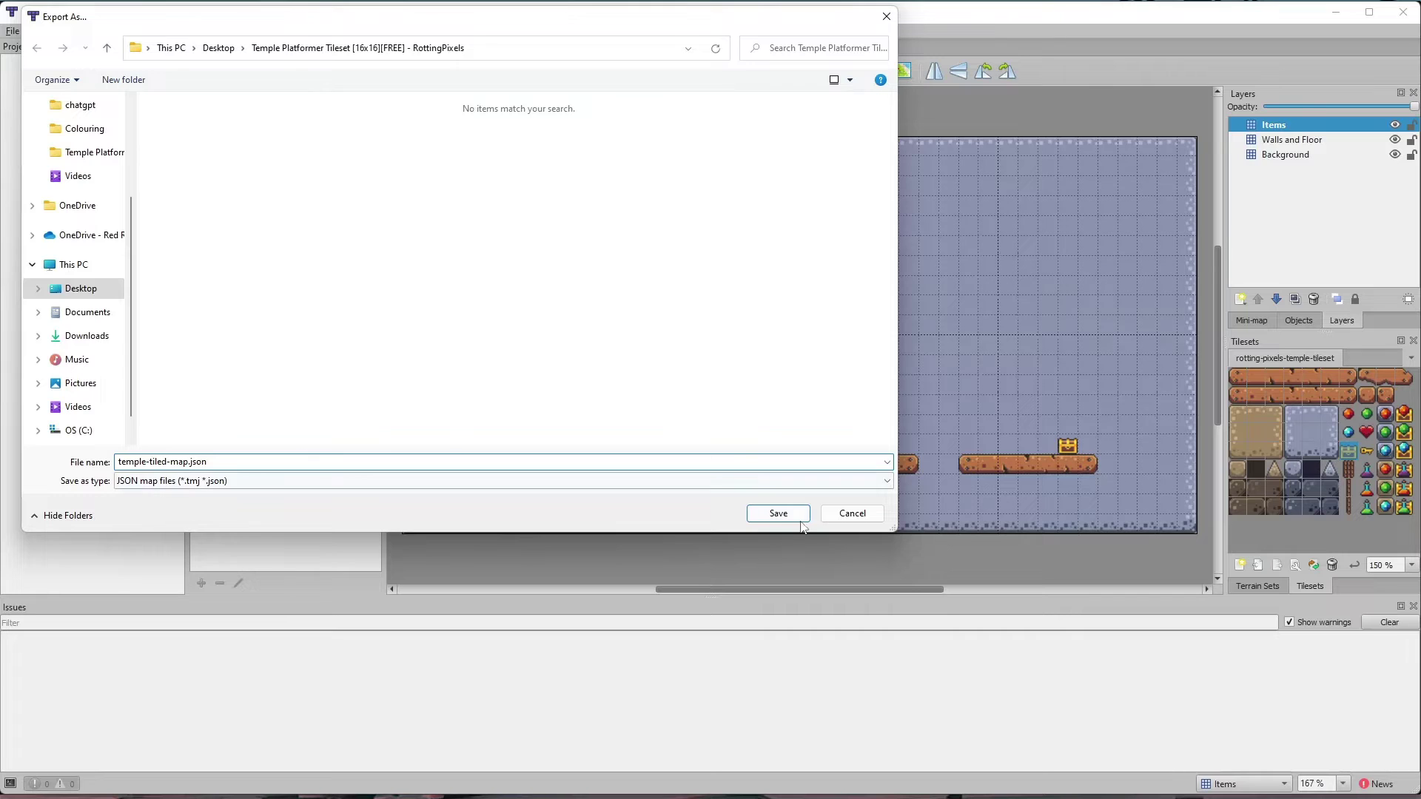
{"action": "left_click", "coordinate": [788, 484]}
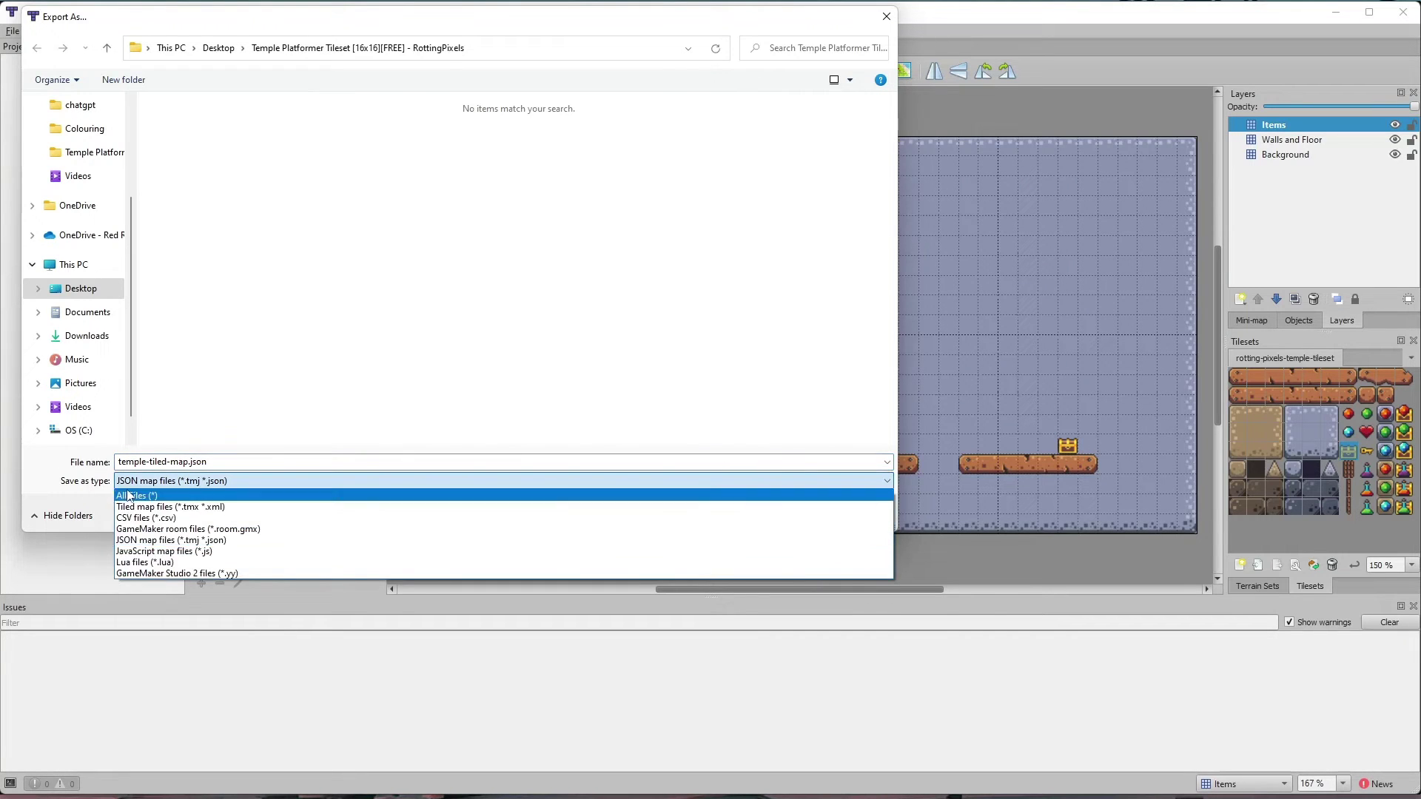
{"action": "left_click", "coordinate": [154, 542]}
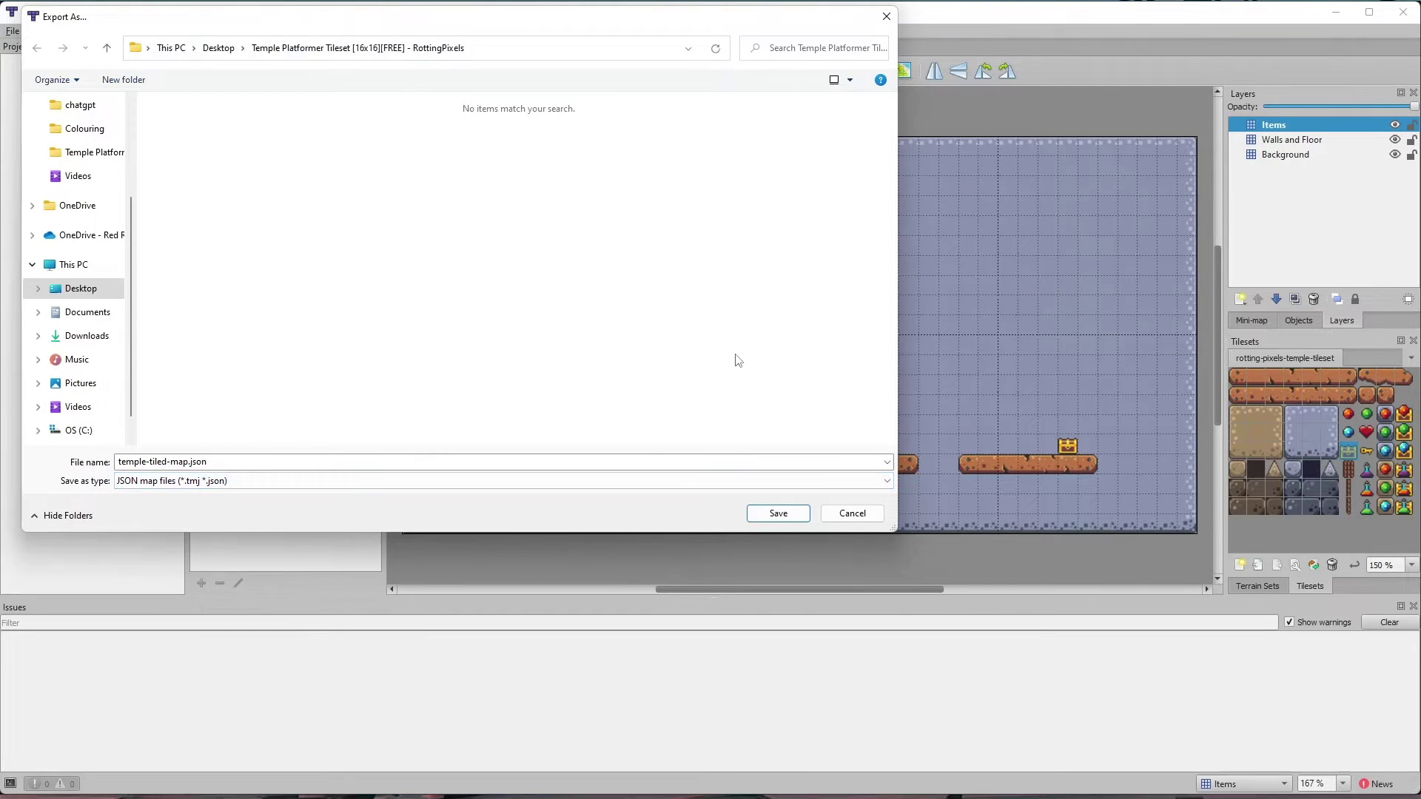
{"action": "left_click", "coordinate": [779, 513]}
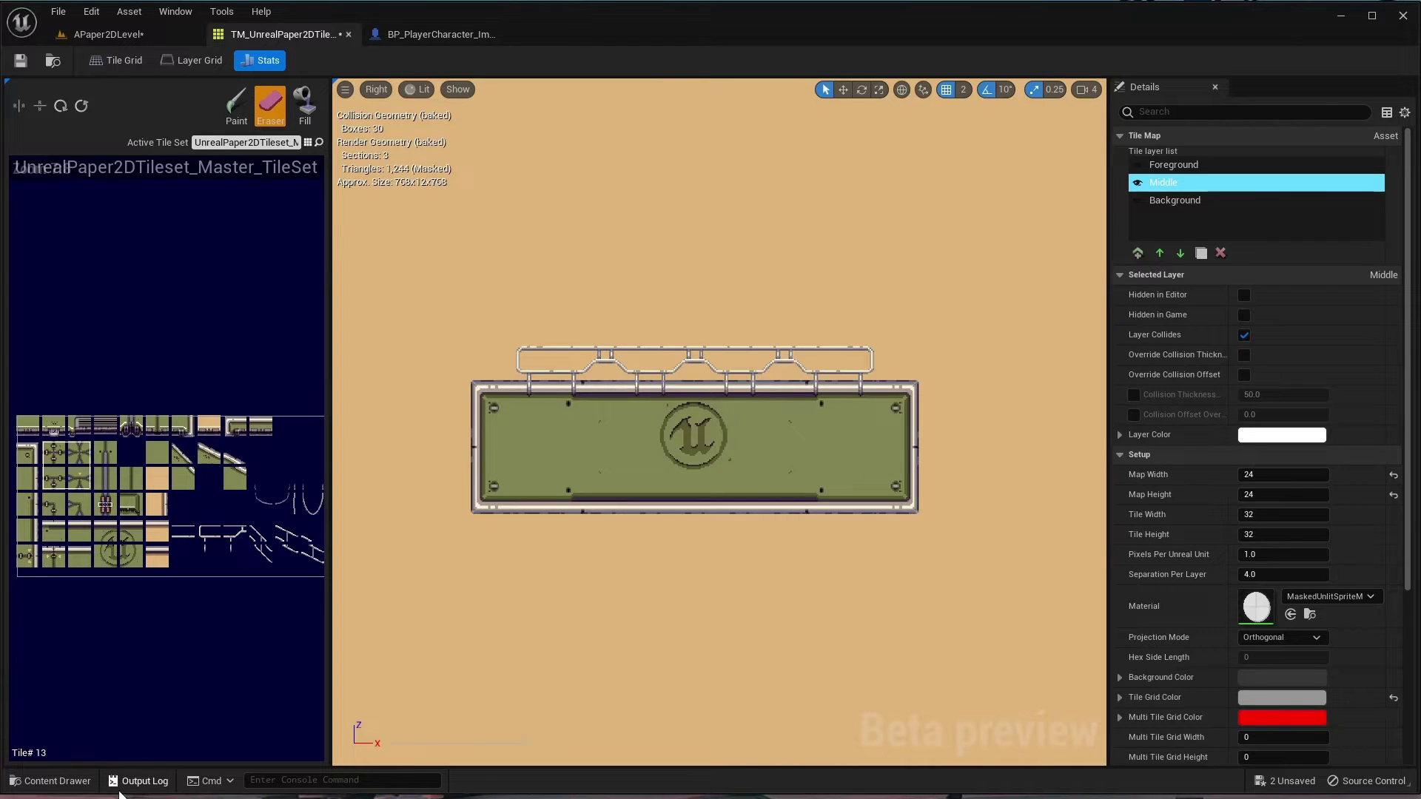
- Switch to Unreal Editor and import temple-tiled-map.json from the Temple Platformer Tileset folder into the project's Tilemaps folder
{"action": "left_click", "coordinate": [73, 786]}
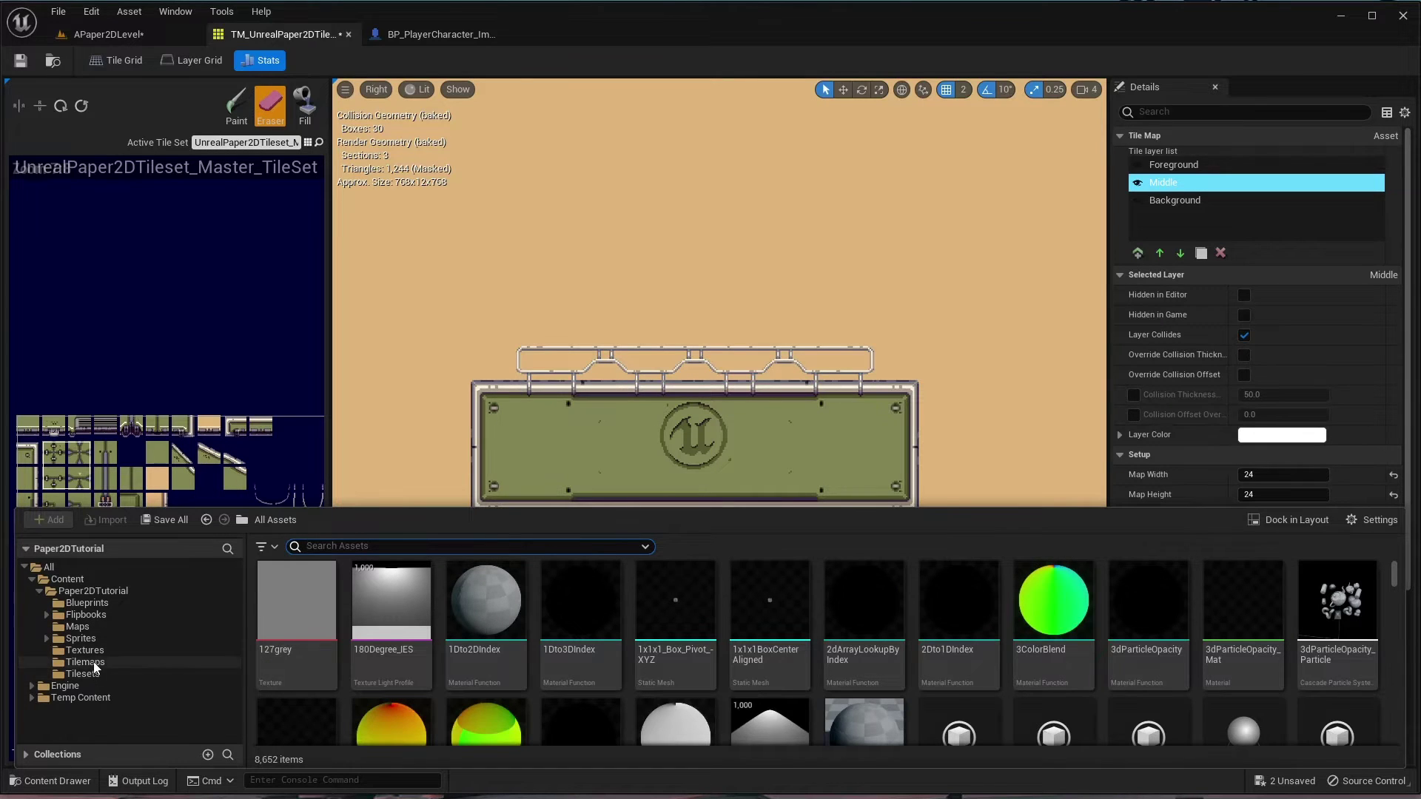
{"action": "left_click", "coordinate": [68, 664]}
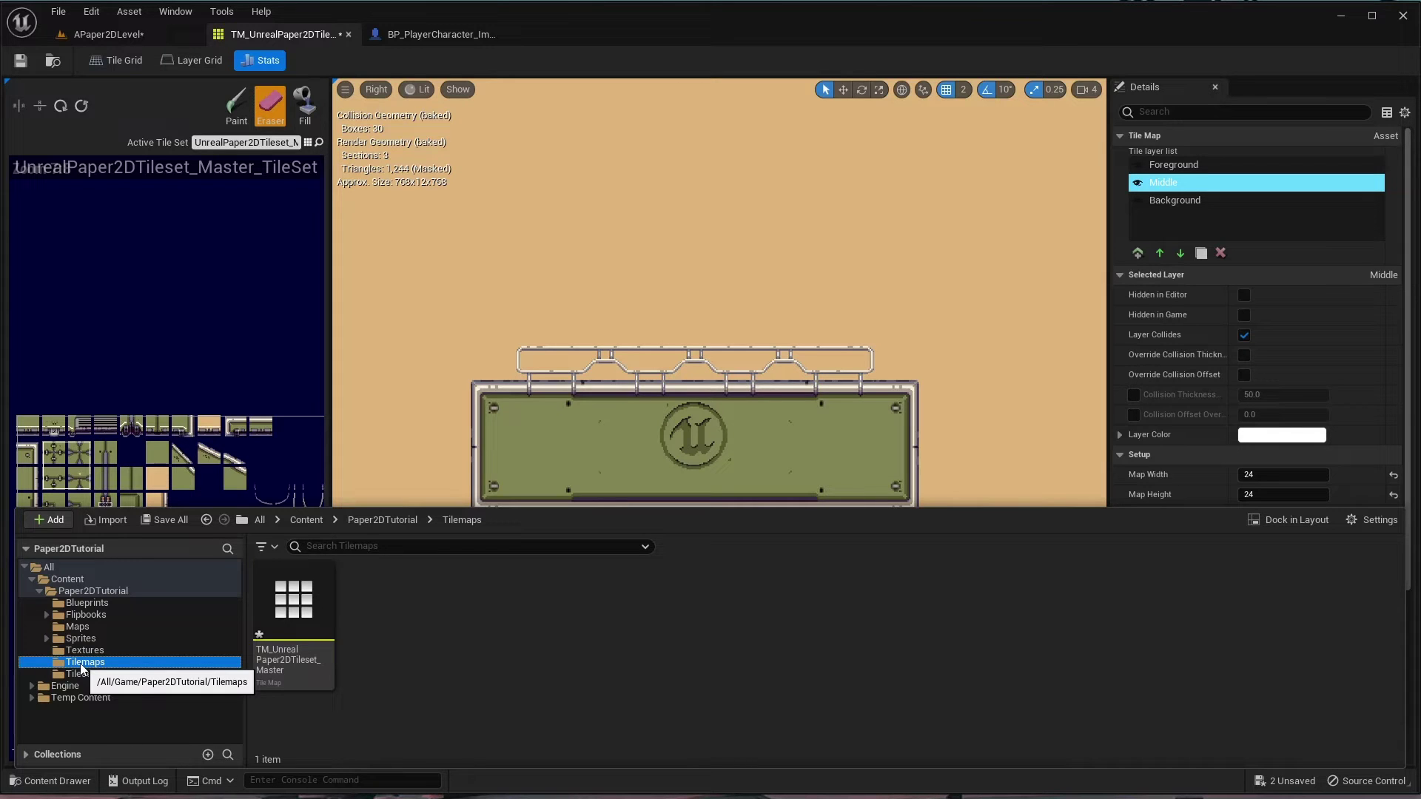
{"action": "key", "text": "alt+Tab"}
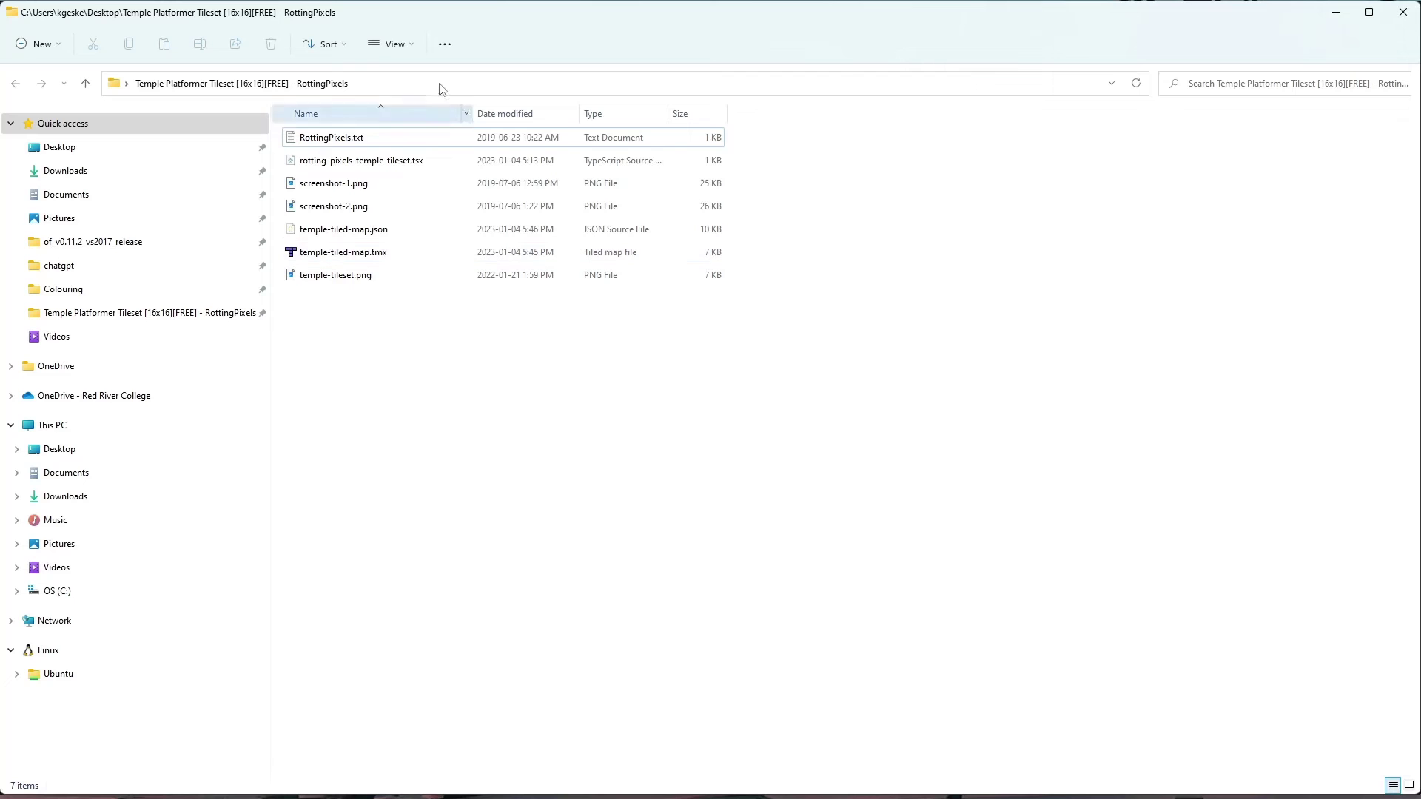
{"action": "left_click_drag", "start_coordinate": [392, 14], "coordinate": [918, 160]}
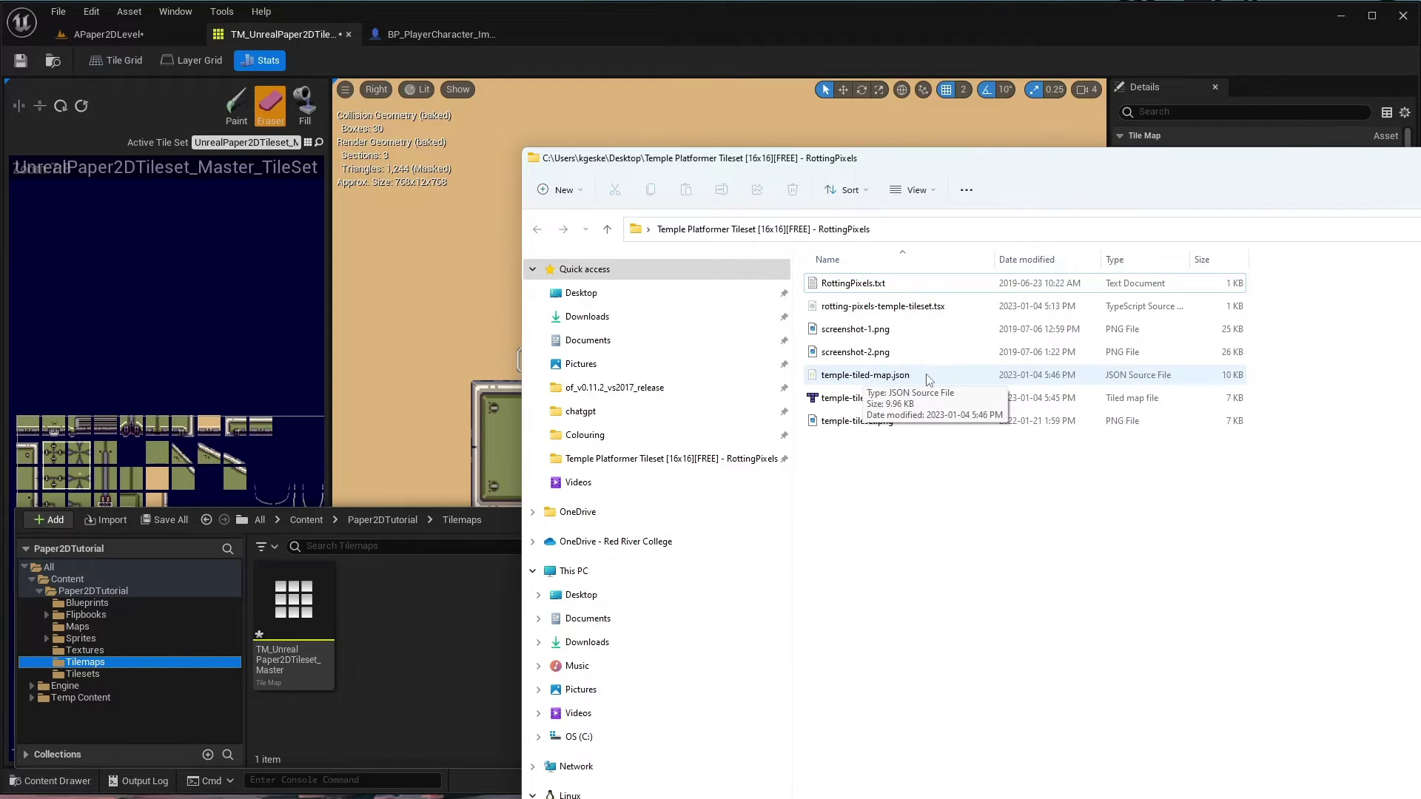
{"action": "left_click_drag", "start_coordinate": [858, 380], "coordinate": [419, 641]}
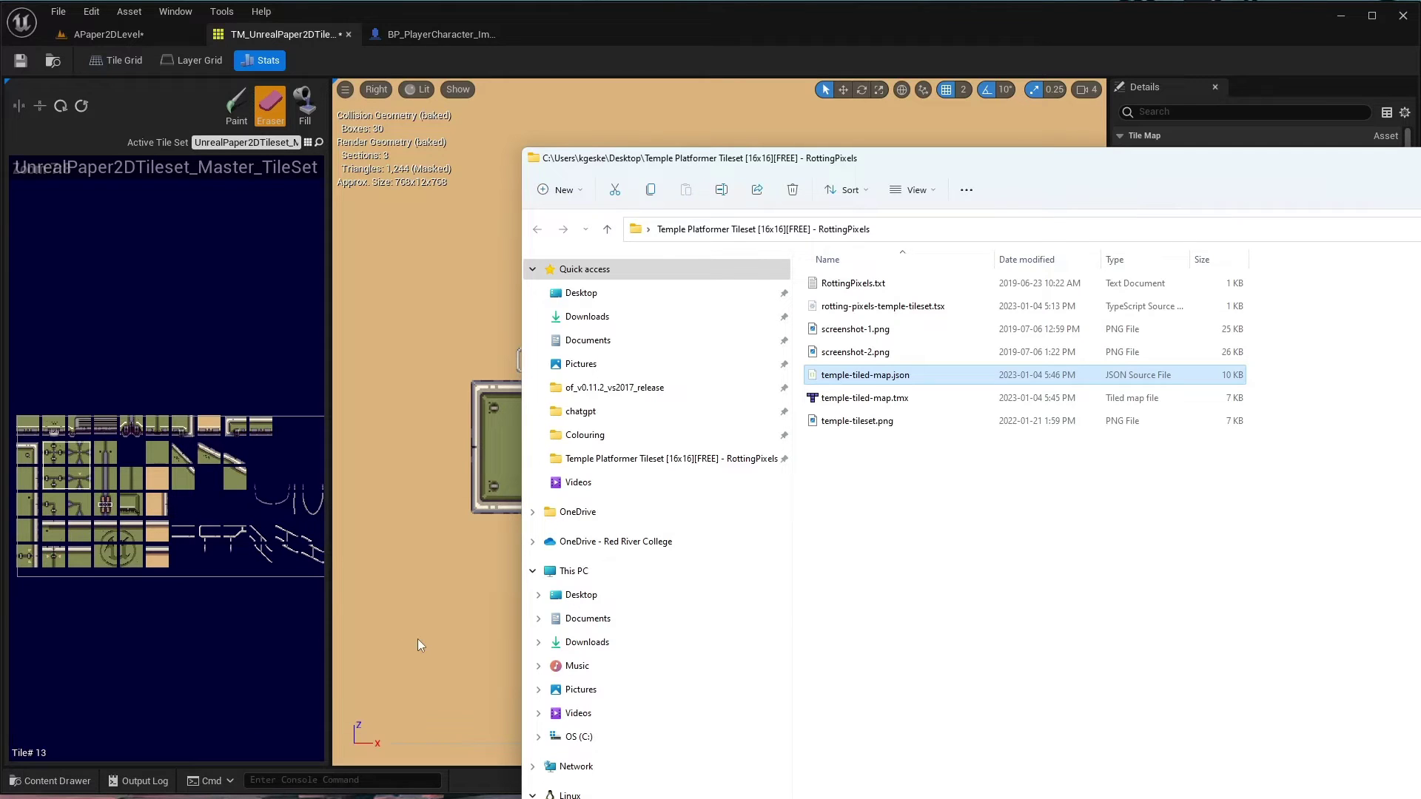
- Open the imported temple-tileset texture from the Tilemaps Textures subfolder, examine it up close, and close it
{"action": "left_click", "coordinate": [83, 785]}
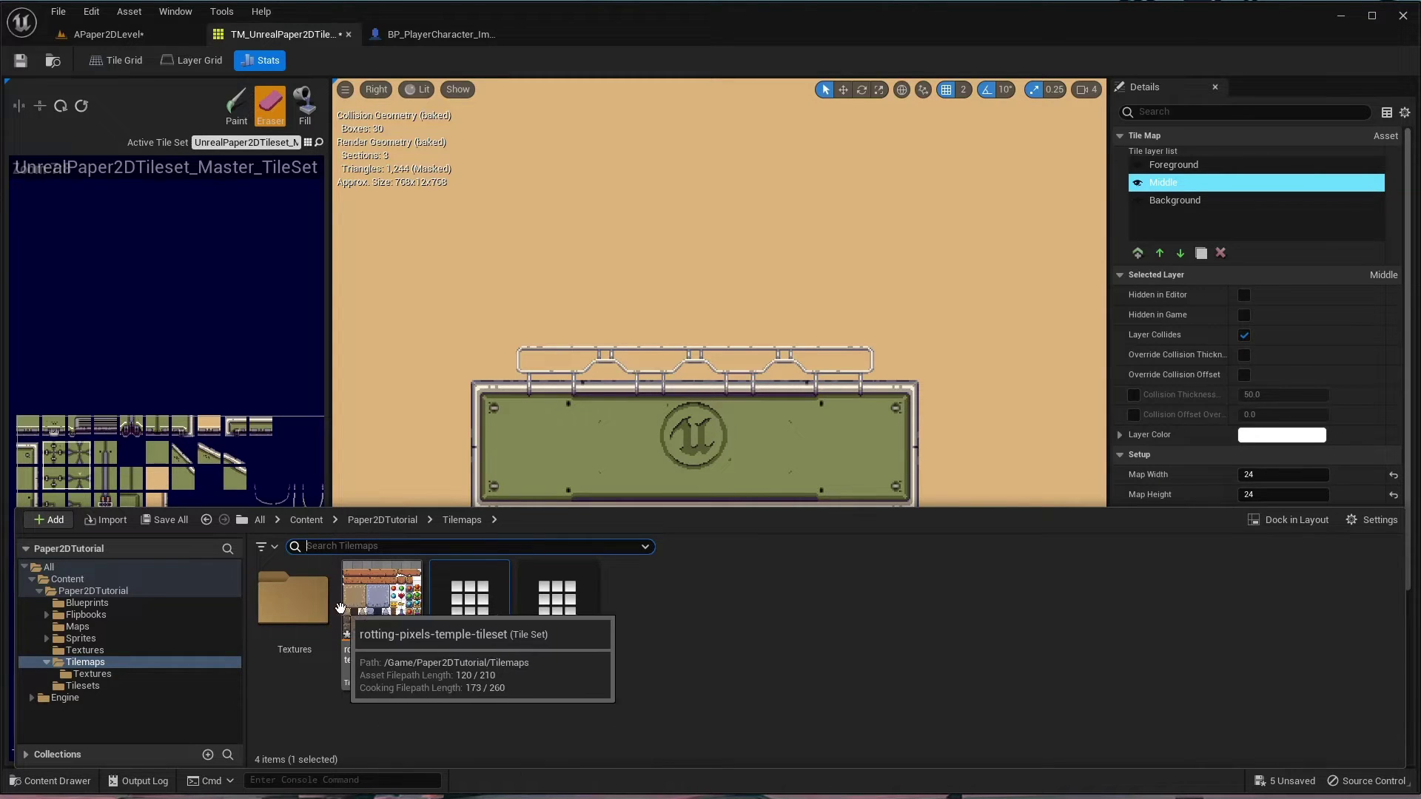
{"action": "left_click", "coordinate": [294, 599]}
{"action": "double_click", "coordinate": [294, 600]}
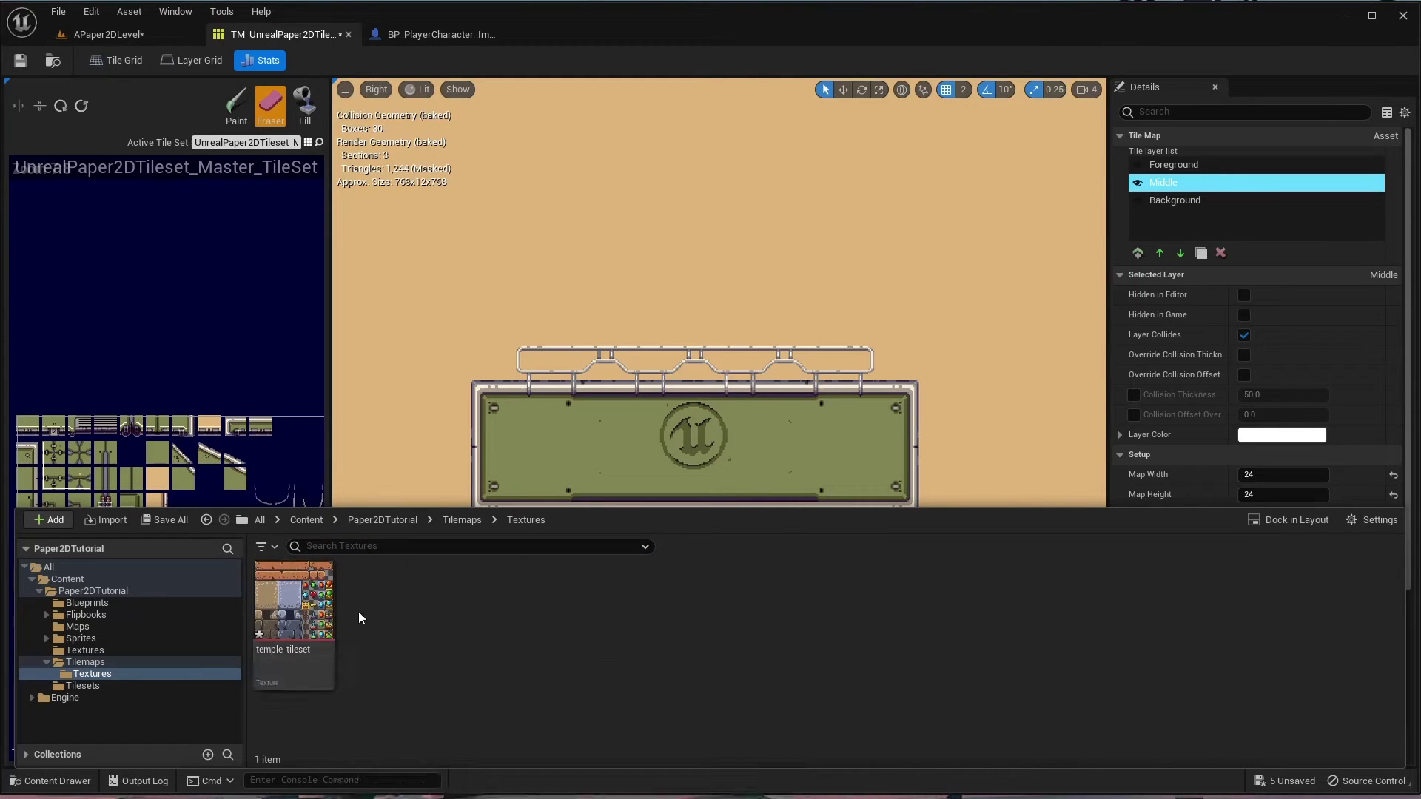
{"action": "double_click", "coordinate": [310, 622]}
{"action": "scroll", "coordinate": [555, 438], "scroll_direction": "up", "scroll_amount": 10}
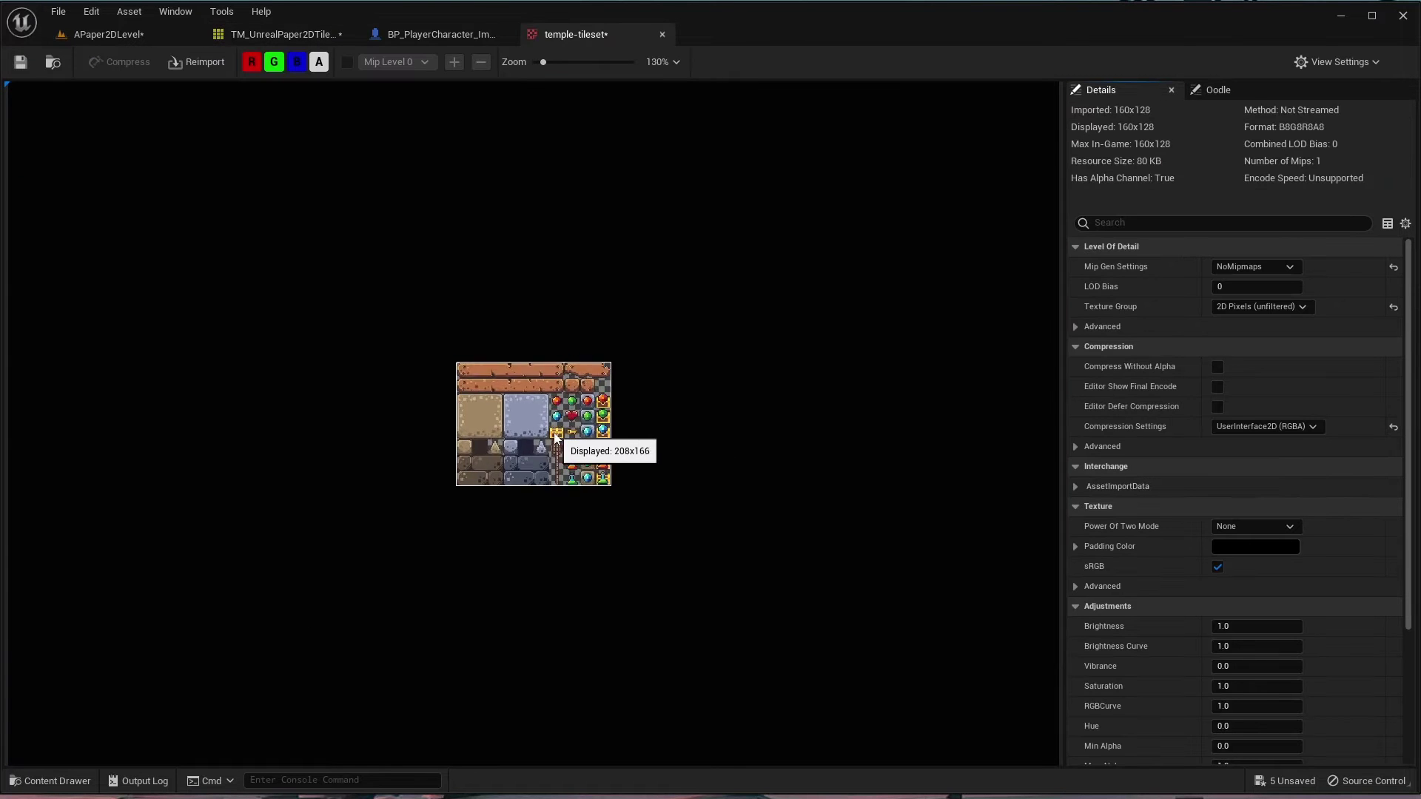
{"action": "scroll", "coordinate": [554, 432], "scroll_direction": "up", "scroll_amount": 2}
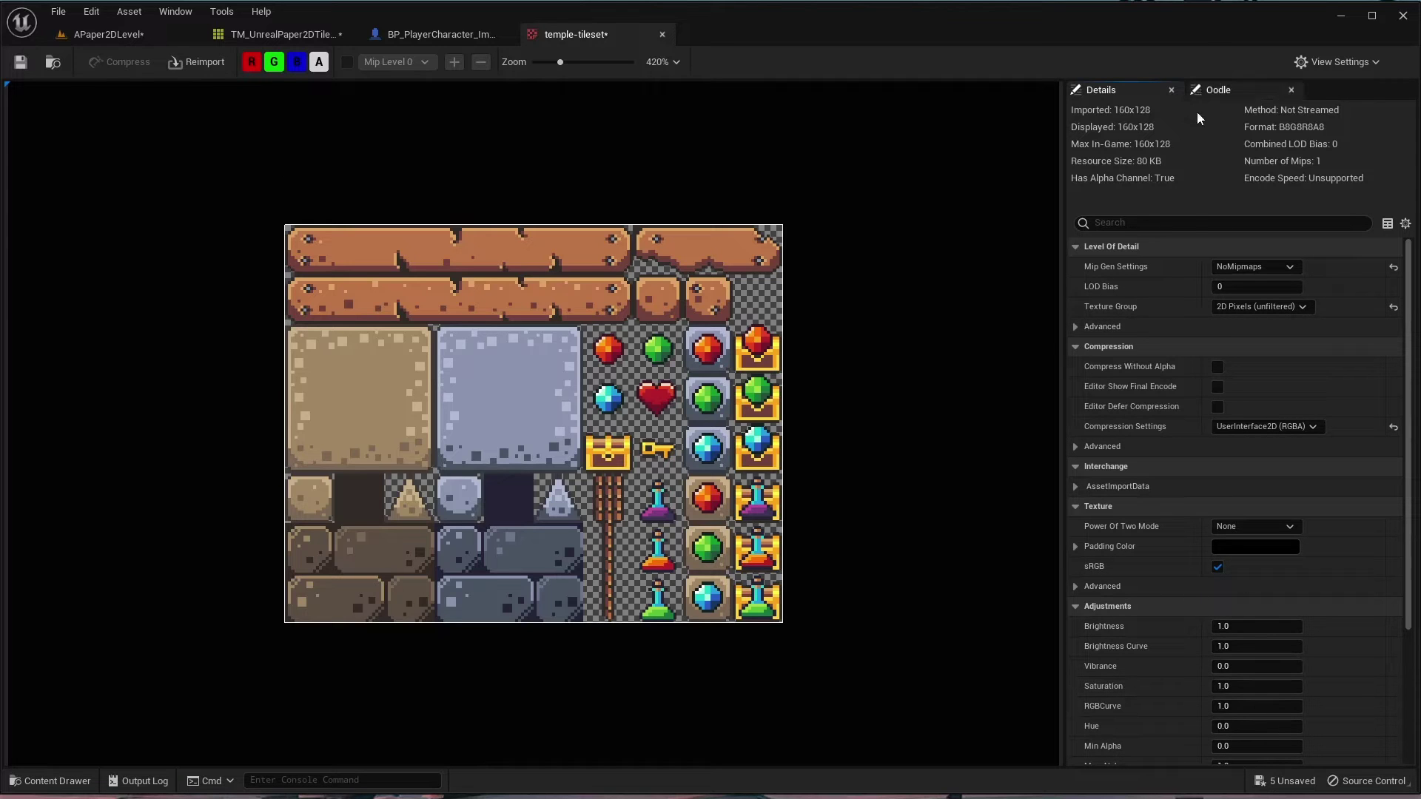
{"action": "left_click", "coordinate": [662, 34]}
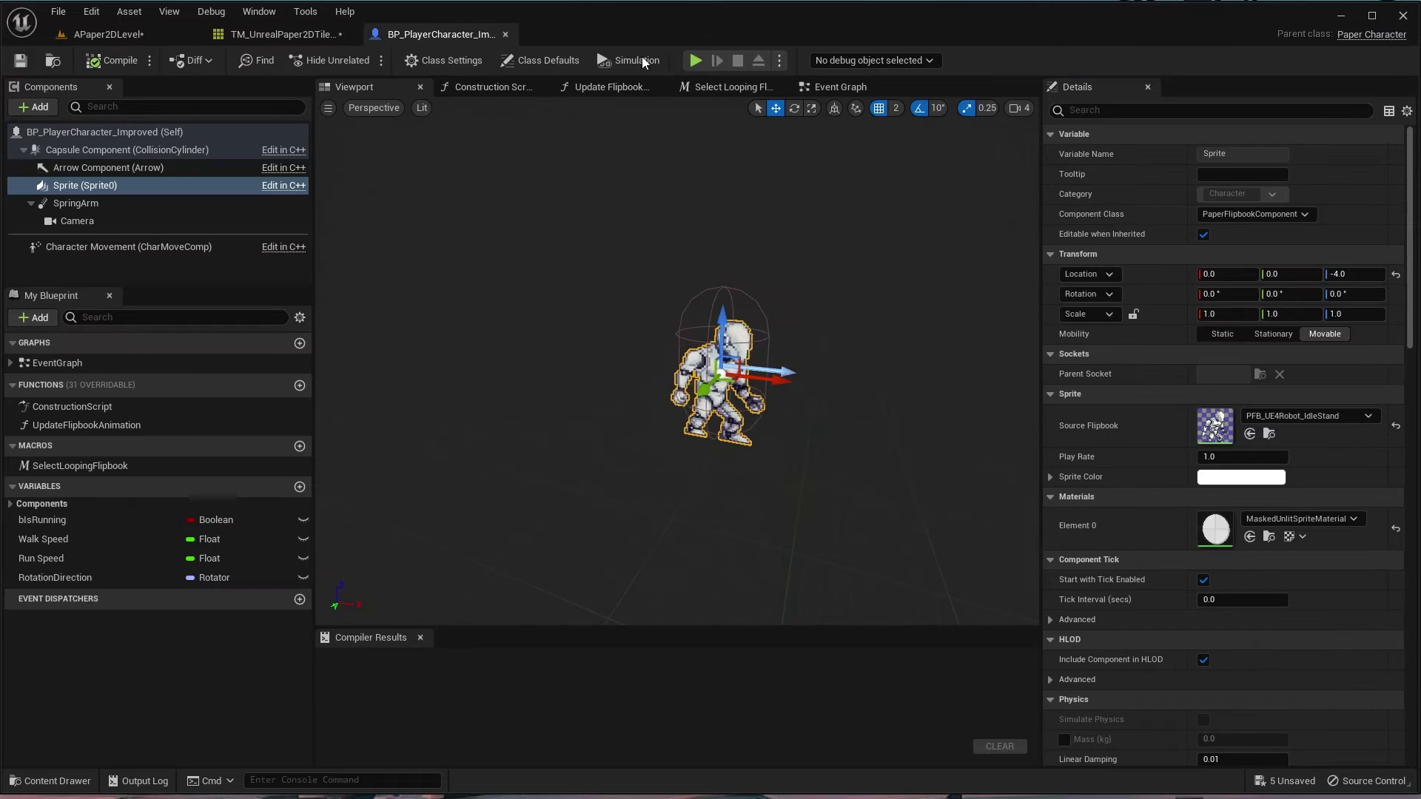
- Open the rotting-pixels-temple-tileset tile set and inspect individual tiles of the tan and blue-grey stone blocks
{"action": "left_click", "coordinate": [140, 34]}
{"action": "left_click", "coordinate": [49, 781]}
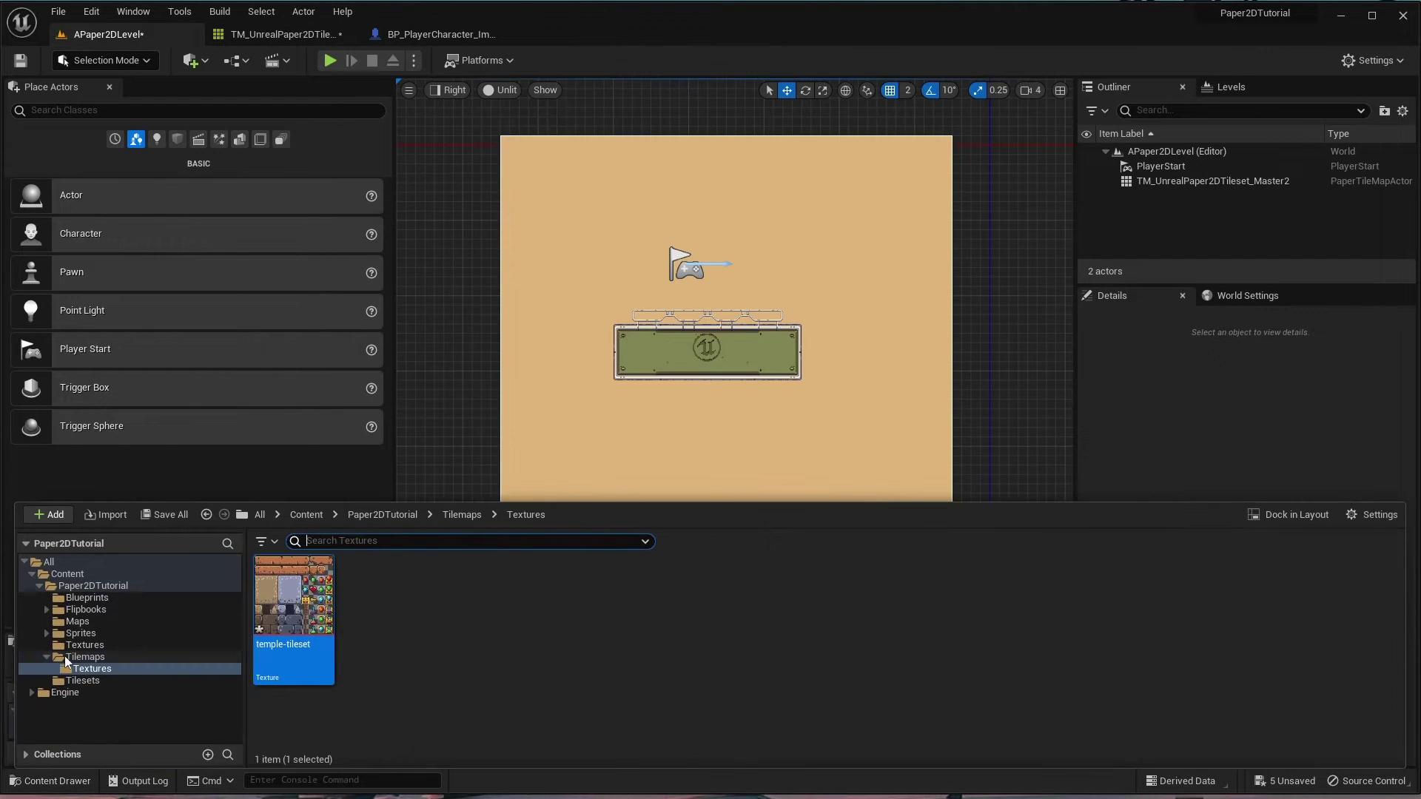
{"action": "left_click", "coordinate": [83, 656]}
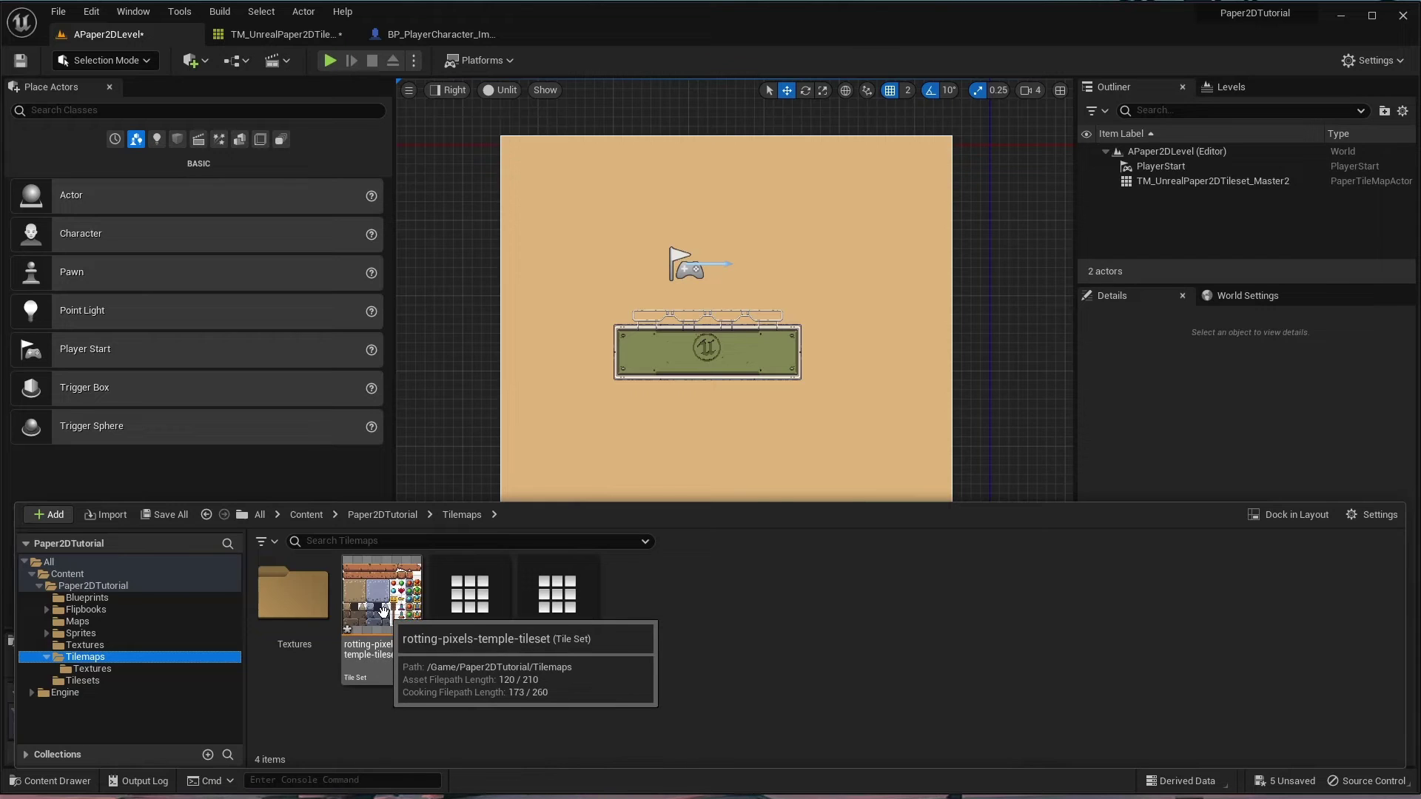
{"action": "double_click", "coordinate": [382, 600]}
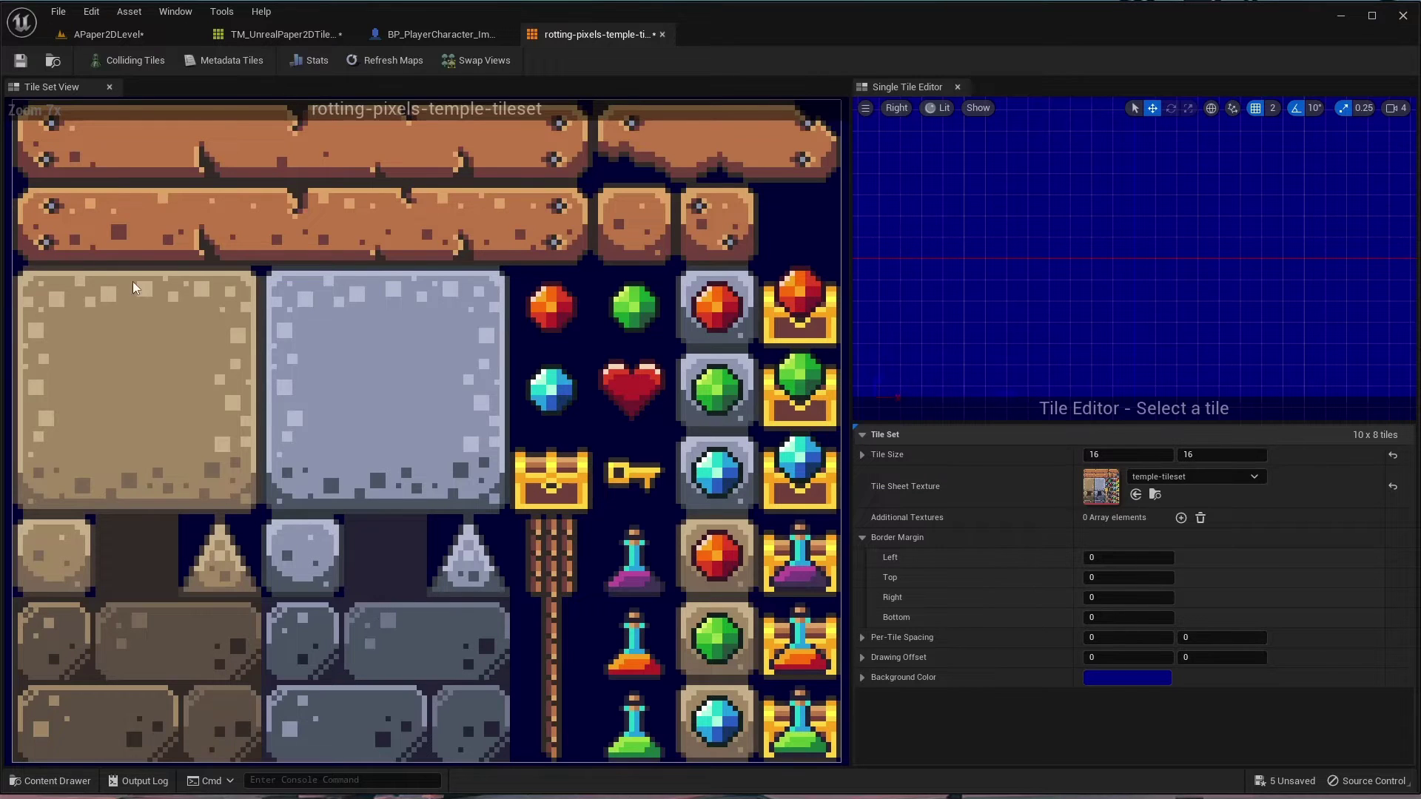
{"action": "left_click", "coordinate": [47, 293]}
{"action": "left_click", "coordinate": [144, 308]}
{"action": "left_click", "coordinate": [225, 301]}
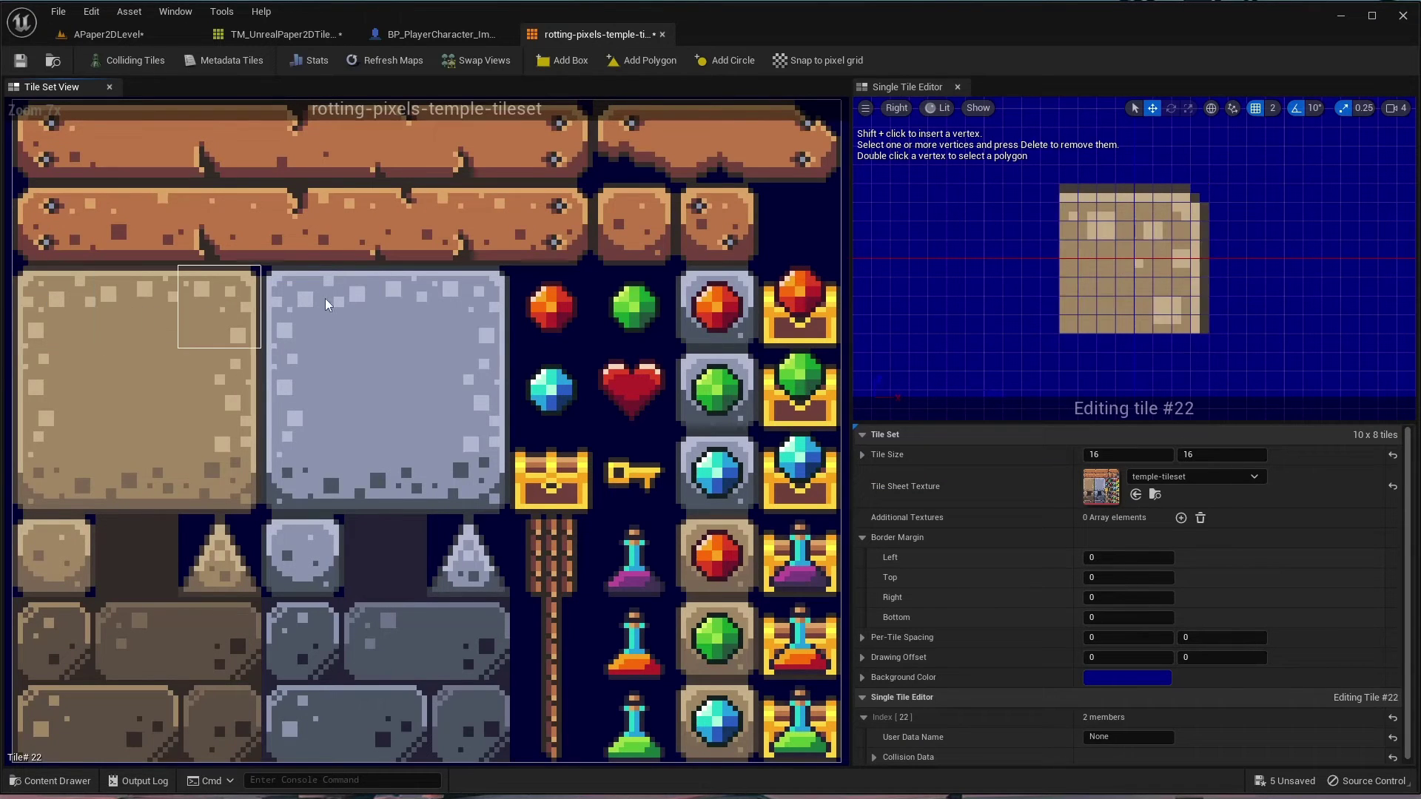
{"action": "left_click", "coordinate": [327, 300]}
{"action": "left_click", "coordinate": [374, 300]}
{"action": "left_click", "coordinate": [486, 307]}
{"action": "left_click", "coordinate": [474, 365]}
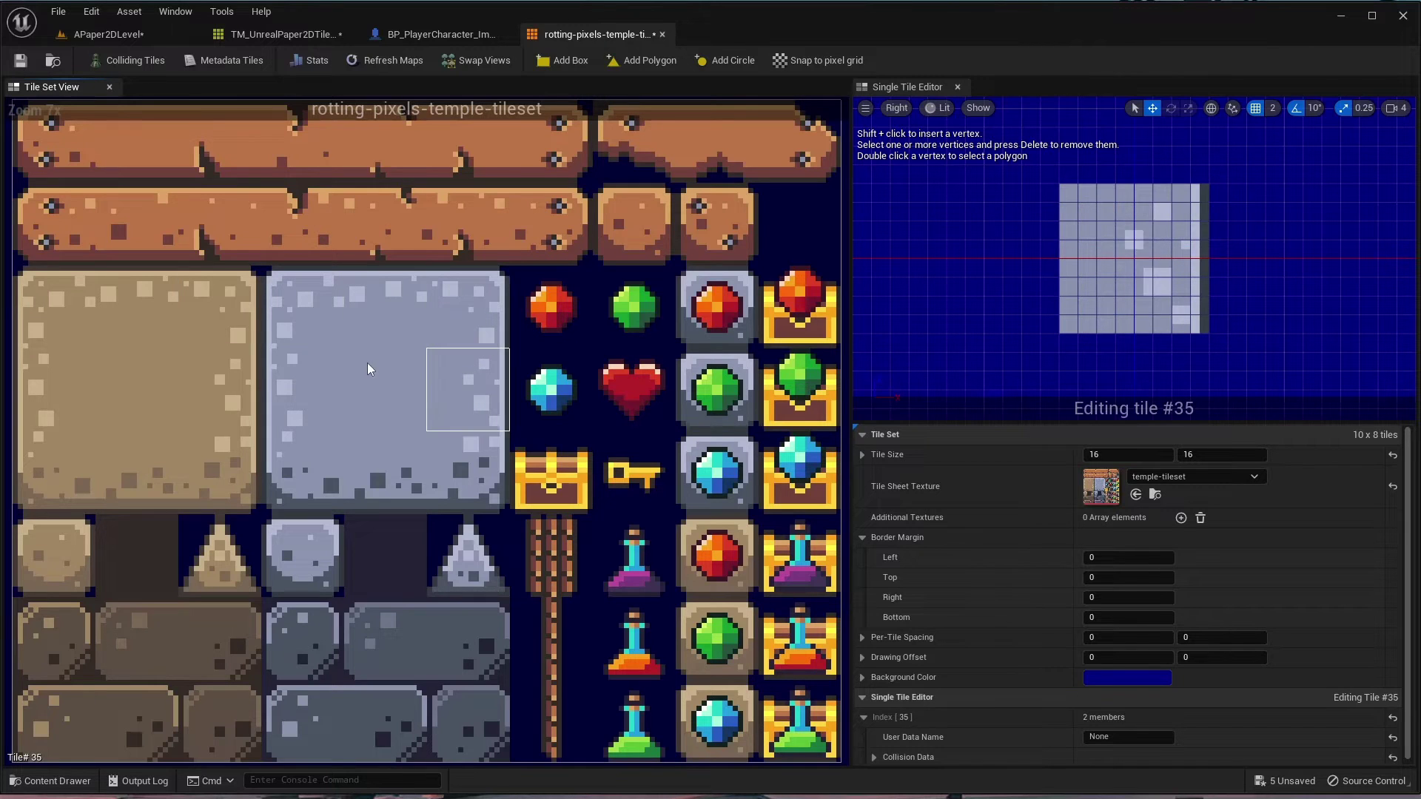
{"action": "left_click", "coordinate": [370, 368]}
{"action": "left_click", "coordinate": [326, 378]}
{"action": "left_click", "coordinate": [222, 373]}
{"action": "left_click", "coordinate": [133, 379]}
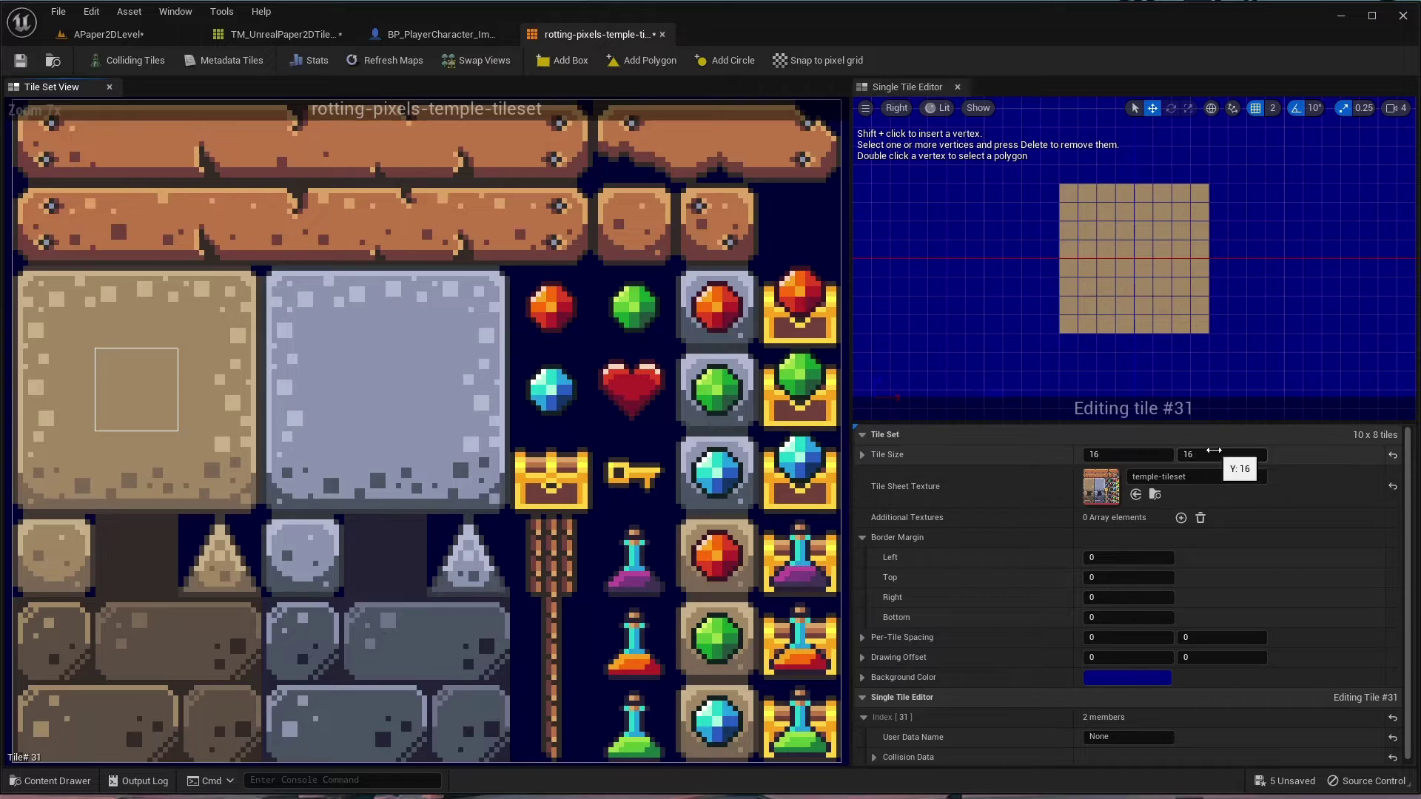
- Inspect the individual tiles of the upper orange plank and the loose red, green and blue gems
{"action": "left_click", "coordinate": [109, 157]}
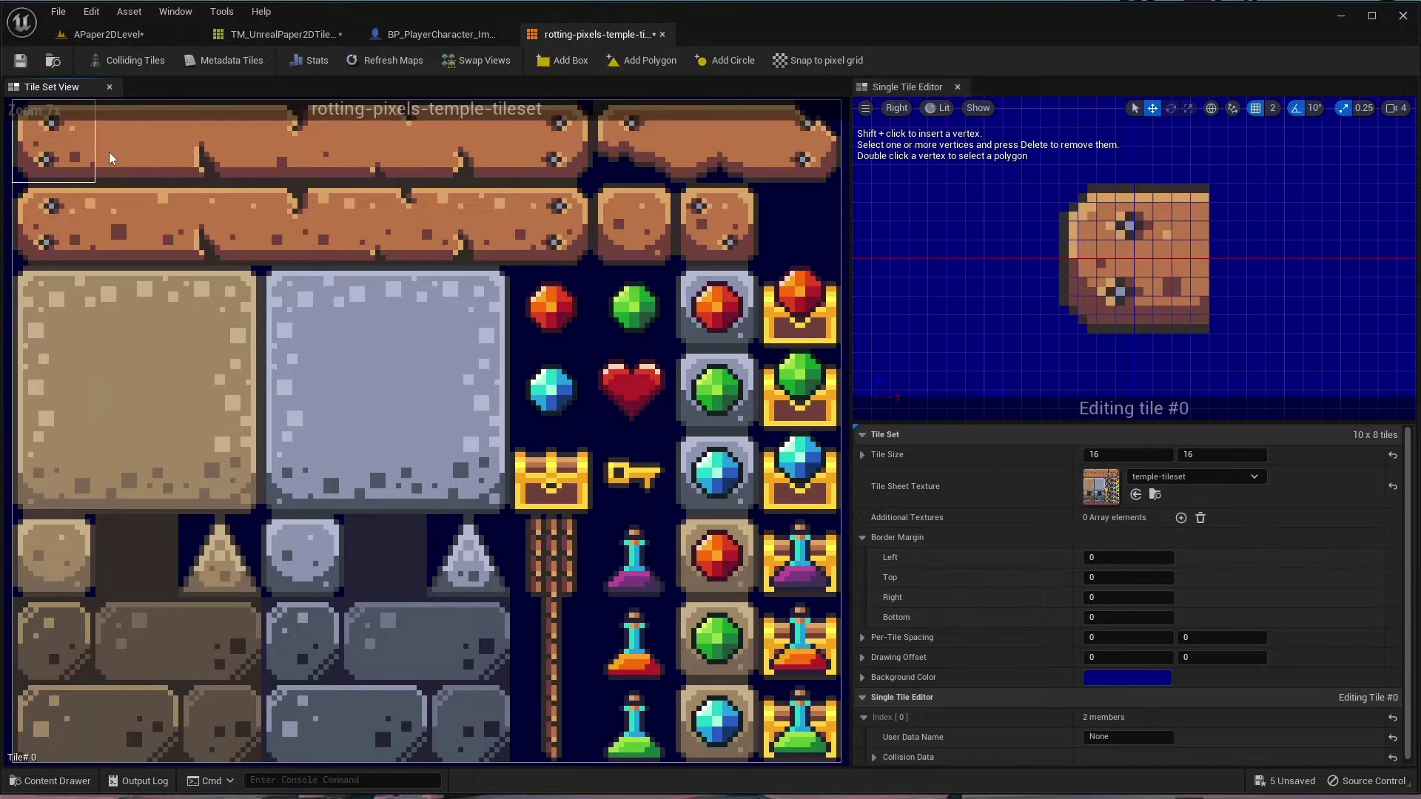
{"action": "left_click", "coordinate": [148, 162]}
{"action": "left_click", "coordinate": [250, 169]}
{"action": "left_click", "coordinate": [336, 167]}
{"action": "left_click", "coordinate": [378, 166]}
{"action": "left_click", "coordinate": [588, 318]}
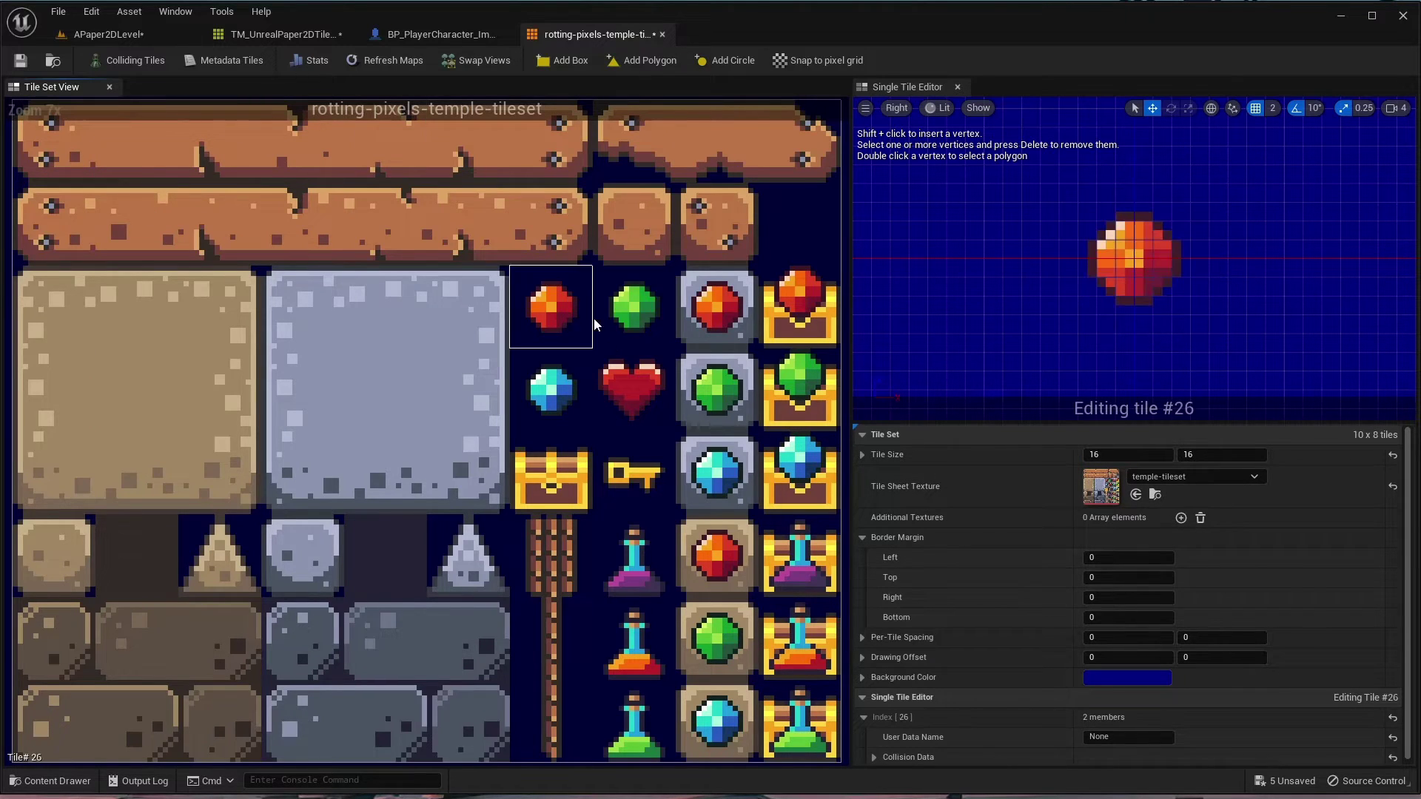
{"action": "left_click", "coordinate": [620, 334]}
{"action": "left_click", "coordinate": [580, 384]}
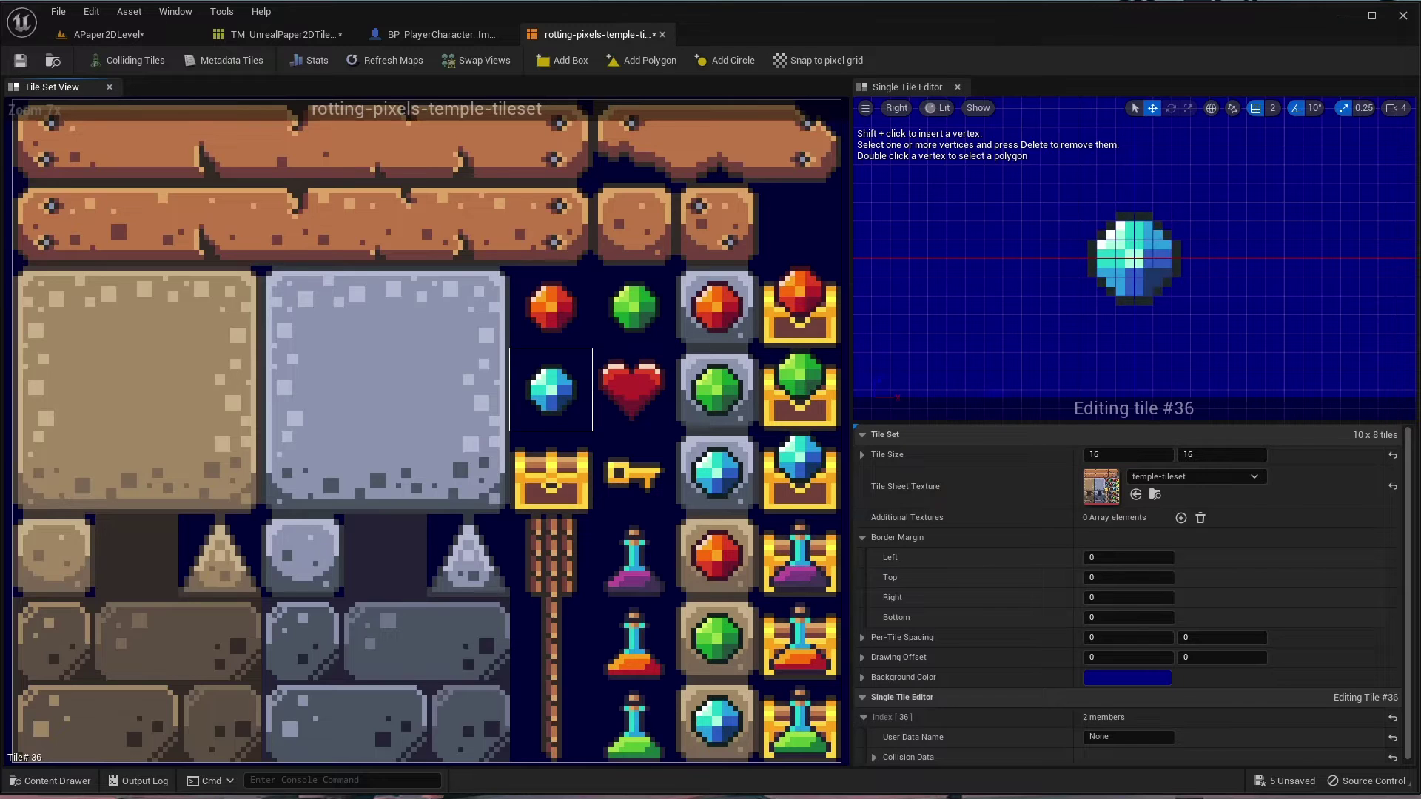
- Open the temple-tiled-map tile map and widen its viewport to show more of the platforms
{"action": "left_click", "coordinate": [51, 781]}
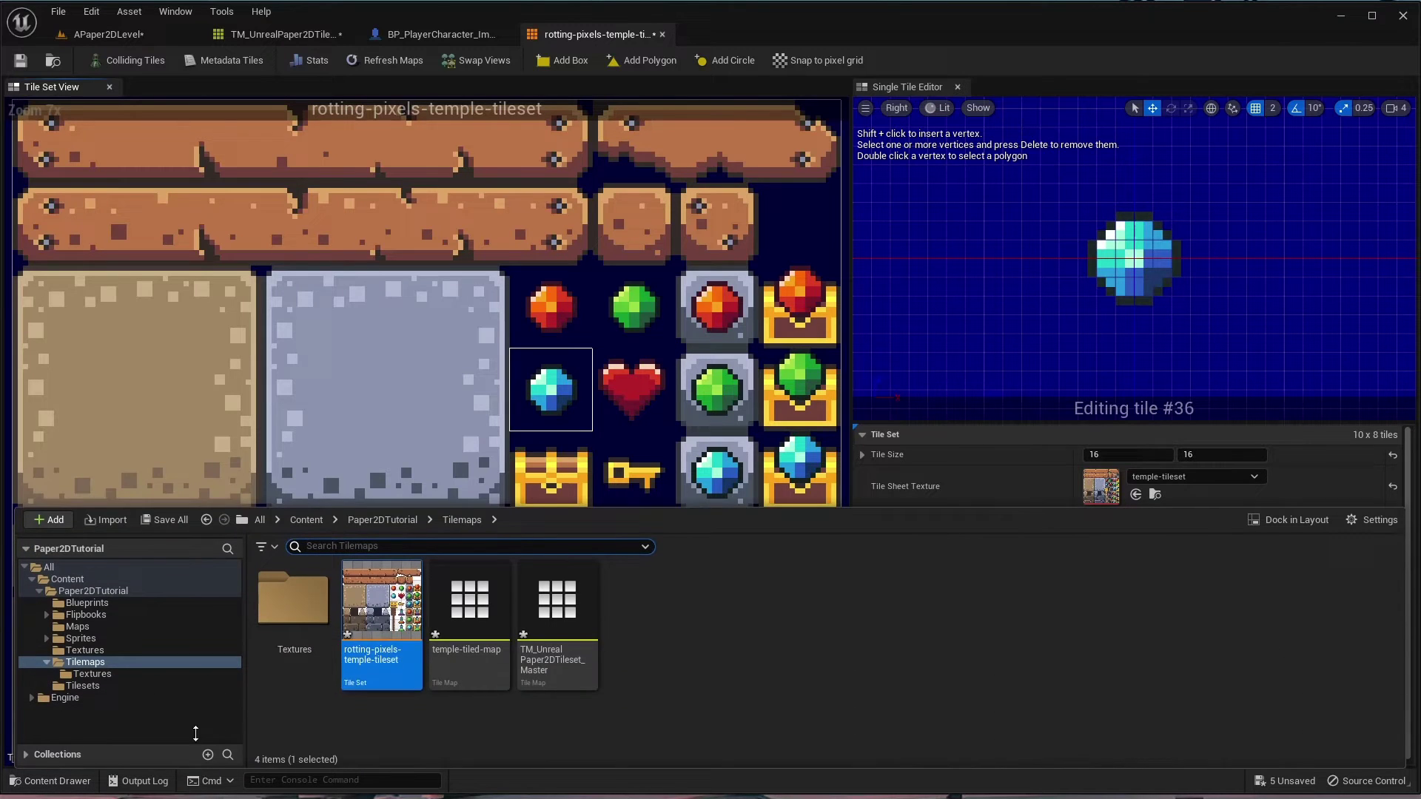
{"action": "double_click", "coordinate": [475, 618]}
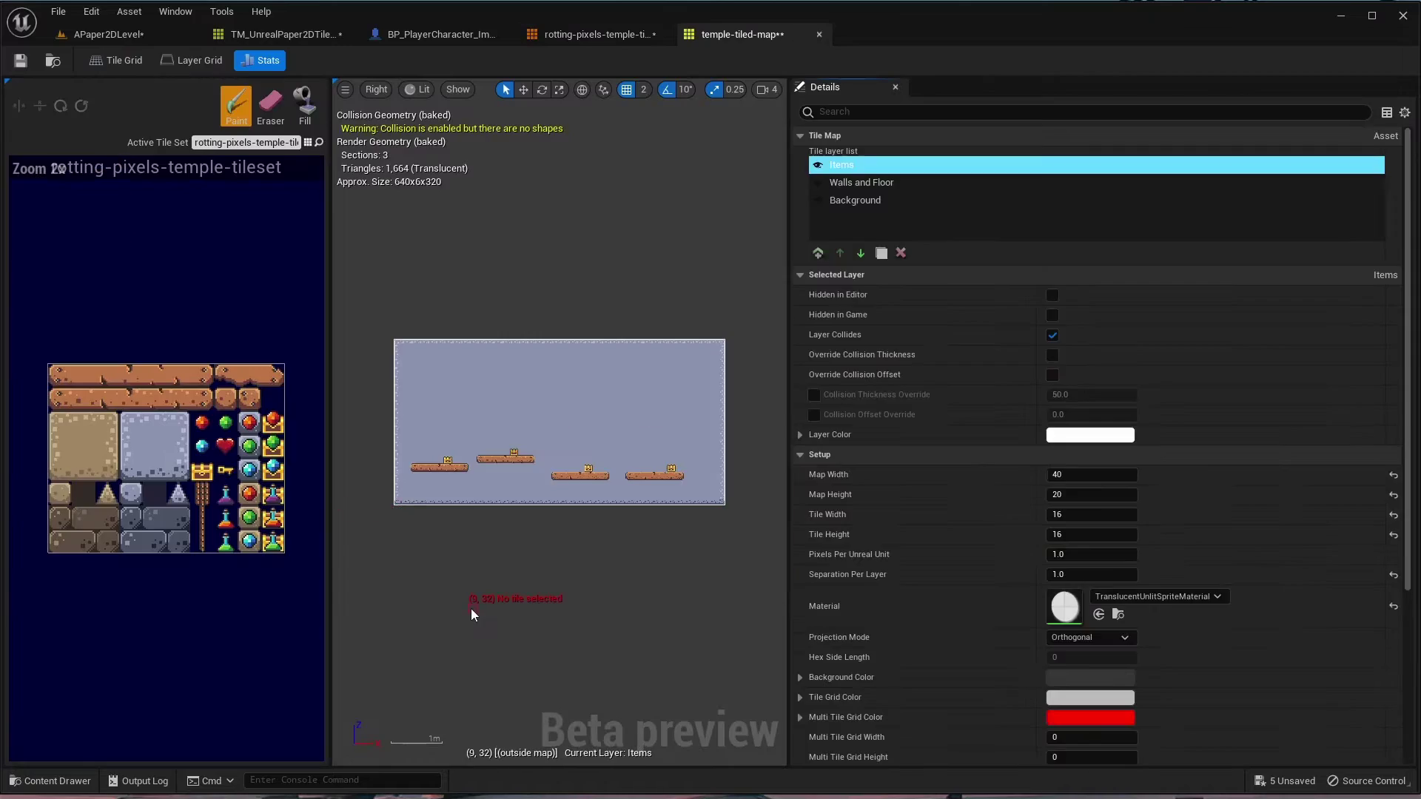
{"action": "scroll", "coordinate": [486, 487], "scroll_direction": "up", "scroll_amount": 5}
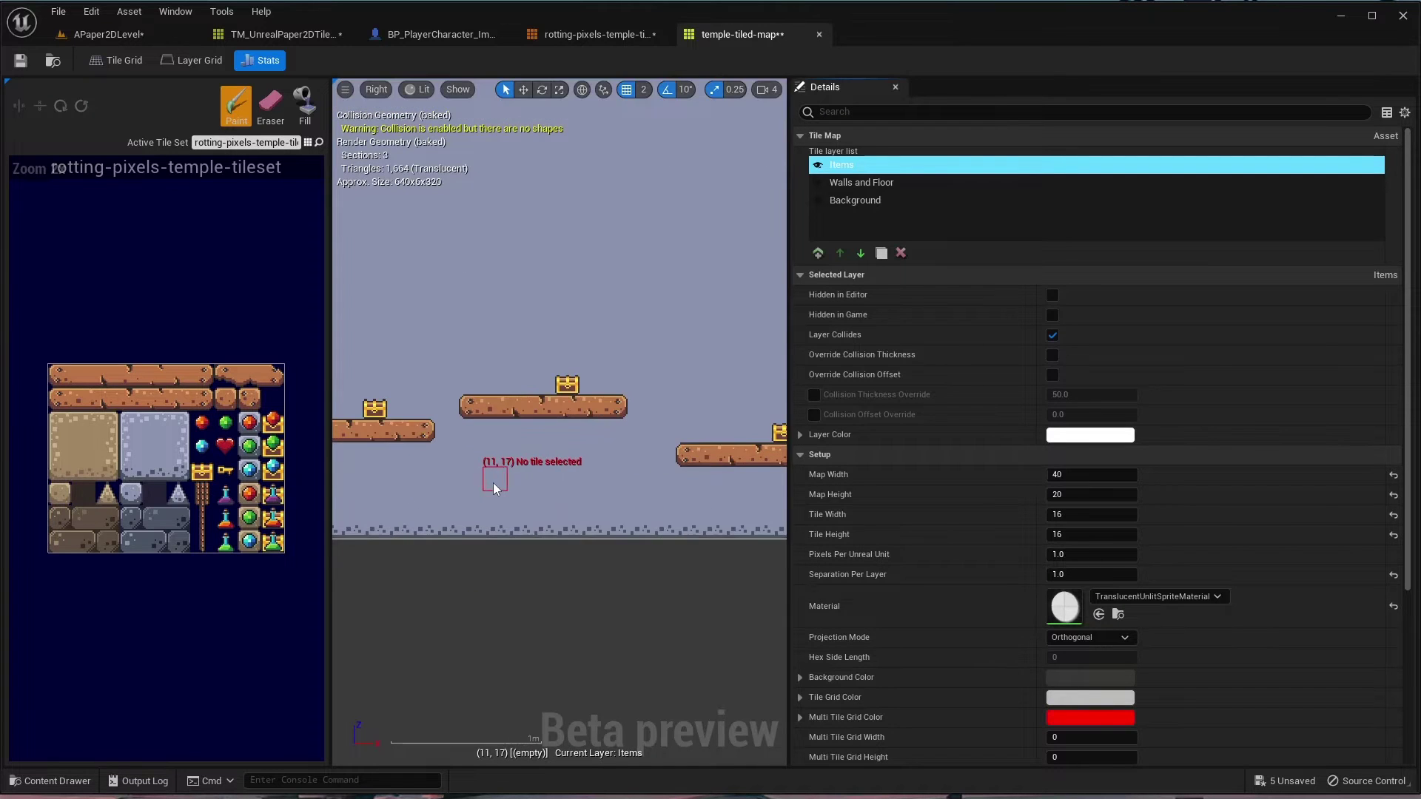
{"action": "right_click_drag", "start_coordinate": [493, 483], "coordinate": [650, 565]}
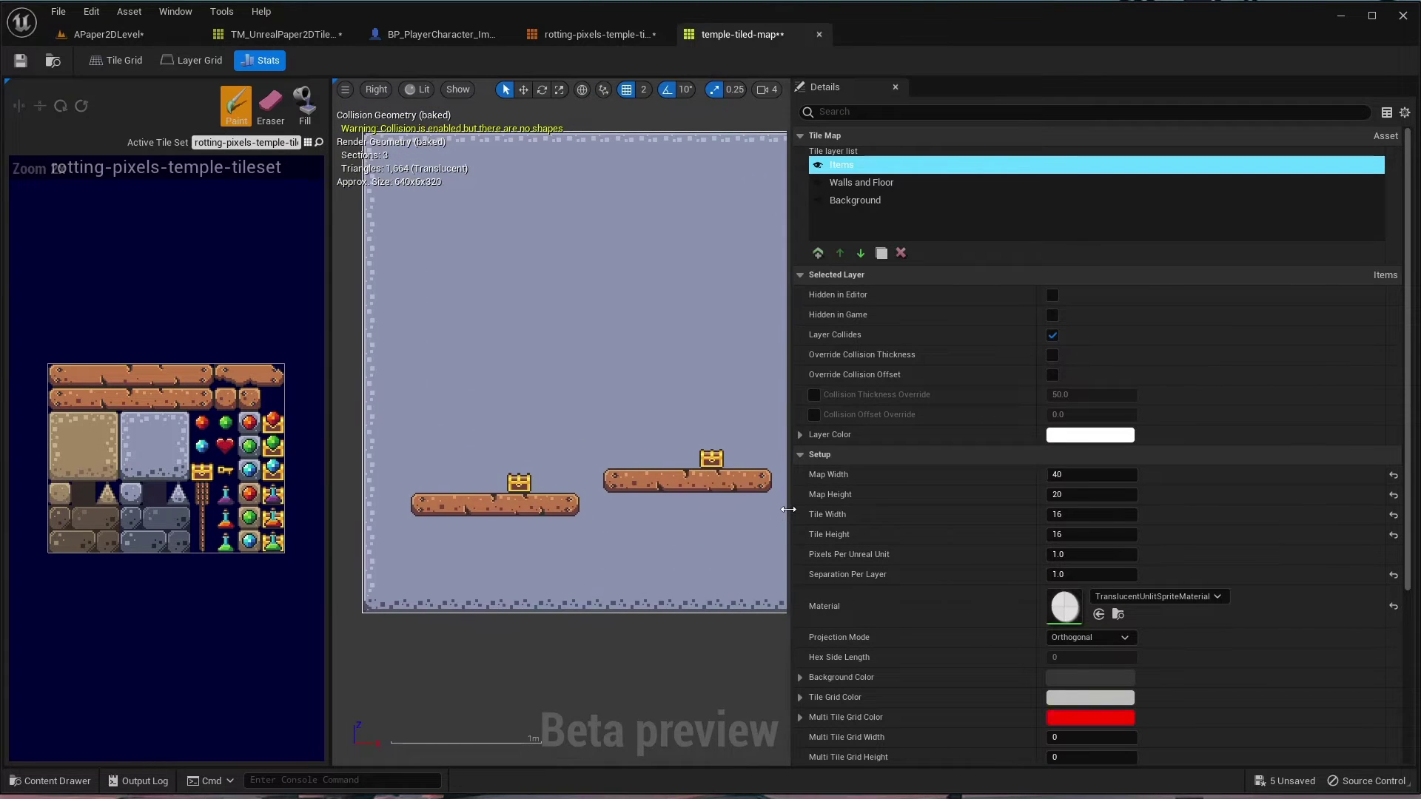
{"action": "left_click_drag", "start_coordinate": [789, 508], "coordinate": [1138, 494]}
{"action": "right_click_drag", "start_coordinate": [1031, 427], "coordinate": [783, 421]}
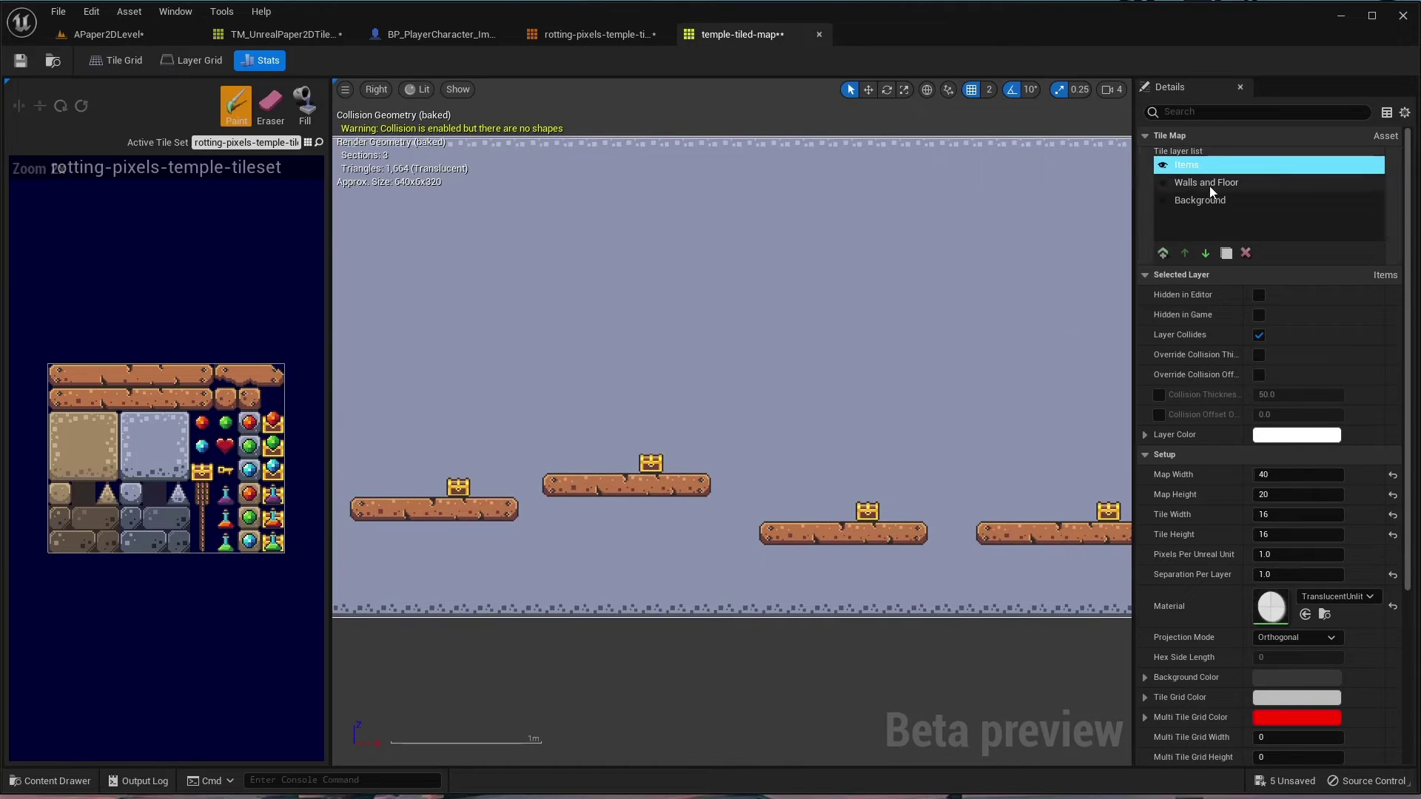
- Hide and show the Walls and Floor and Background layers in turn to check what each one holds
{"action": "left_click", "coordinate": [1166, 183]}
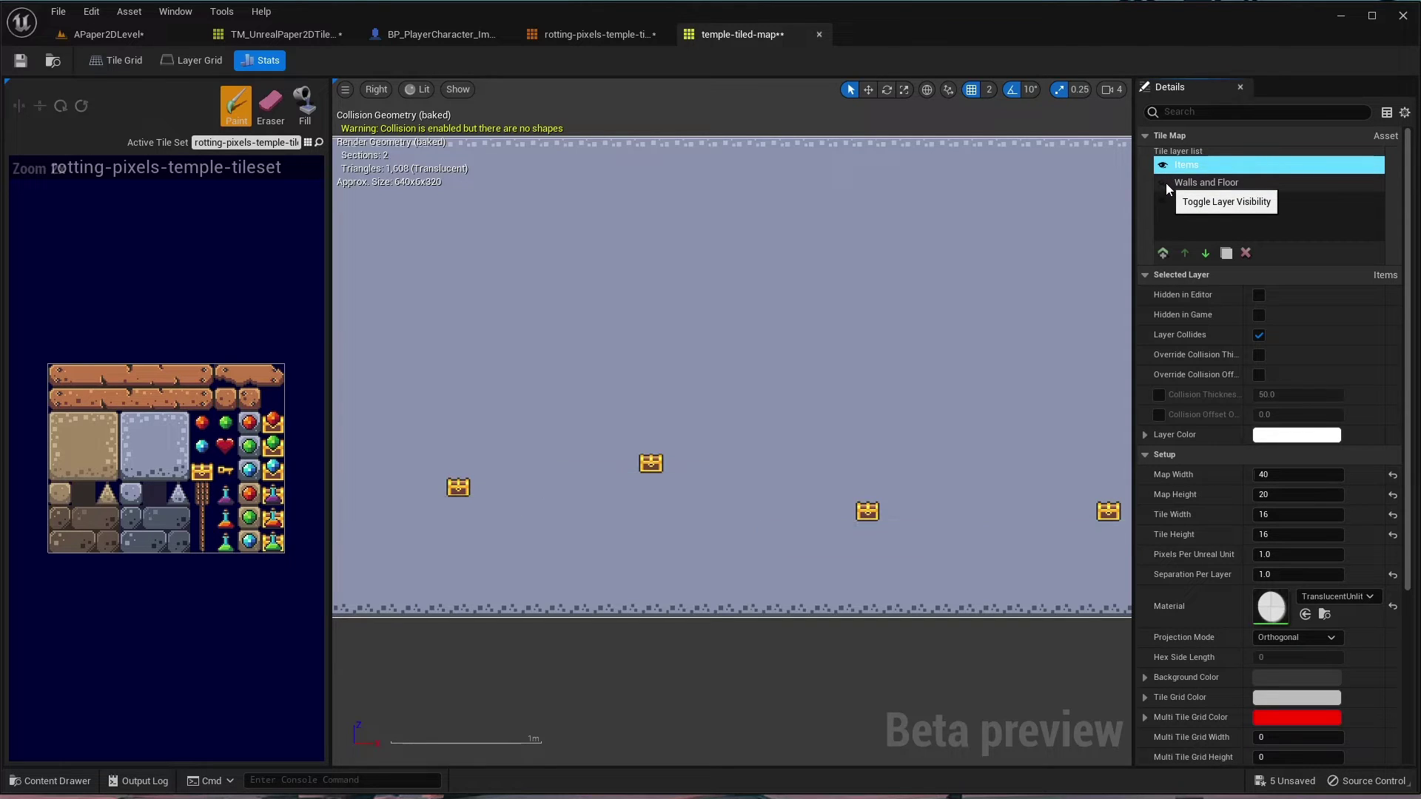
{"action": "left_click", "coordinate": [1165, 183]}
{"action": "left_click", "coordinate": [1166, 201]}
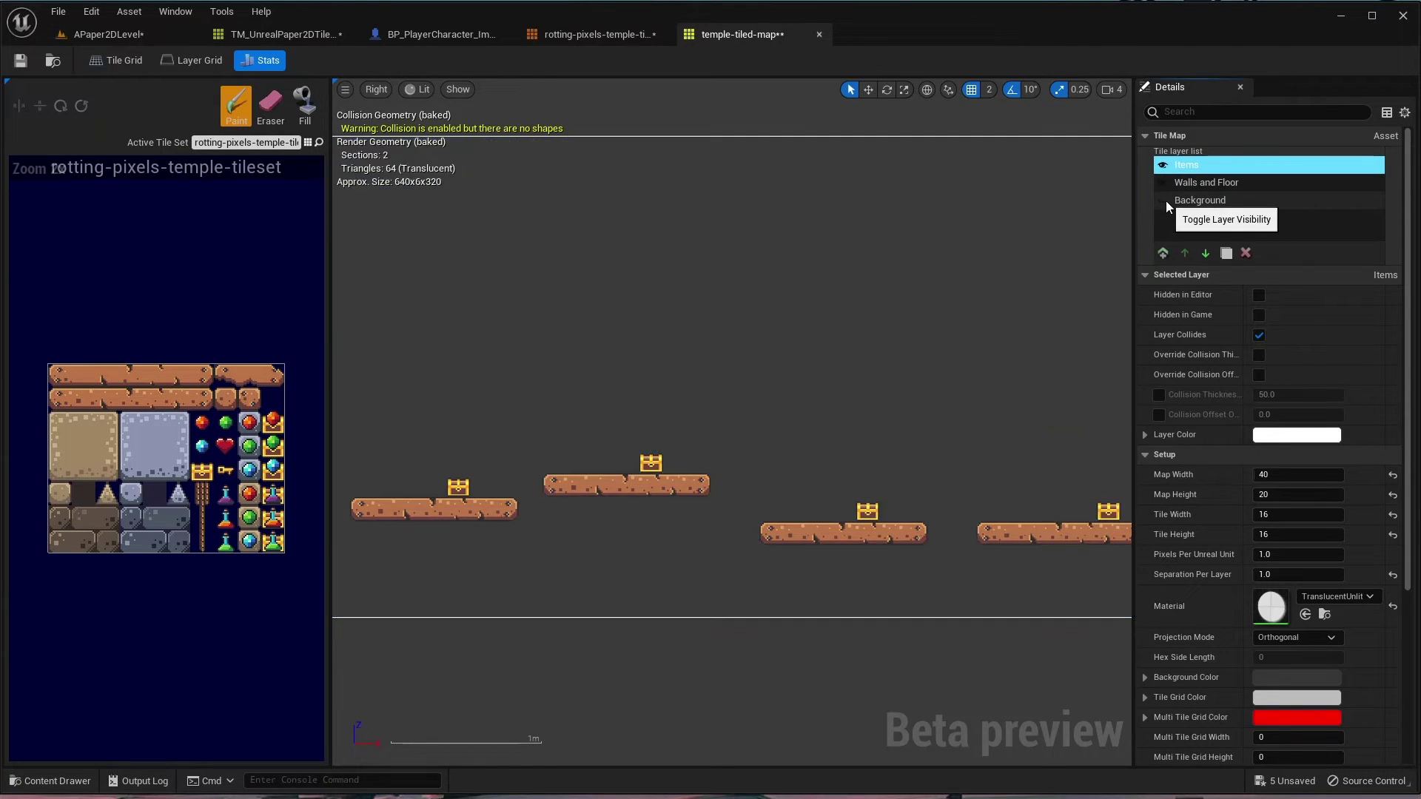
{"action": "left_click", "coordinate": [1166, 201]}
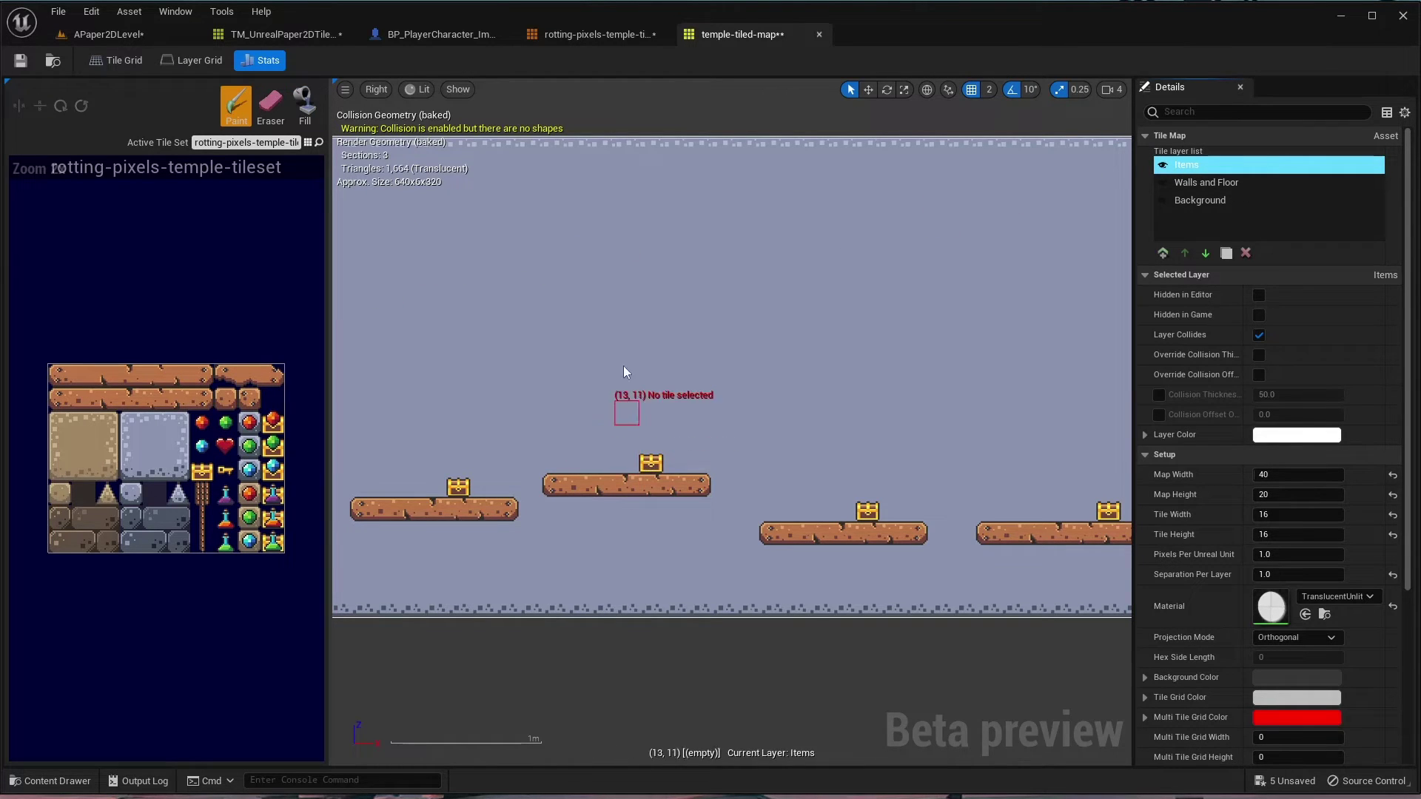
- Erase the chest above the second platform from the Items layer and set the map's separation per layer to 5
{"action": "left_click", "coordinate": [270, 106]}
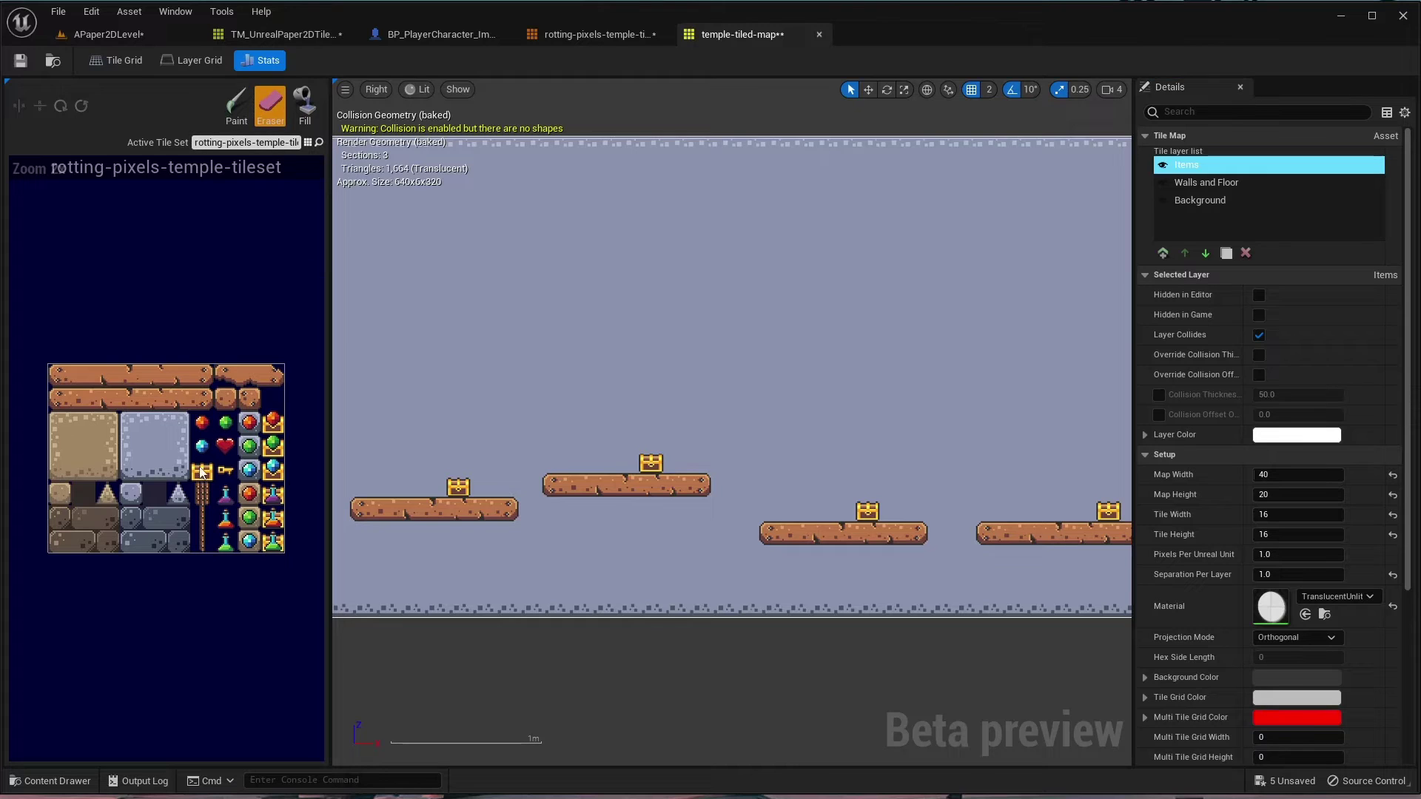
{"action": "left_click", "coordinate": [650, 464]}
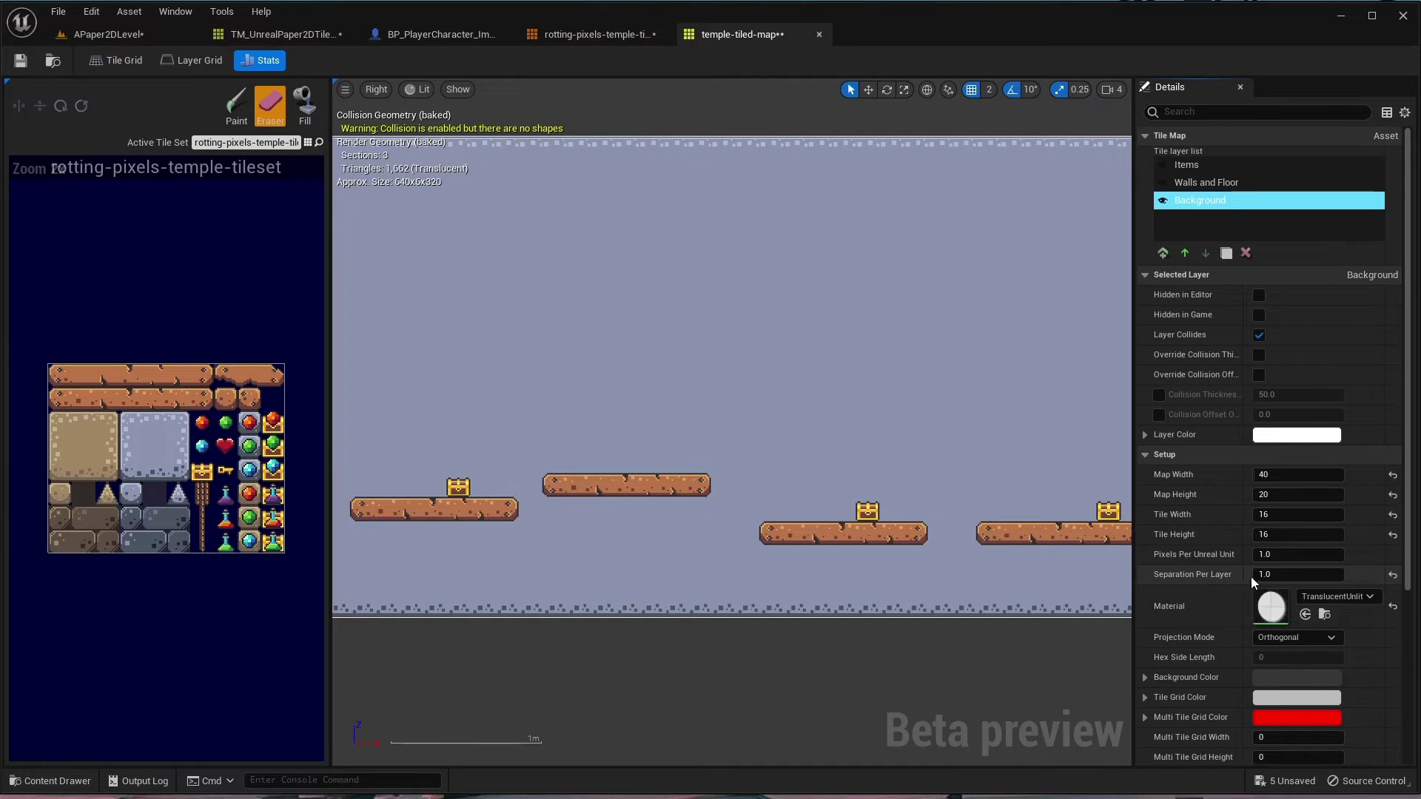
{"action": "left_click", "coordinate": [1281, 575]}
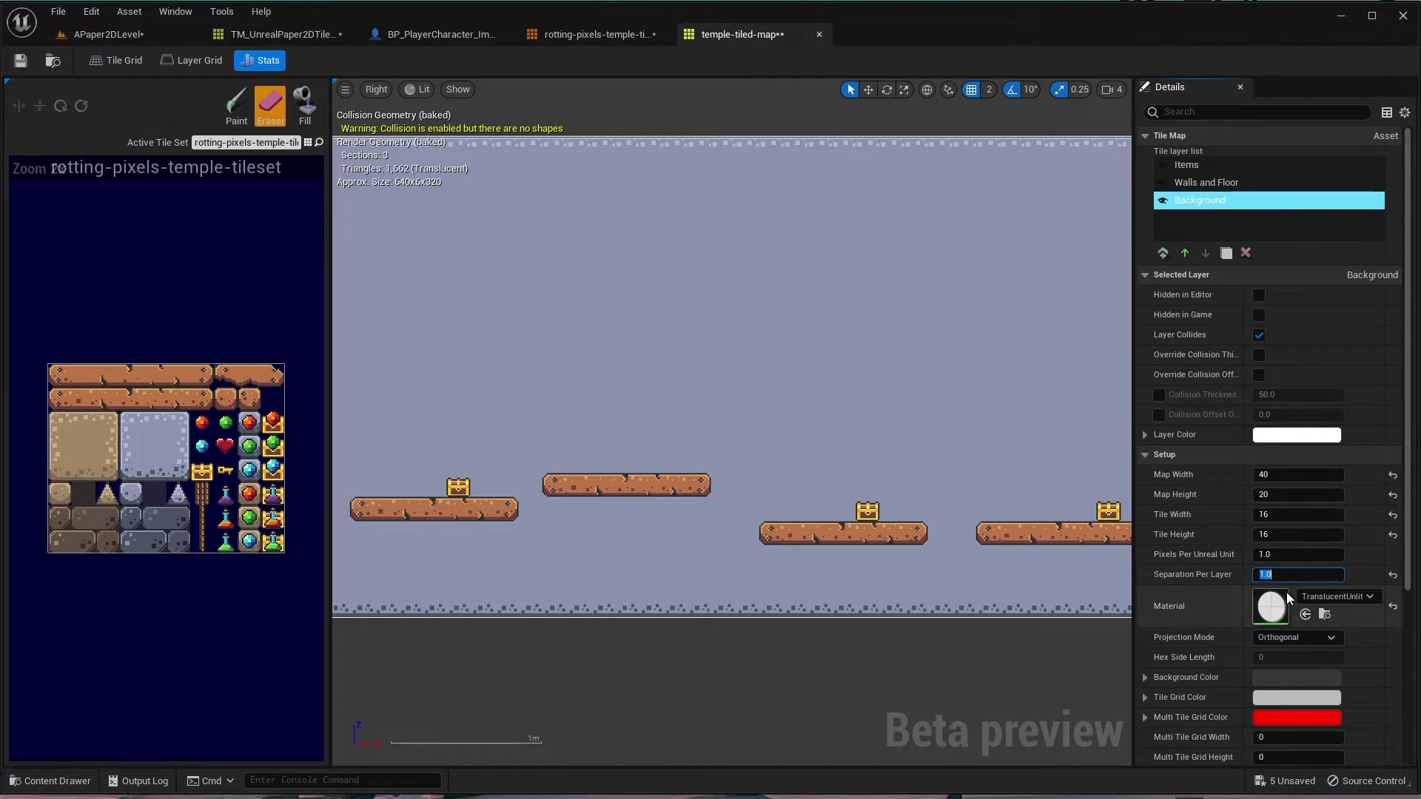
{"action": "type", "text": "5"}
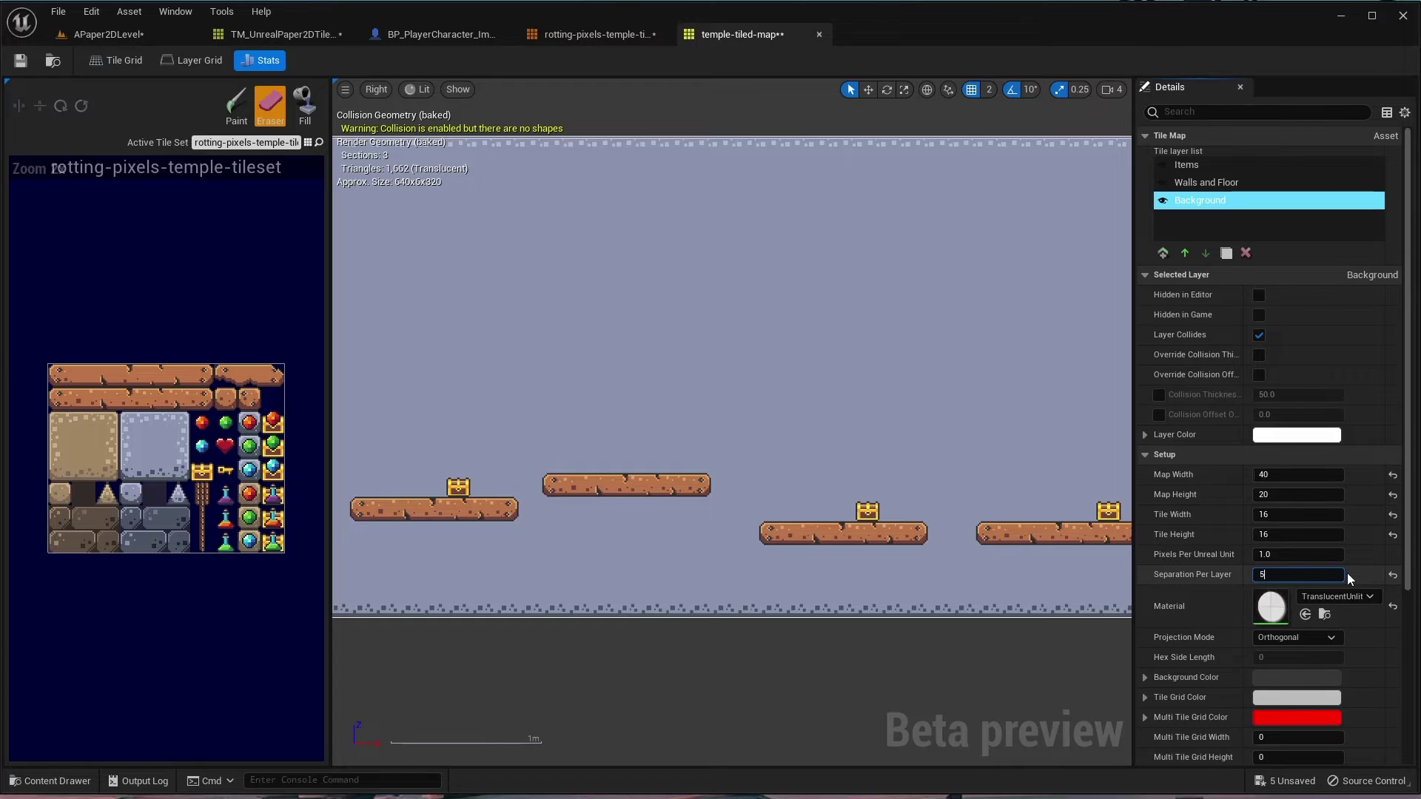
{"action": "key", "text": "Return"}
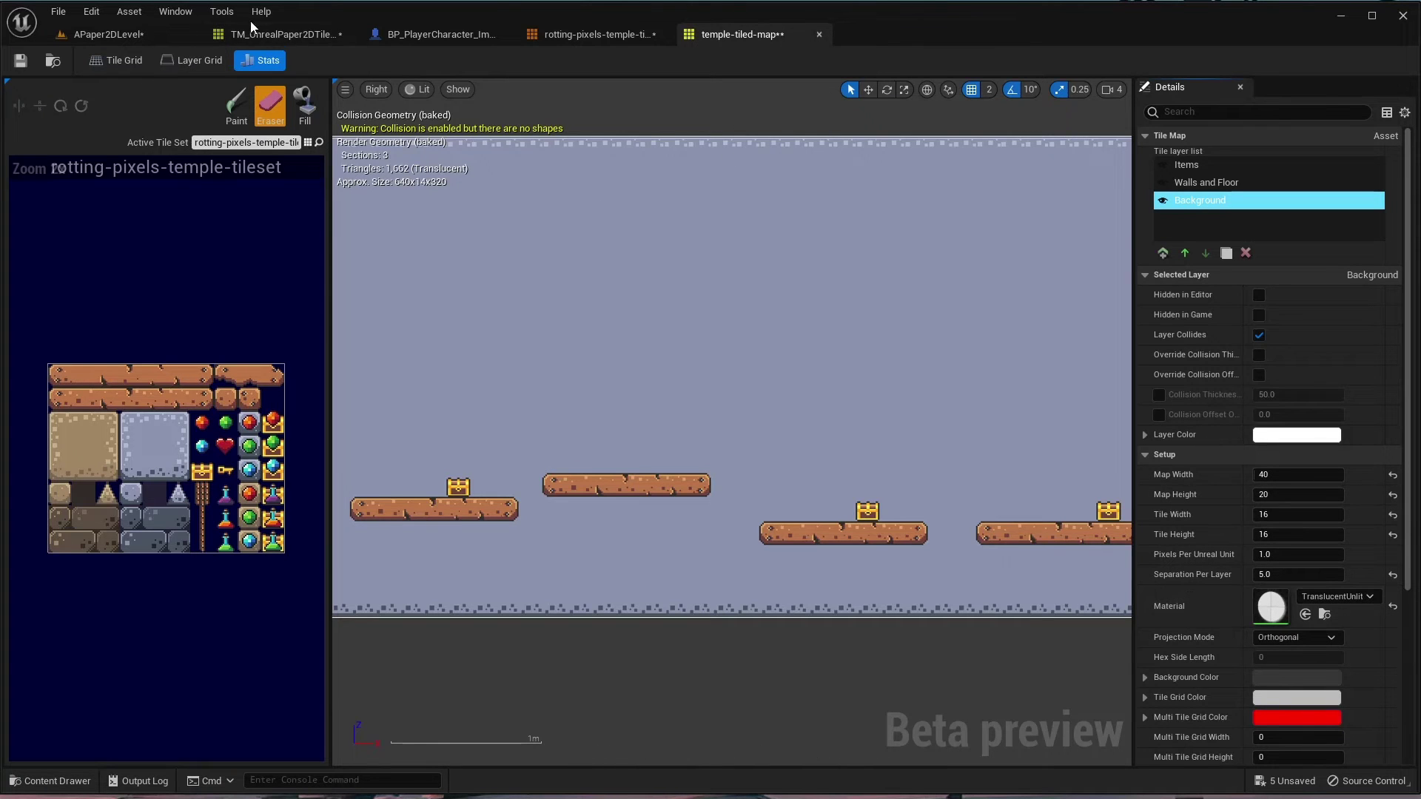
- Assign MaskedUnlitSpriteMaterial to temple-tiled-map, matching the TM_UnrealPaper2DTileset tile map, and save the map
{"action": "left_click", "coordinate": [273, 37]}
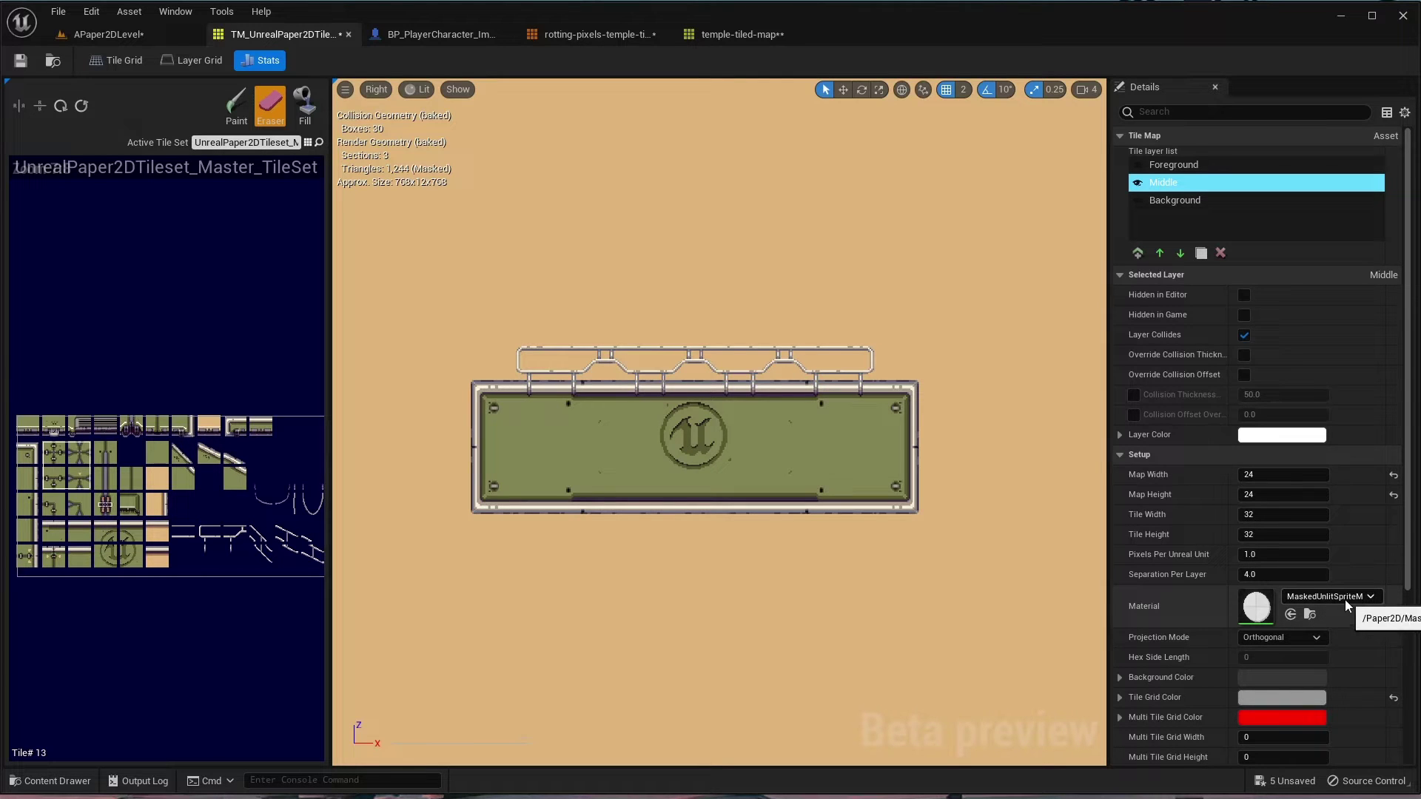
{"action": "left_click", "coordinate": [763, 37]}
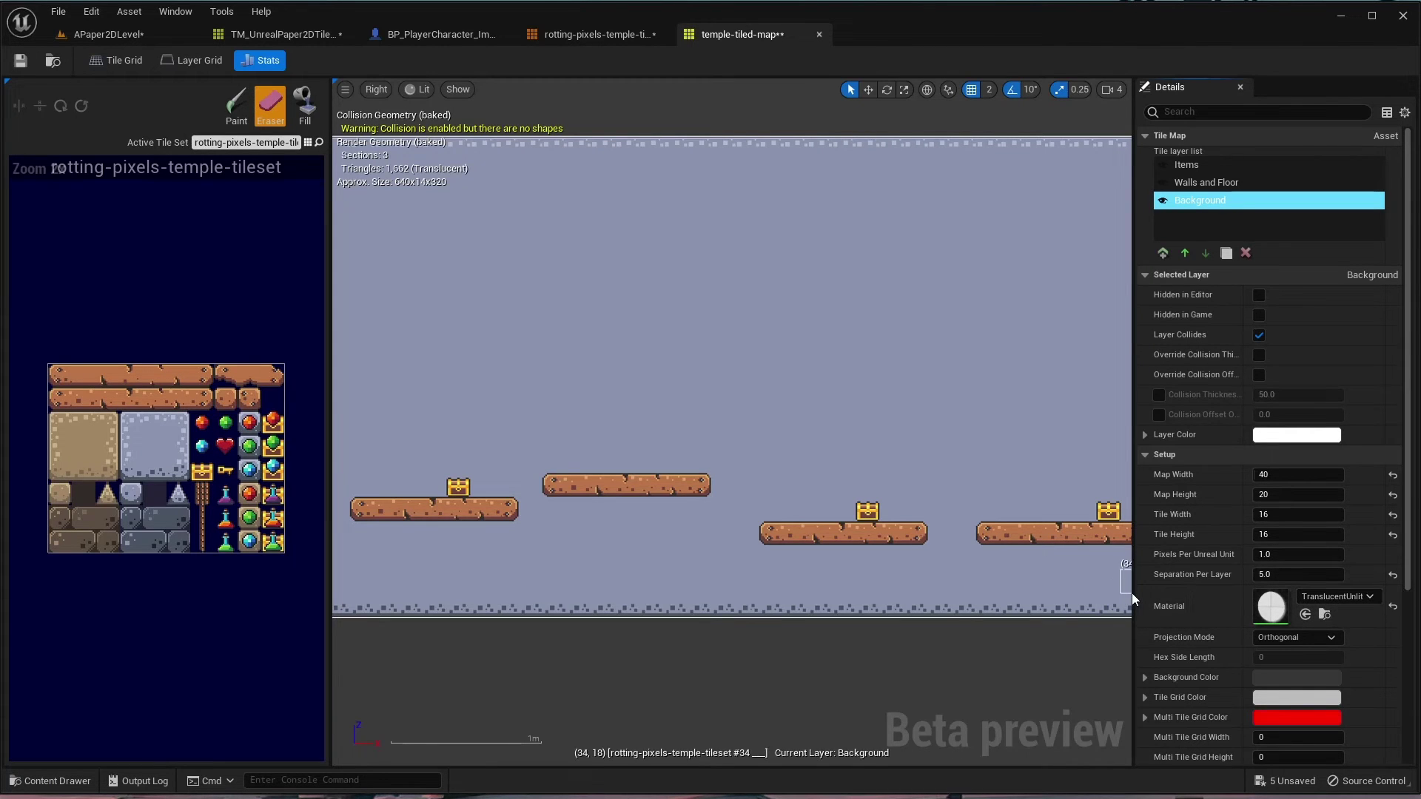
{"action": "left_click_drag", "start_coordinate": [1131, 592], "coordinate": [628, 561]}
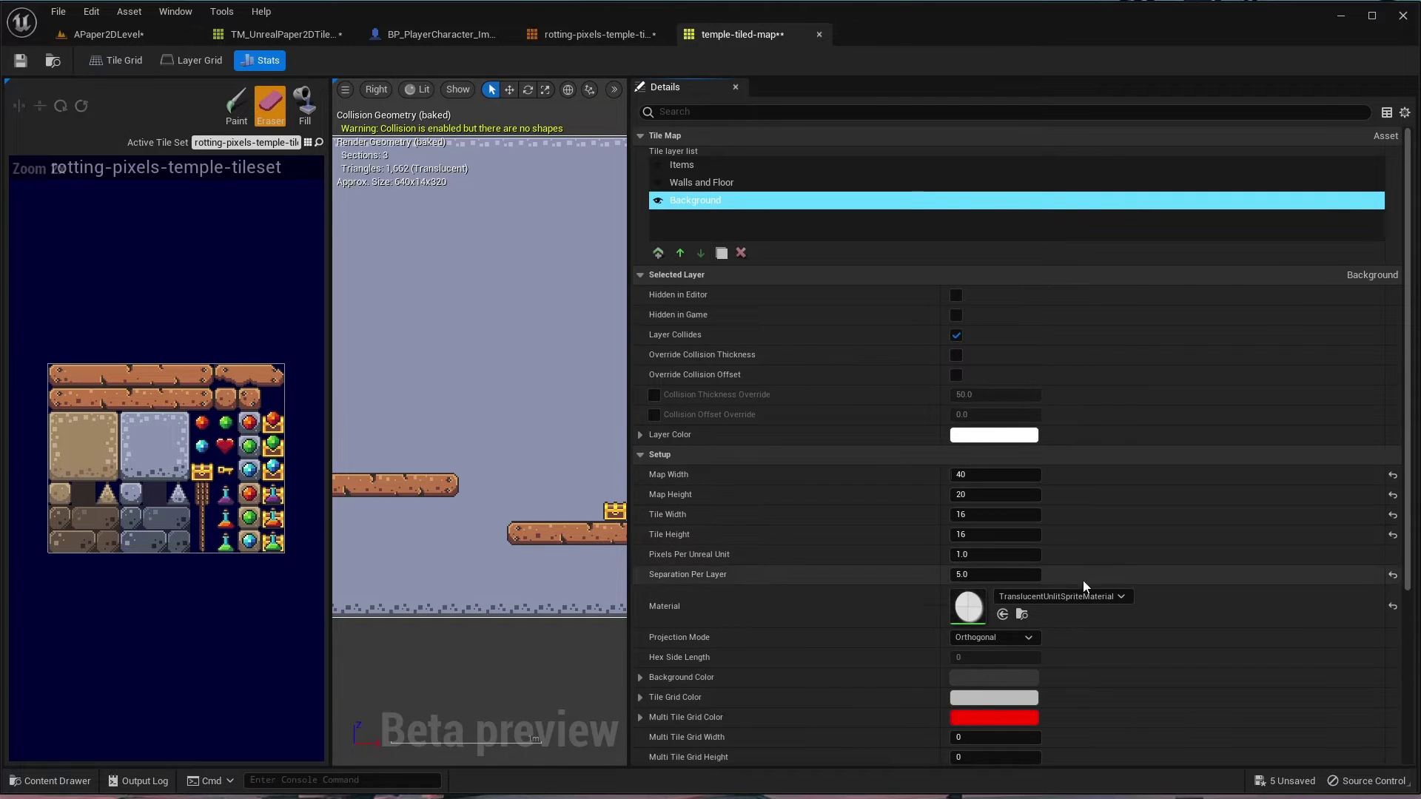
{"action": "left_click", "coordinate": [1122, 596]}
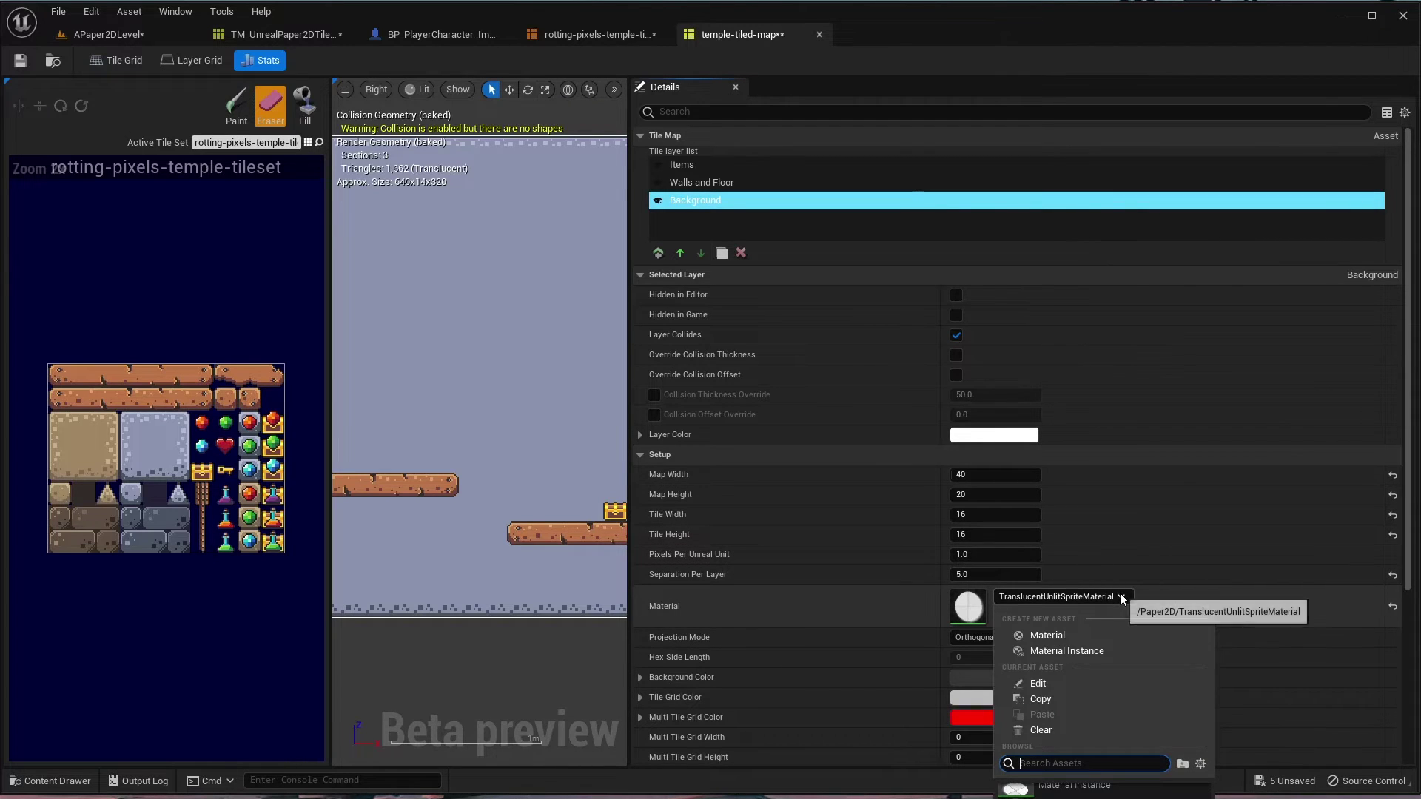
{"action": "scroll", "coordinate": [1125, 562], "scroll_direction": "down", "scroll_amount": 2}
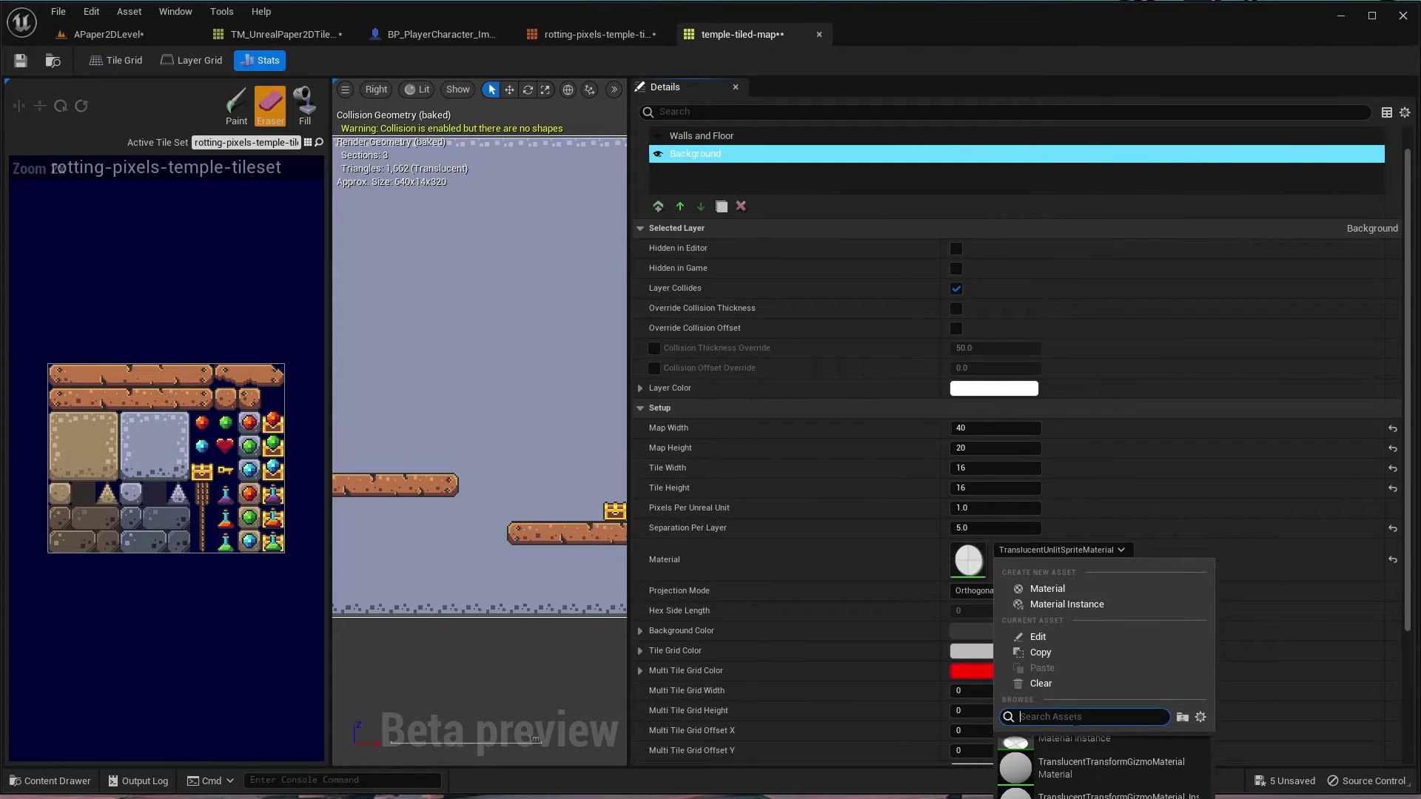
{"action": "left_click", "coordinate": [1200, 717]}
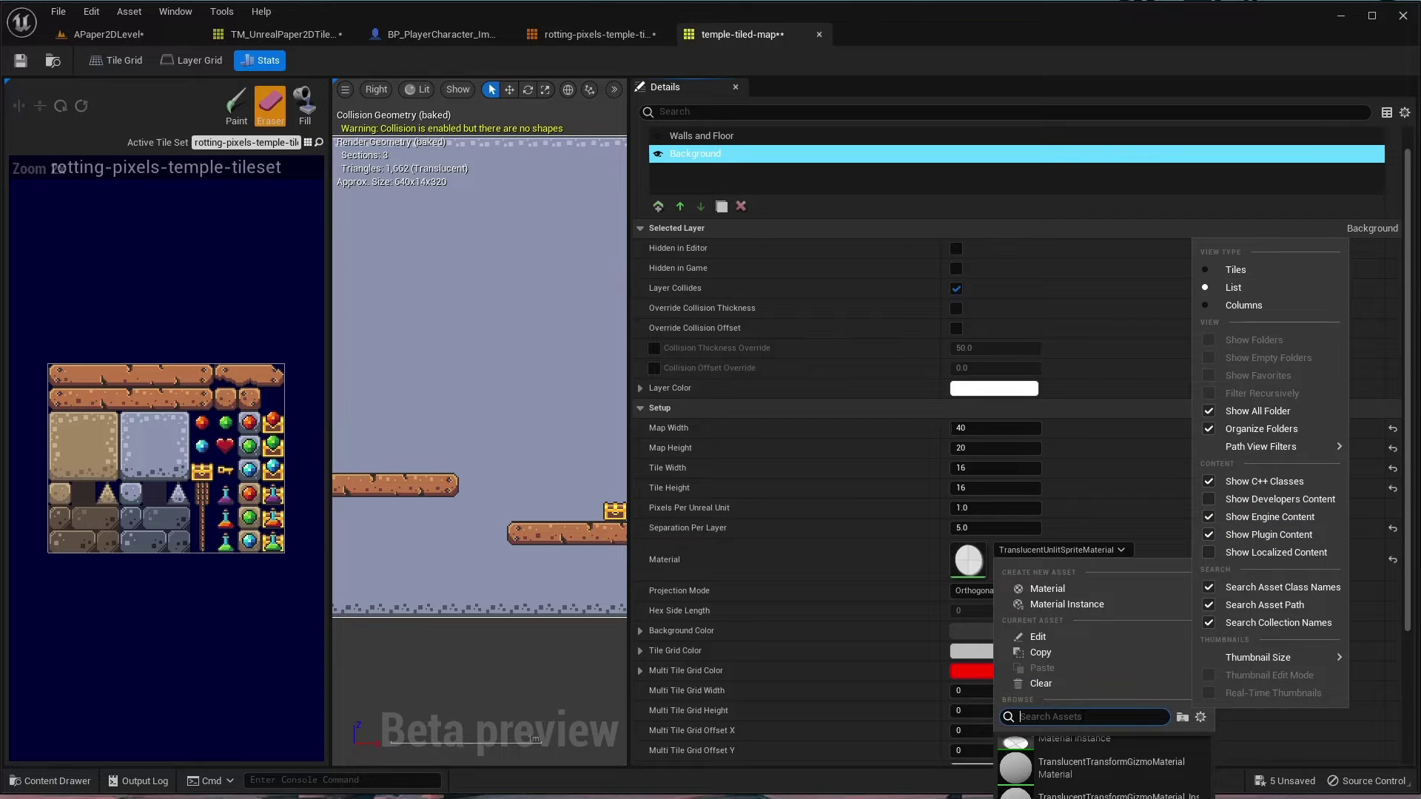
{"action": "type", "text": "maske"}
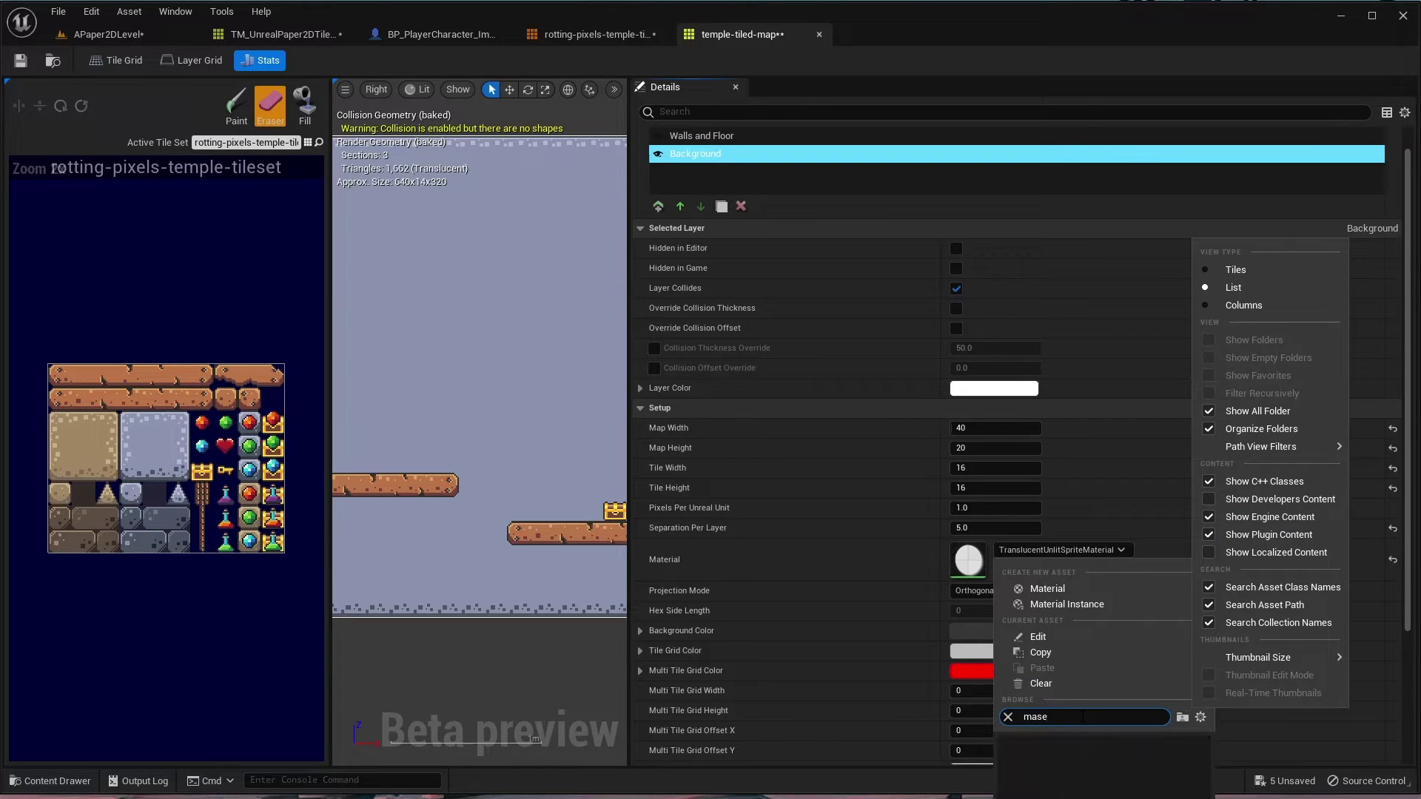
{"action": "type", "text": "dunlit"}
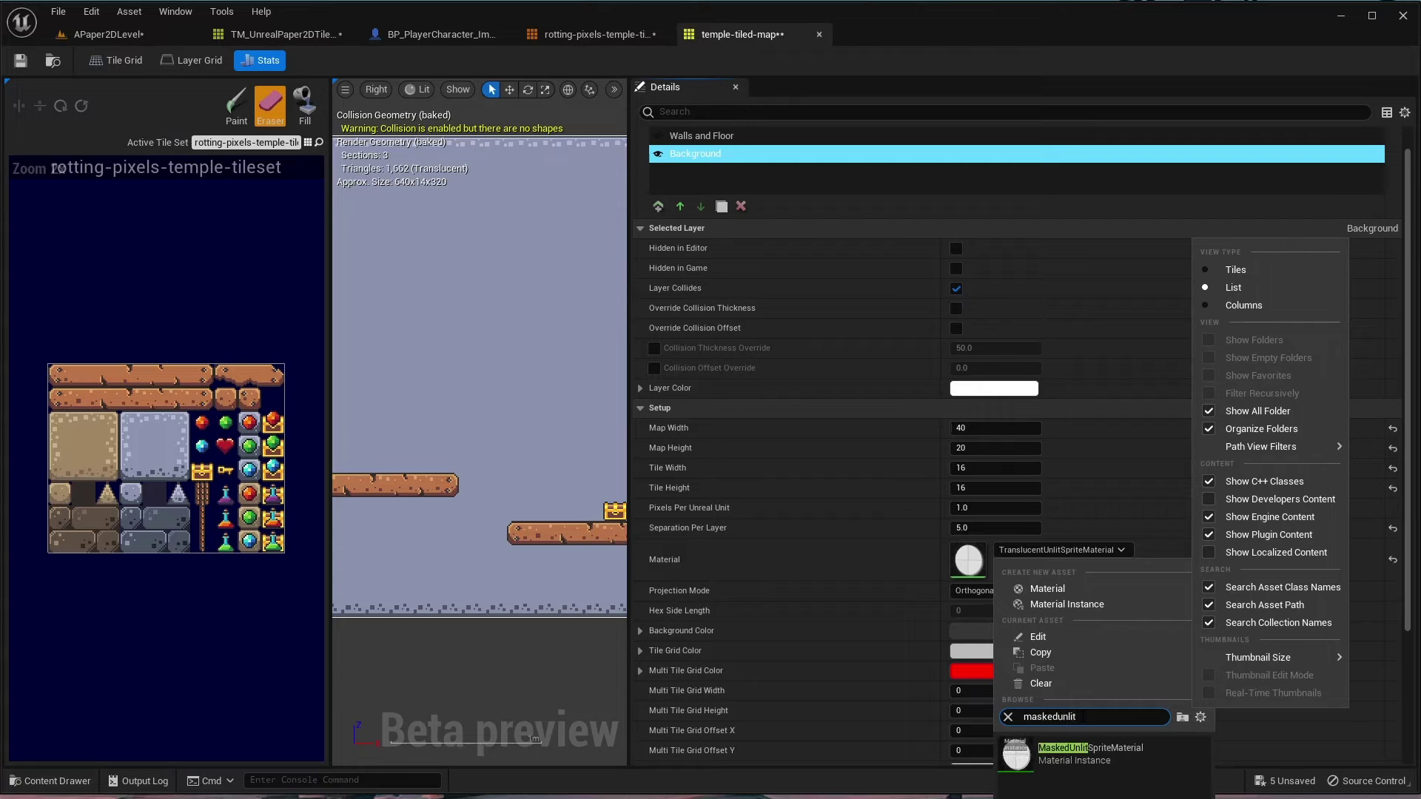
{"action": "left_click", "coordinate": [1103, 757]}
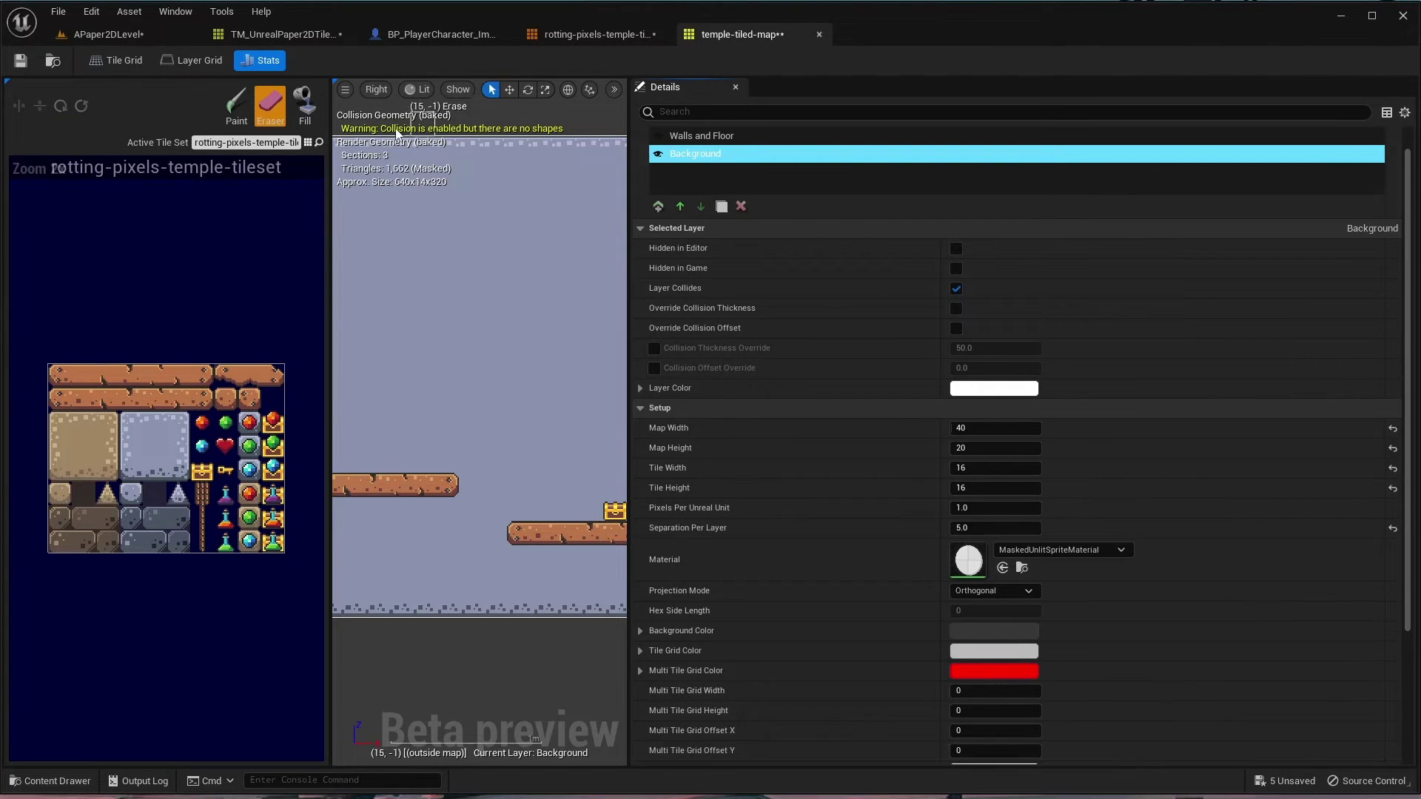
{"action": "key", "text": "ctrl+s"}
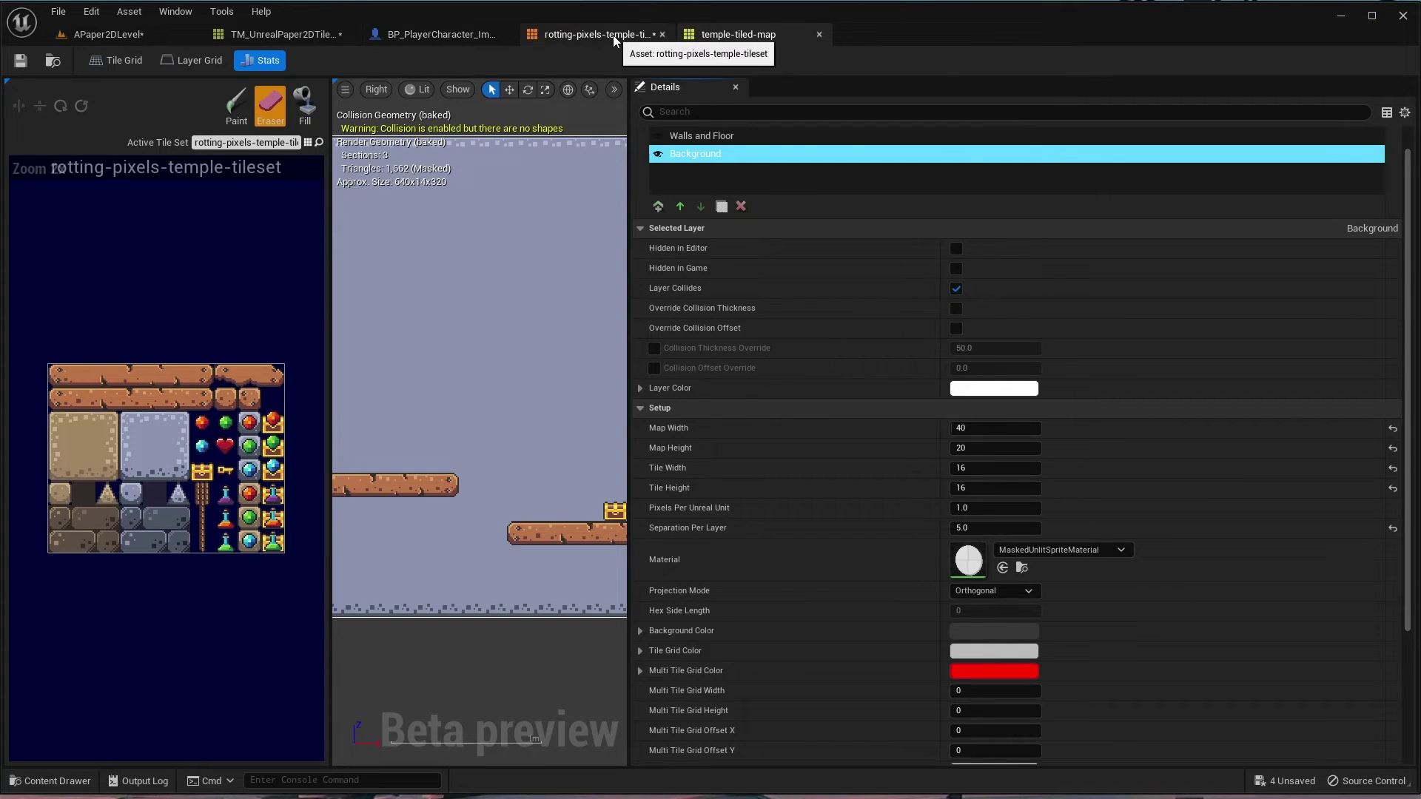
- Place the temple-tiled-map asset in APaper2DLevel on the empty area beside the tan tile map, at about X 108, Z -254
{"action": "left_click", "coordinate": [281, 34]}
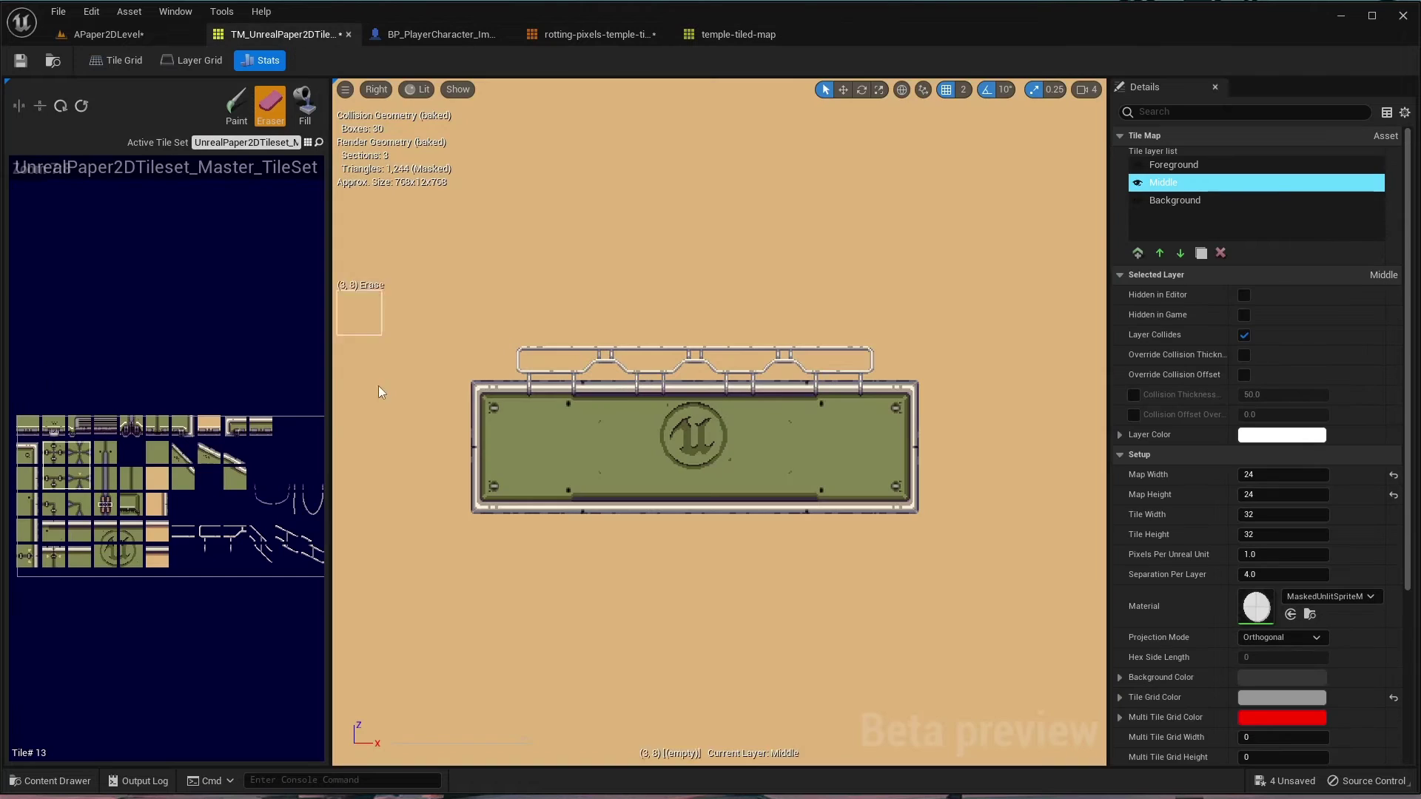
{"action": "left_click", "coordinate": [107, 35]}
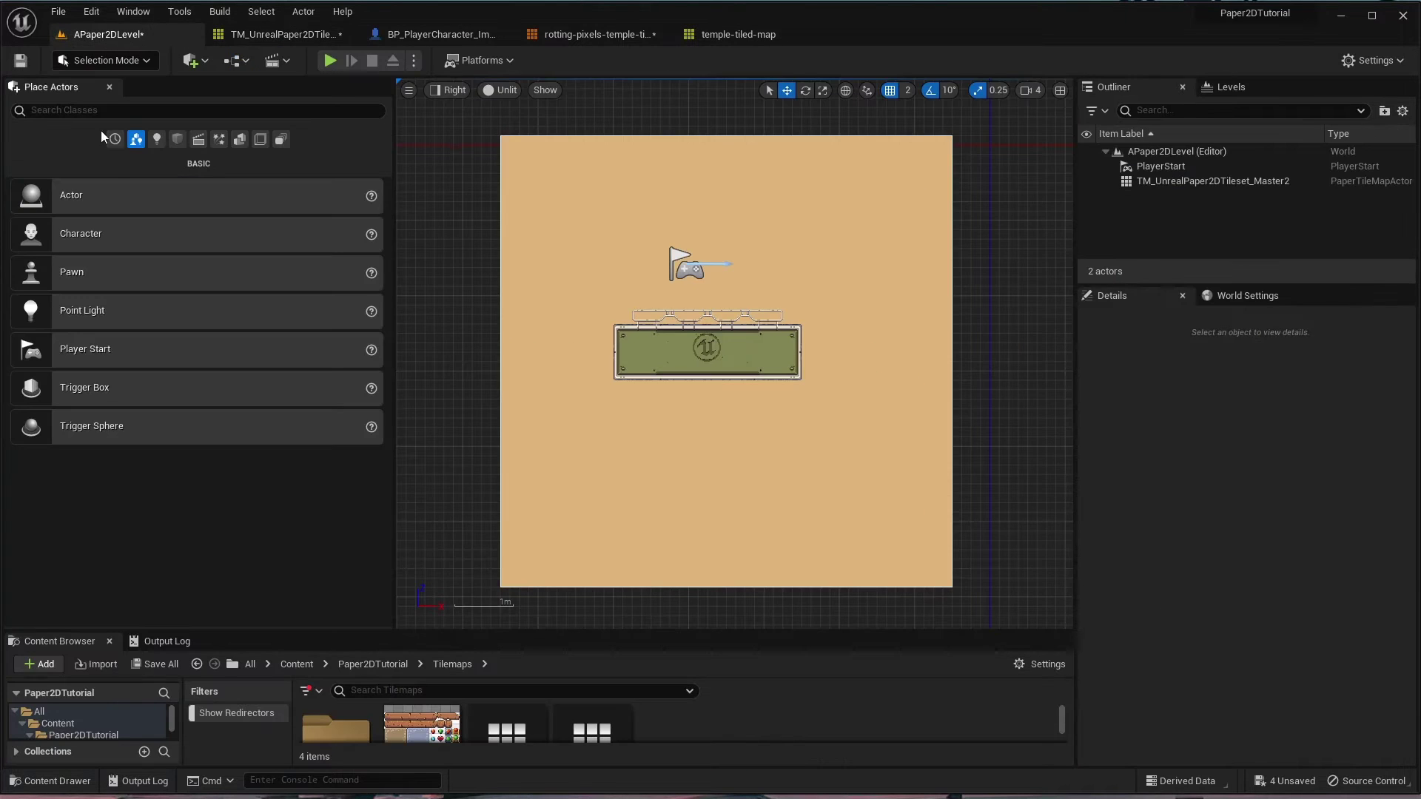
{"action": "right_click_drag", "start_coordinate": [821, 482], "coordinate": [397, 472]}
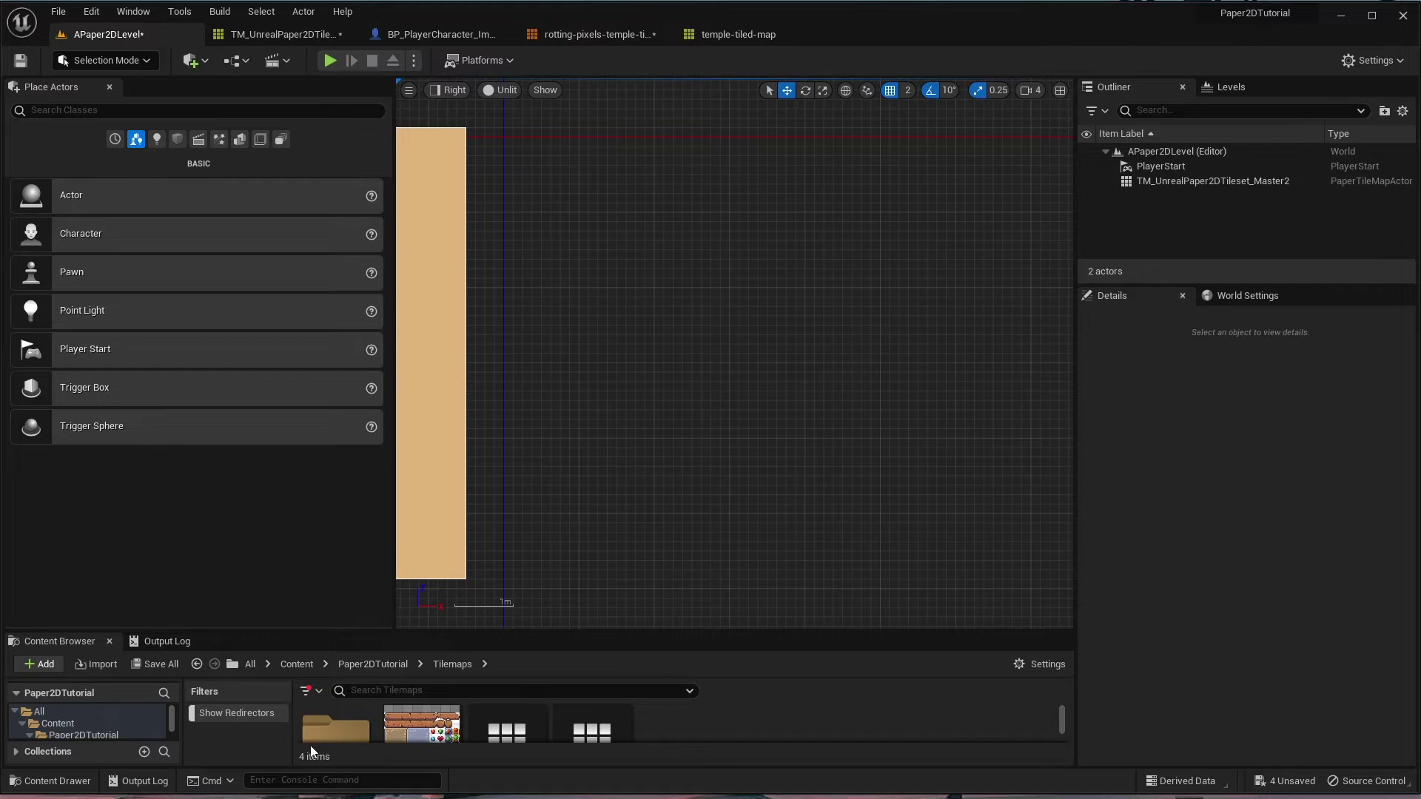
{"action": "left_click_drag", "start_coordinate": [431, 632], "coordinate": [411, 510]}
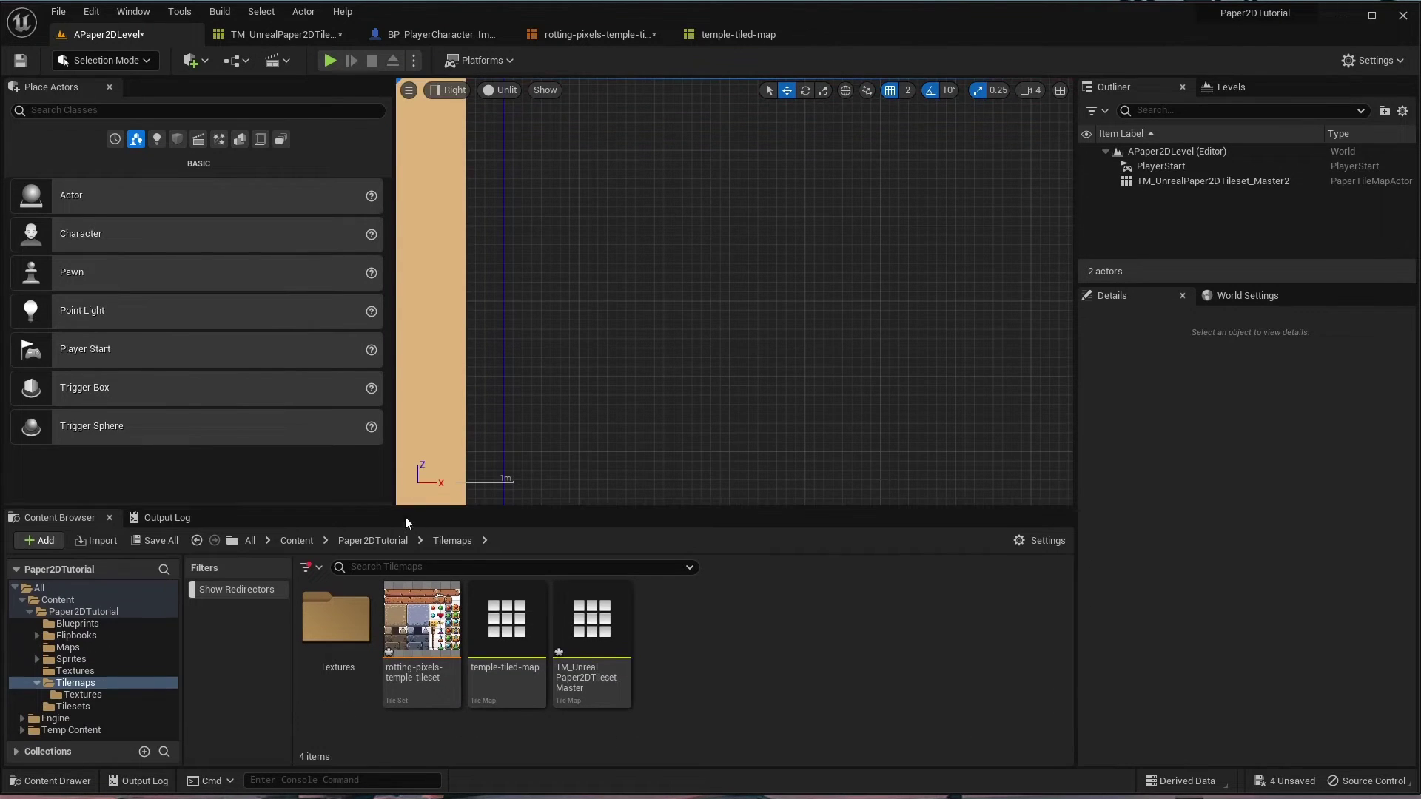
{"action": "left_click_drag", "start_coordinate": [509, 644], "coordinate": [567, 224]}
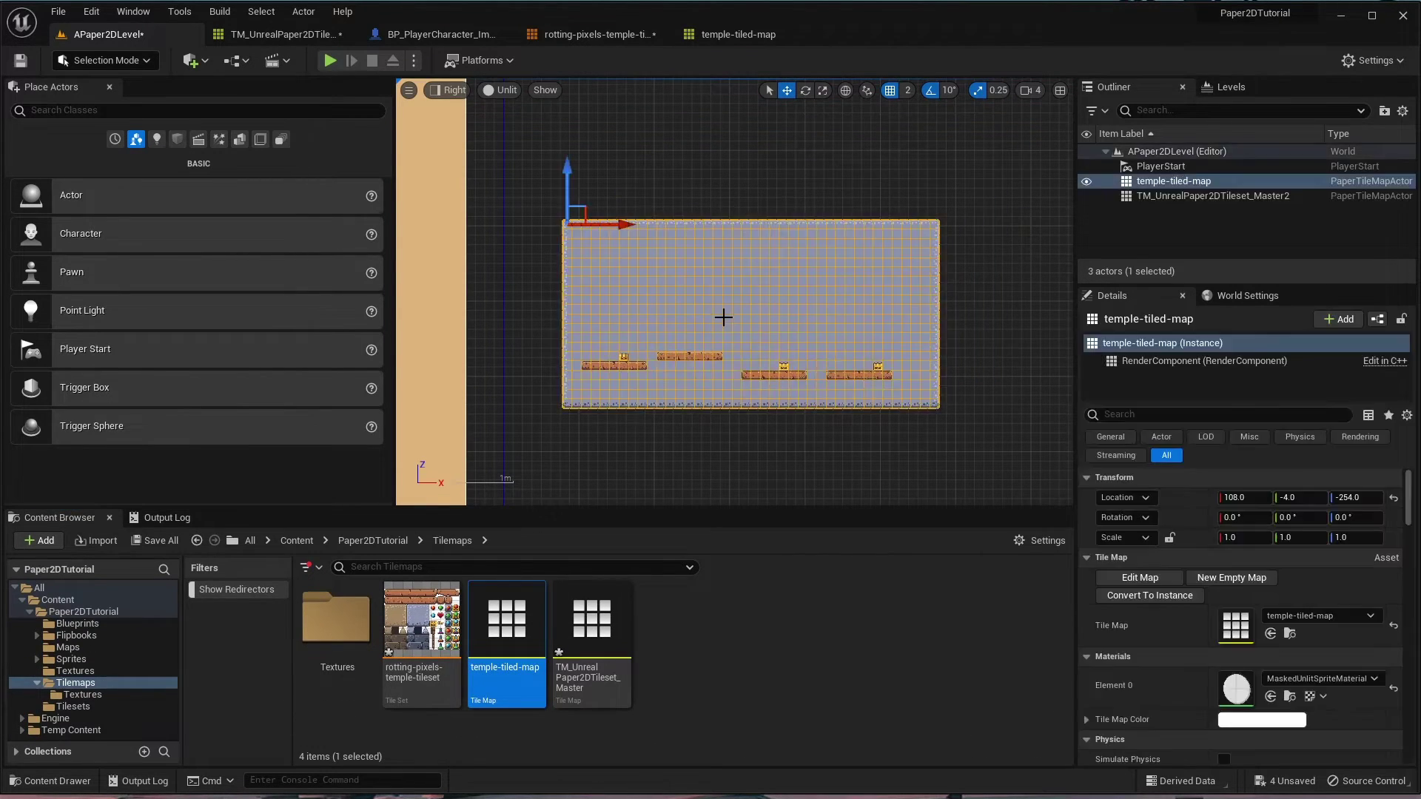
- Move PlayerStart from the tan map into the temple map, above its first platform at about X 162, Z -360
{"action": "scroll", "coordinate": [737, 332], "scroll_direction": "up", "scroll_amount": 4}
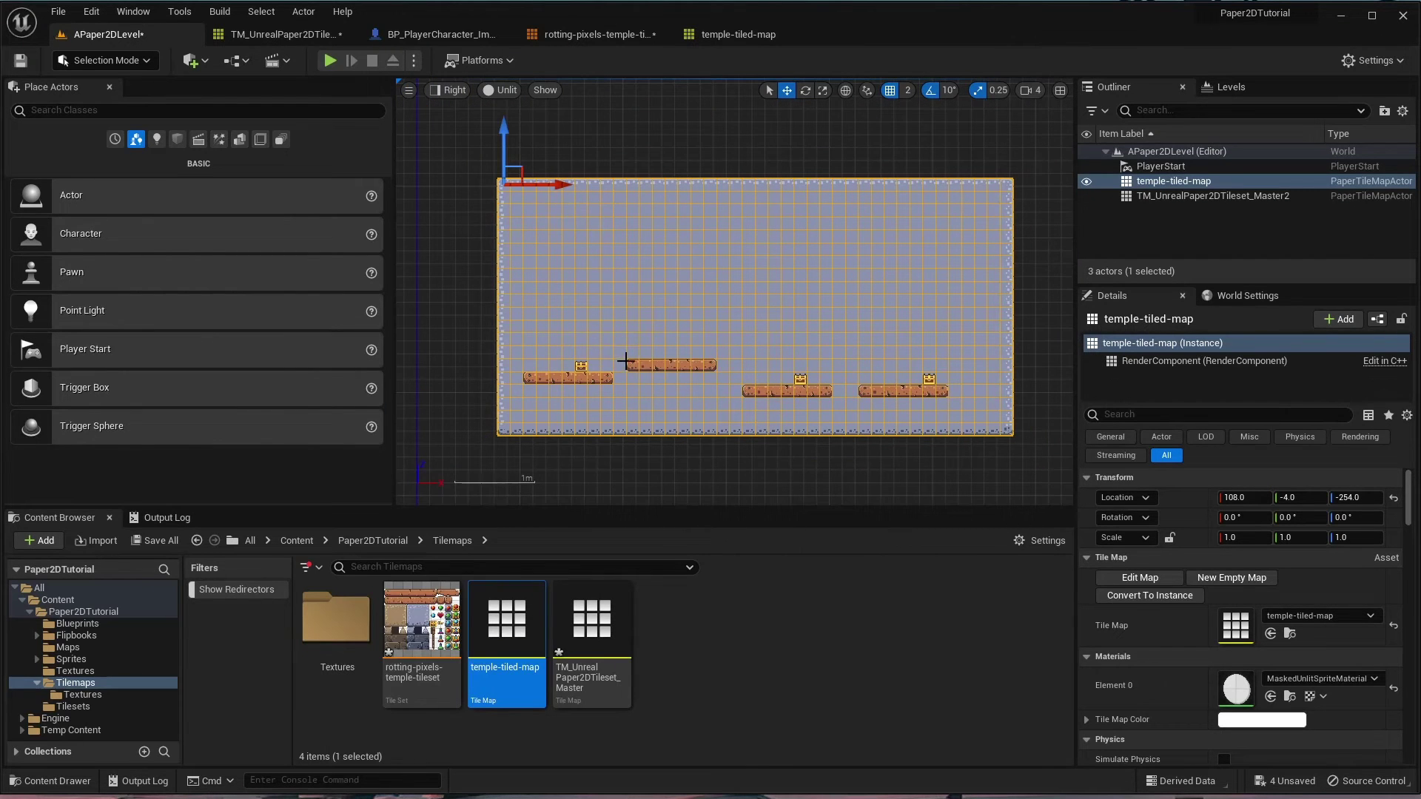
{"action": "scroll", "coordinate": [623, 356], "scroll_direction": "down", "scroll_amount": 2}
{"action": "scroll", "coordinate": [622, 356], "scroll_direction": "down", "scroll_amount": 6}
{"action": "right_click_drag", "start_coordinate": [521, 327], "coordinate": [624, 327]}
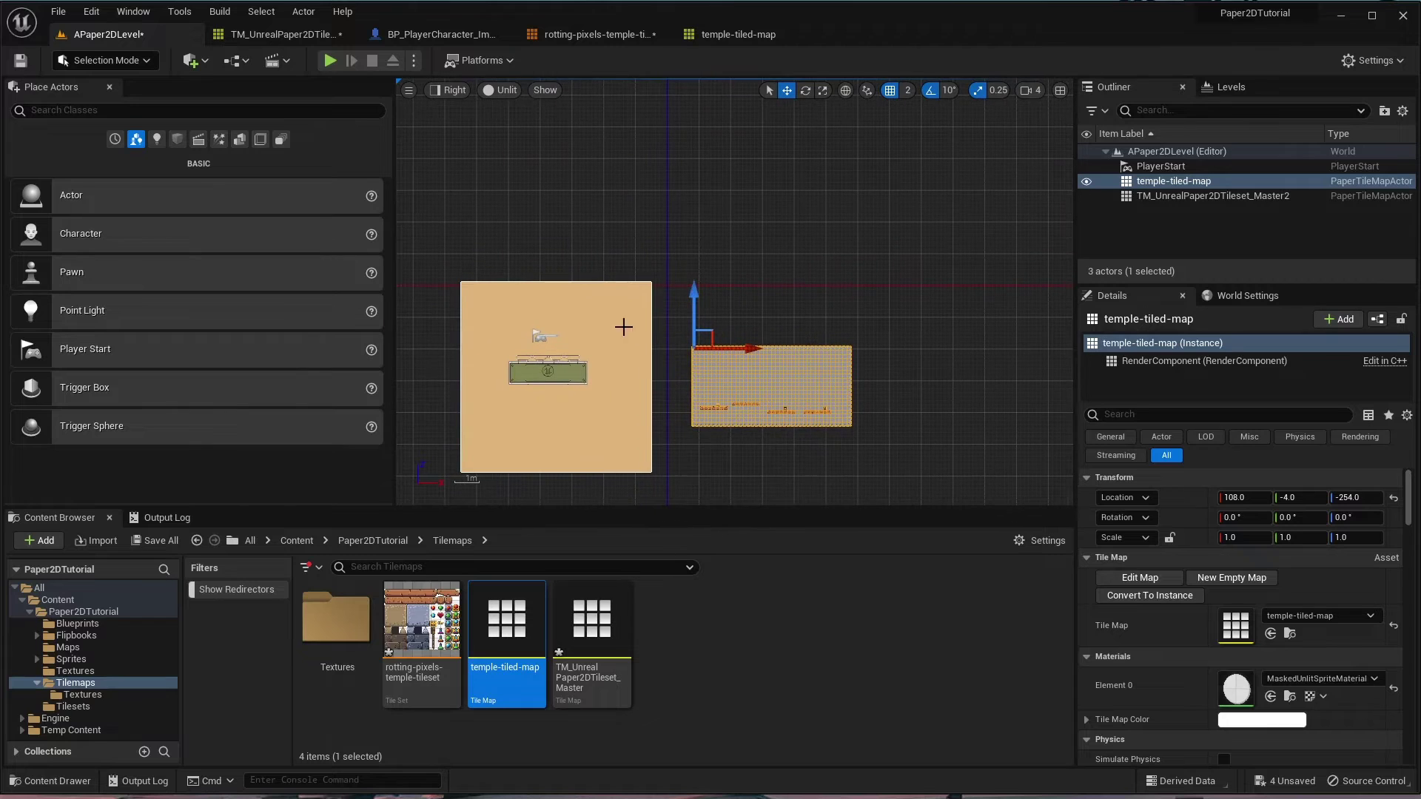
{"action": "left_click", "coordinate": [545, 345]}
{"action": "left_click_drag", "start_coordinate": [544, 342], "coordinate": [715, 336]}
{"action": "scroll", "coordinate": [746, 431], "scroll_direction": "up", "scroll_amount": 5}
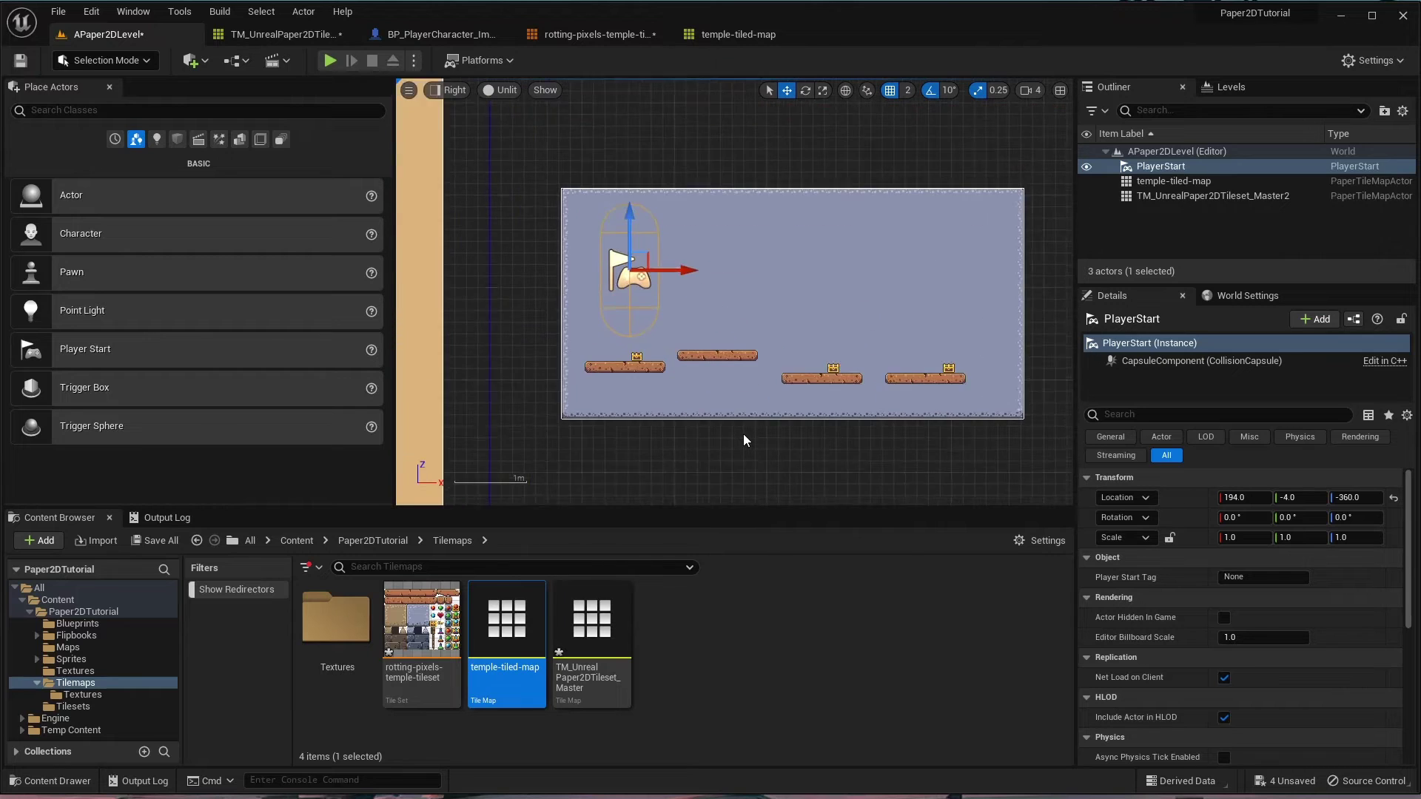
{"action": "right_click_drag", "start_coordinate": [739, 460], "coordinate": [808, 473]}
{"action": "left_click_drag", "start_coordinate": [737, 259], "coordinate": [711, 255]}
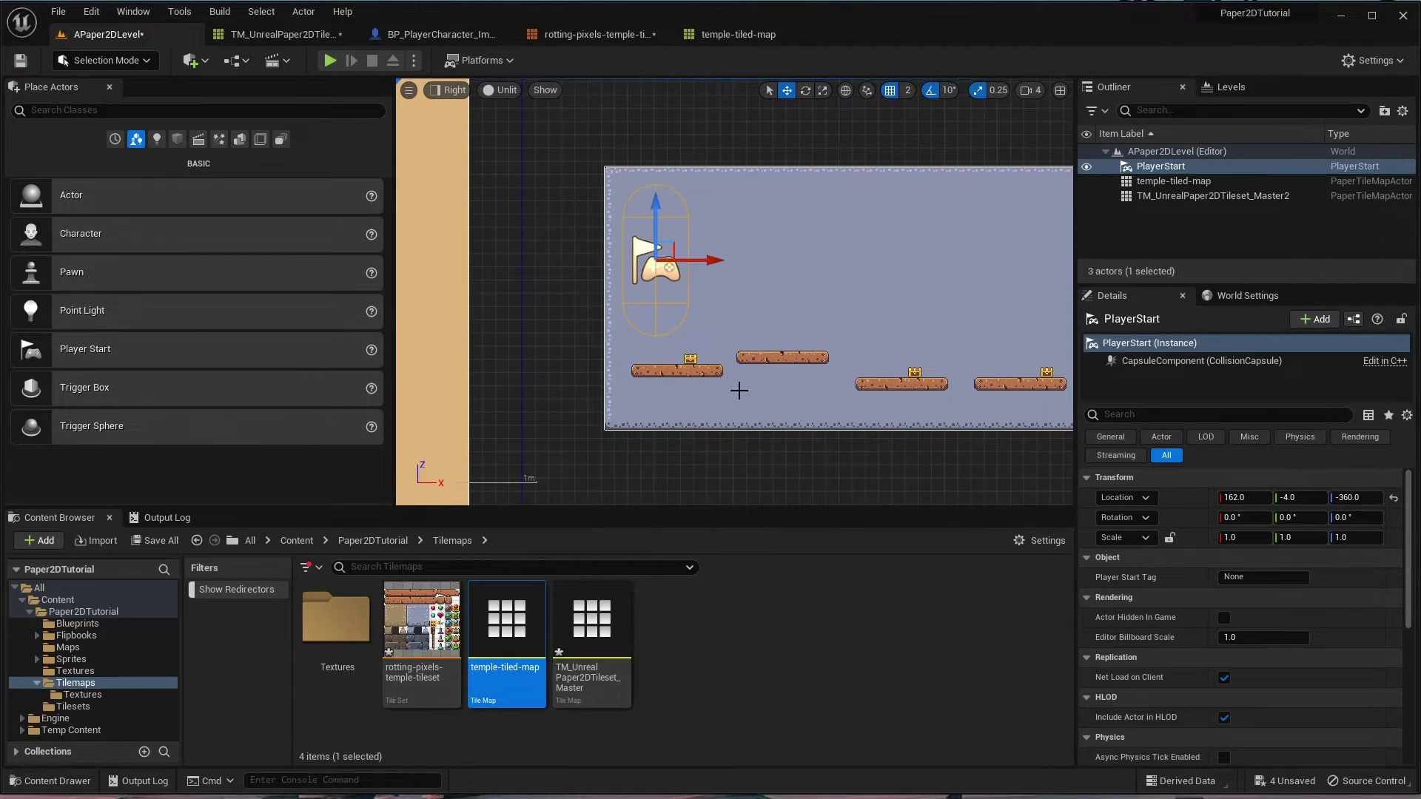
- Set the temple-tiled-map actor's Y location to 0, matching the TM_UnrealPaper2DTileset_Master2 actor
{"action": "left_click", "coordinate": [784, 364]}
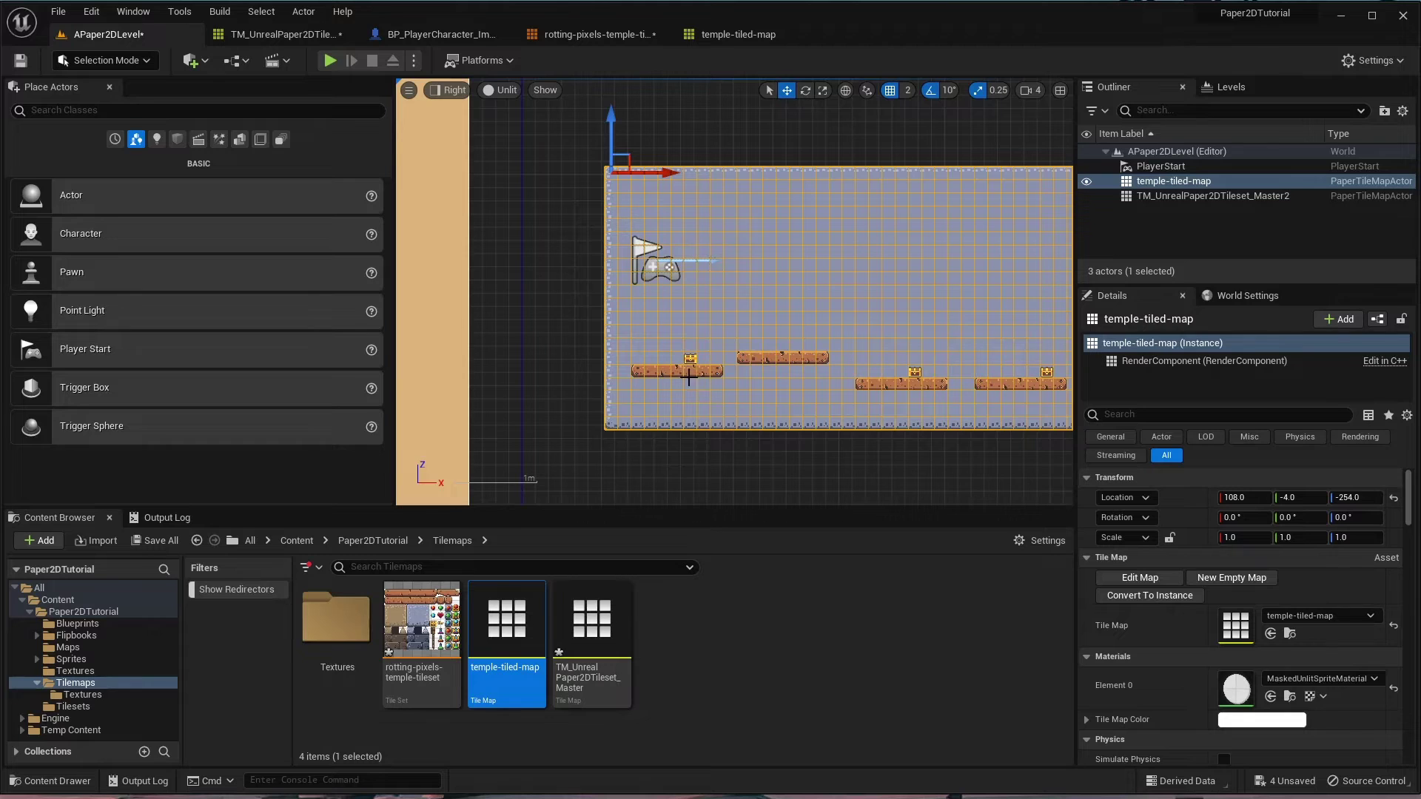
{"action": "left_click", "coordinate": [438, 360]}
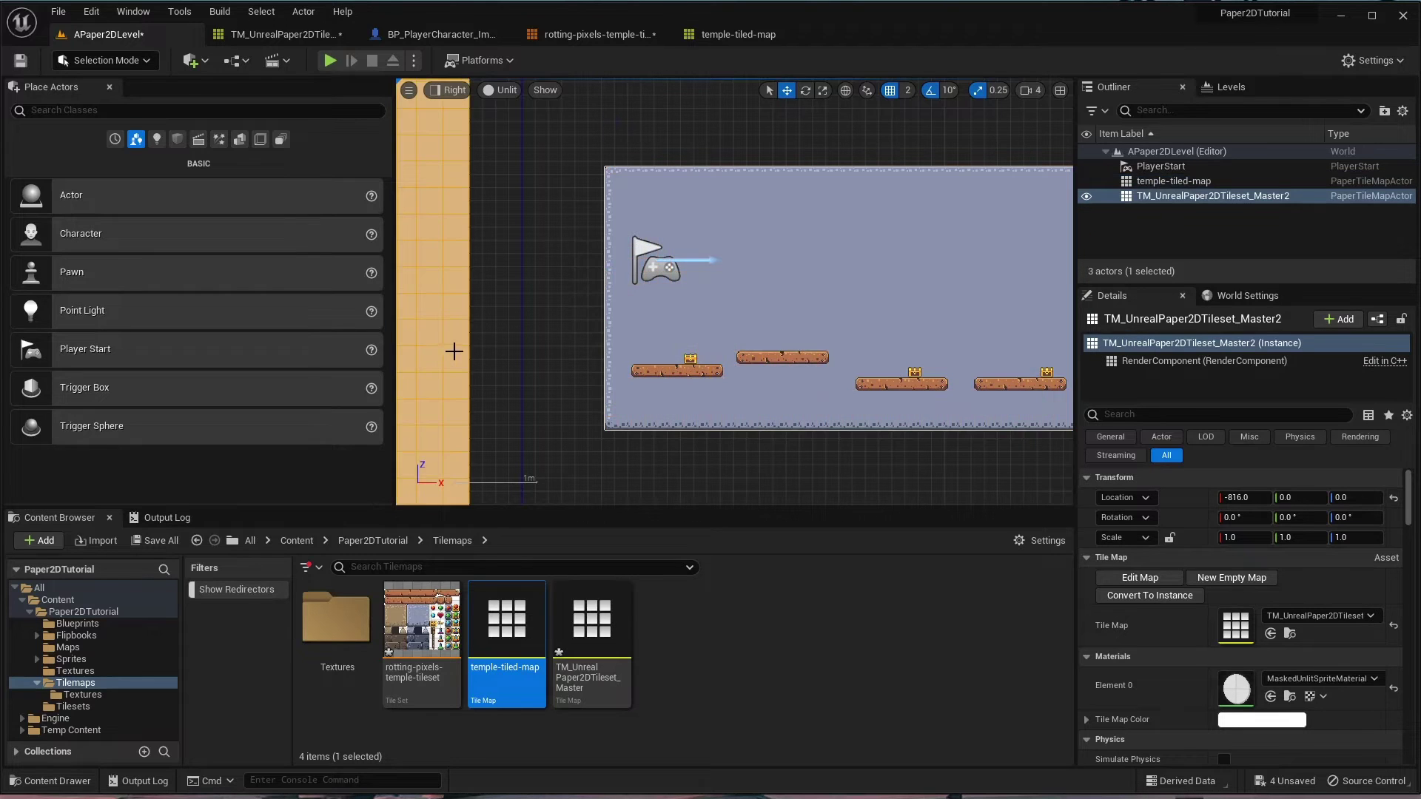
{"action": "left_click", "coordinate": [807, 349]}
{"action": "left_click", "coordinate": [1294, 497]}
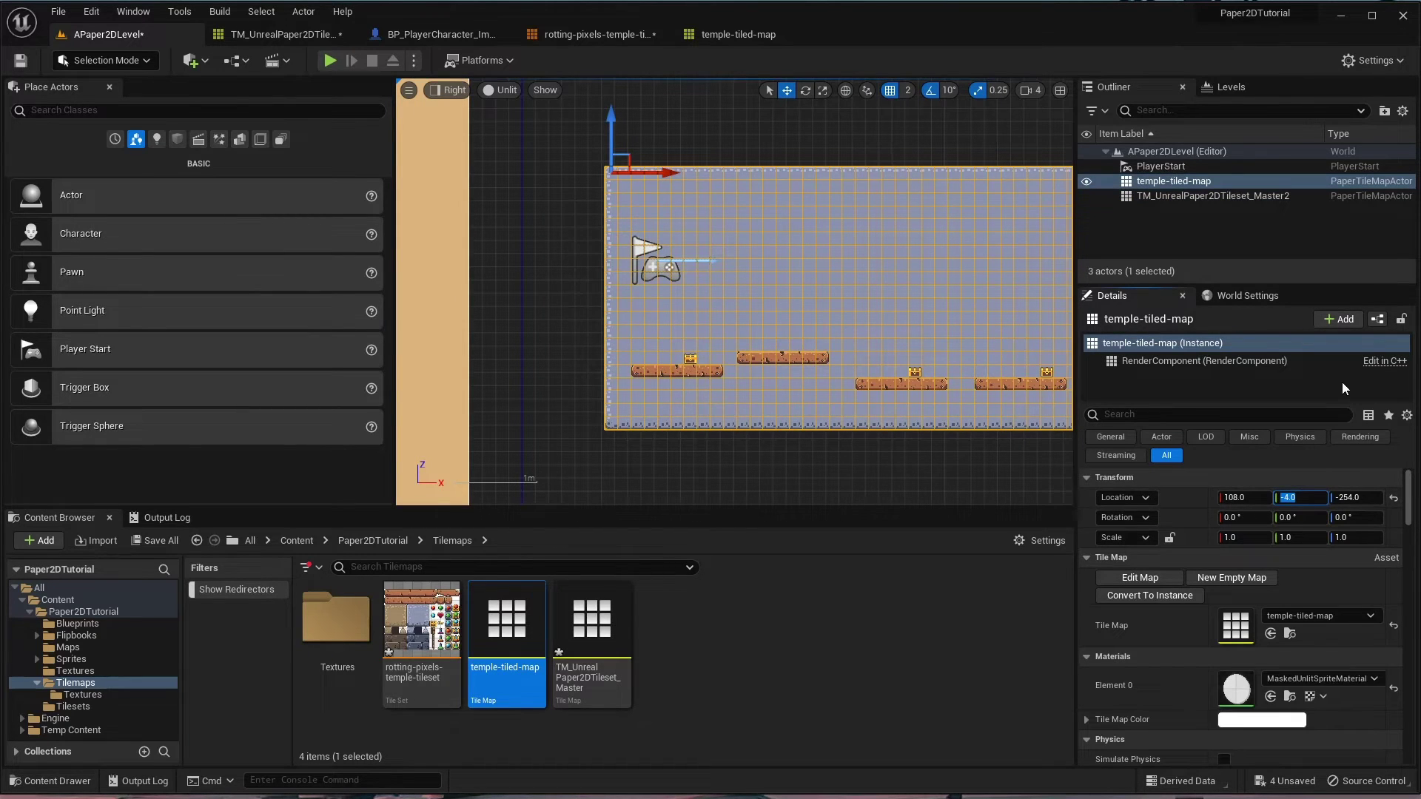
{"action": "type", "text": "0"}
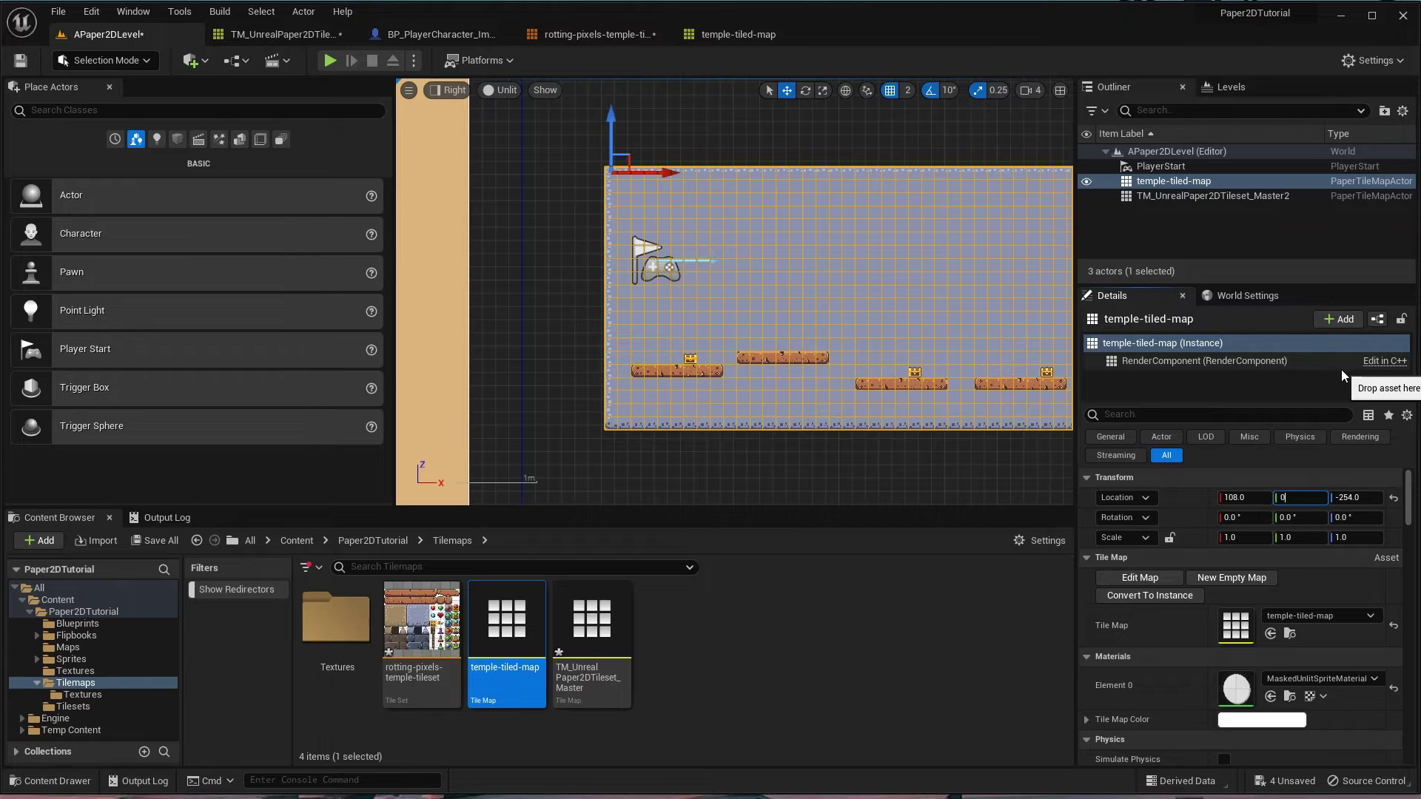
{"action": "key", "text": "Return"}
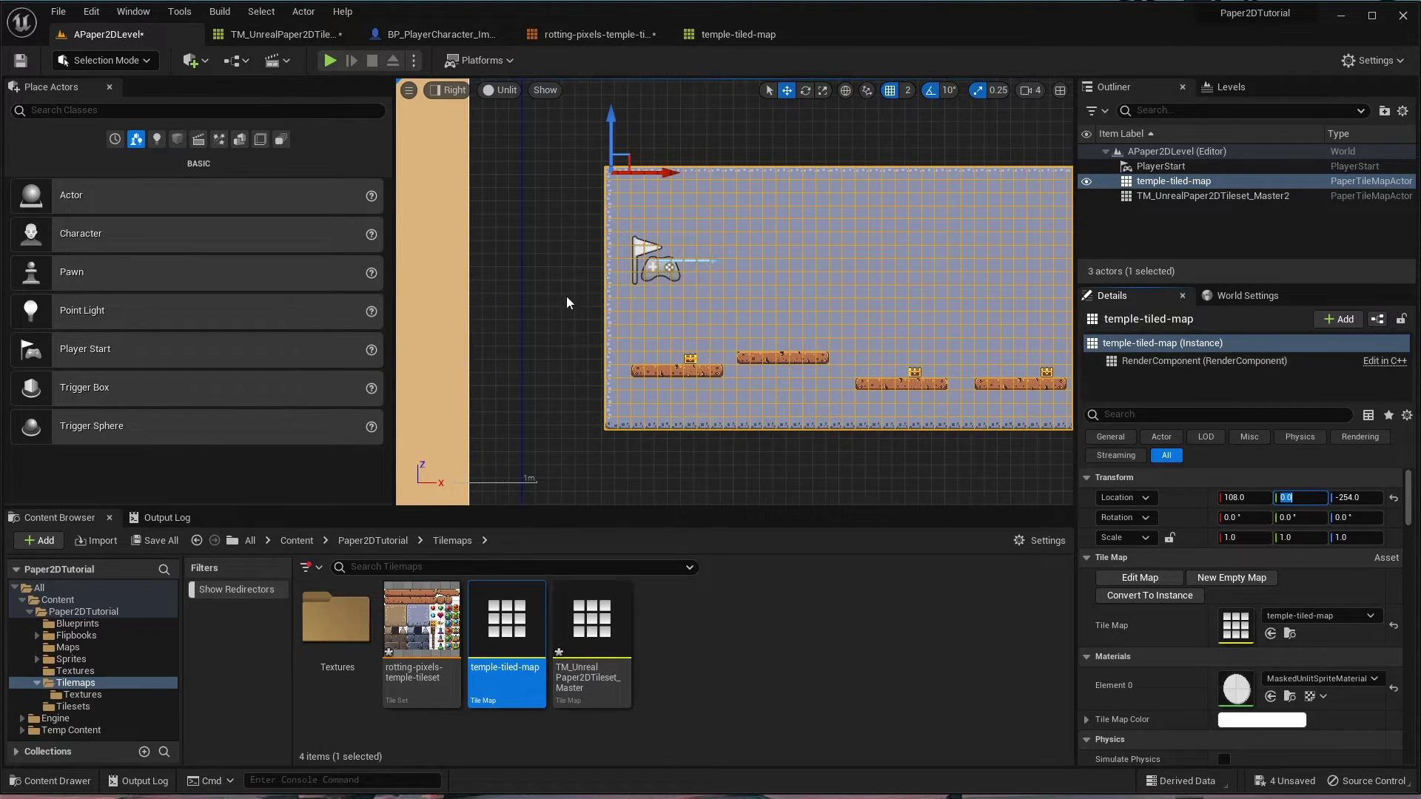
- Set PlayerStart's Y location to 0 and run a short play test of the level
{"action": "left_click", "coordinate": [1160, 167]}
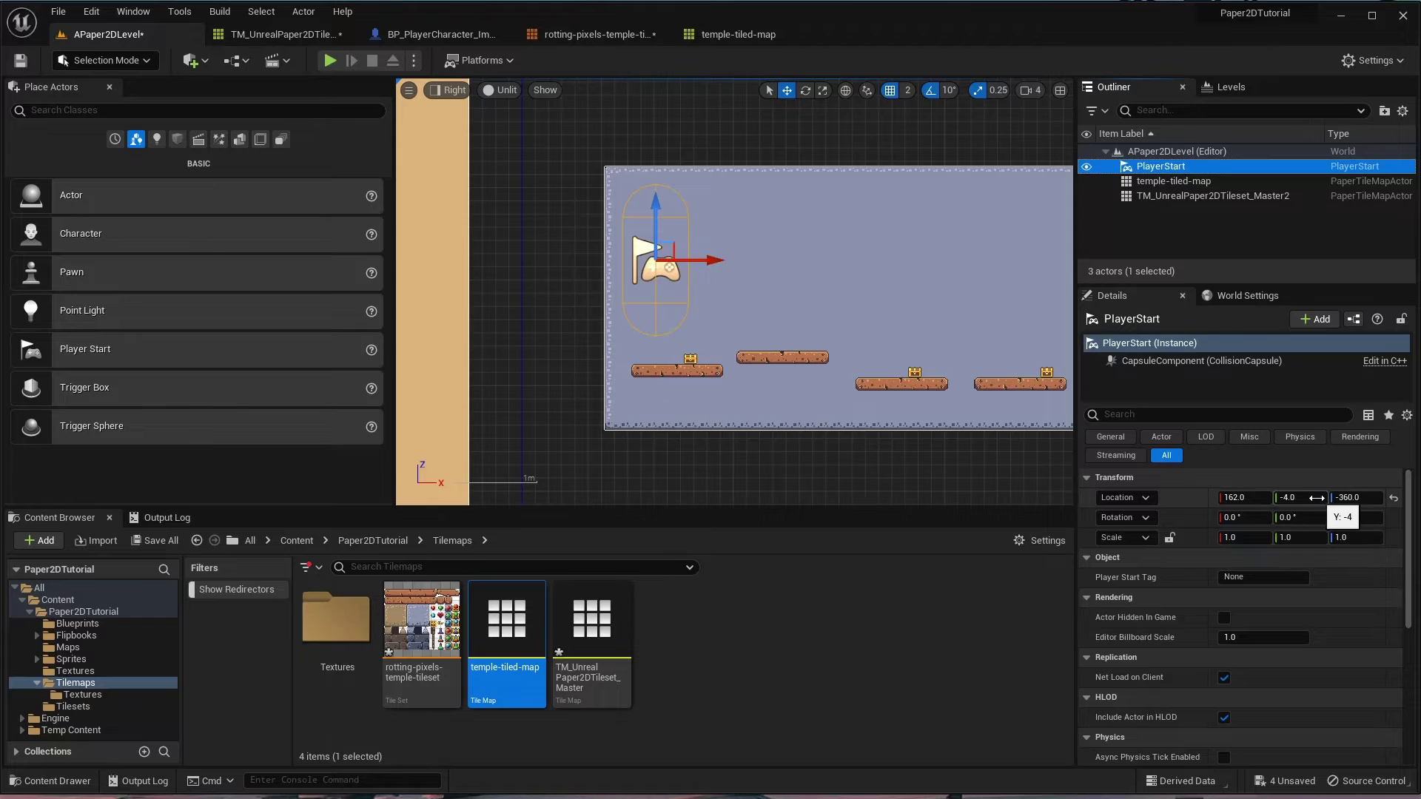
{"action": "left_click", "coordinate": [1317, 497]}
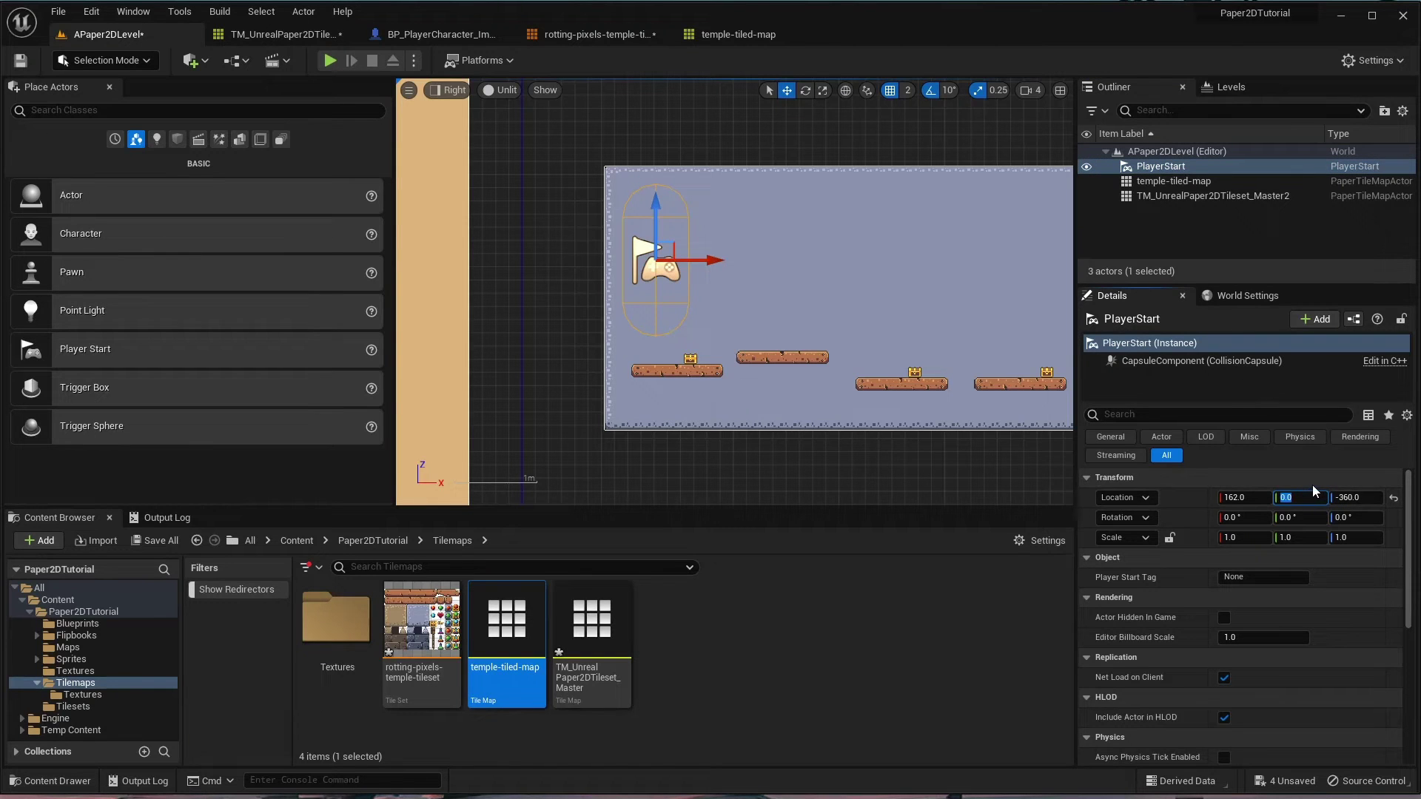
{"action": "left_click", "coordinate": [328, 61]}
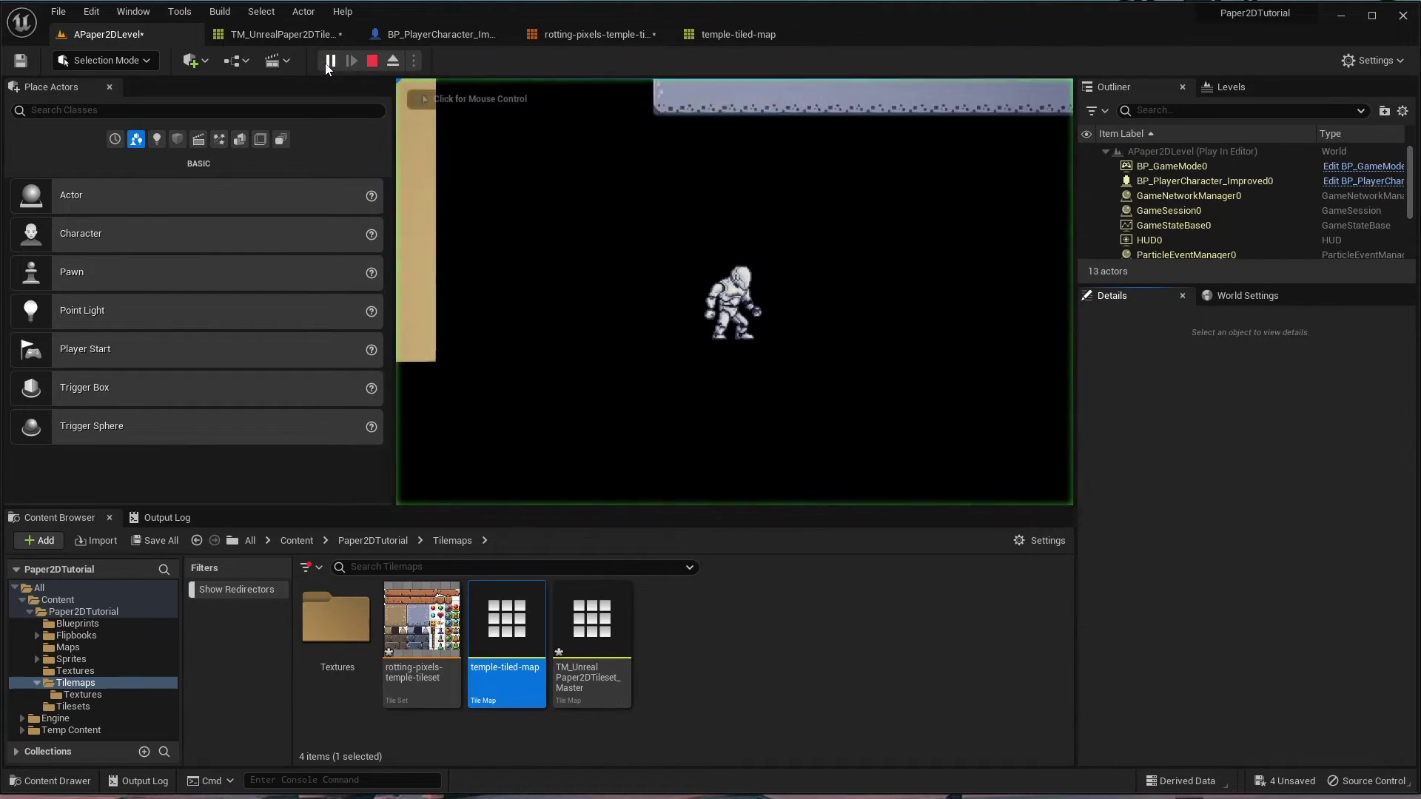
{"action": "left_click", "coordinate": [372, 61]}
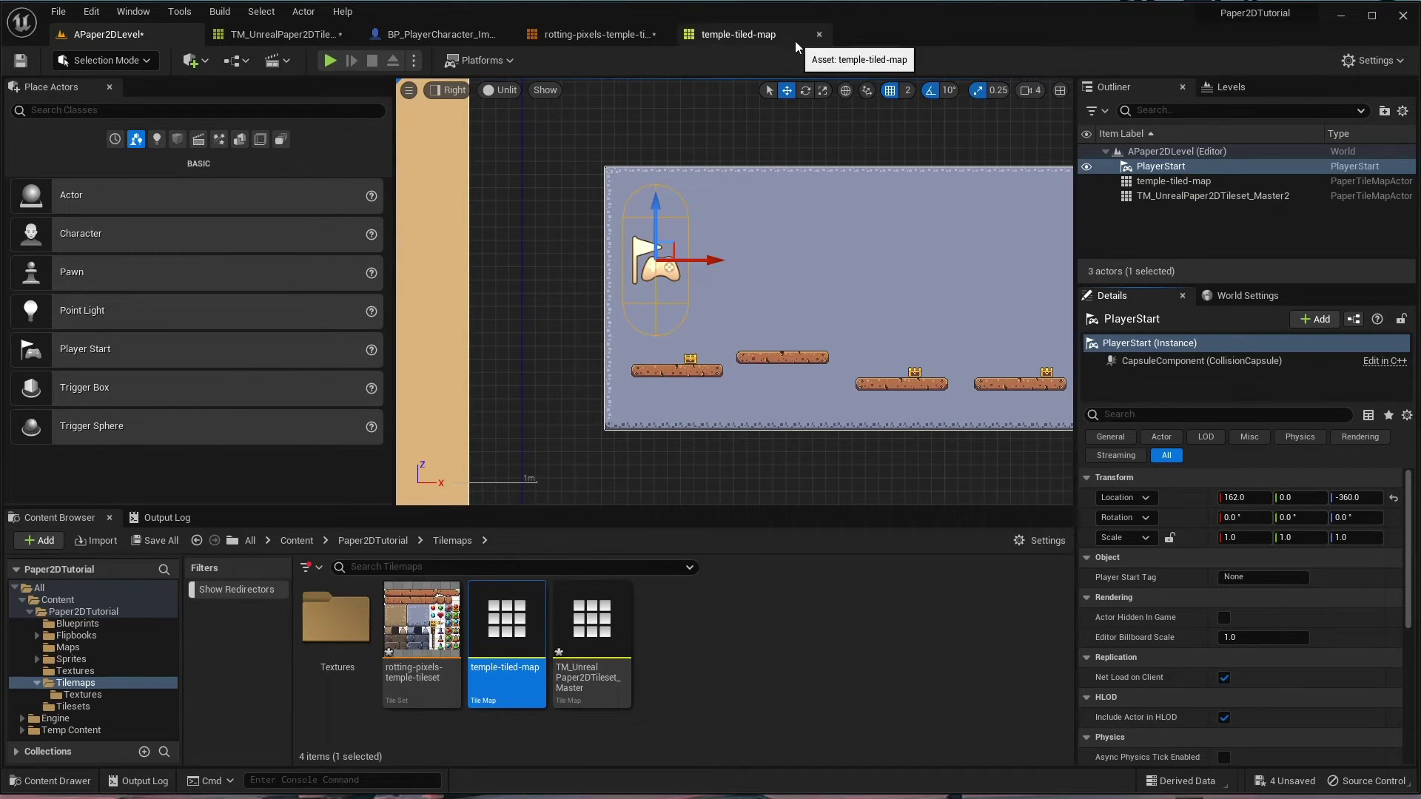
- Turn off Layer Collides for the Background layer of temple-tiled-map and save the asset
{"action": "left_click", "coordinate": [731, 37]}
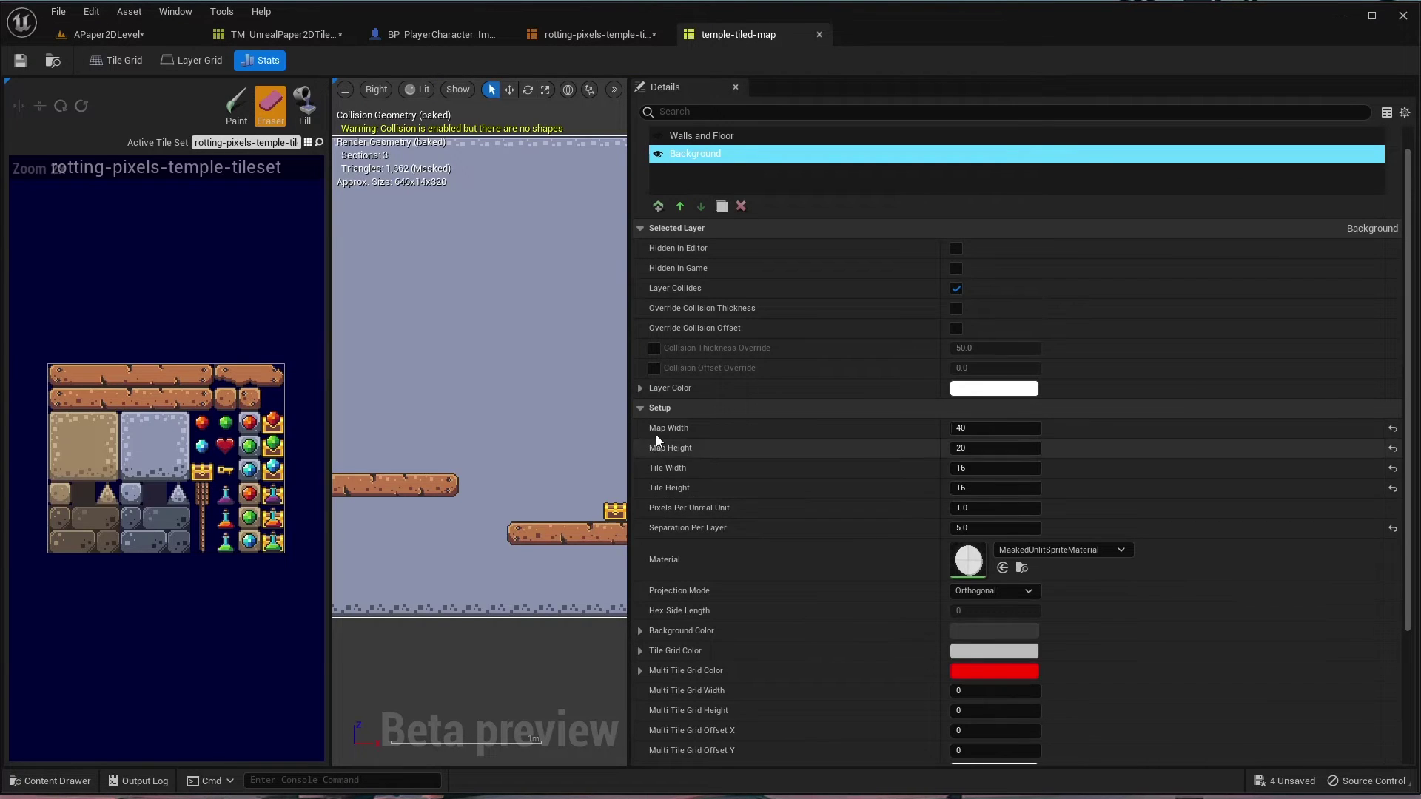
{"action": "left_click_drag", "start_coordinate": [629, 392], "coordinate": [1060, 387]}
{"action": "scroll", "coordinate": [1134, 151], "scroll_direction": "up", "scroll_amount": 2}
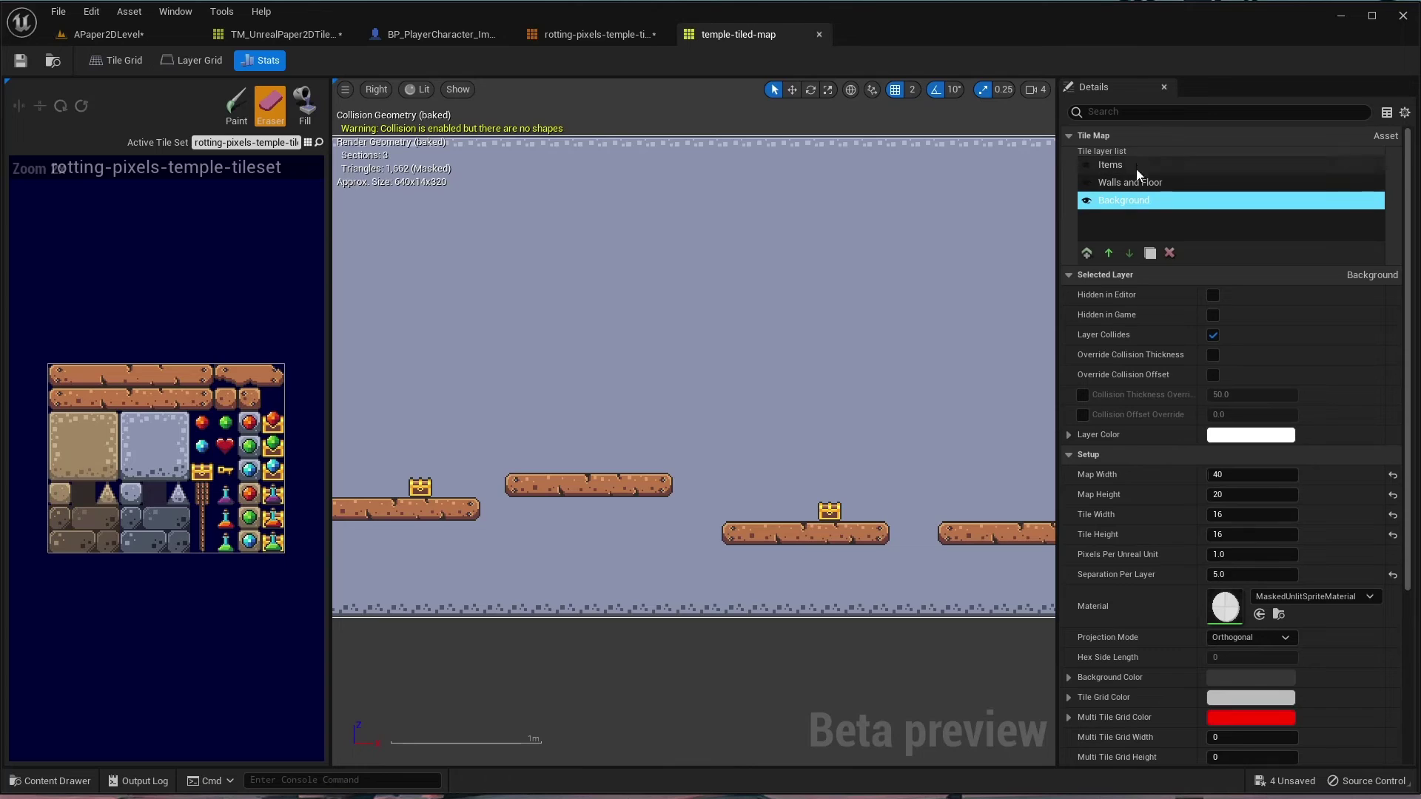
{"action": "left_click", "coordinate": [1131, 168]}
{"action": "left_click", "coordinate": [1136, 182]}
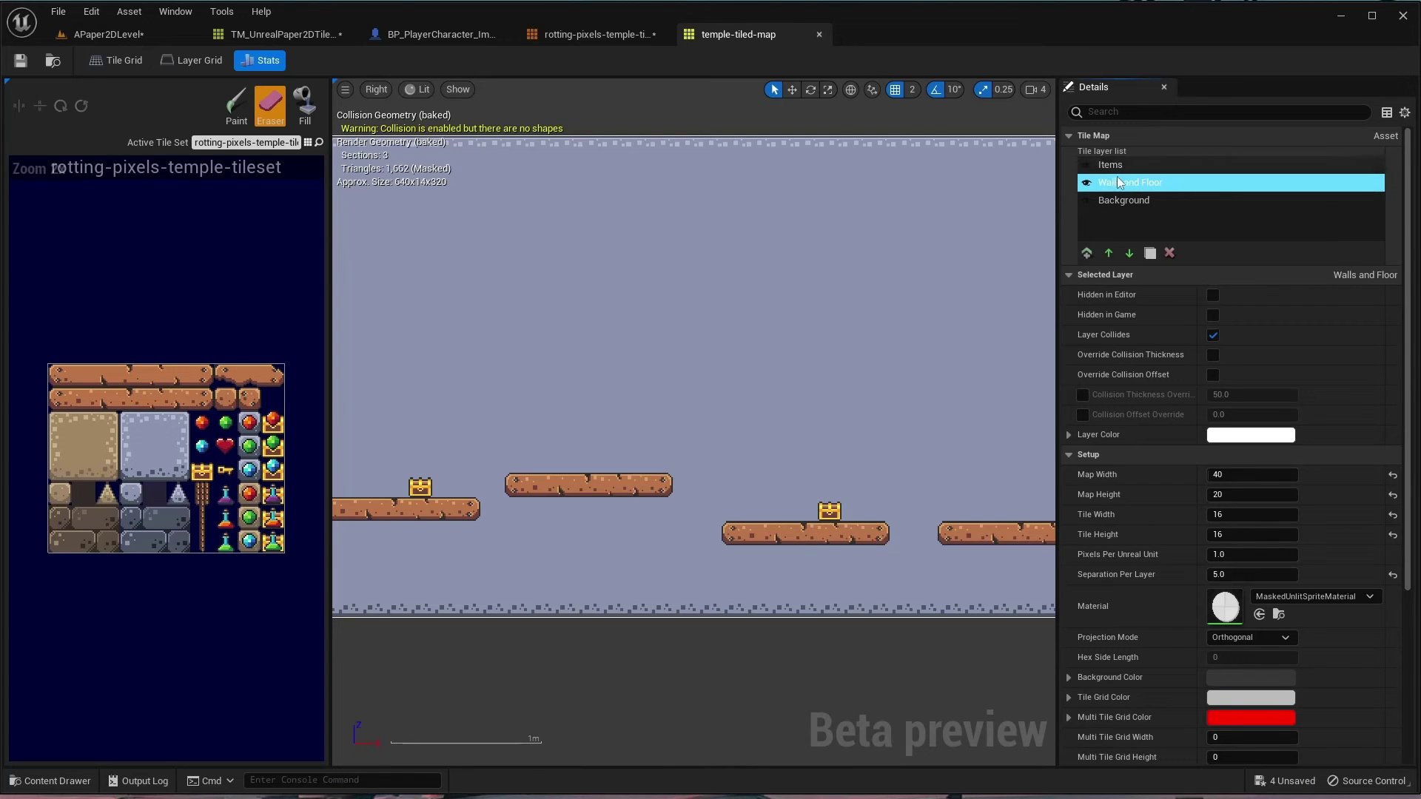
{"action": "left_click", "coordinate": [1117, 201]}
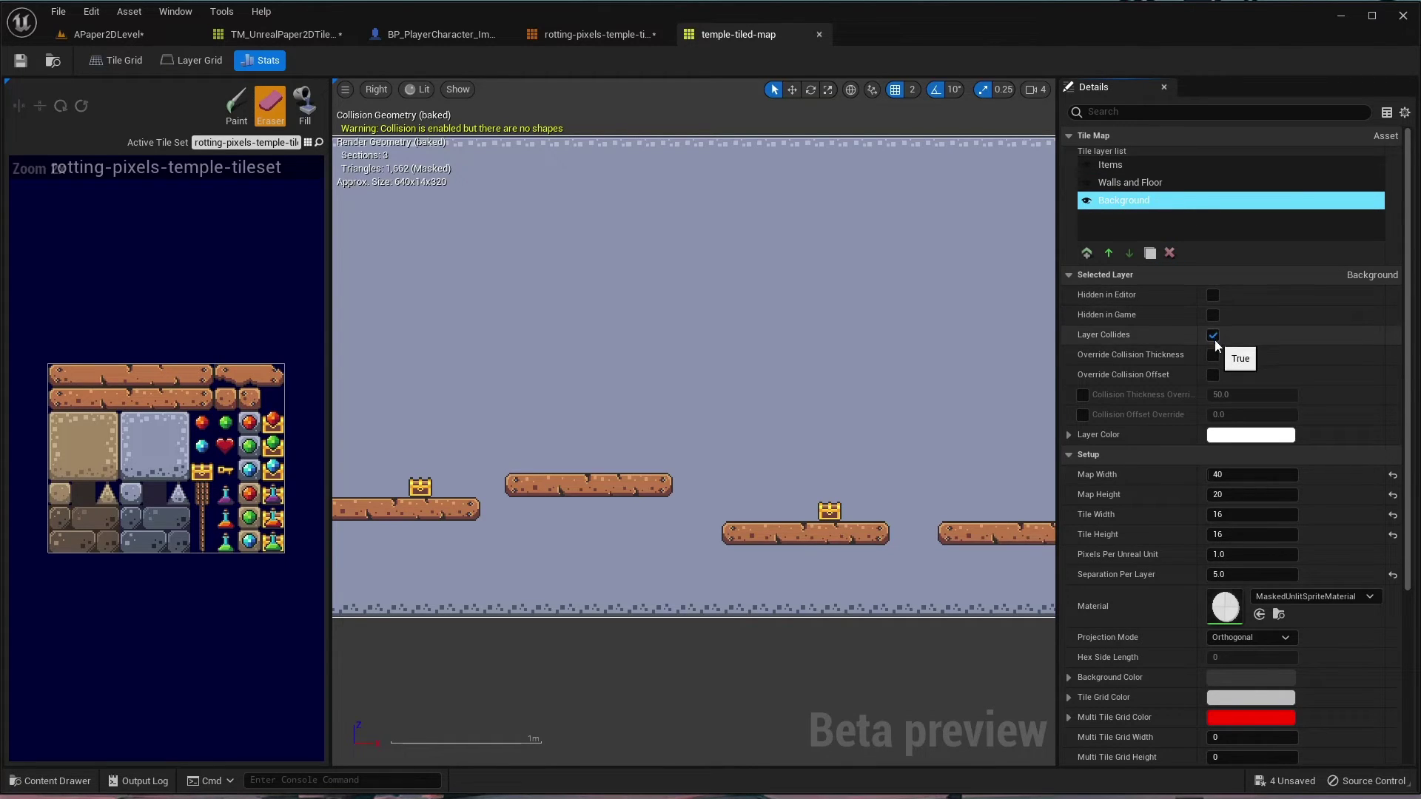
{"action": "left_click", "coordinate": [1213, 336]}
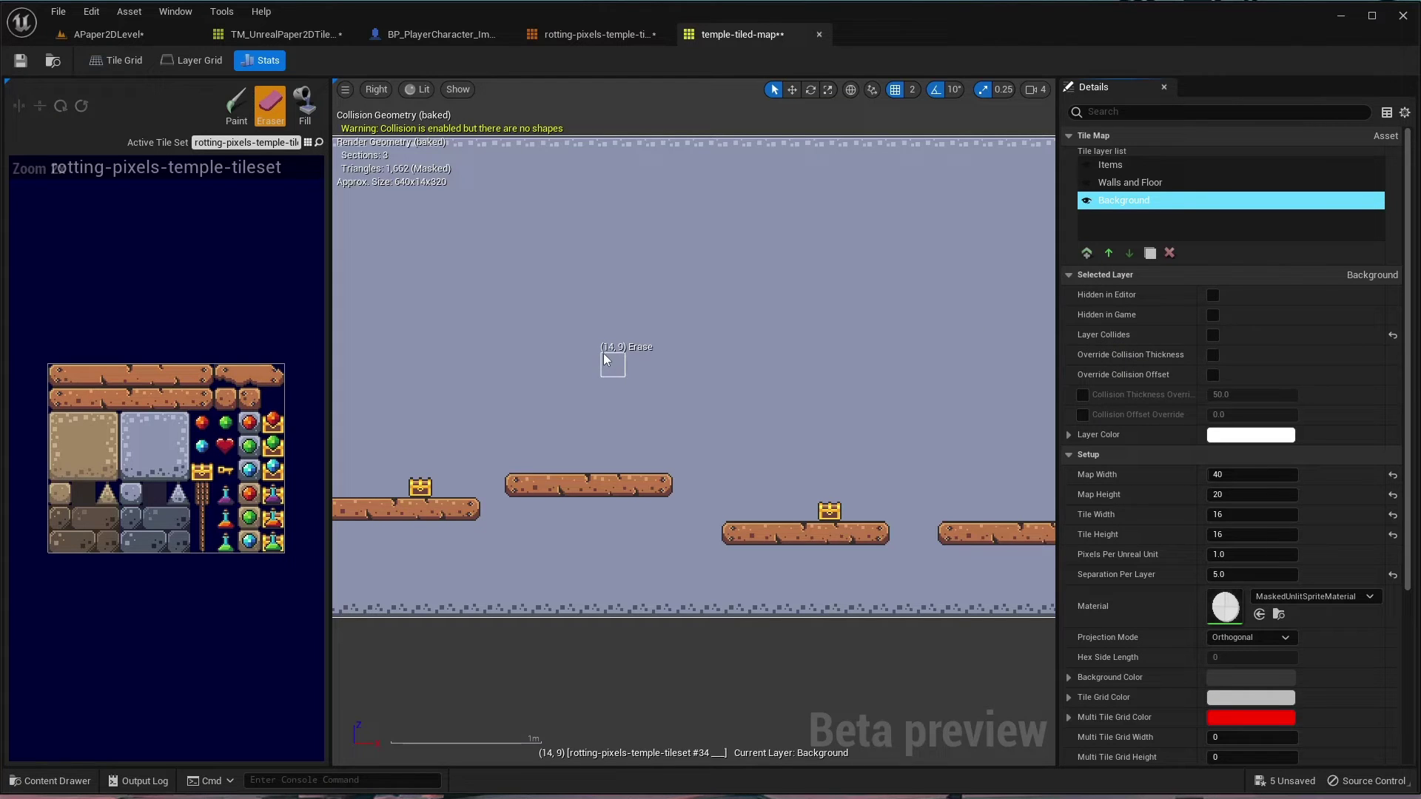
{"action": "key", "text": "ctrl+s"}
- In rotting-pixels-temple-tileset, show colliding tiles and add a collision box to each of tiles #10 to #16 of the lower long wooden plank
{"action": "left_click", "coordinate": [594, 34]}
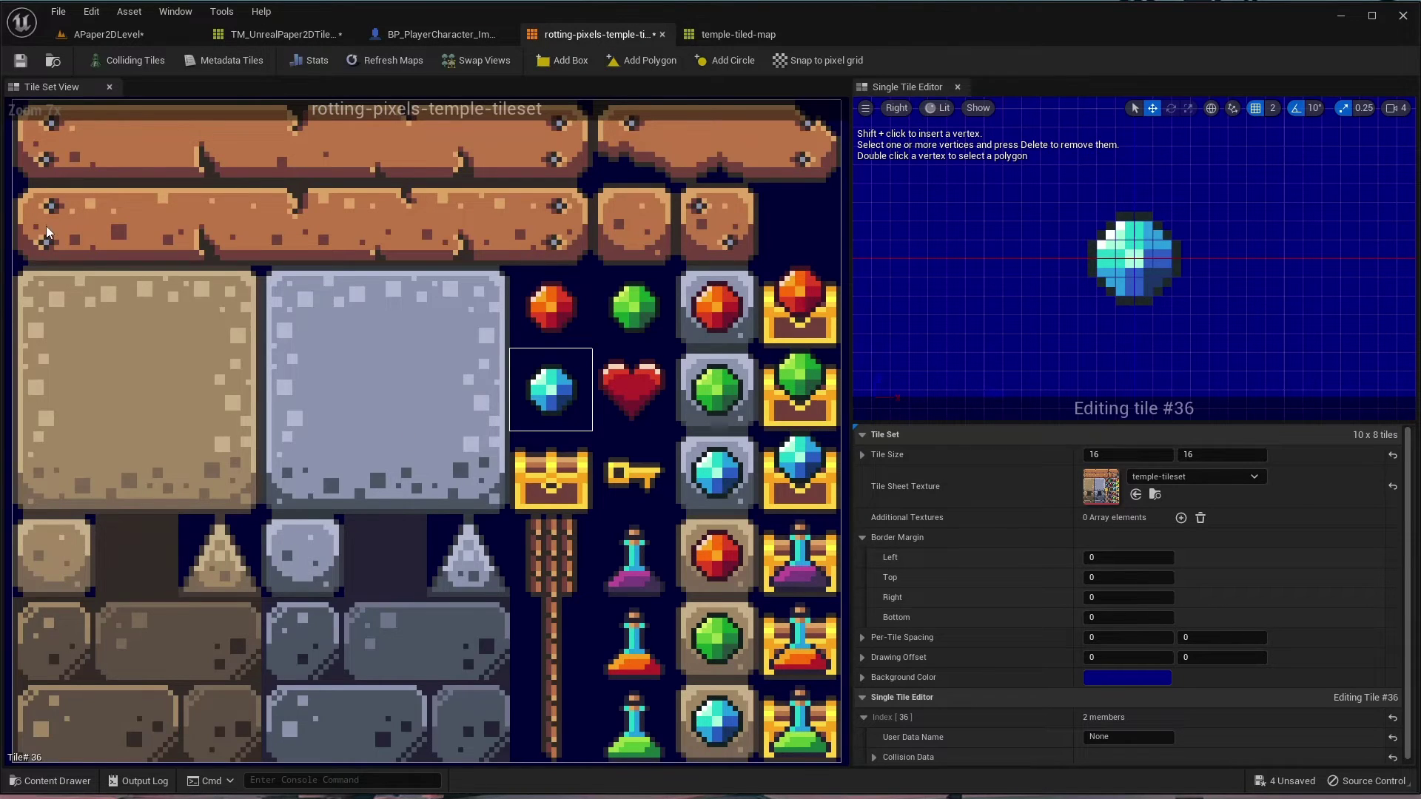
{"action": "left_click", "coordinate": [130, 61]}
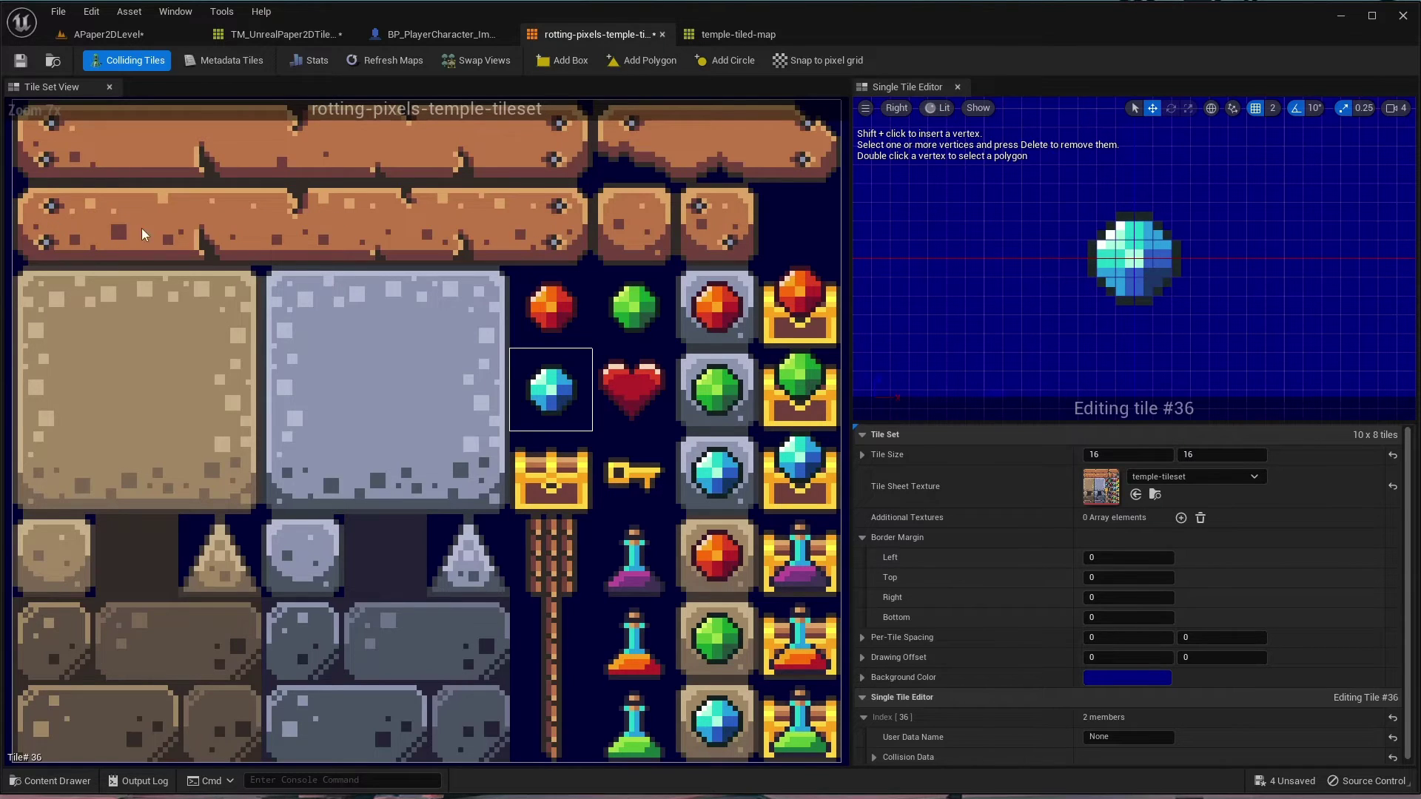
{"action": "left_click", "coordinate": [87, 225]}
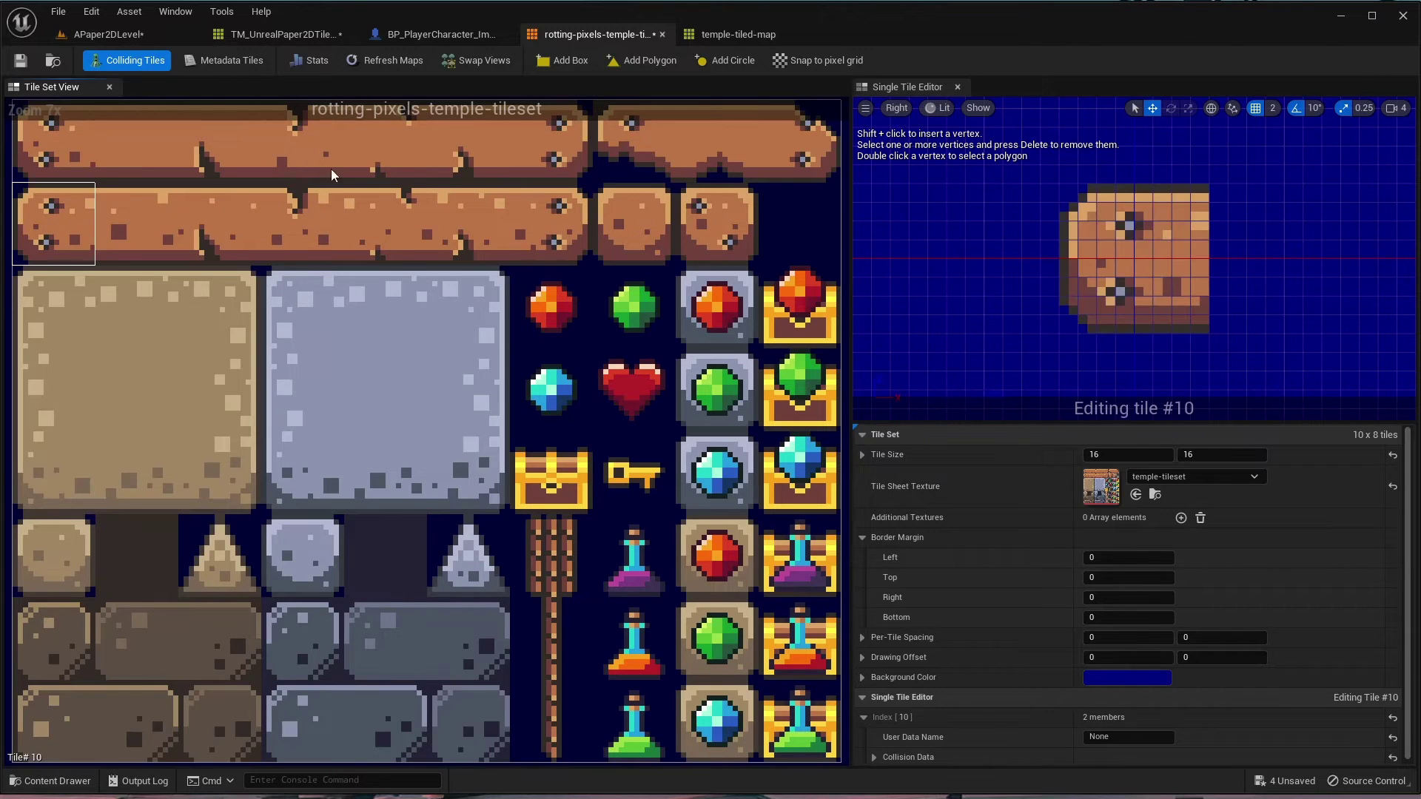
{"action": "left_click", "coordinate": [582, 65]}
{"action": "left_click", "coordinate": [170, 201]}
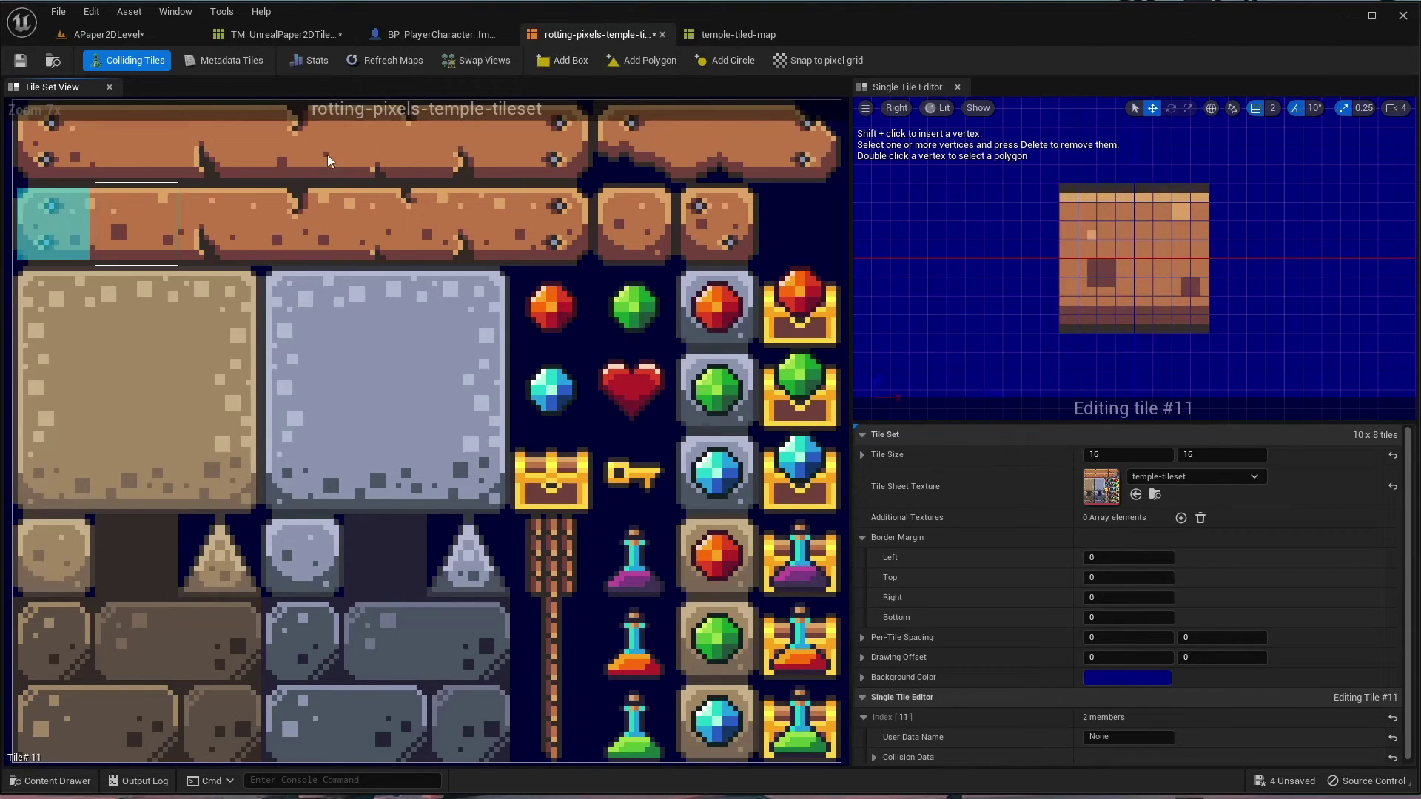
{"action": "left_click", "coordinate": [573, 65]}
{"action": "left_click", "coordinate": [222, 215]}
{"action": "left_click", "coordinate": [562, 60]}
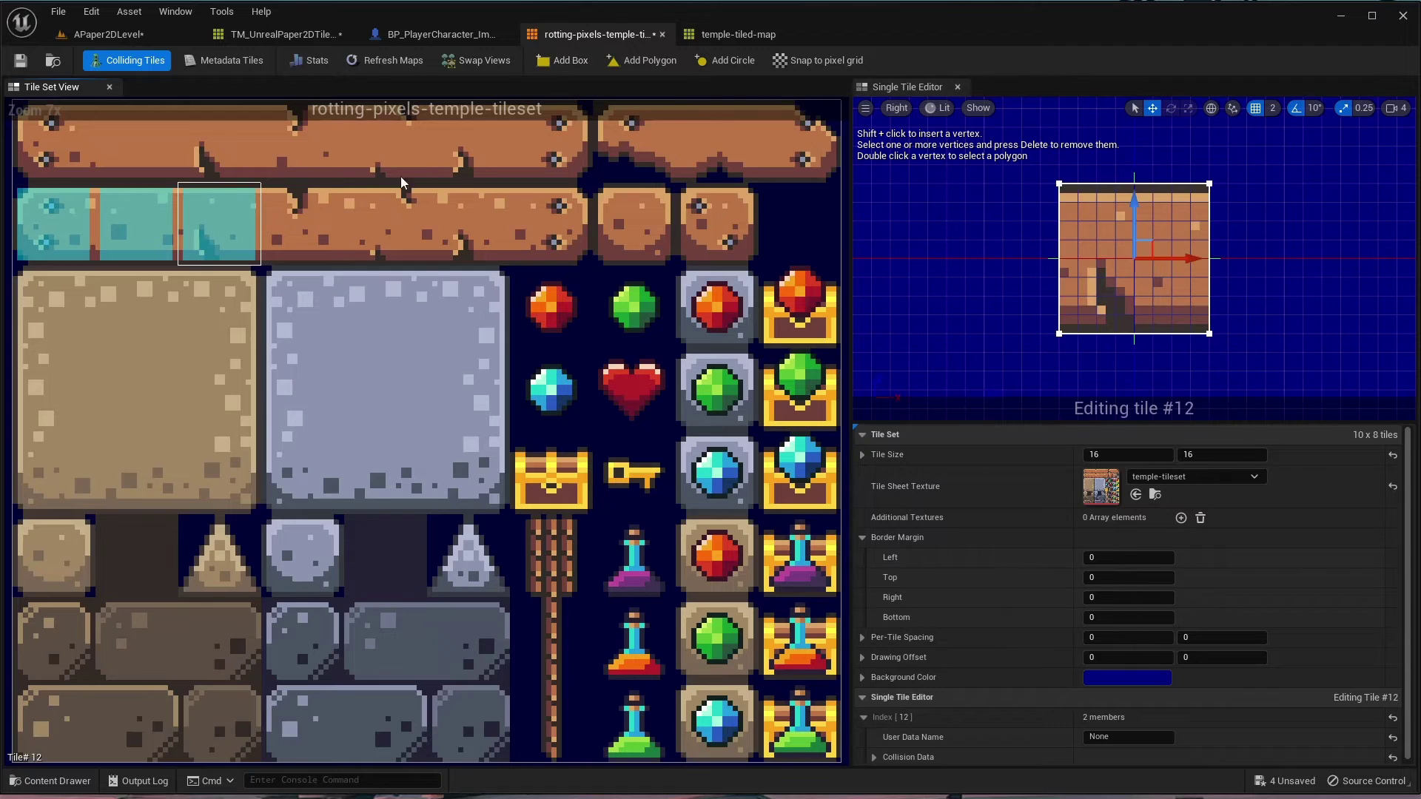
{"action": "left_click", "coordinate": [336, 208]}
{"action": "left_click", "coordinate": [559, 62]}
{"action": "left_click", "coordinate": [385, 215]}
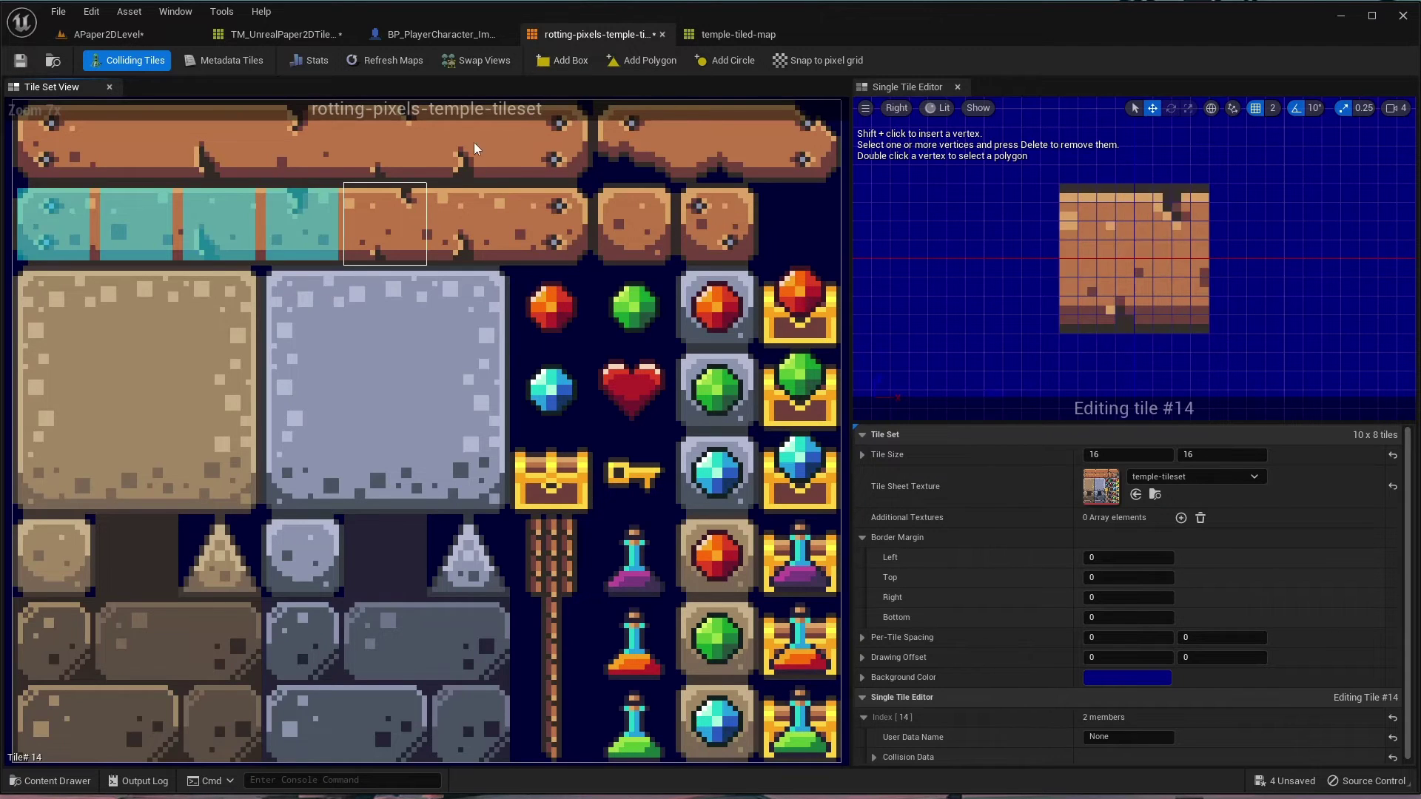
{"action": "left_click", "coordinate": [577, 65]}
{"action": "left_click", "coordinate": [466, 211]}
{"action": "left_click", "coordinate": [570, 62]}
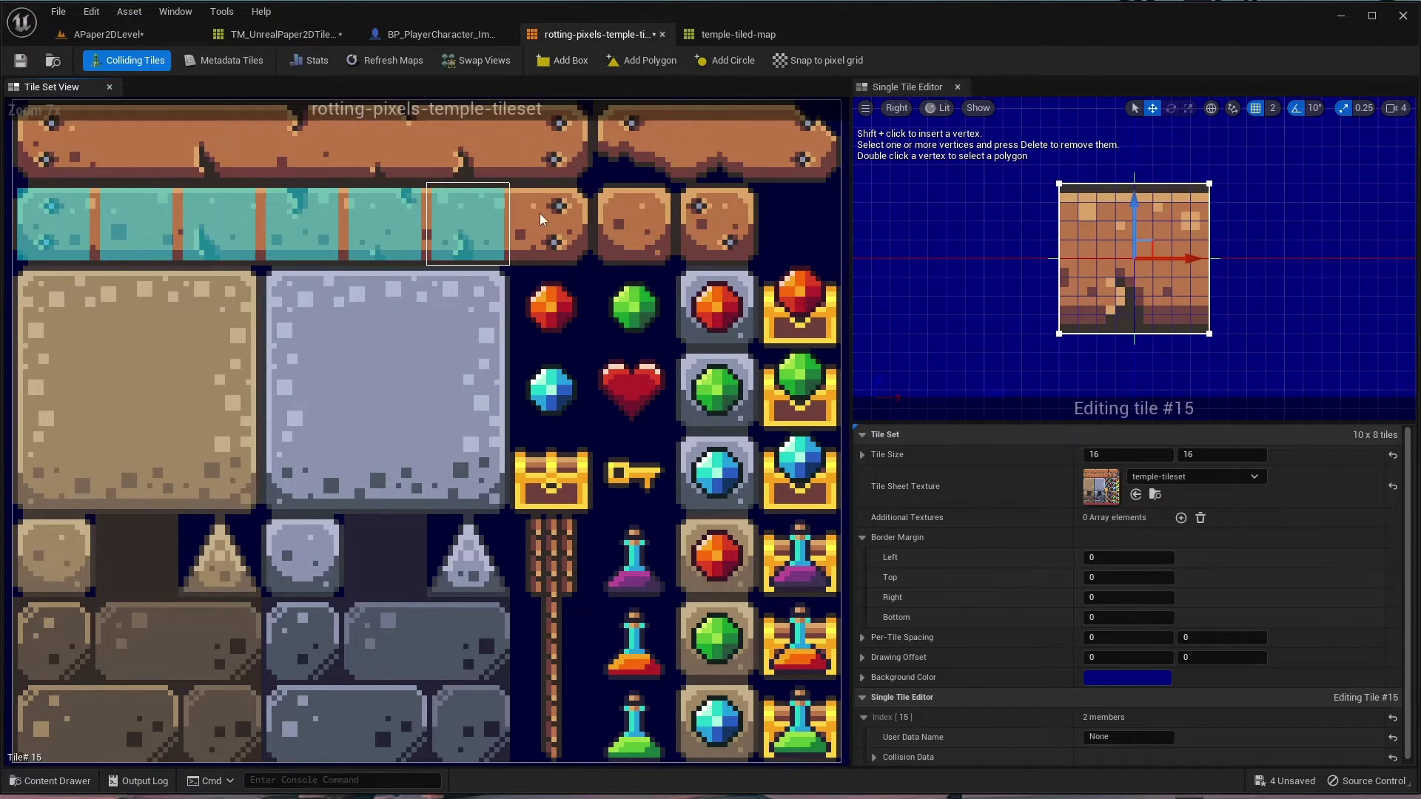
{"action": "left_click", "coordinate": [538, 215]}
{"action": "left_click", "coordinate": [557, 61]}
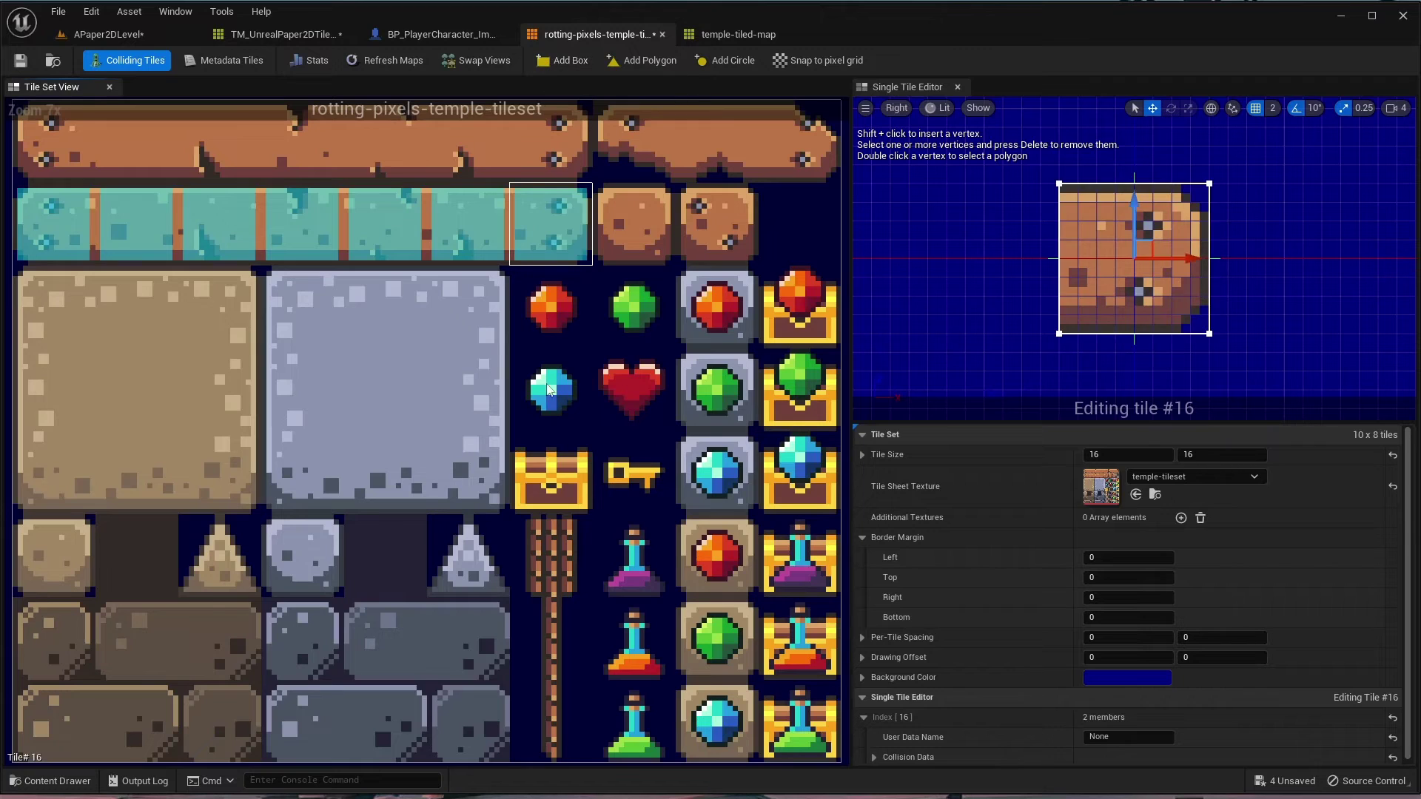
- Add a collision box to the closed treasure chest tile #46 and save the tileset
{"action": "left_click", "coordinate": [552, 486]}
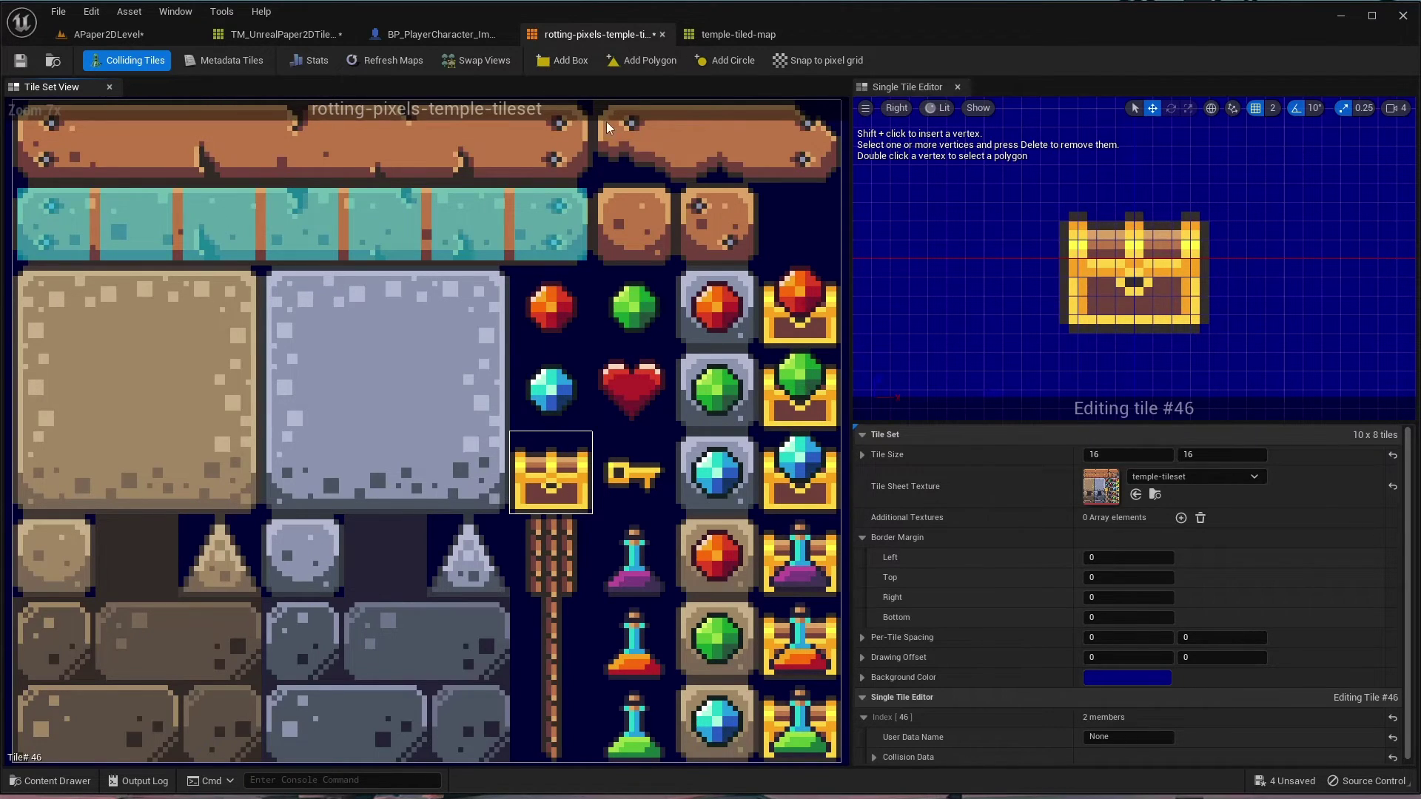
{"action": "left_click", "coordinate": [564, 61]}
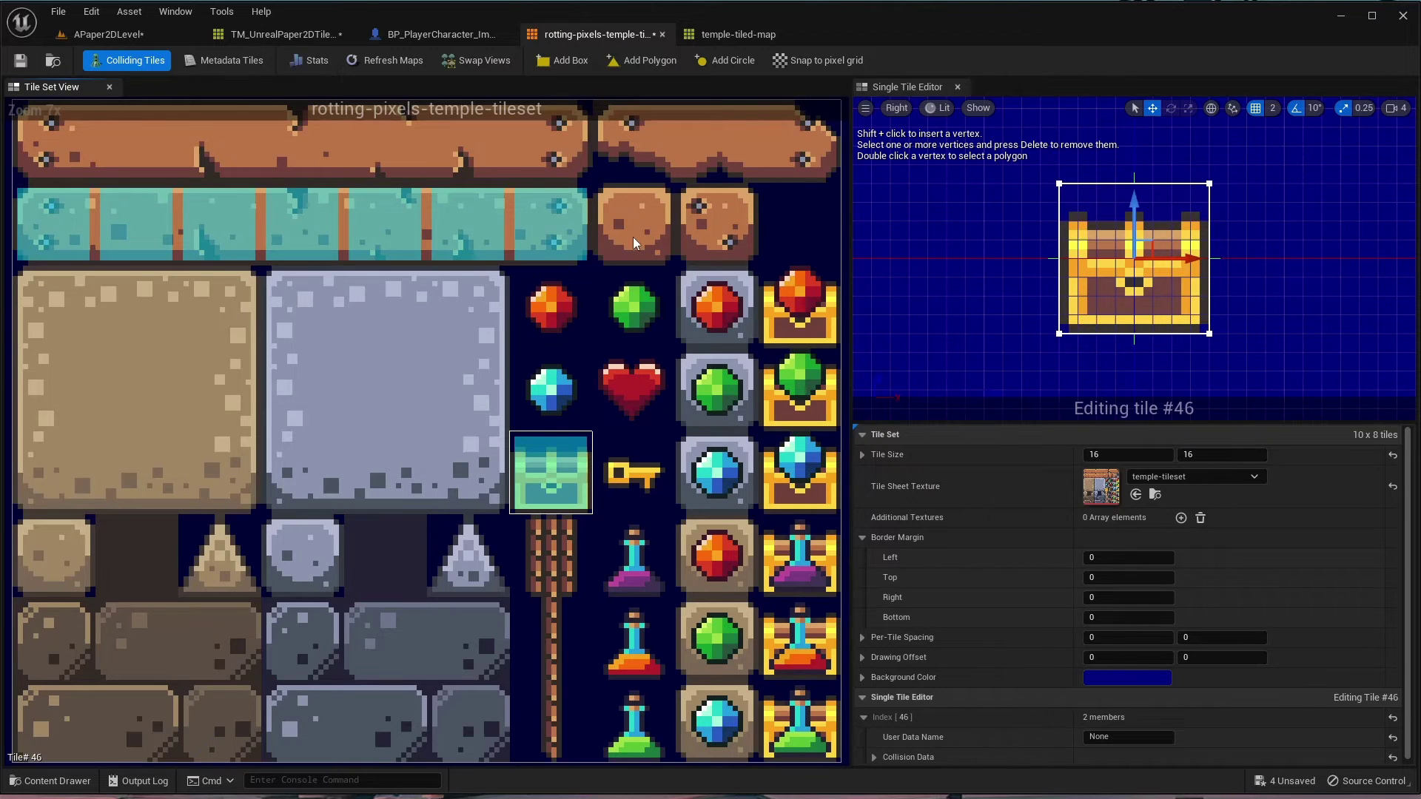
{"action": "left_click", "coordinate": [20, 60]}
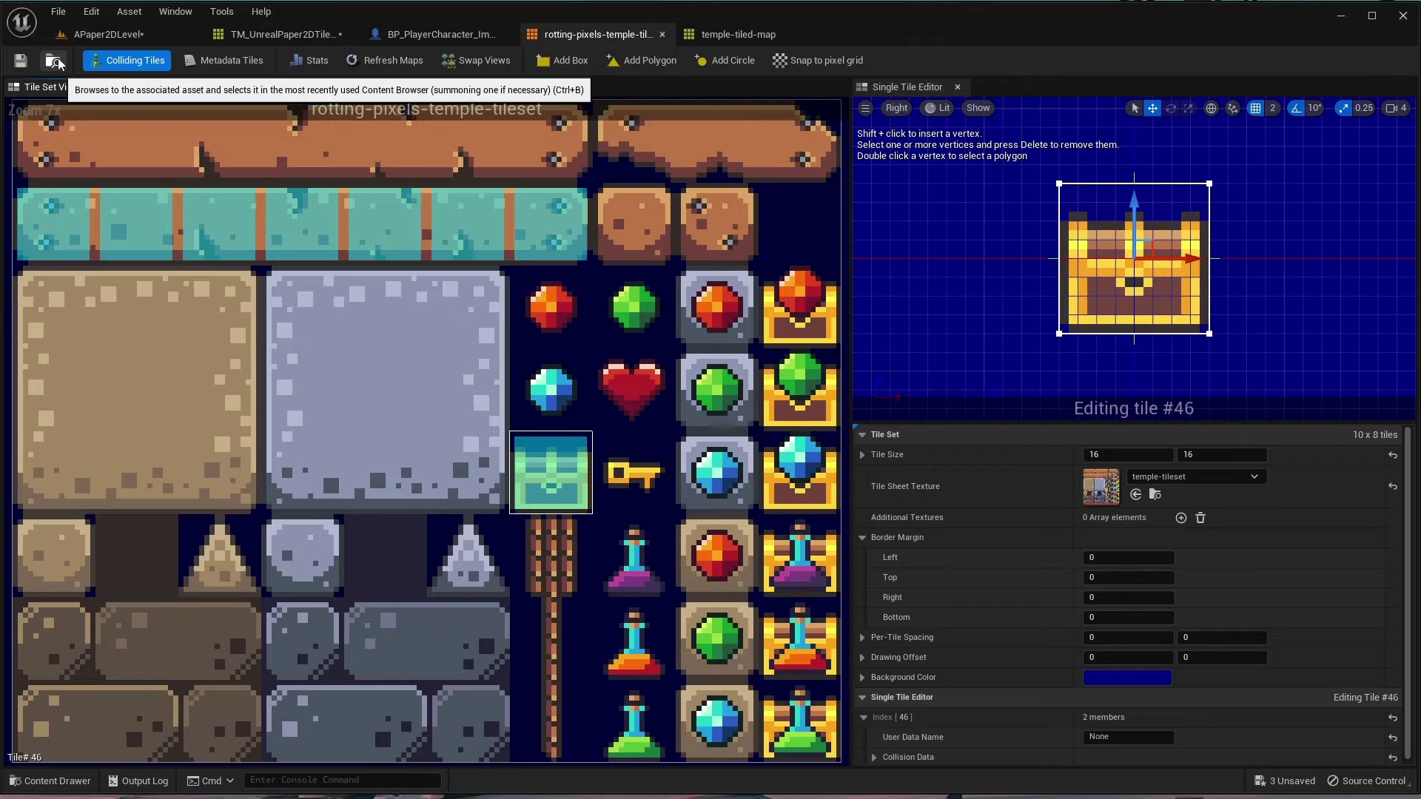
- Return to APaper2DLevel and run a short play test of the level
{"action": "left_click", "coordinate": [310, 37]}
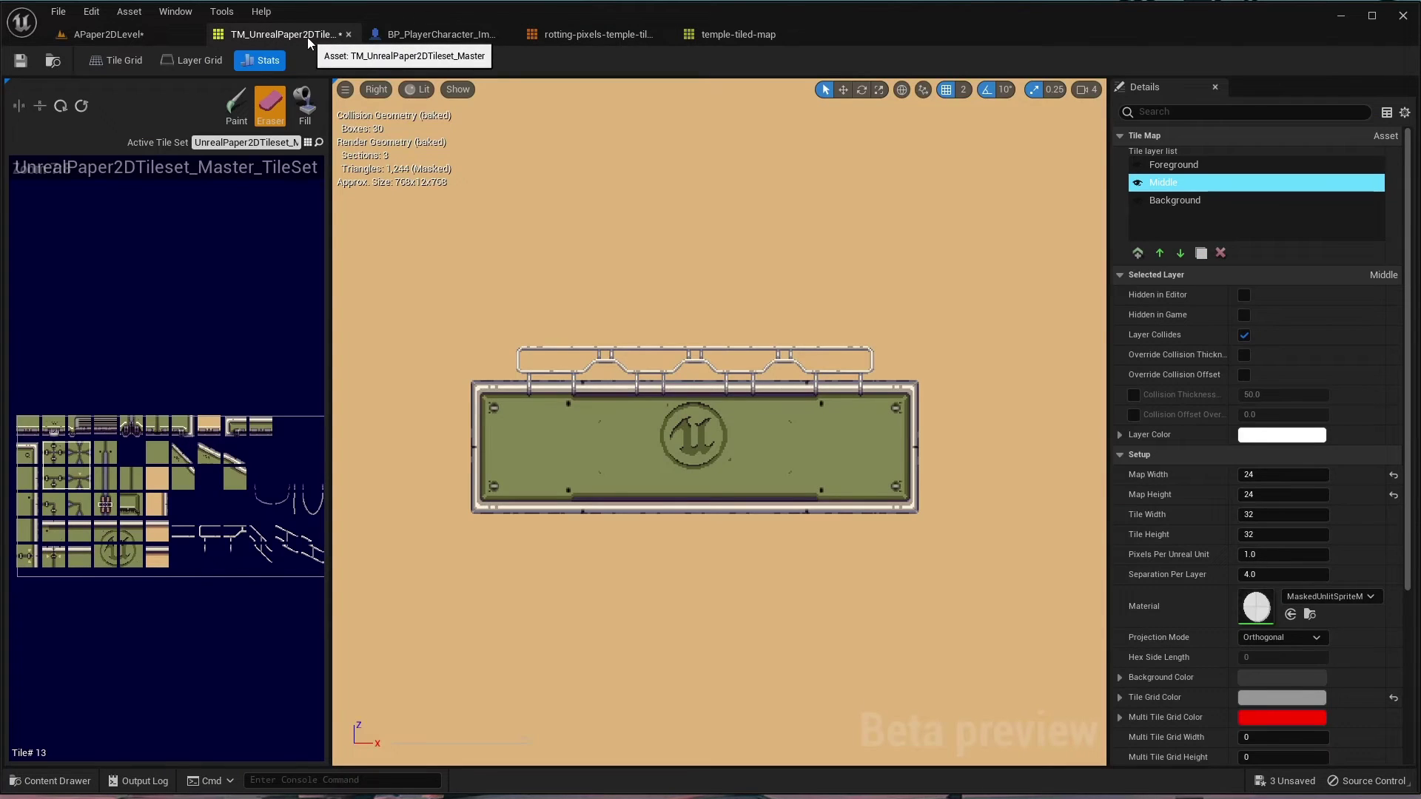
{"action": "left_click", "coordinate": [141, 34]}
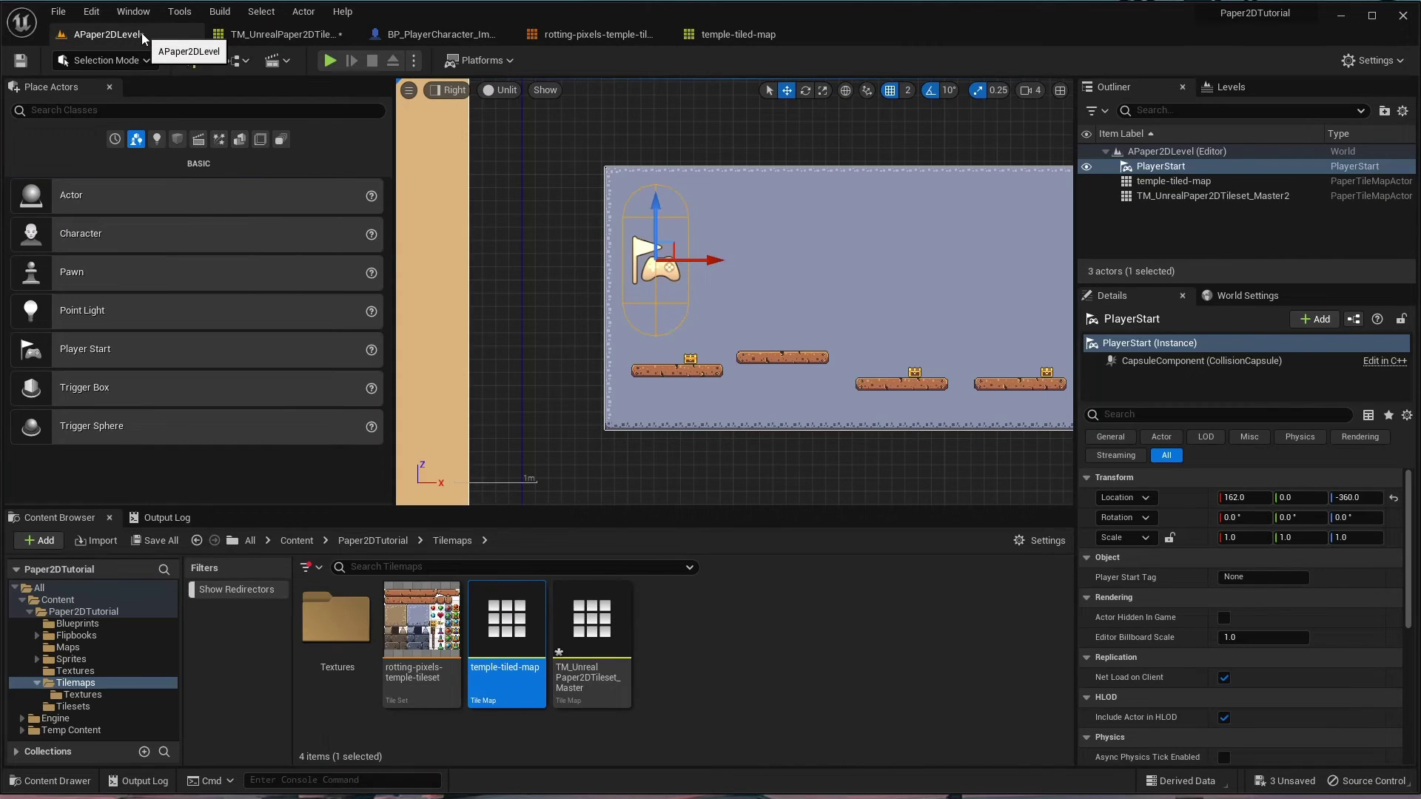
{"action": "left_click", "coordinate": [330, 60]}
{"action": "left_click", "coordinate": [372, 61]}
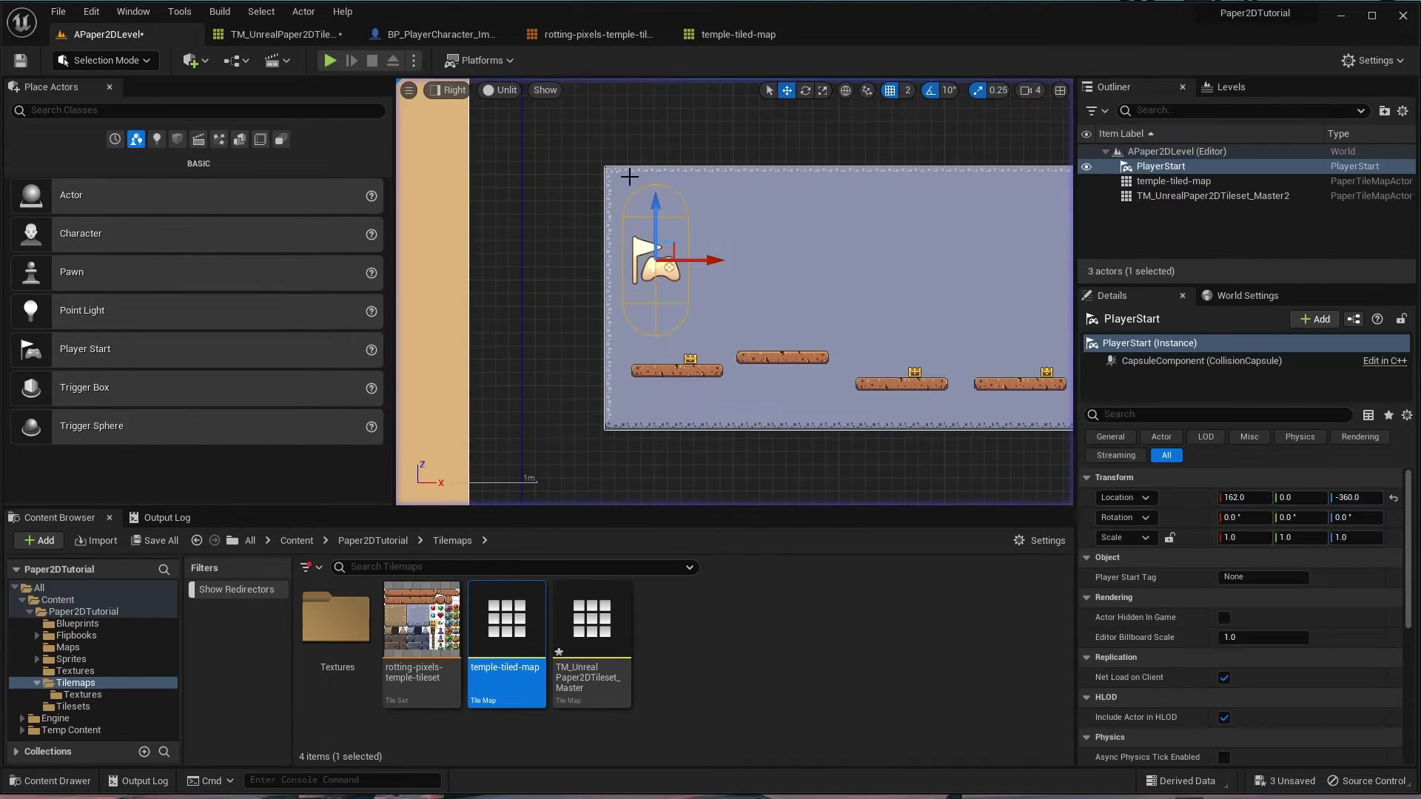
- Replace the temple-tiled-map actor with a fresh copy of the asset at about X 76, Z -238, and set its Y location to 0
{"action": "left_click", "coordinate": [898, 214]}
{"action": "key", "text": "Delete"}
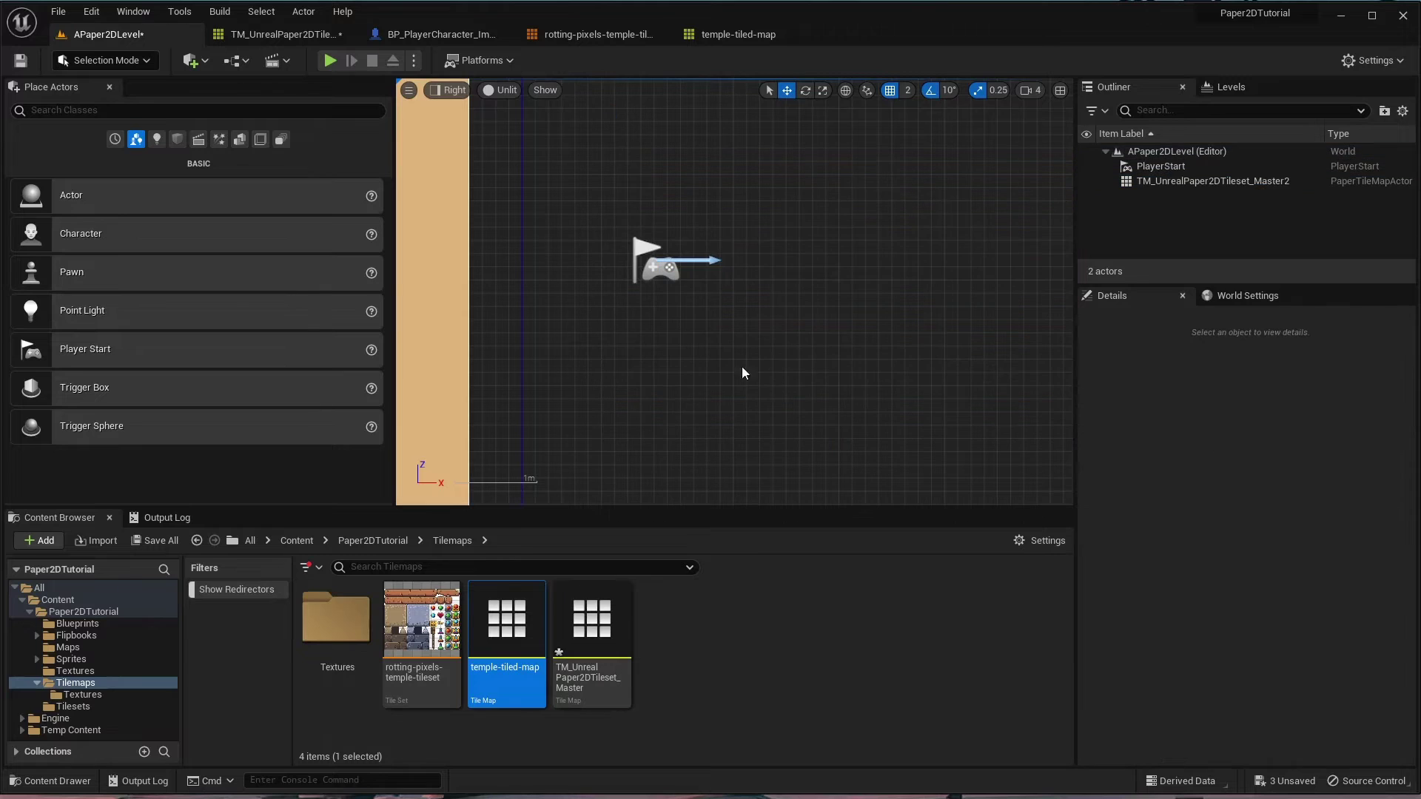
{"action": "left_click_drag", "start_coordinate": [506, 622], "coordinate": [582, 157]}
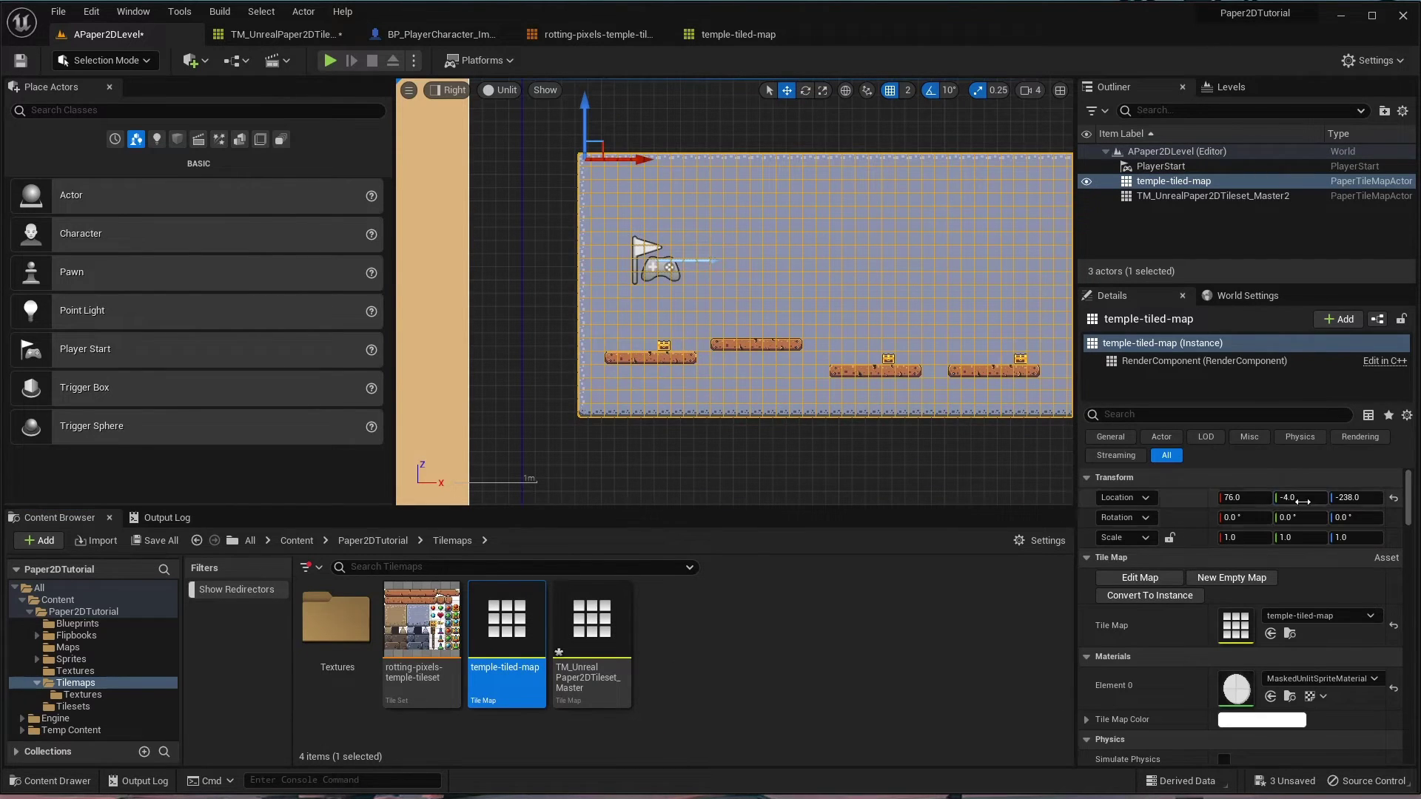
{"action": "left_click", "coordinate": [1296, 499]}
{"action": "type", "text": "0"}
{"action": "key", "text": "Return"}
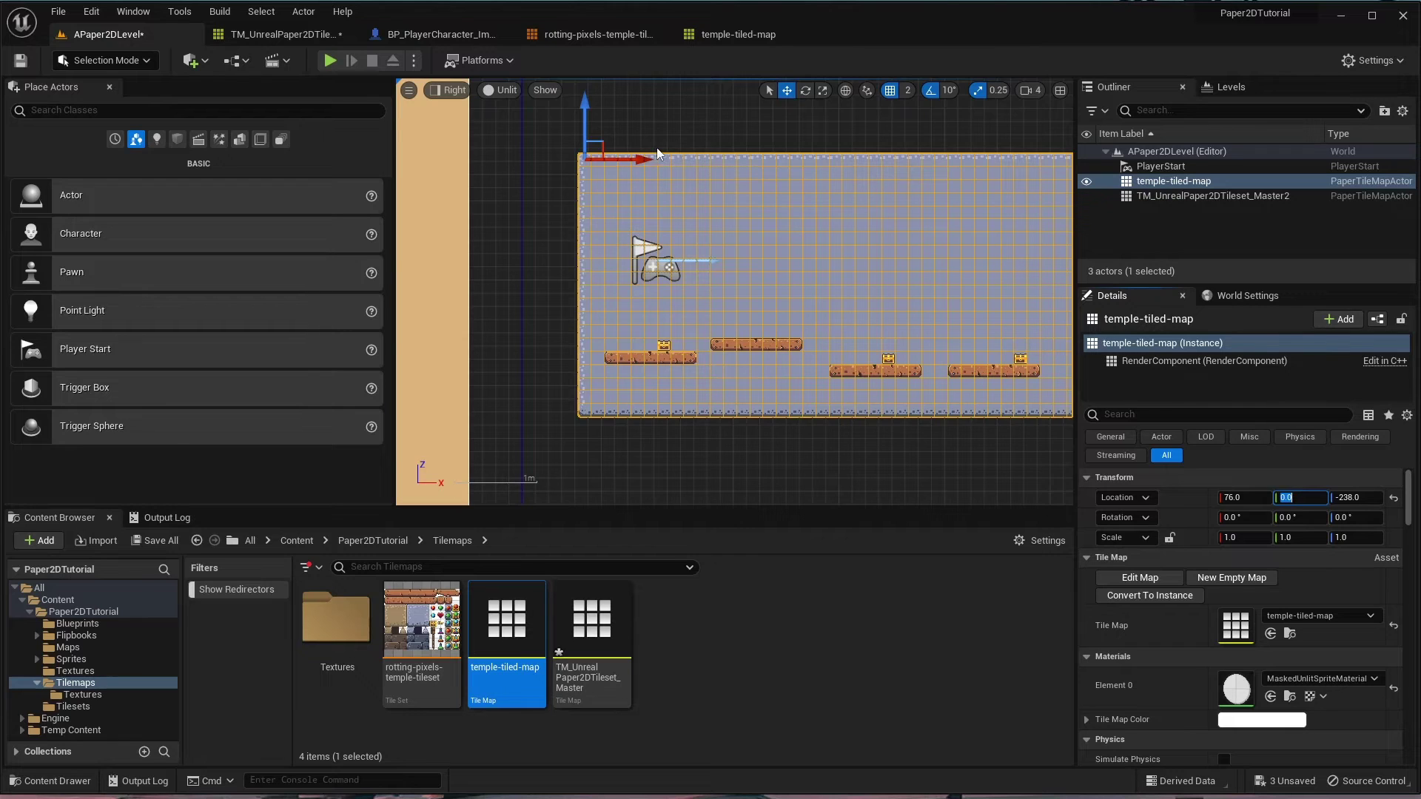
- Play the level and walk the character back and forth over the first wooden platform and its chest to test collisions
{"action": "left_click", "coordinate": [330, 62]}
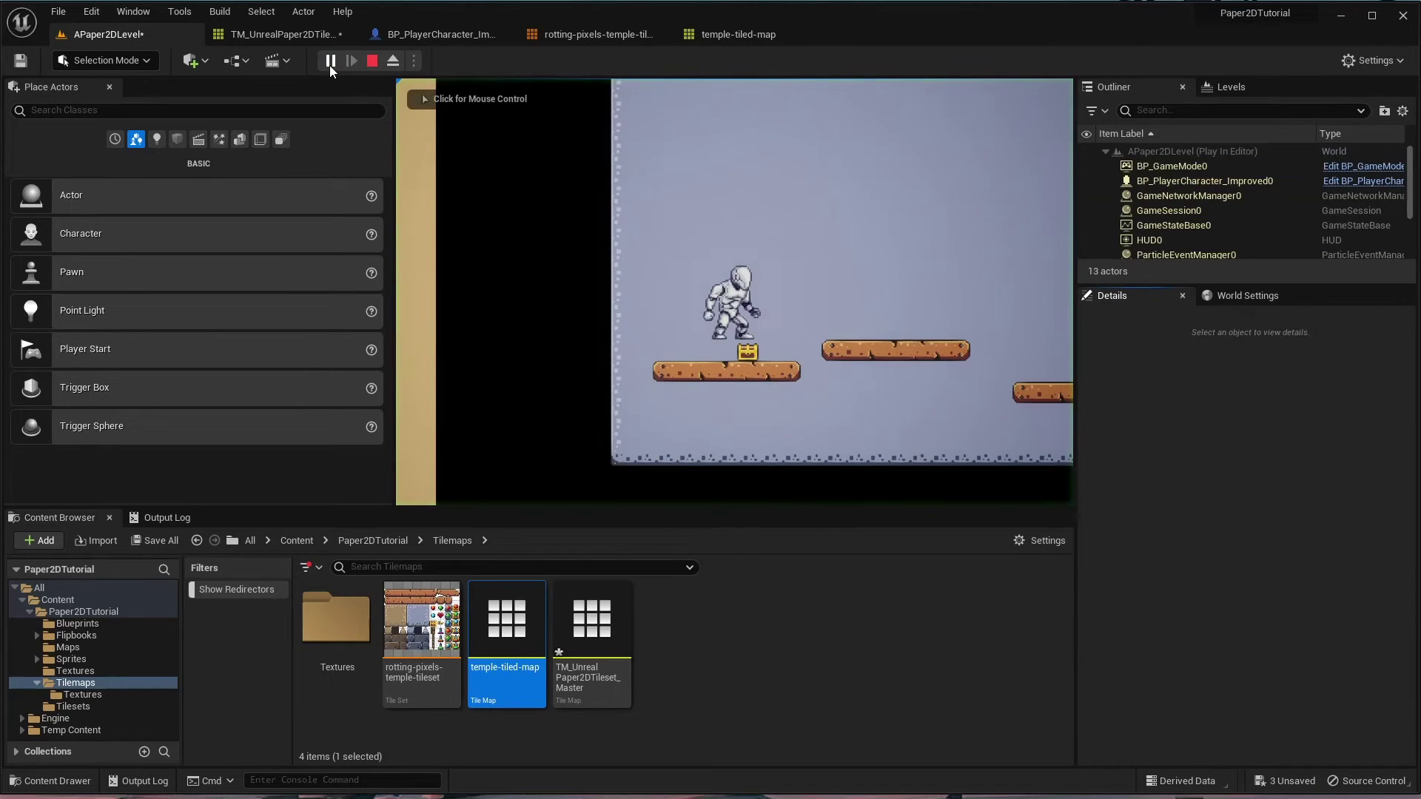
{"action": "left_click", "coordinate": [562, 222]}
{"action": "key", "text": "a"}
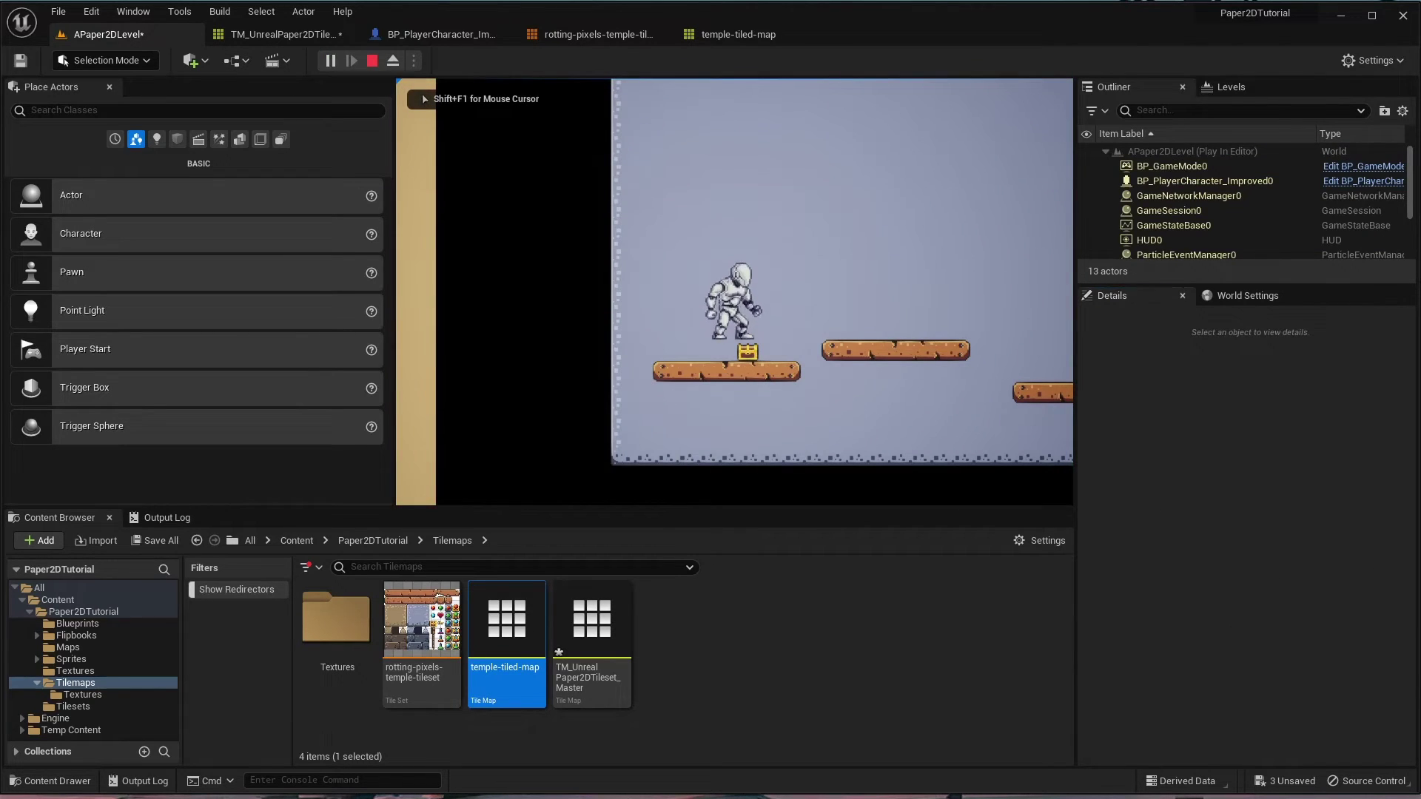
{"action": "key", "text": "d"}
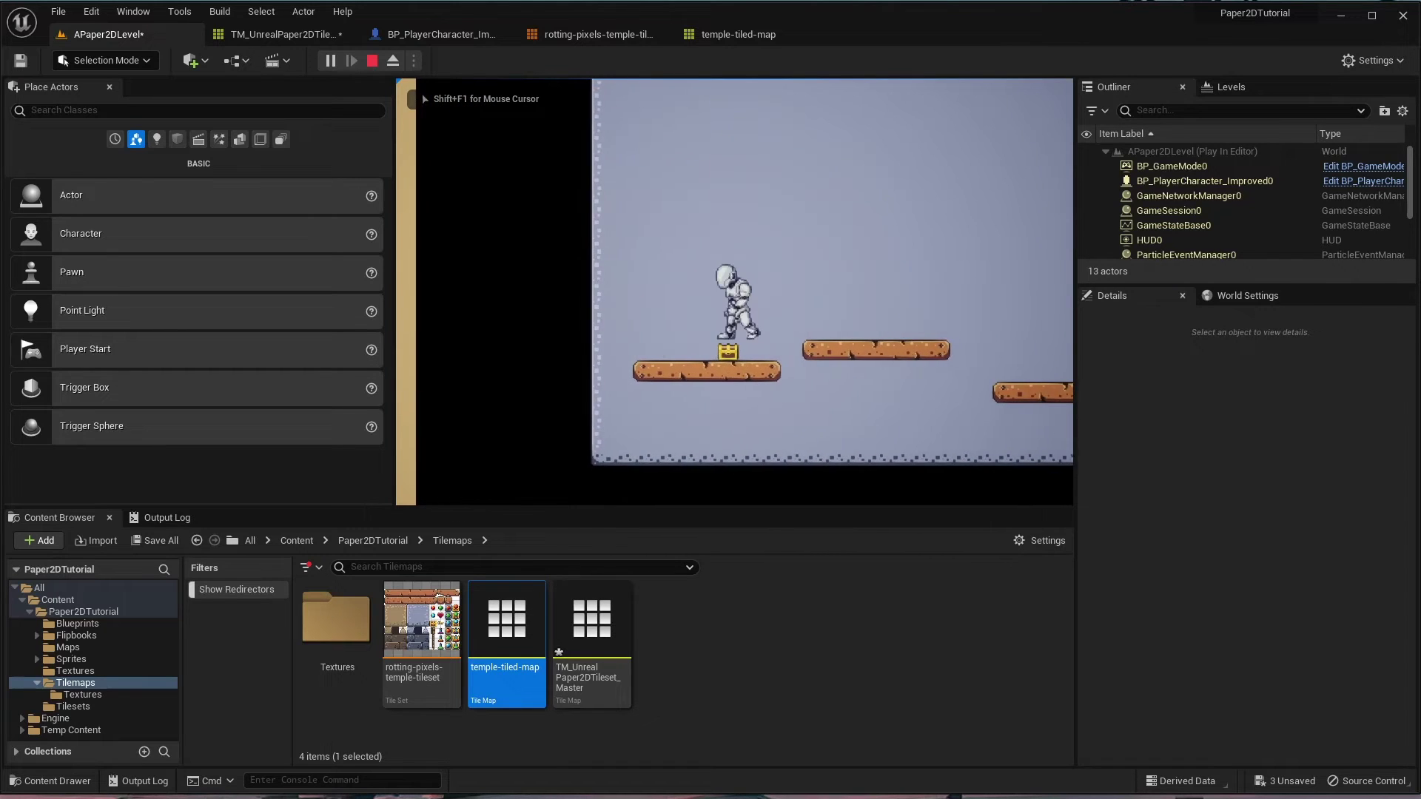
{"action": "key", "text": "a"}
{"action": "key", "text": "d"}
{"action": "key", "text": "a"}
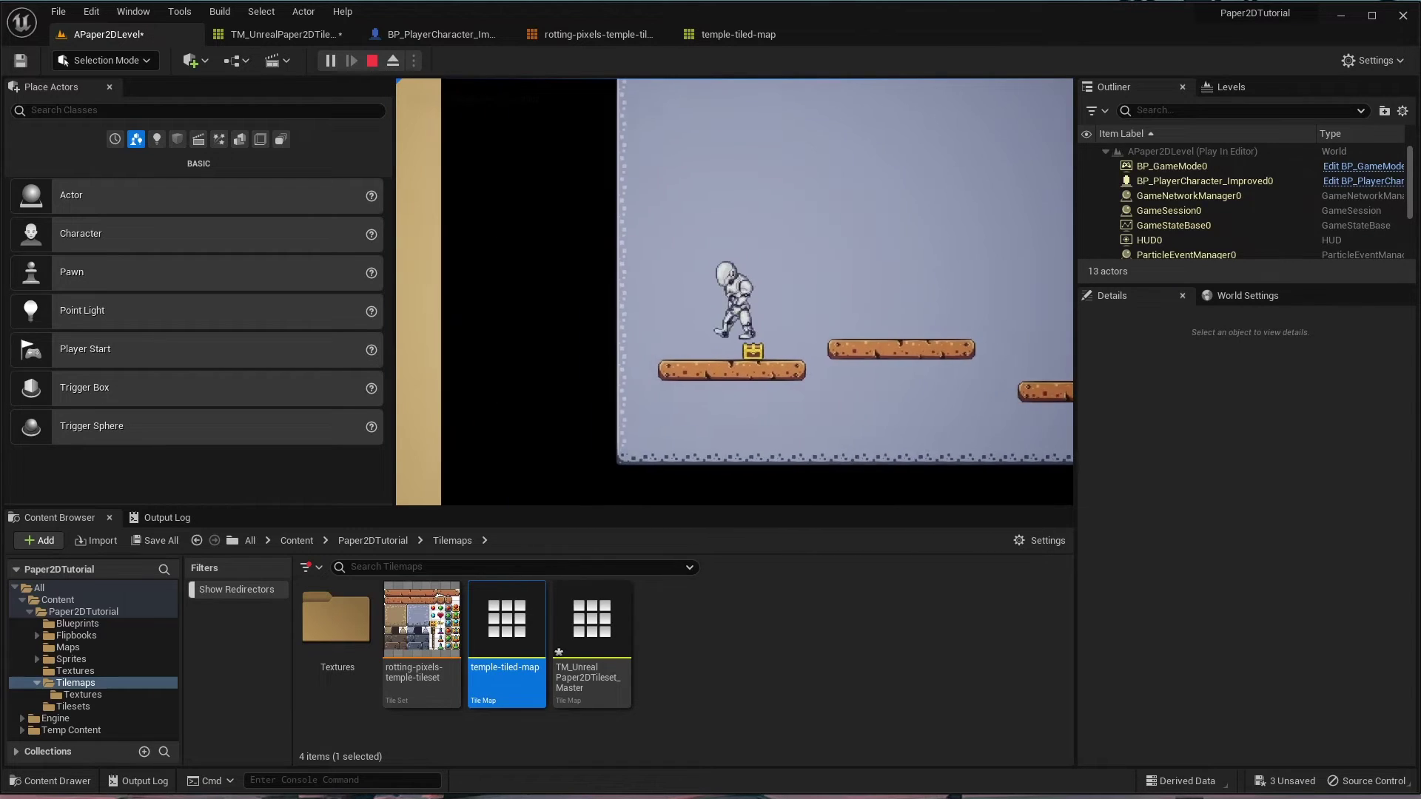
{"action": "key", "text": "d"}
{"action": "key", "text": "a"}
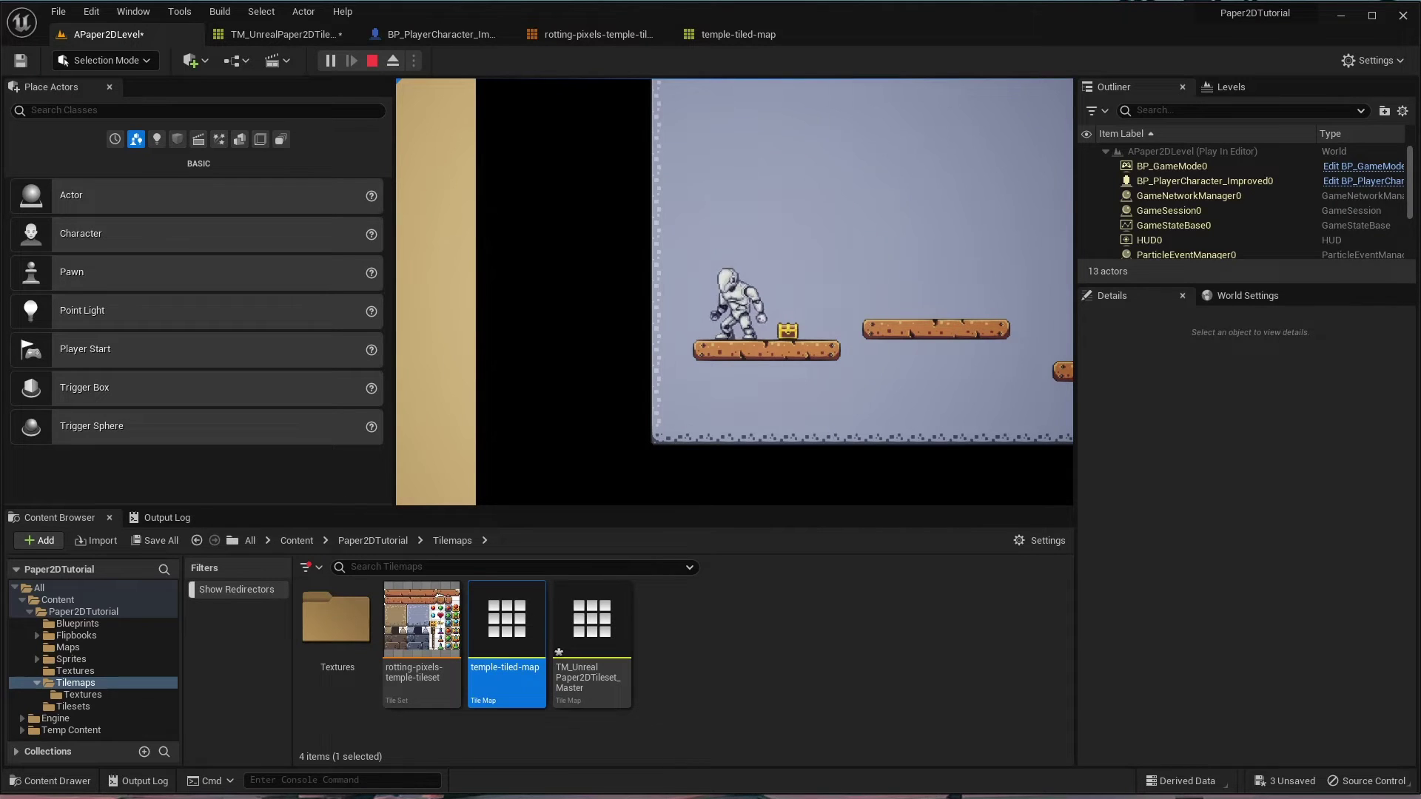
{"action": "key", "text": "d"}
{"action": "key", "text": "a"}
{"action": "key", "text": "d"}
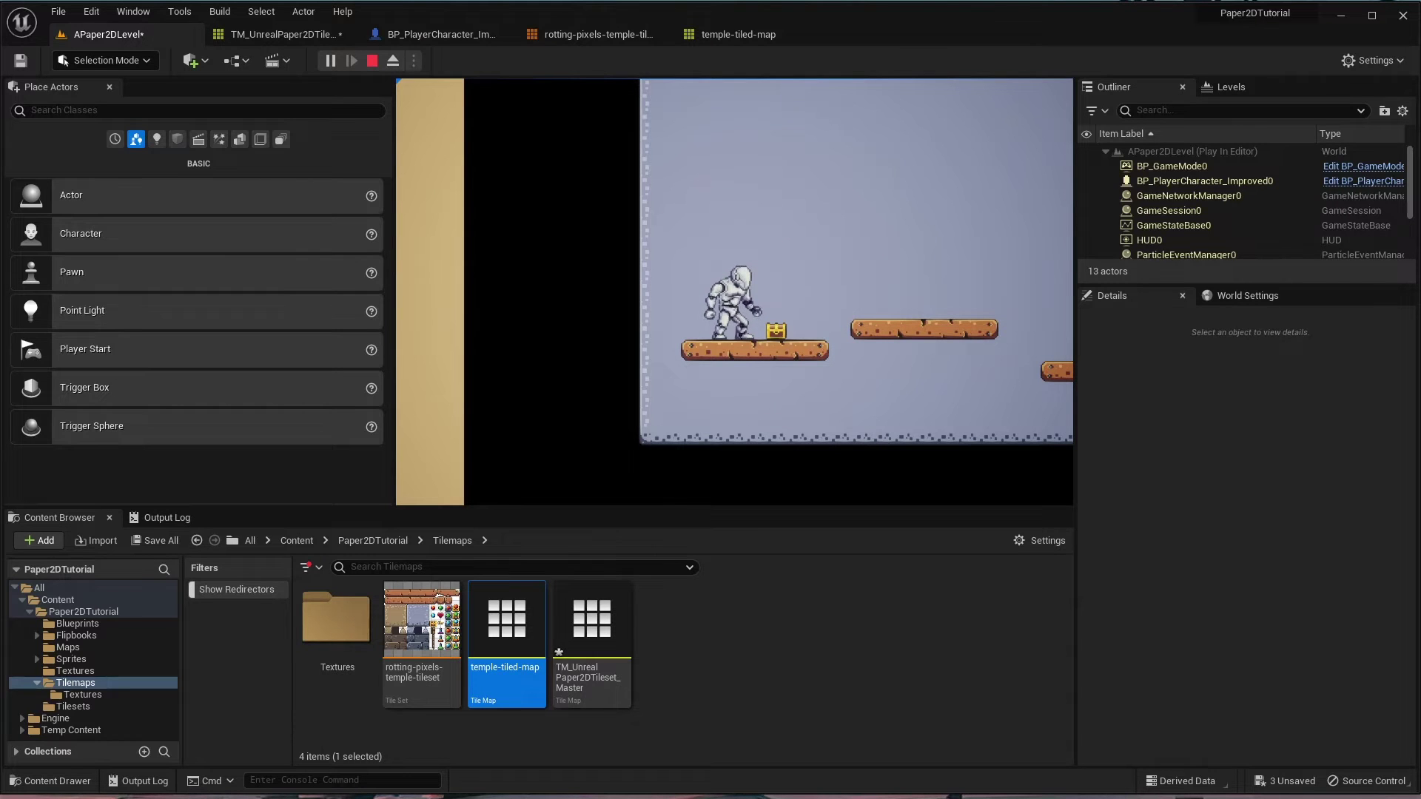
{"action": "key", "text": "d"}
{"action": "key", "text": "a"}
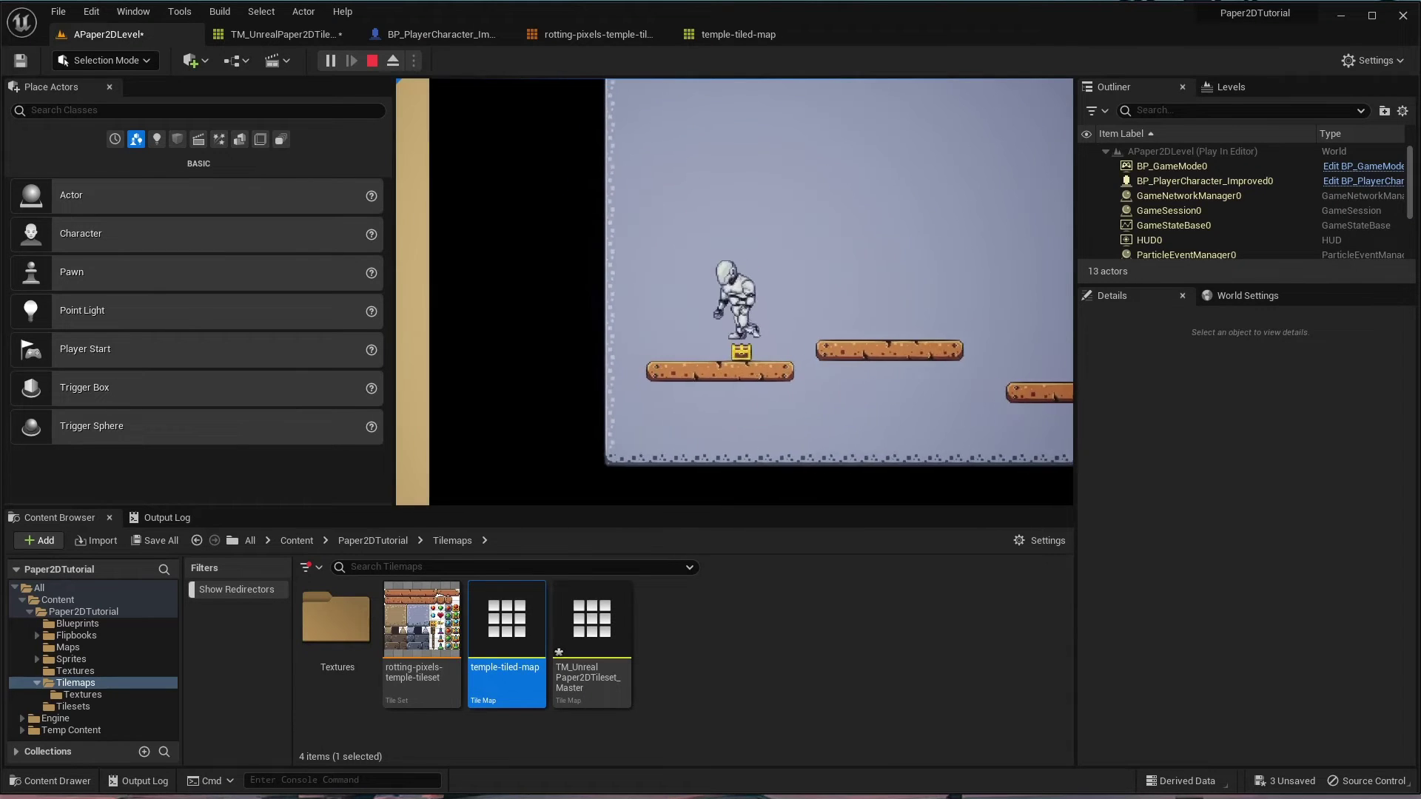
- Walk and jump the character across the remaining platforms to the far end of the temple map, and stop the play test
{"action": "key", "text": "d"}
{"action": "key", "text": "a"}
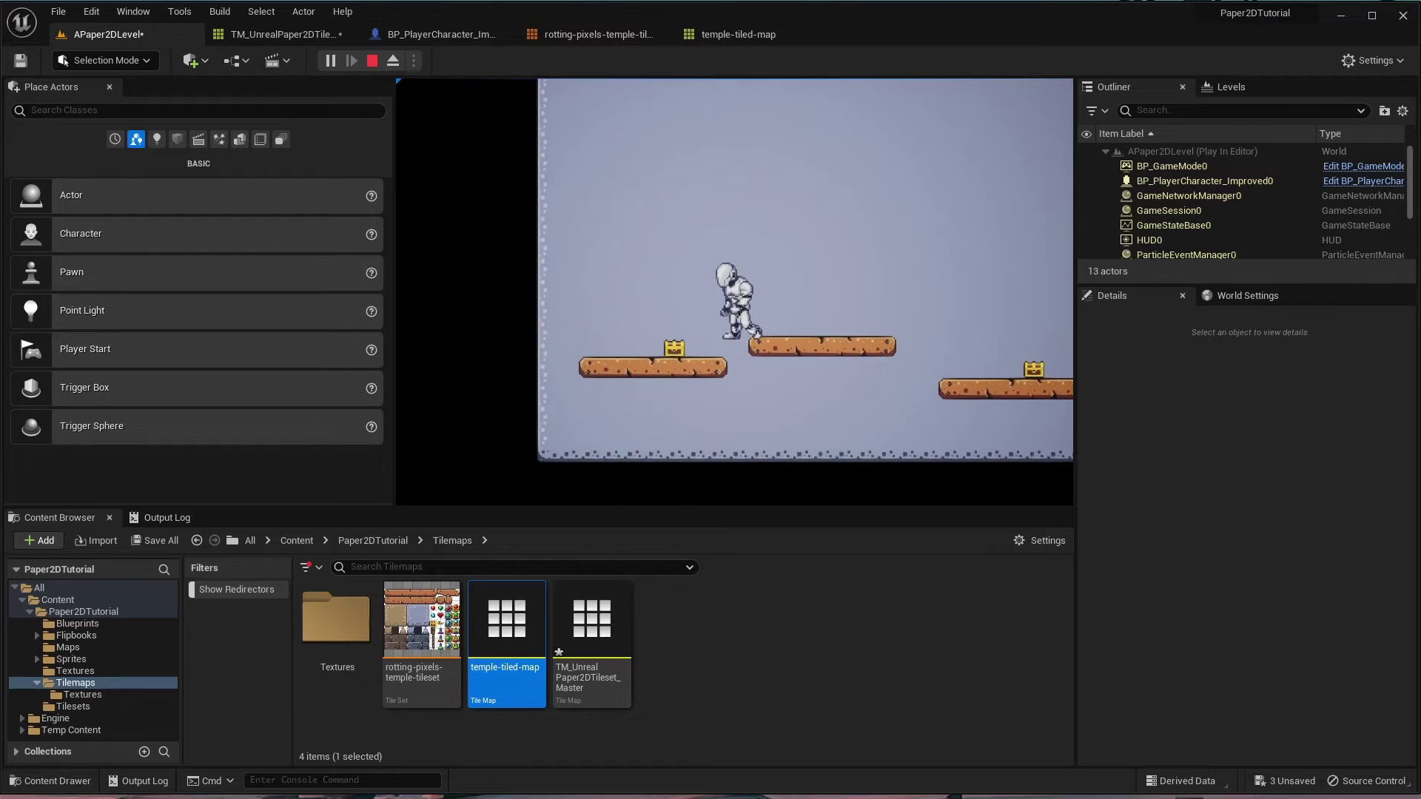
{"action": "key", "text": "d"}
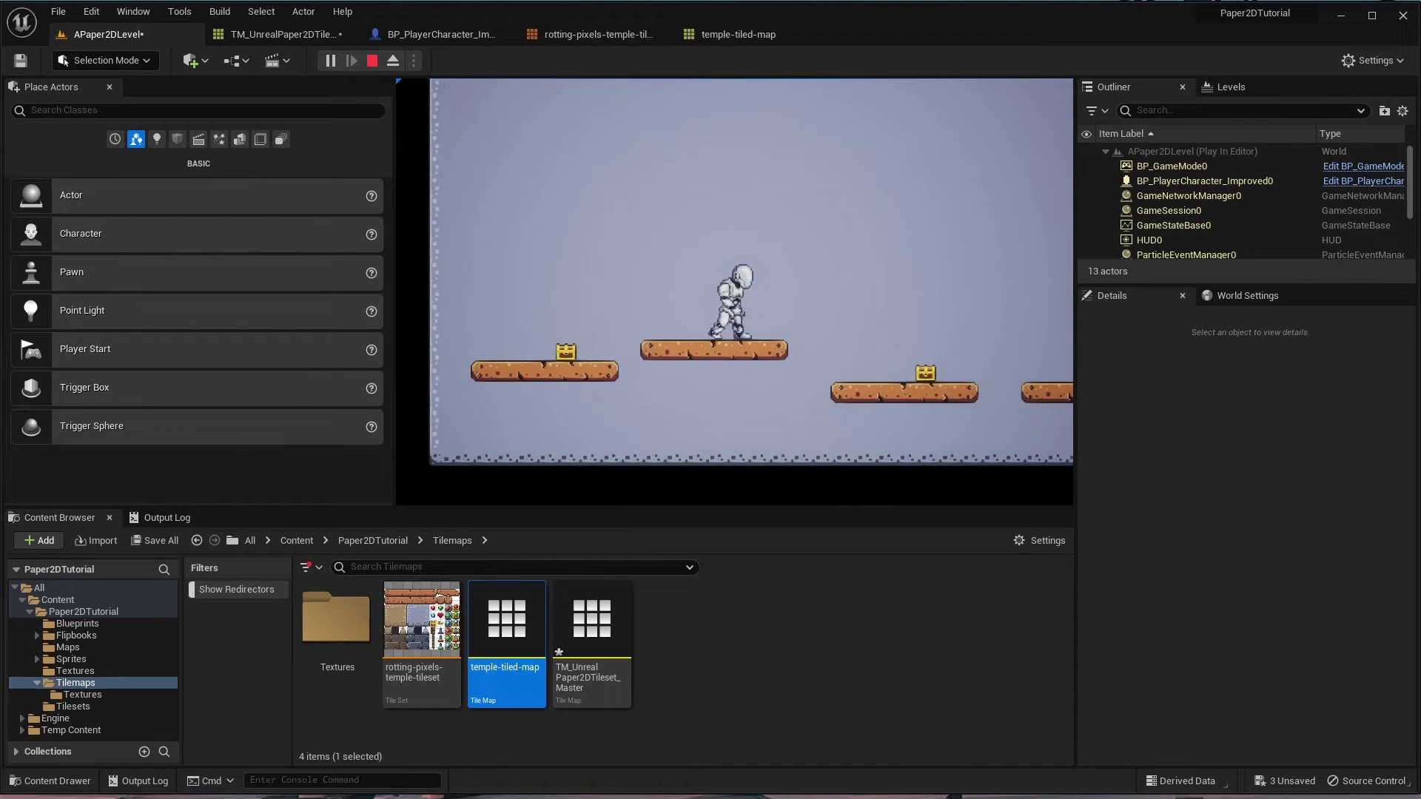
{"action": "key", "text": "space"}
{"action": "key", "text": "space"}
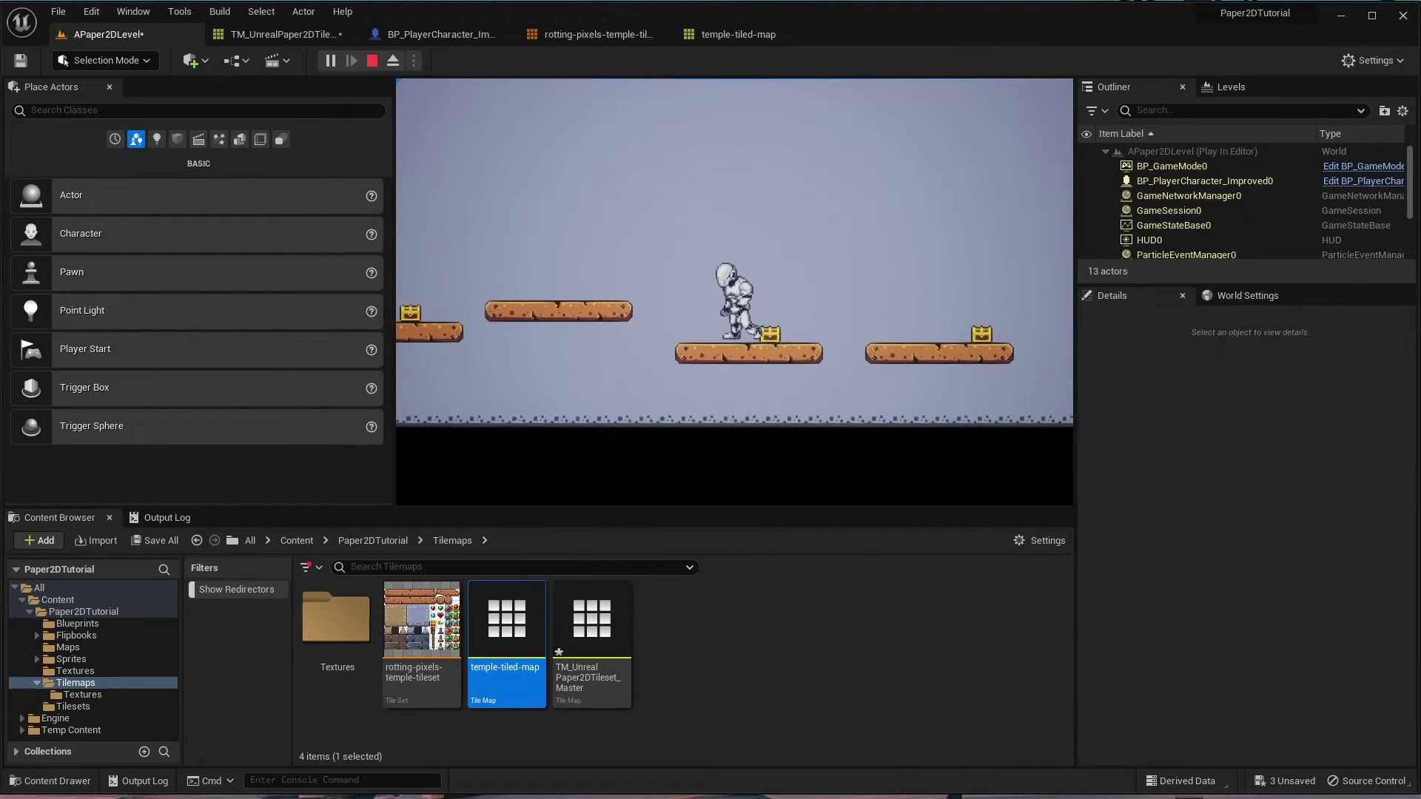
{"action": "key", "text": "space"}
{"action": "key", "text": "d"}
{"action": "key", "text": "a"}
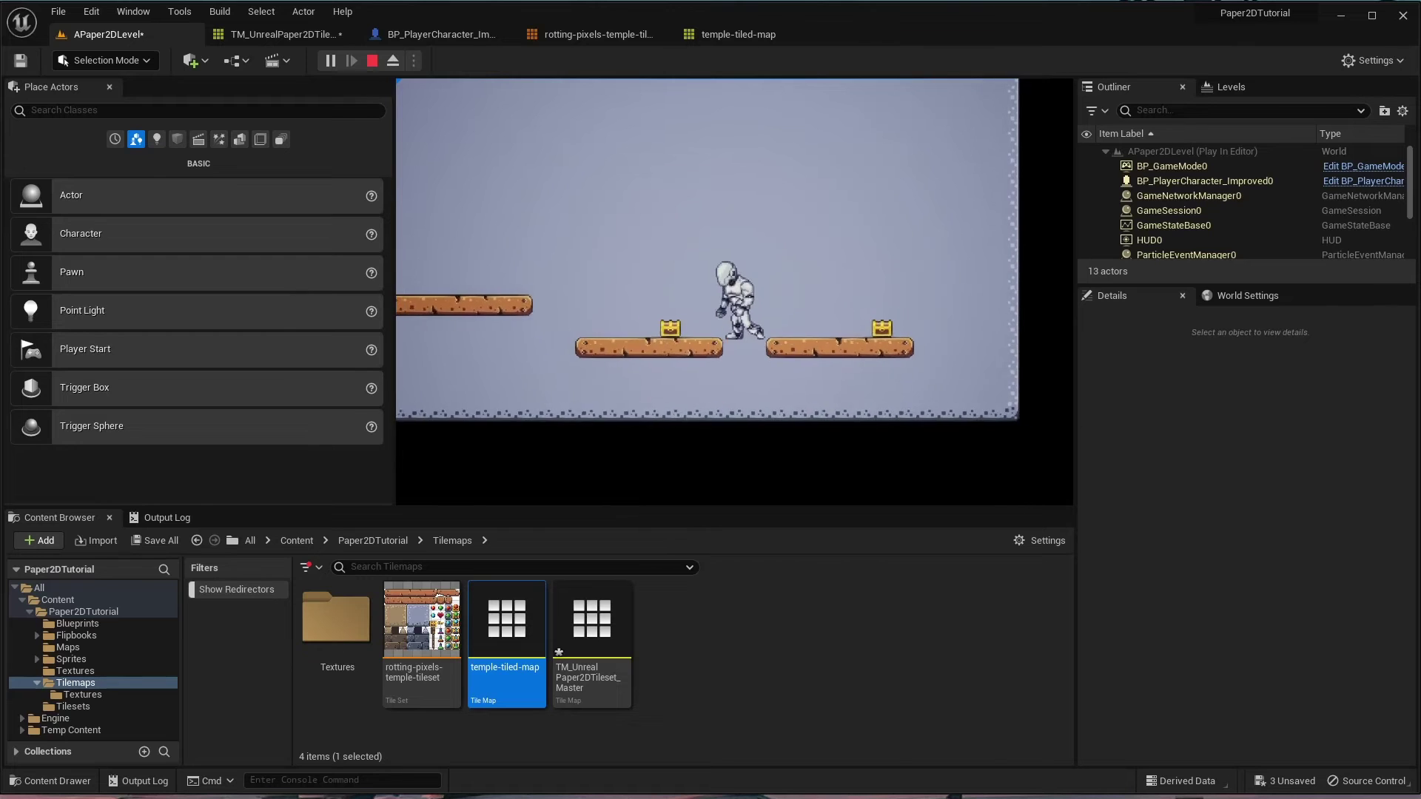
{"action": "key", "text": "d"}
{"action": "key", "text": "space"}
{"action": "key", "text": "space"}
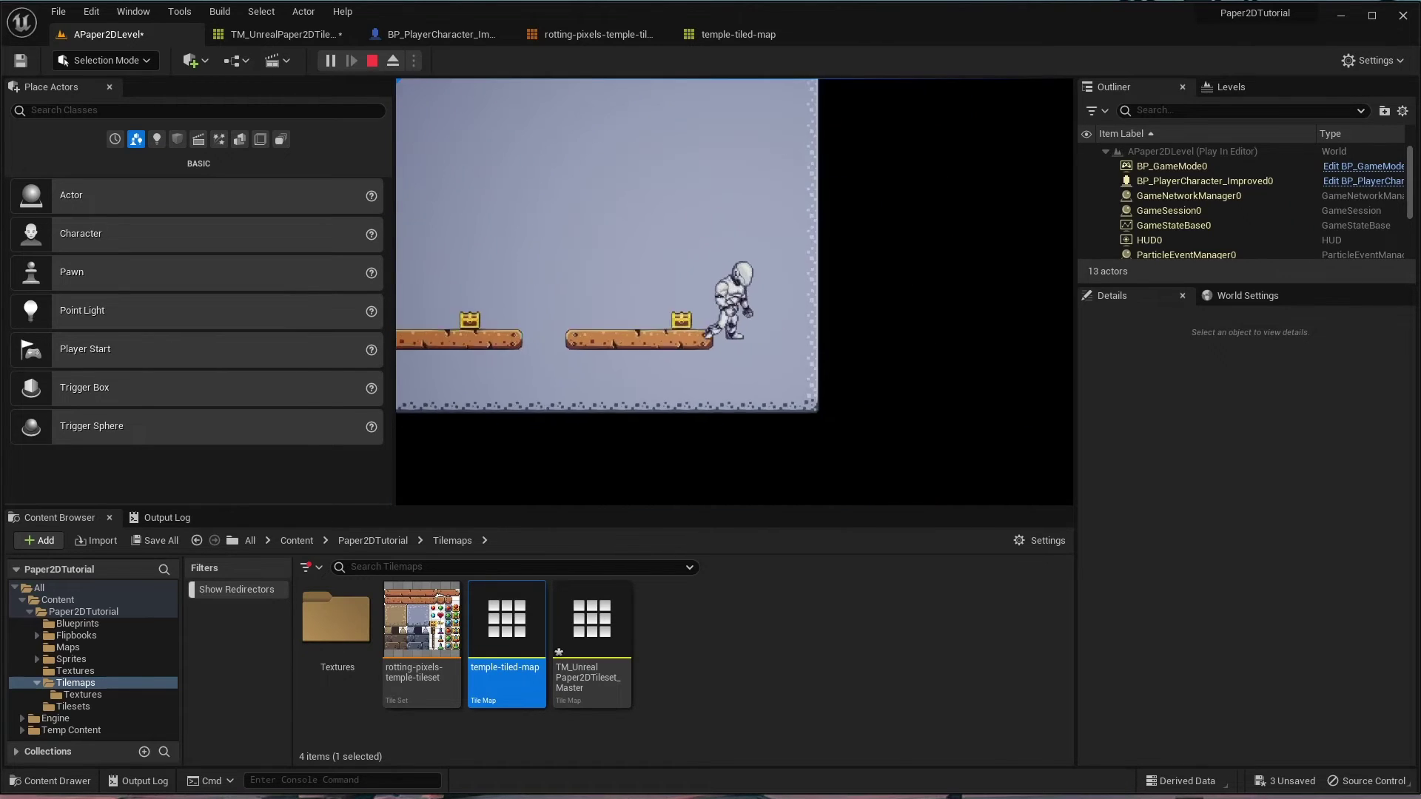
{"action": "key", "text": "Escape"}
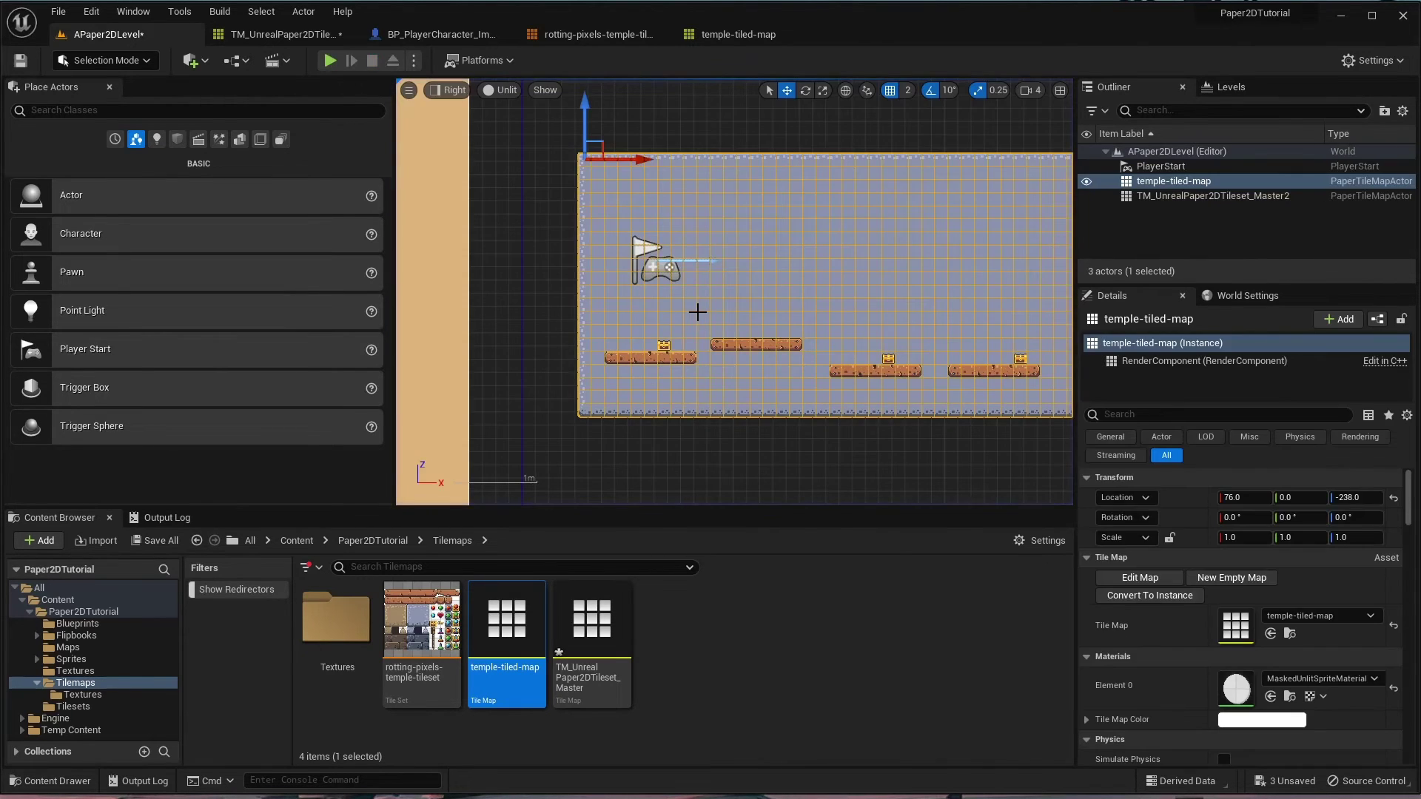
- Deselect the tile map, turn on the Collision show flag, and inspect the collision outlines around the platforms and chests
{"action": "left_click", "coordinate": [698, 434]}
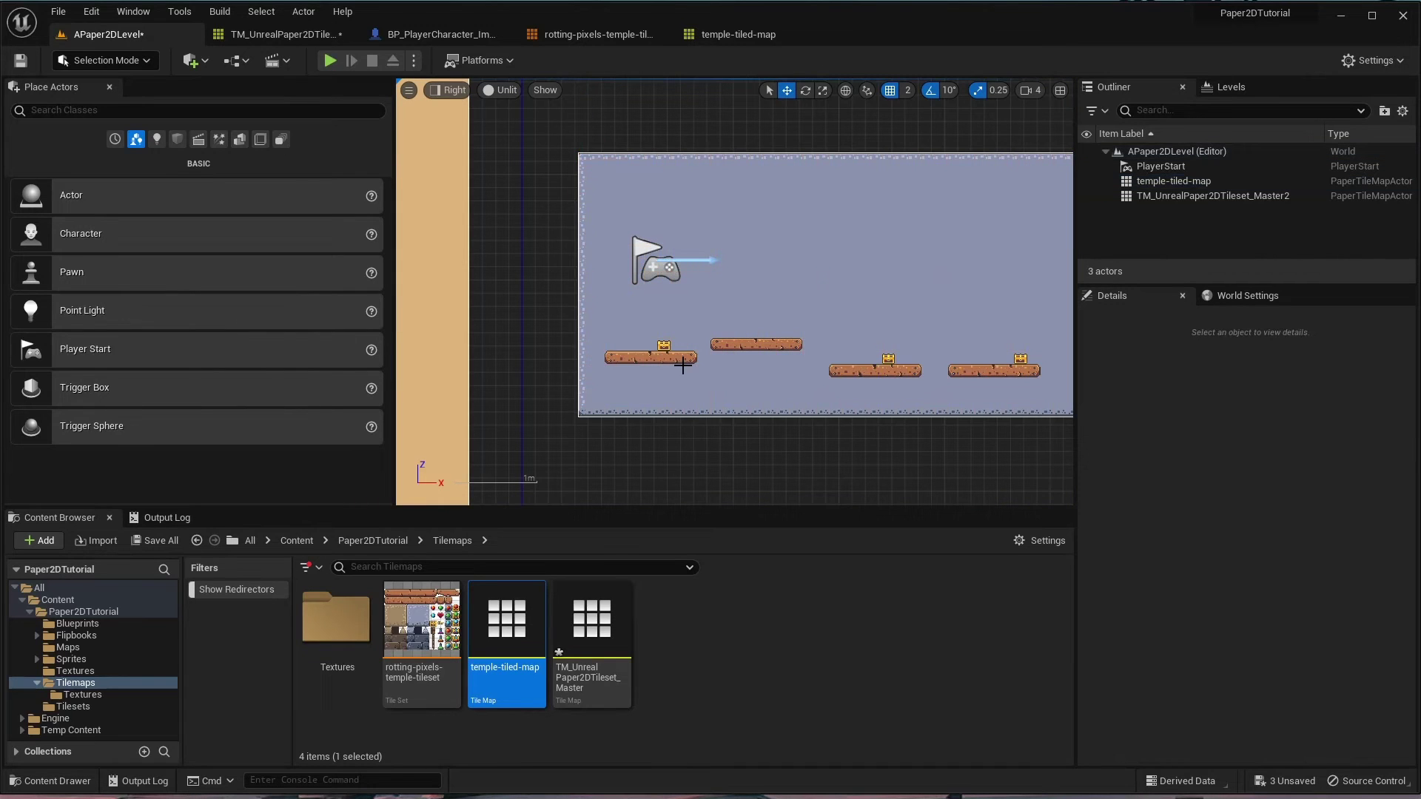
{"action": "right_click_drag", "start_coordinate": [815, 358], "coordinate": [739, 360]}
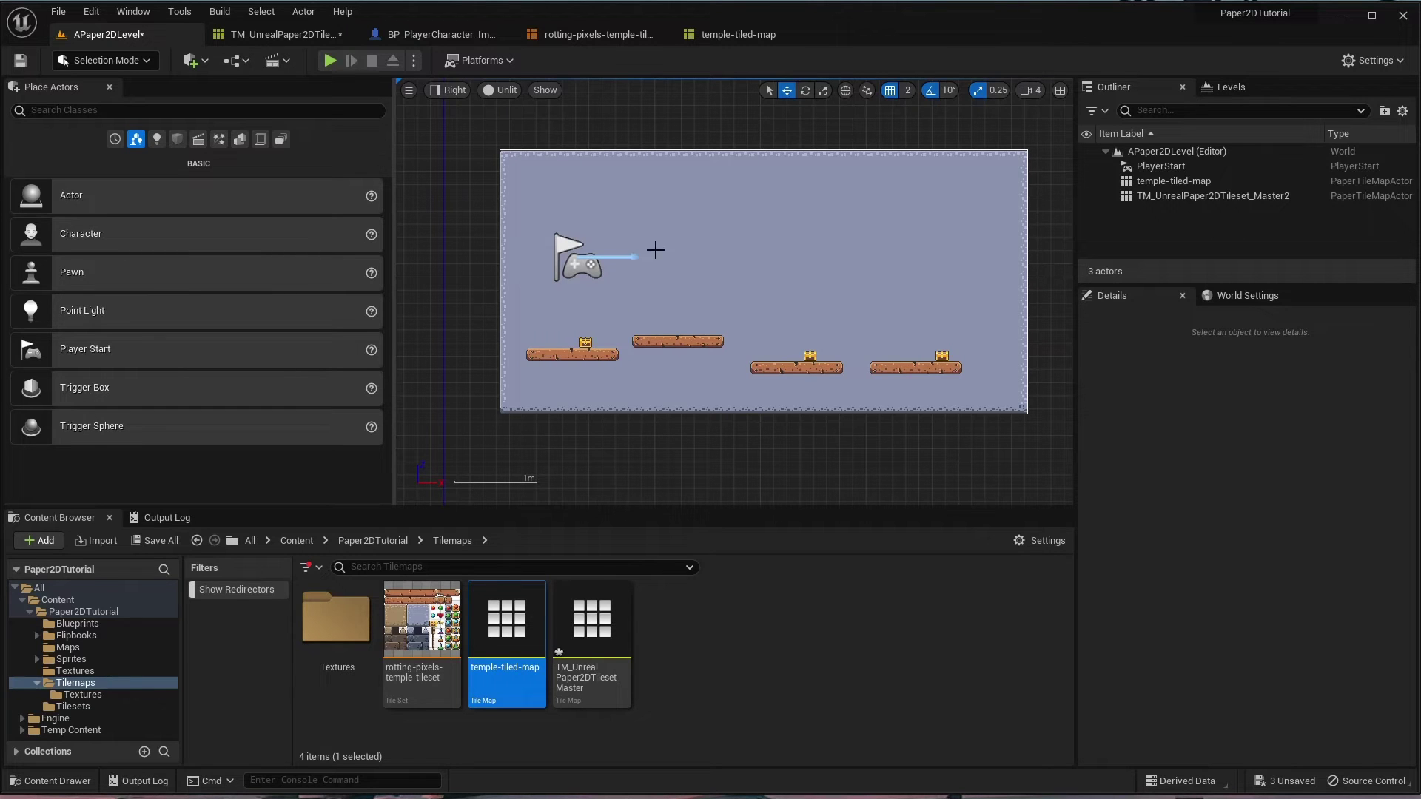
{"action": "left_click", "coordinate": [544, 90]}
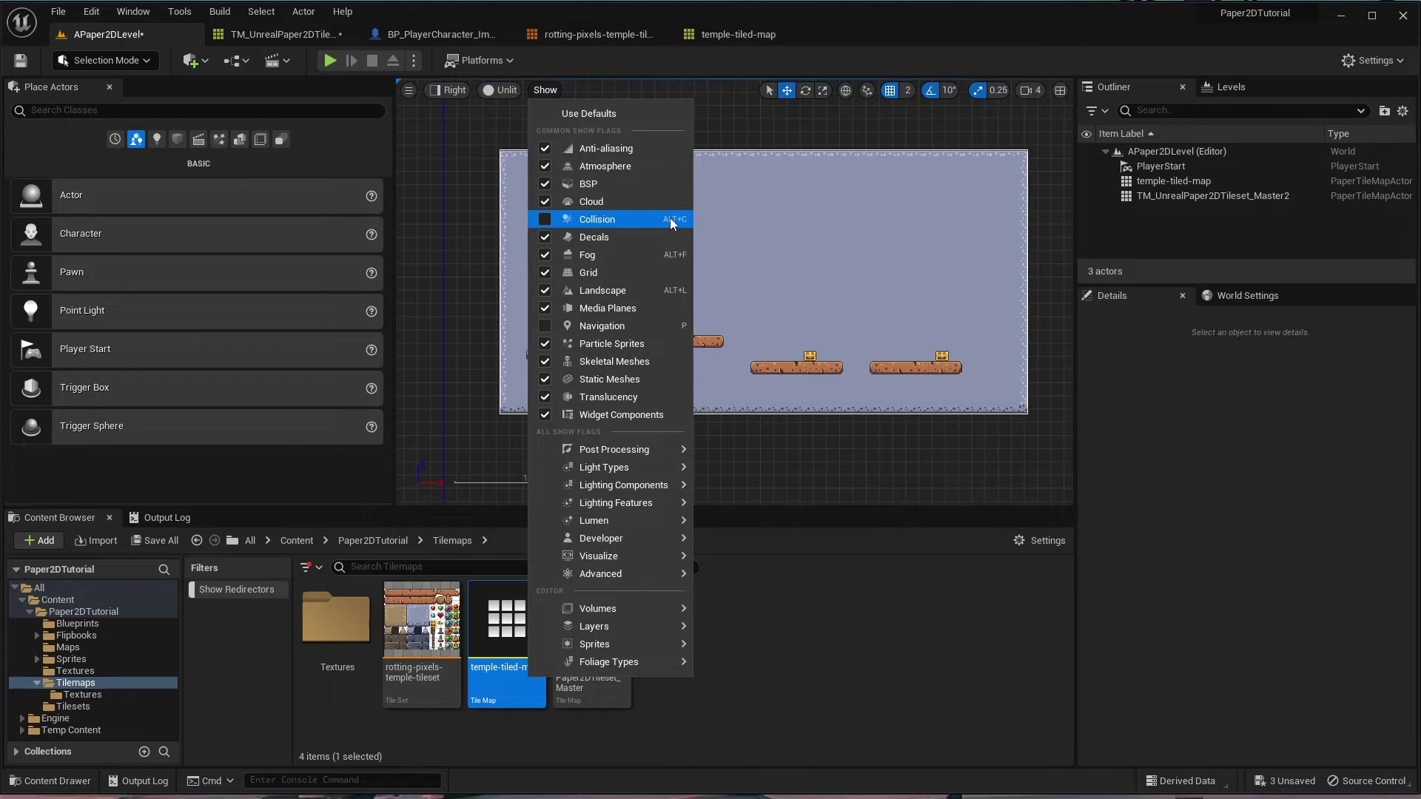
{"action": "left_click", "coordinate": [650, 219]}
{"action": "scroll", "coordinate": [617, 332], "scroll_direction": "up", "scroll_amount": 6}
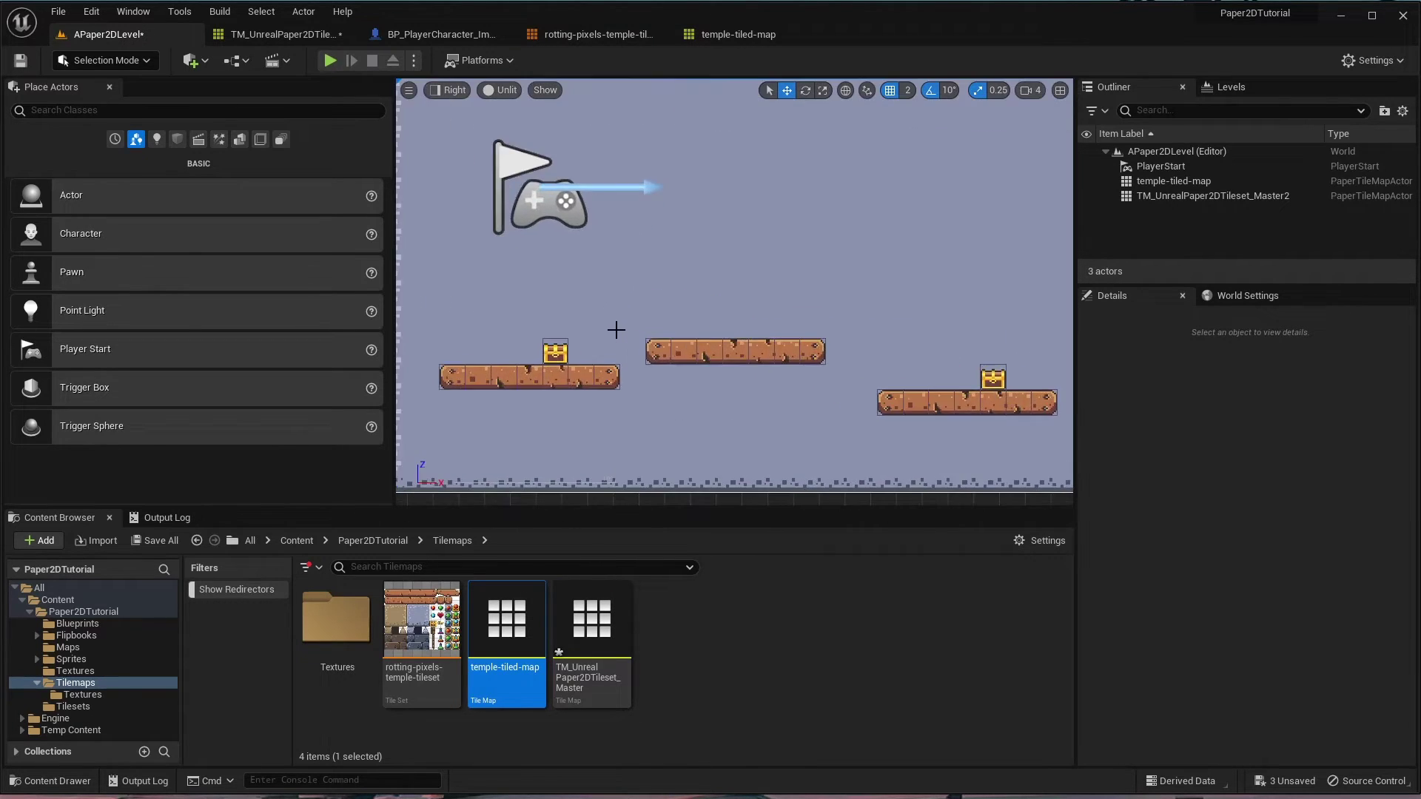
{"action": "scroll", "coordinate": [598, 360], "scroll_direction": "up", "scroll_amount": 3}
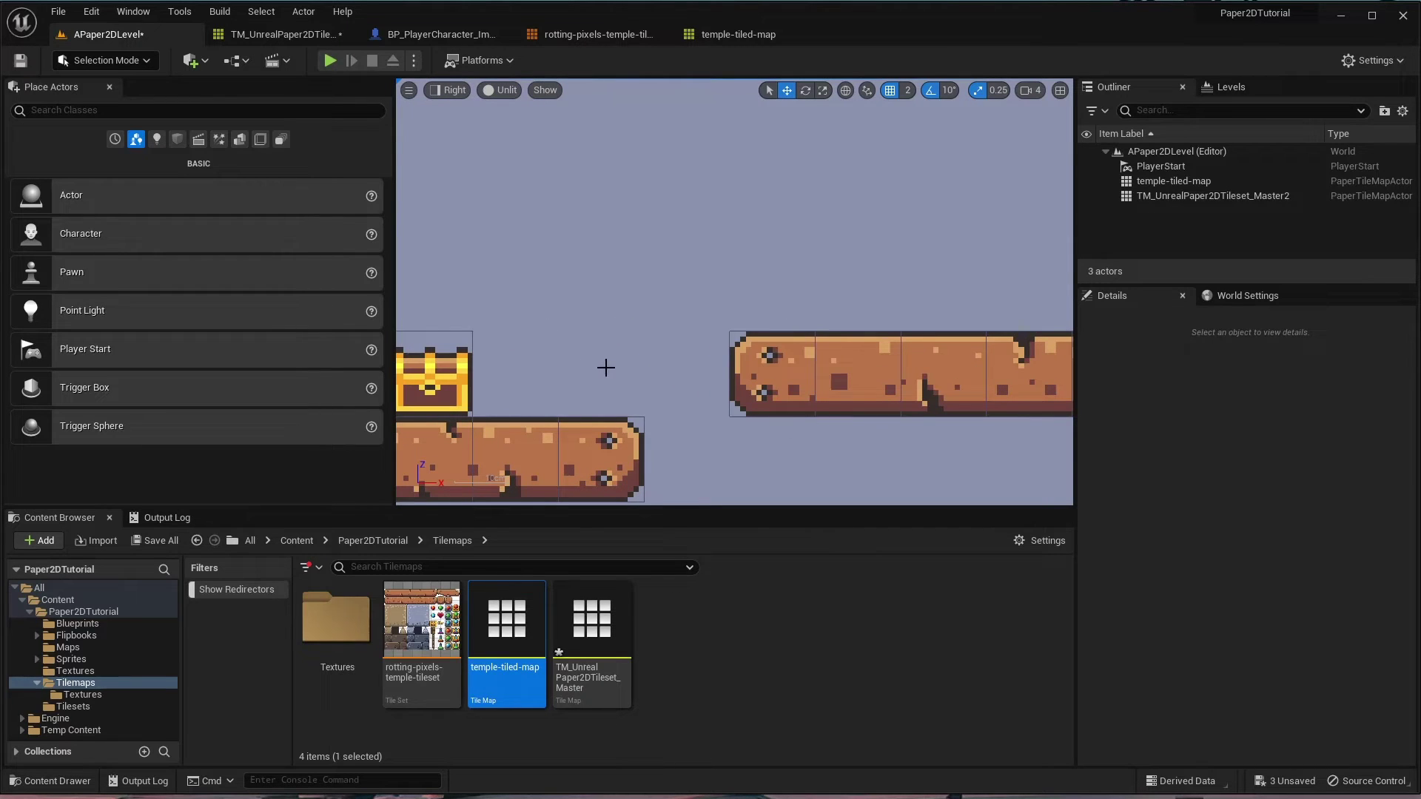
{"action": "scroll", "coordinate": [605, 367], "scroll_direction": "down", "scroll_amount": 5}
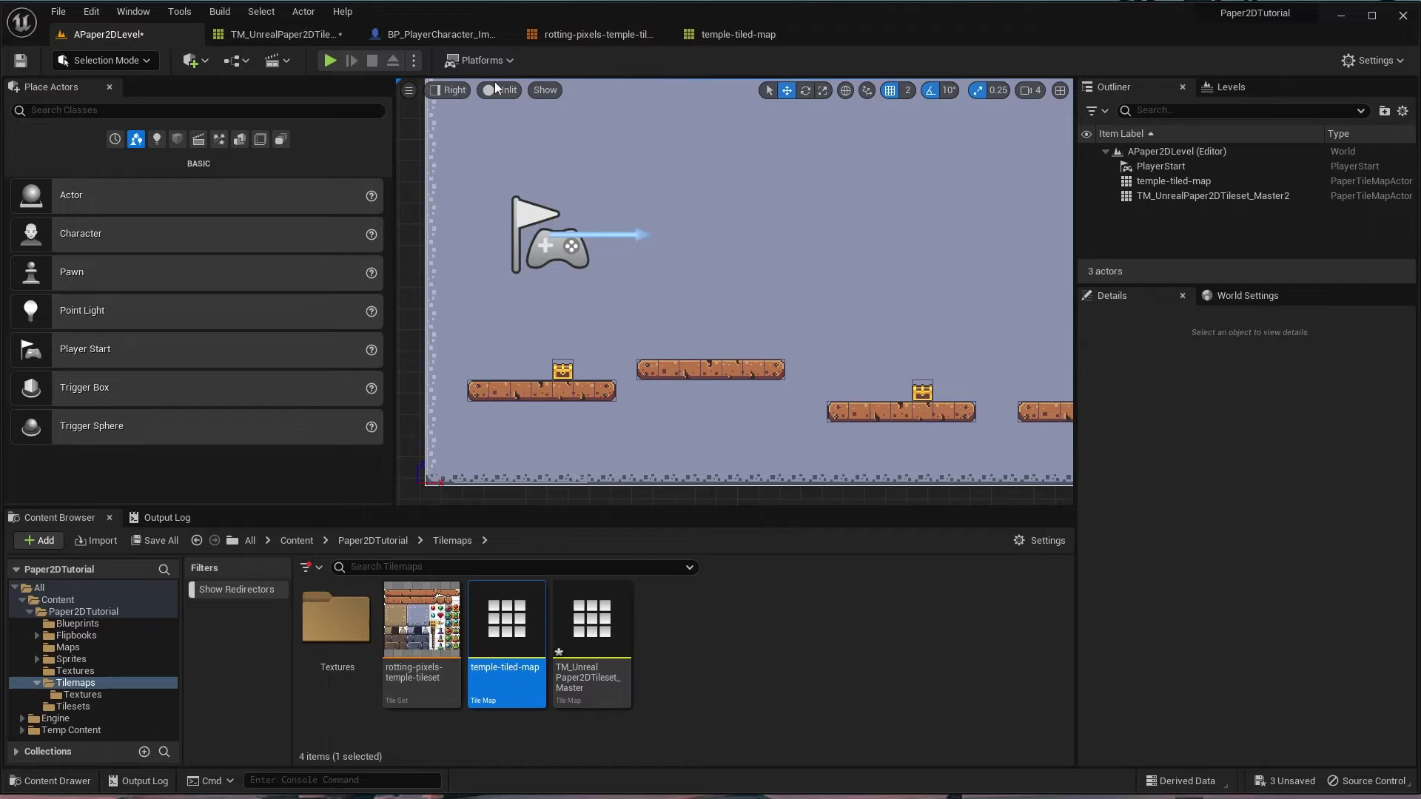
- Switch the level viewport from the Right view to Perspective and angle it to show the depth of the platforms' collision boxes
{"action": "left_click", "coordinate": [449, 89]}
{"action": "left_click", "coordinate": [501, 89]}
{"action": "left_click", "coordinate": [456, 91]}
{"action": "left_click", "coordinate": [458, 94]}
{"action": "left_click", "coordinate": [460, 110]}
{"action": "right_click_drag", "start_coordinate": [842, 401], "coordinate": [966, 381]}
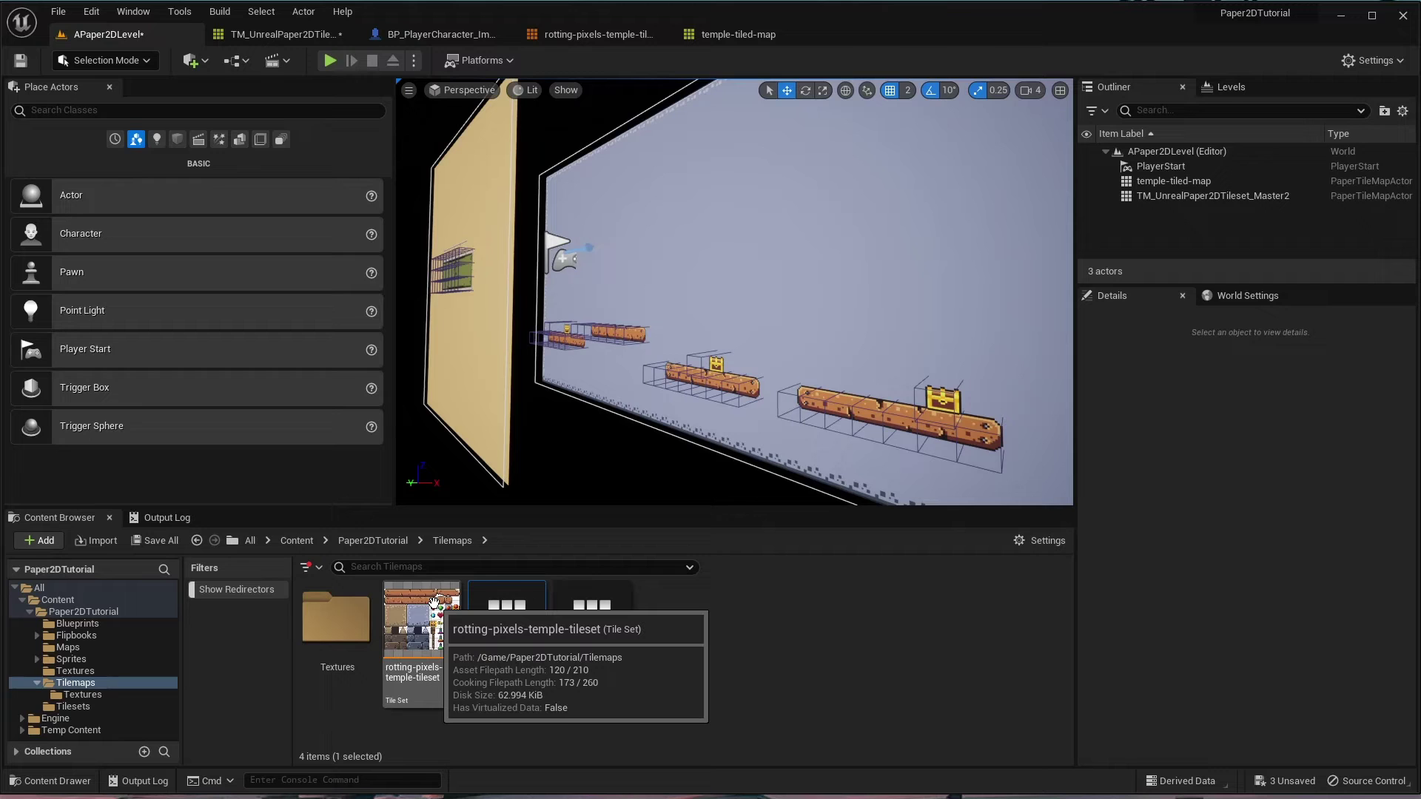
- Check the character sprite and its capsule in BP_PlayerCharacter_Improved from another angle, and return to APaper2DLevel
{"action": "left_click", "coordinate": [403, 37]}
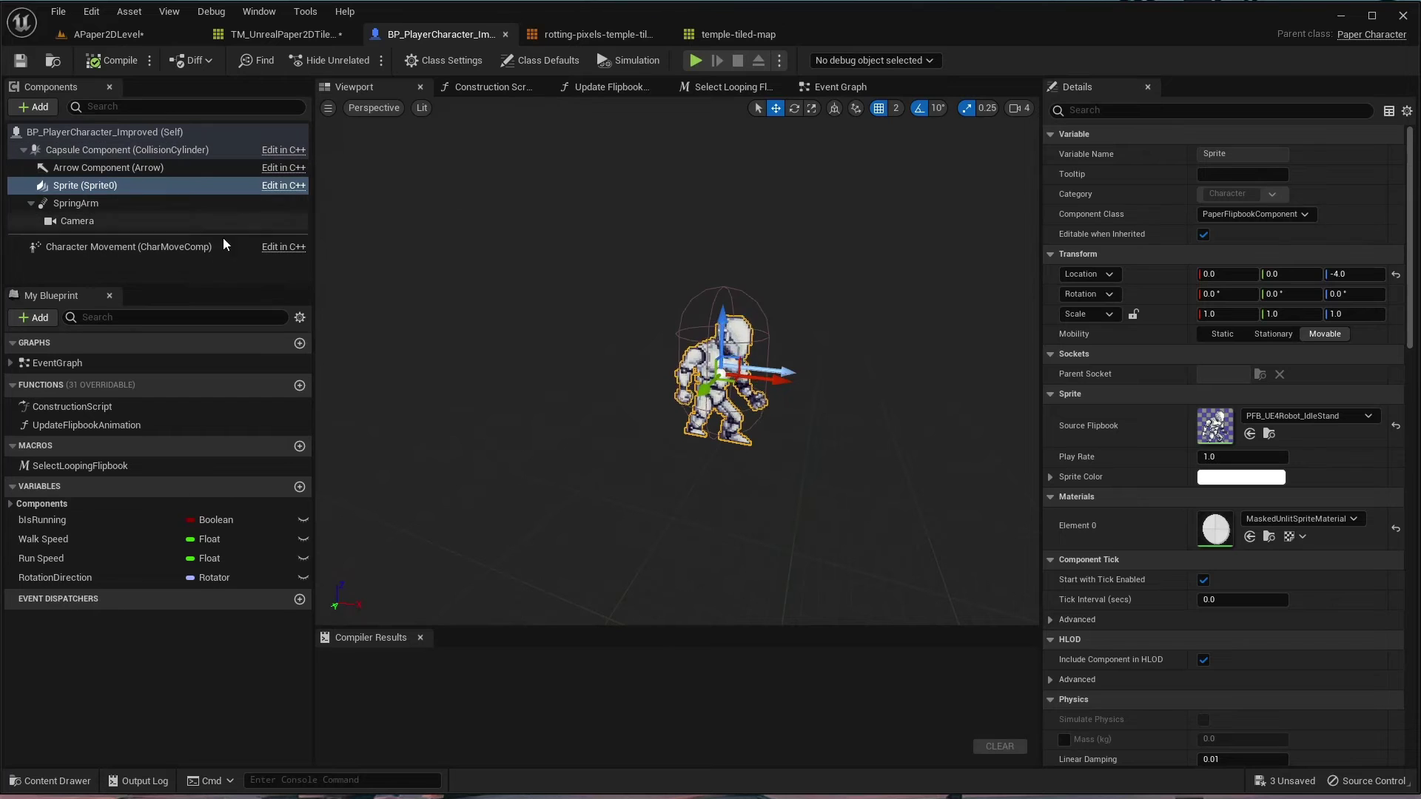
{"action": "left_click_drag", "start_coordinate": [853, 416], "coordinate": [607, 428], "text": "alt"}
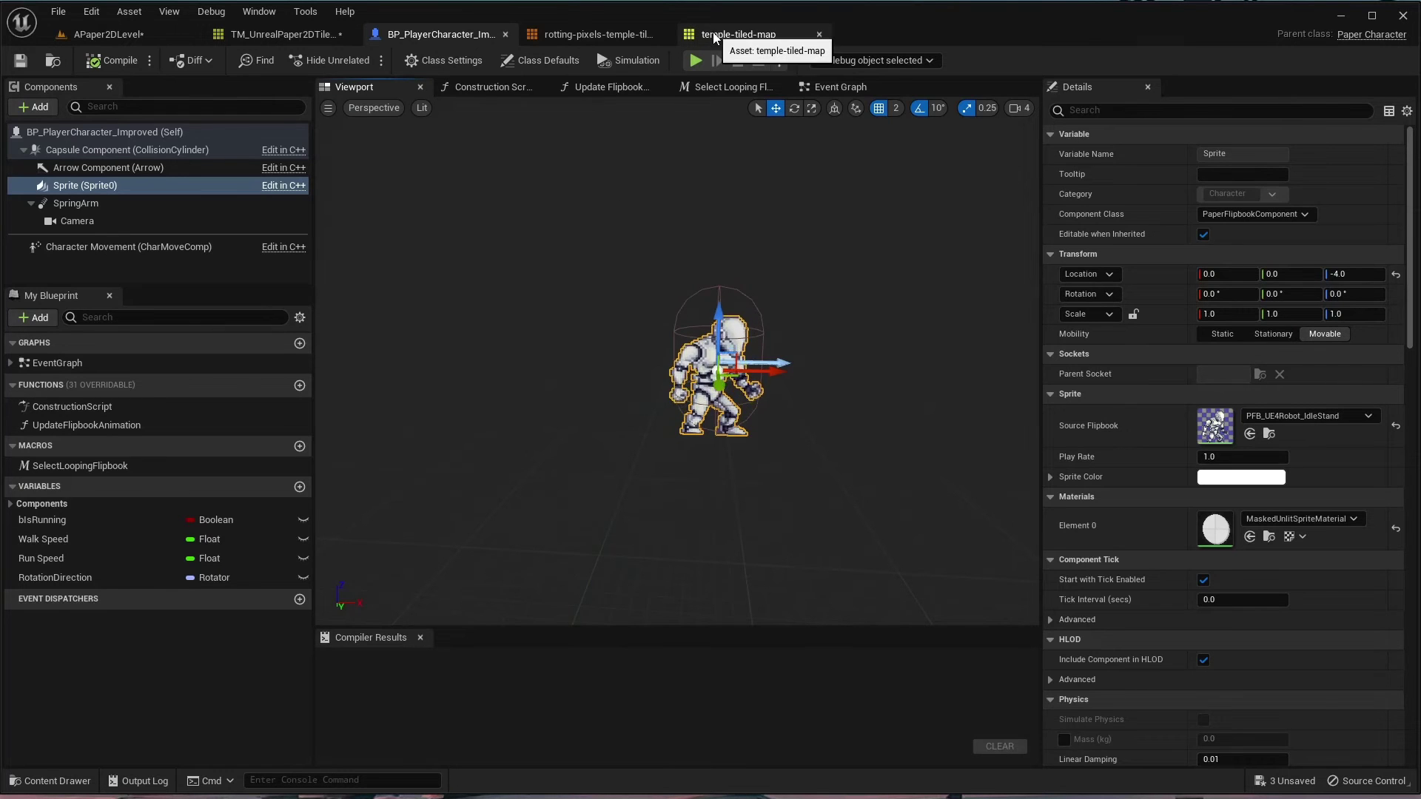
{"action": "left_click", "coordinate": [129, 35]}
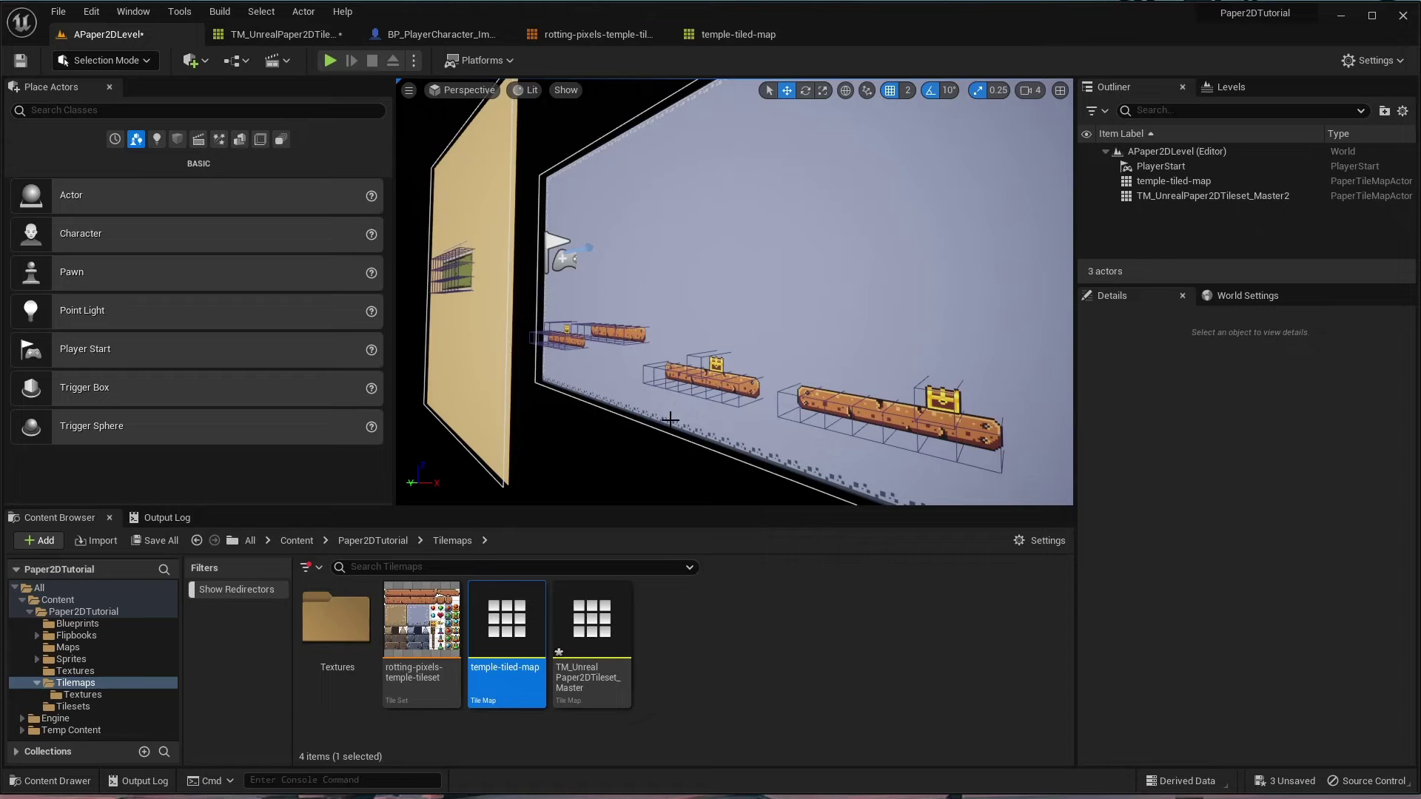
- Lower the viewport camera speed to 1 and examine from the side how far the collision boxes extend around the platforms
{"action": "right_click_drag", "start_coordinate": [767, 425], "coordinate": [973, 195]}
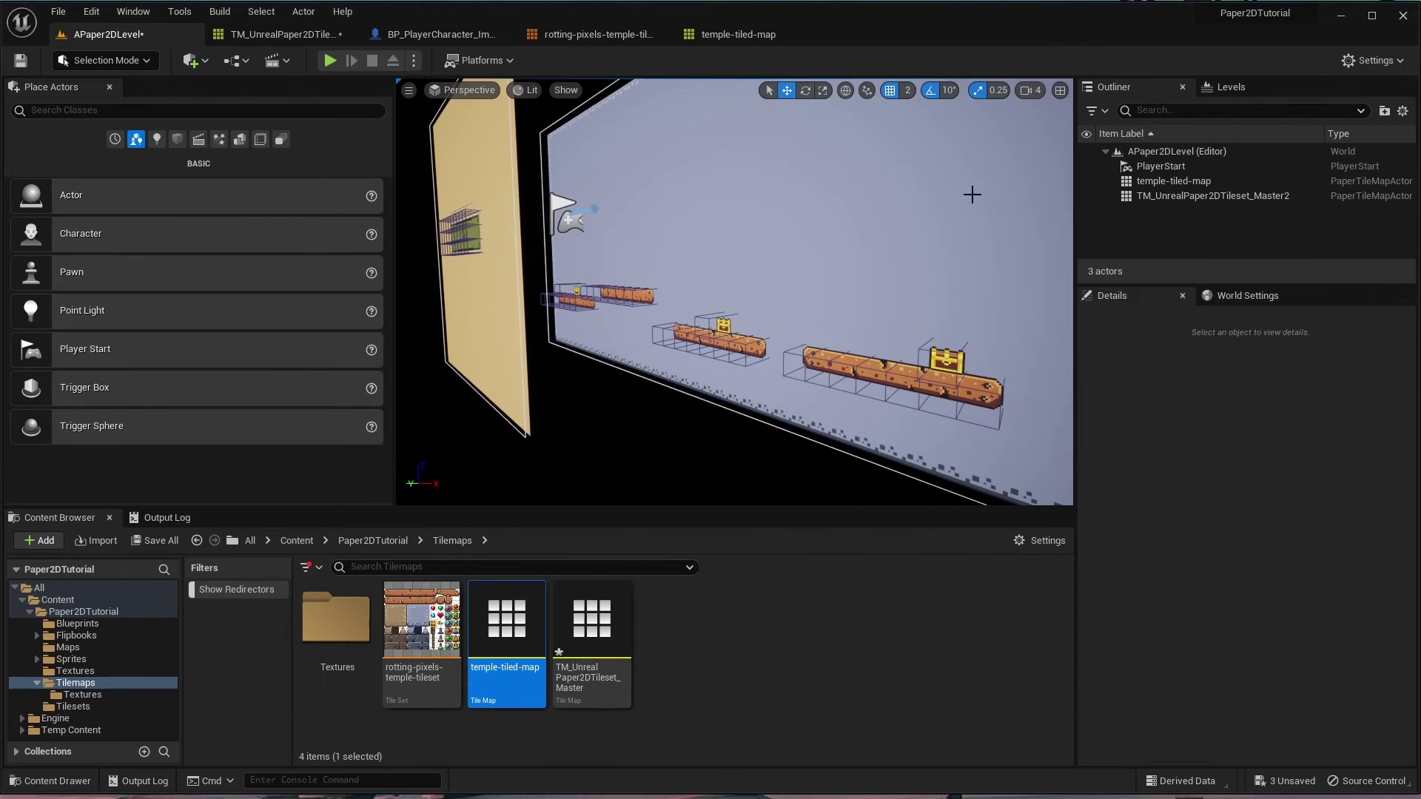
{"action": "left_click", "coordinate": [1029, 90]}
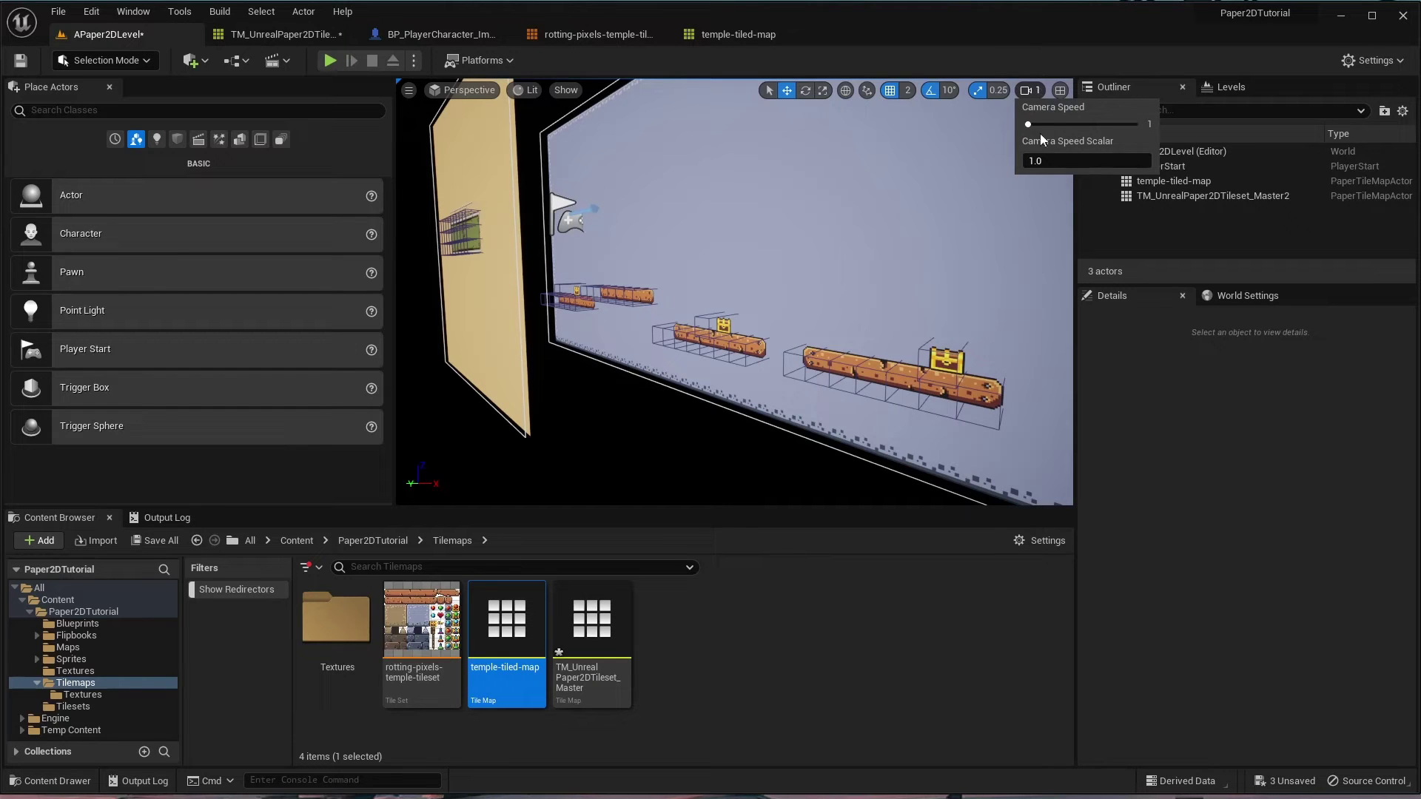
{"action": "right_click_drag", "start_coordinate": [1029, 185], "coordinate": [938, 326]}
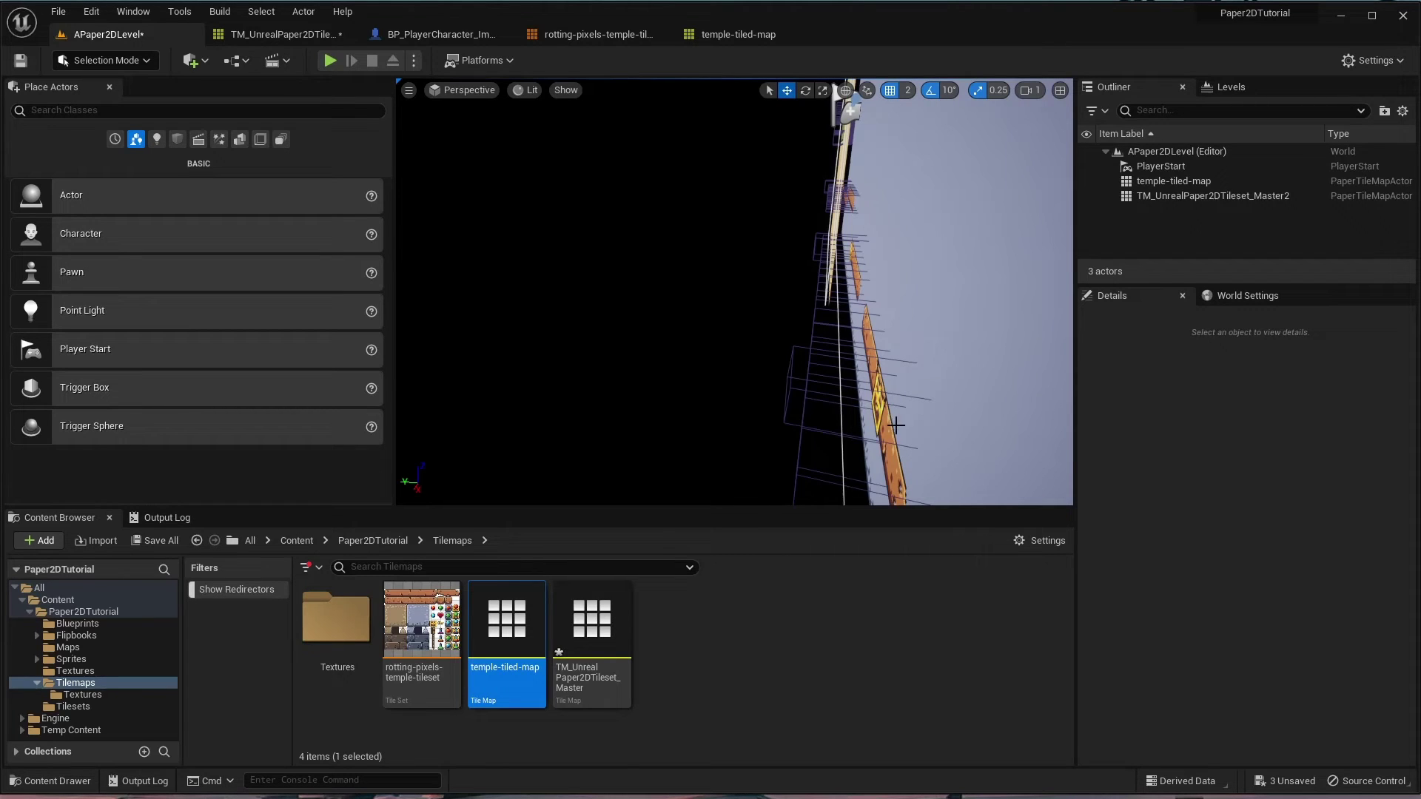
{"action": "right_click_drag", "start_coordinate": [896, 424], "coordinate": [764, 429]}
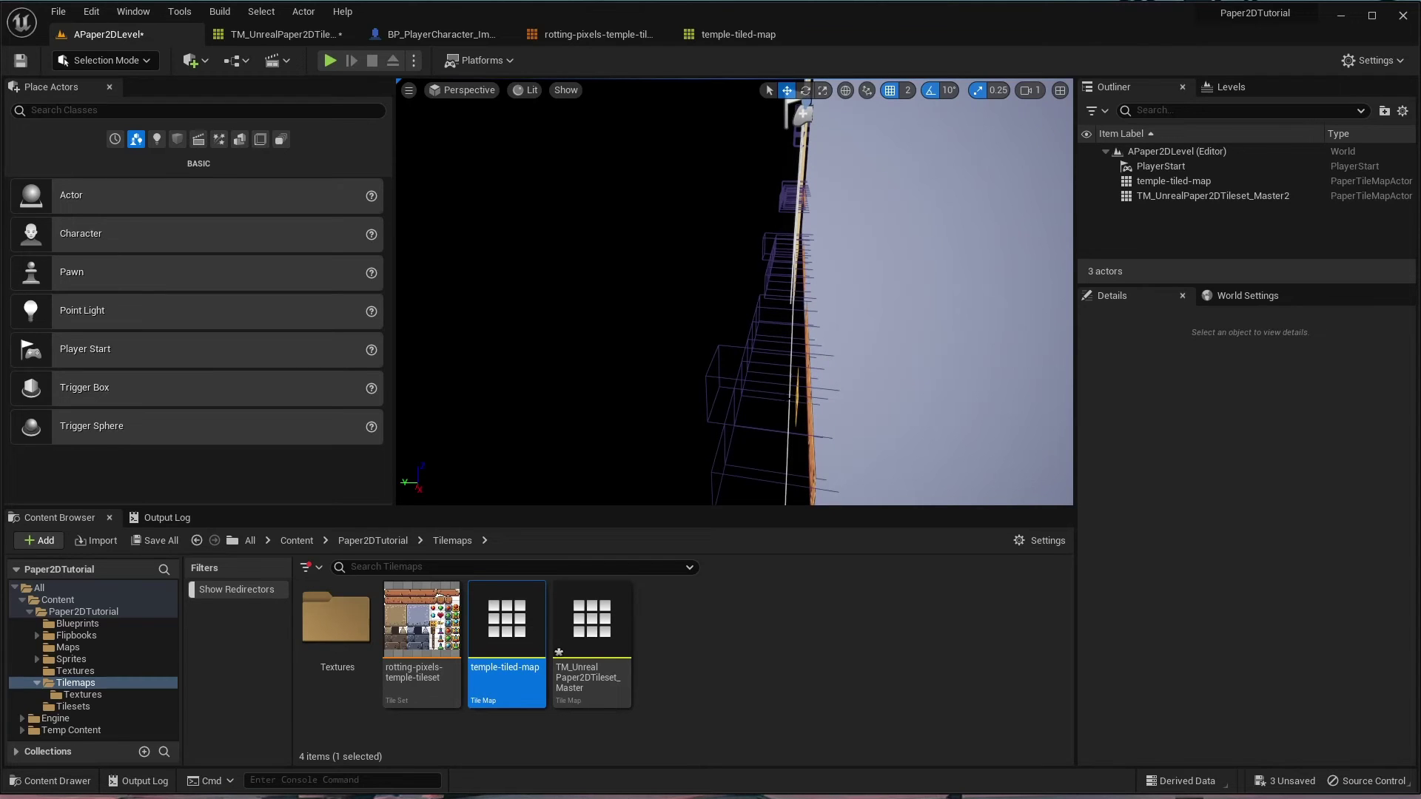
{"action": "right_click_drag", "start_coordinate": [815, 401], "coordinate": [743, 297]}
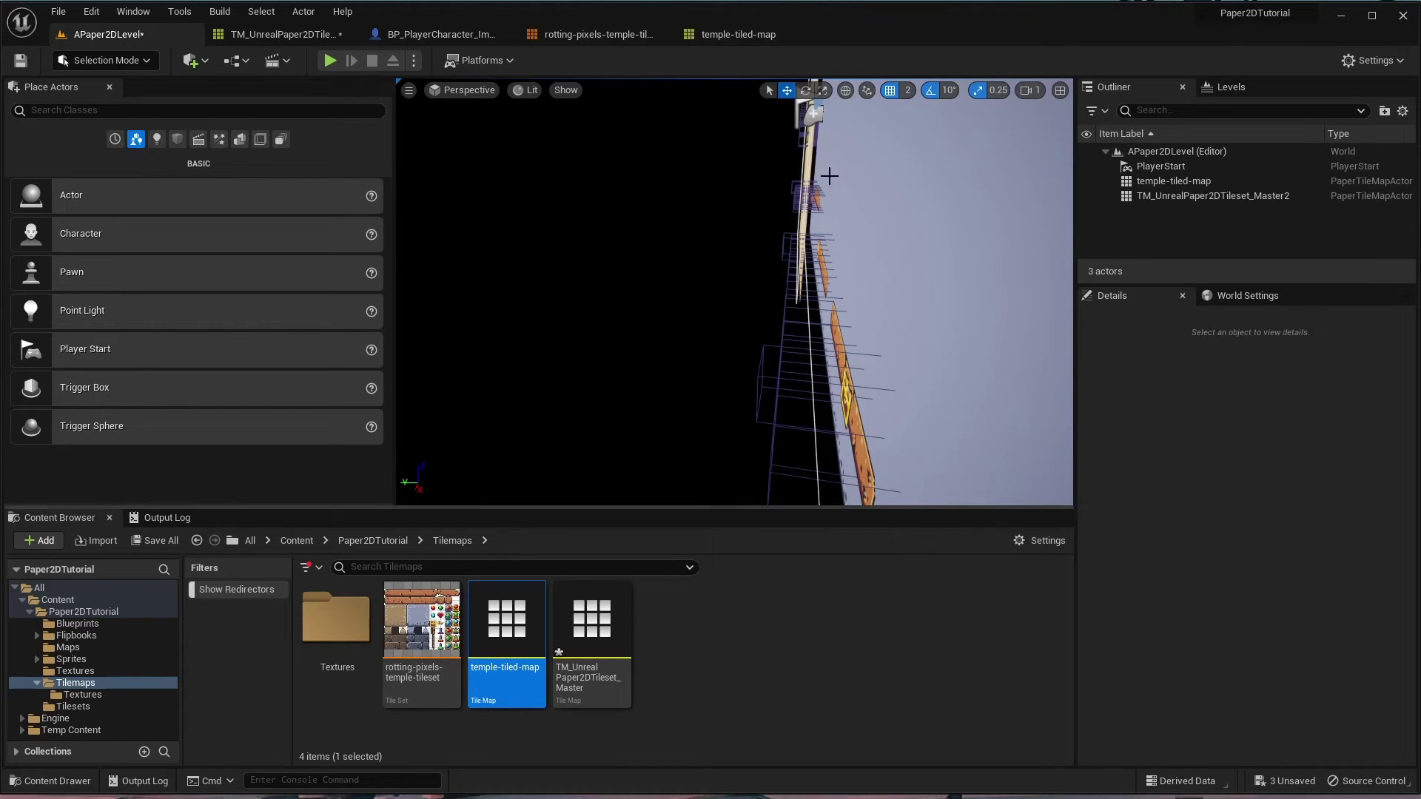
{"action": "right_click_drag", "start_coordinate": [898, 429], "coordinate": [821, 316]}
- Play the level, jump the character from the first platform onto the second one, and stop the play test
{"action": "left_click", "coordinate": [330, 61]}
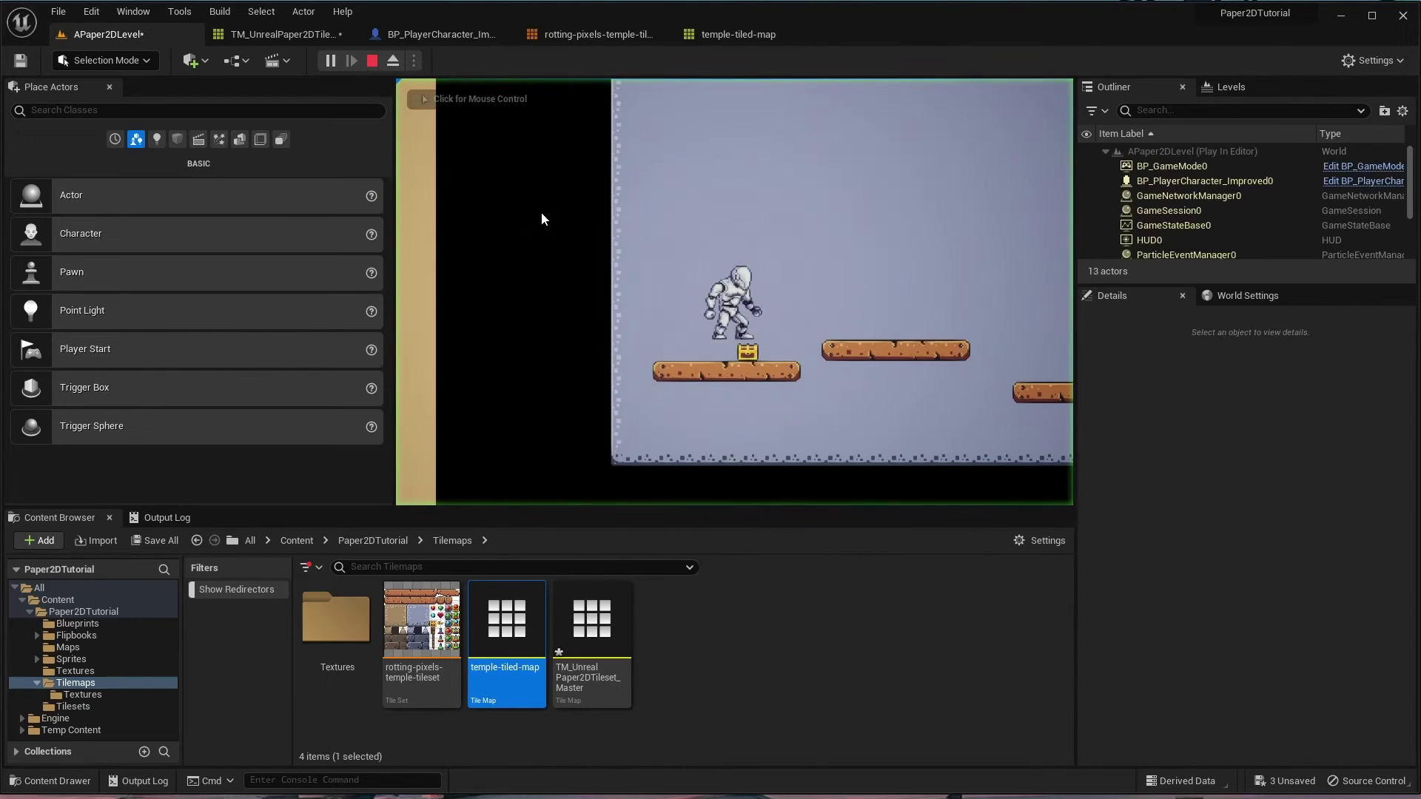
{"action": "key", "text": "d"}
{"action": "key", "text": "space"}
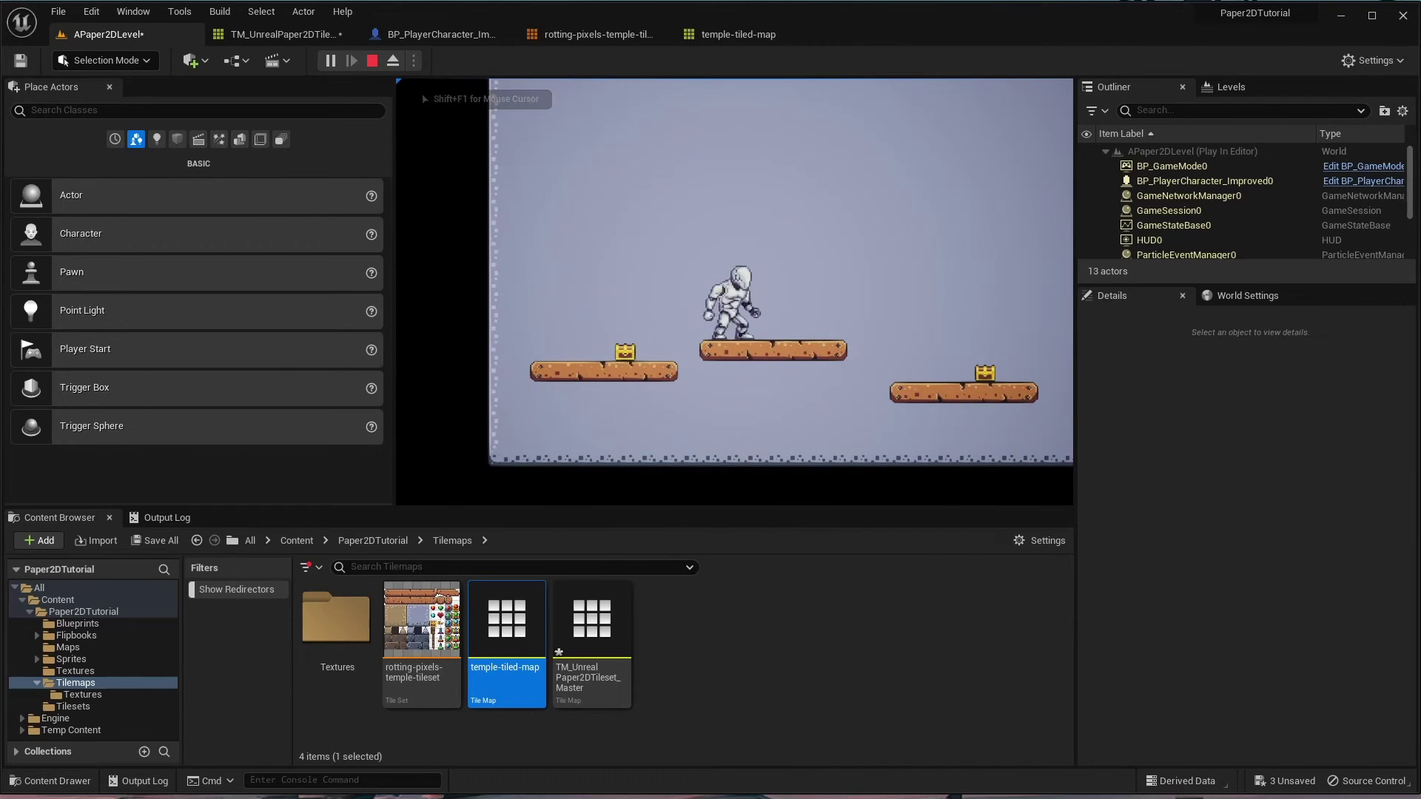
{"action": "key", "text": "Escape"}
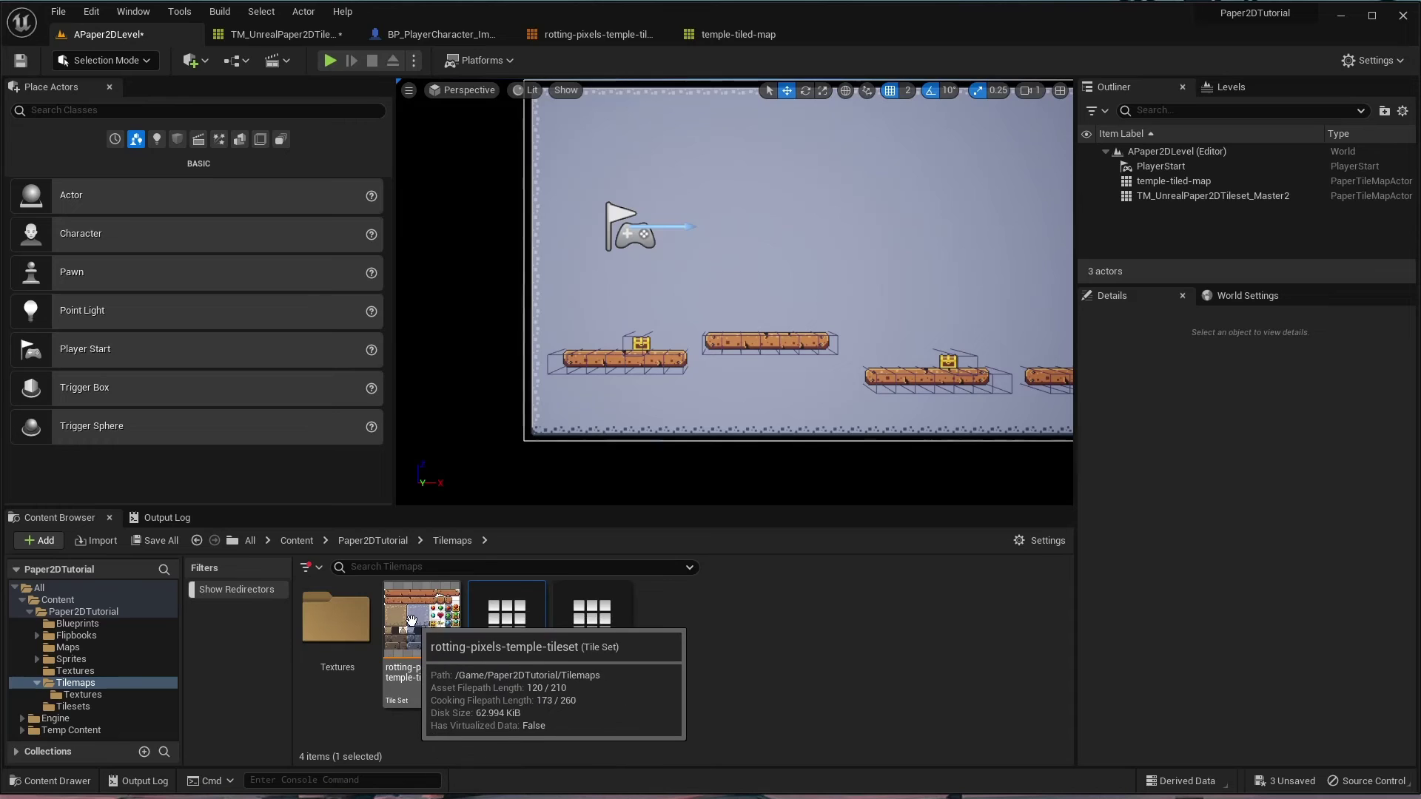
- Condition the tile sheet texture of the rotting-pixels-temple-tileset tile set, accepting the suggested name for the new padded texture
{"action": "right_click", "coordinate": [411, 623]}
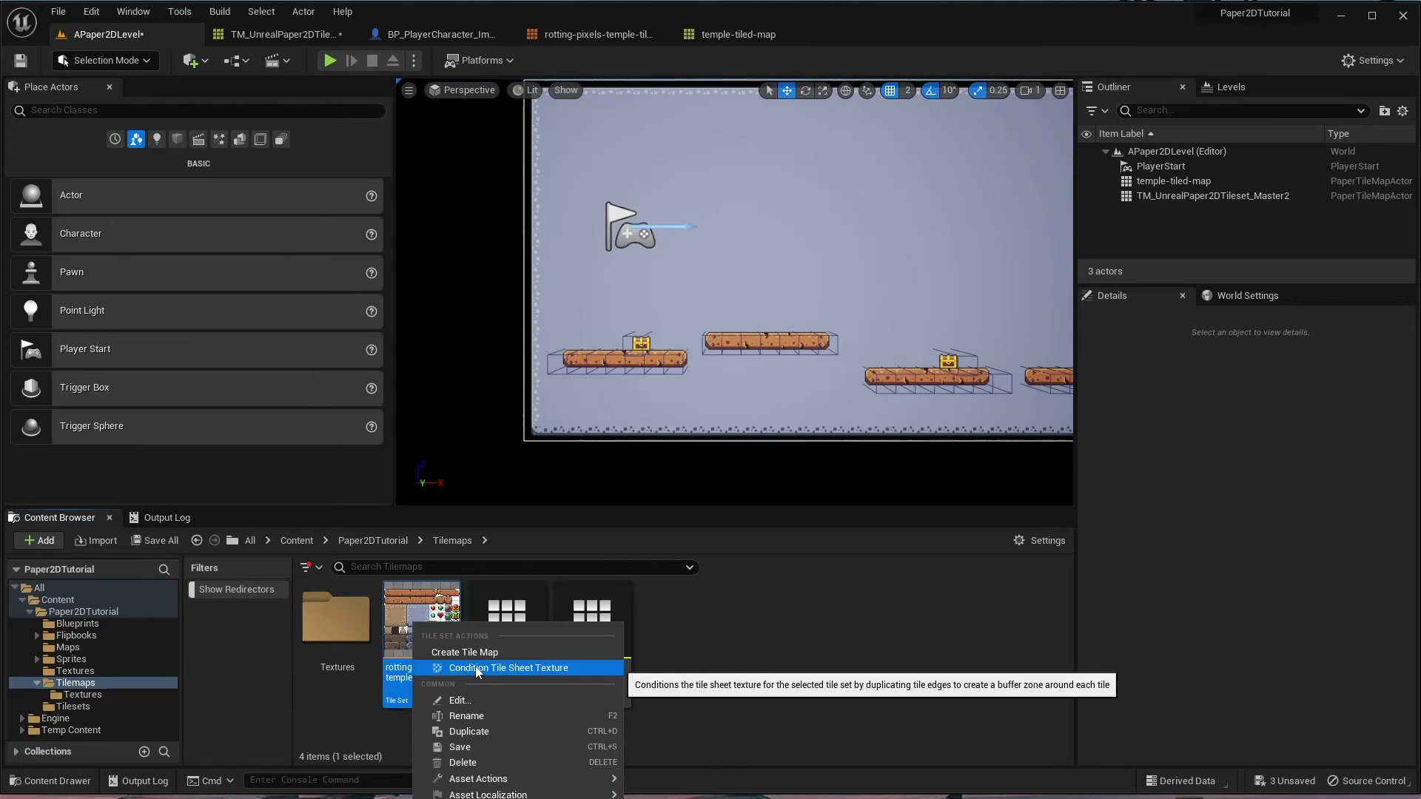
{"action": "left_click", "coordinate": [555, 670]}
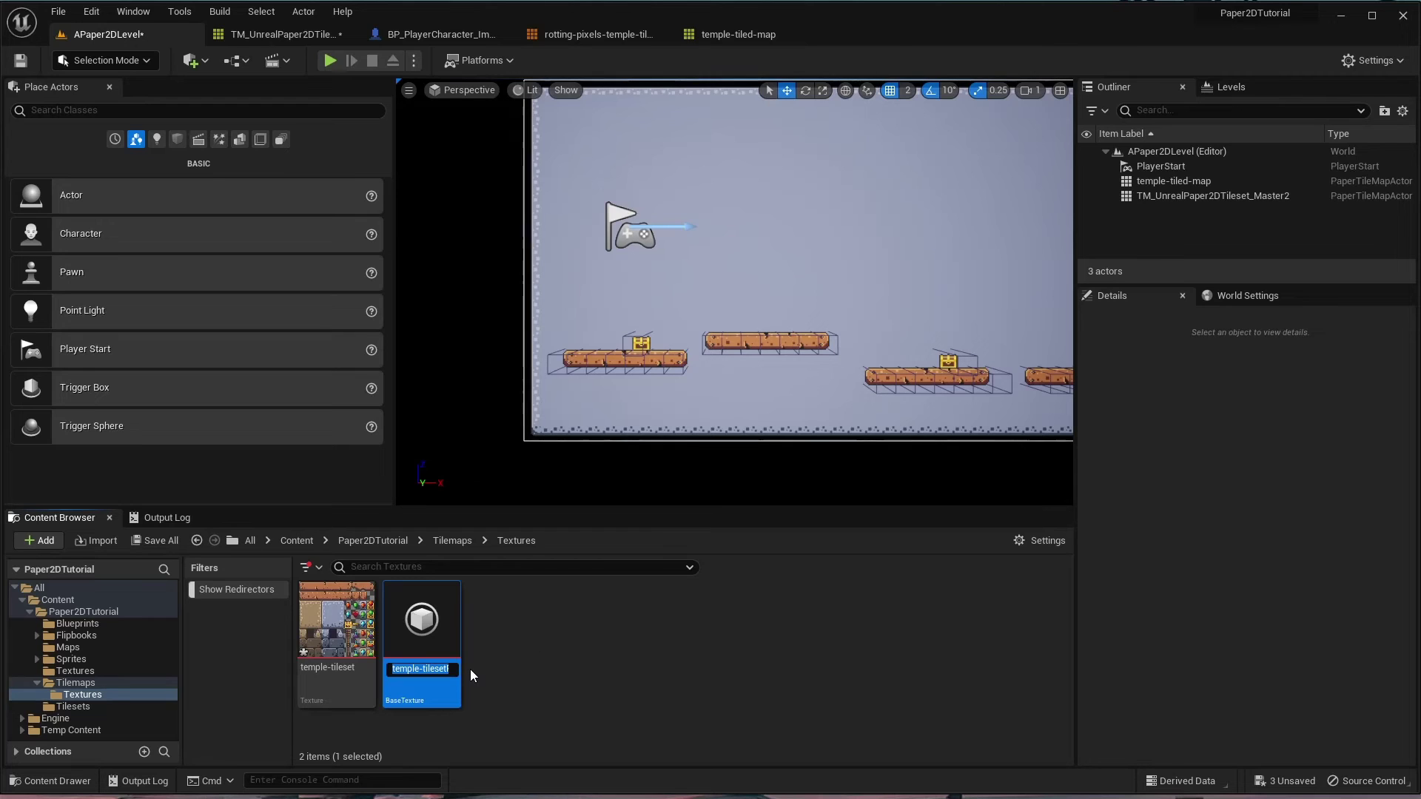
{"action": "key", "text": "Return"}
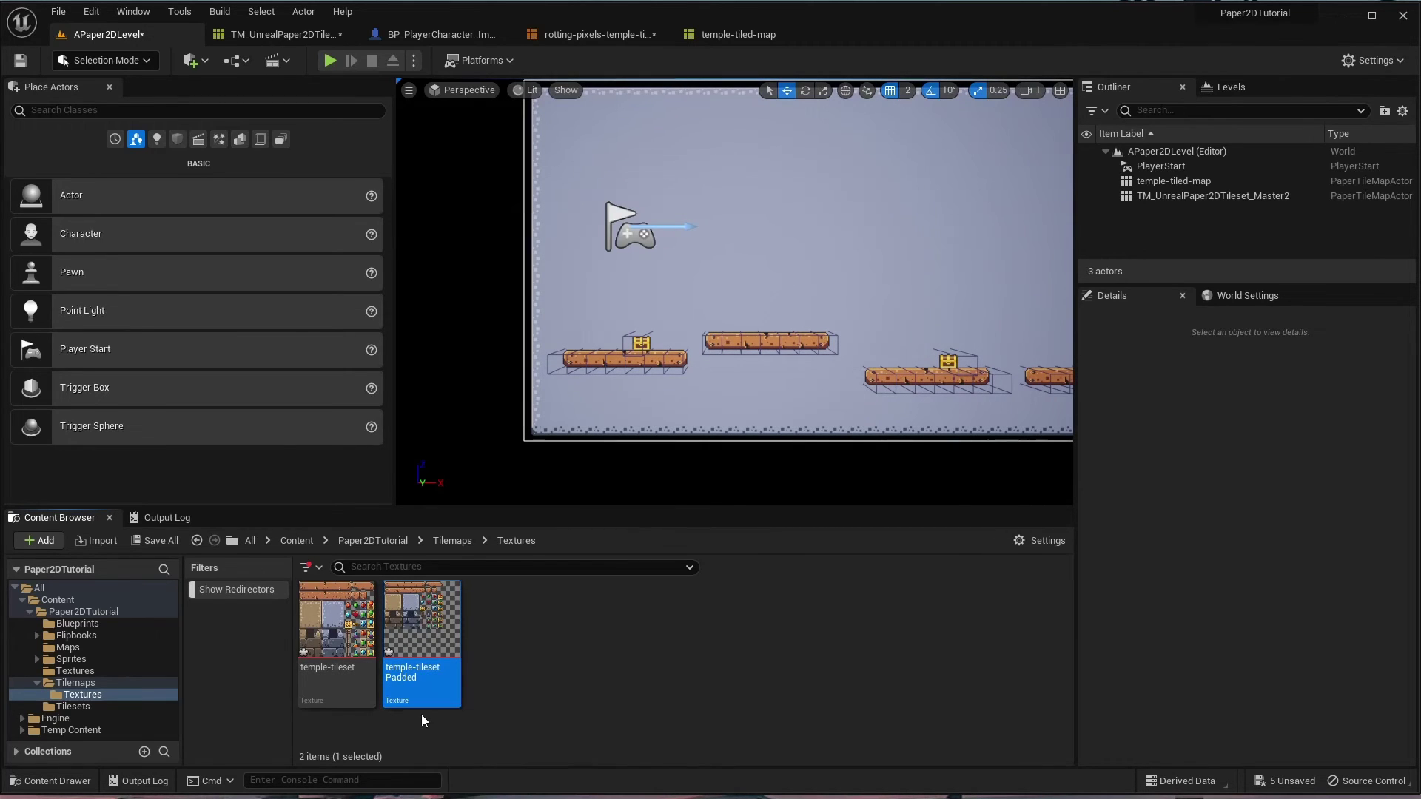
- Open the temple-tileset and temple-tilesetPadded textures and zoom in on each tile sheet
{"action": "double_click", "coordinate": [356, 641]}
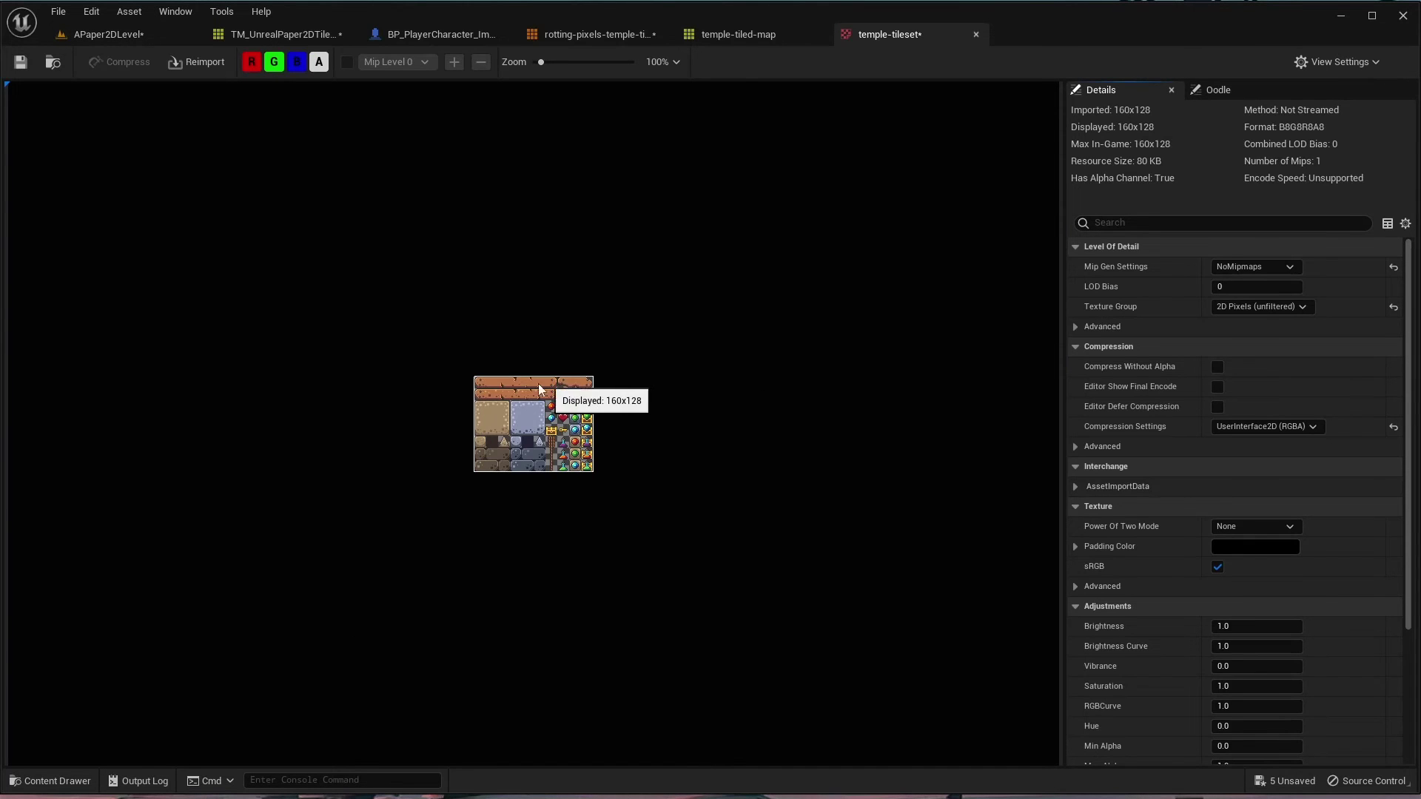
{"action": "scroll", "coordinate": [523, 425], "scroll_direction": "up", "scroll_amount": 10}
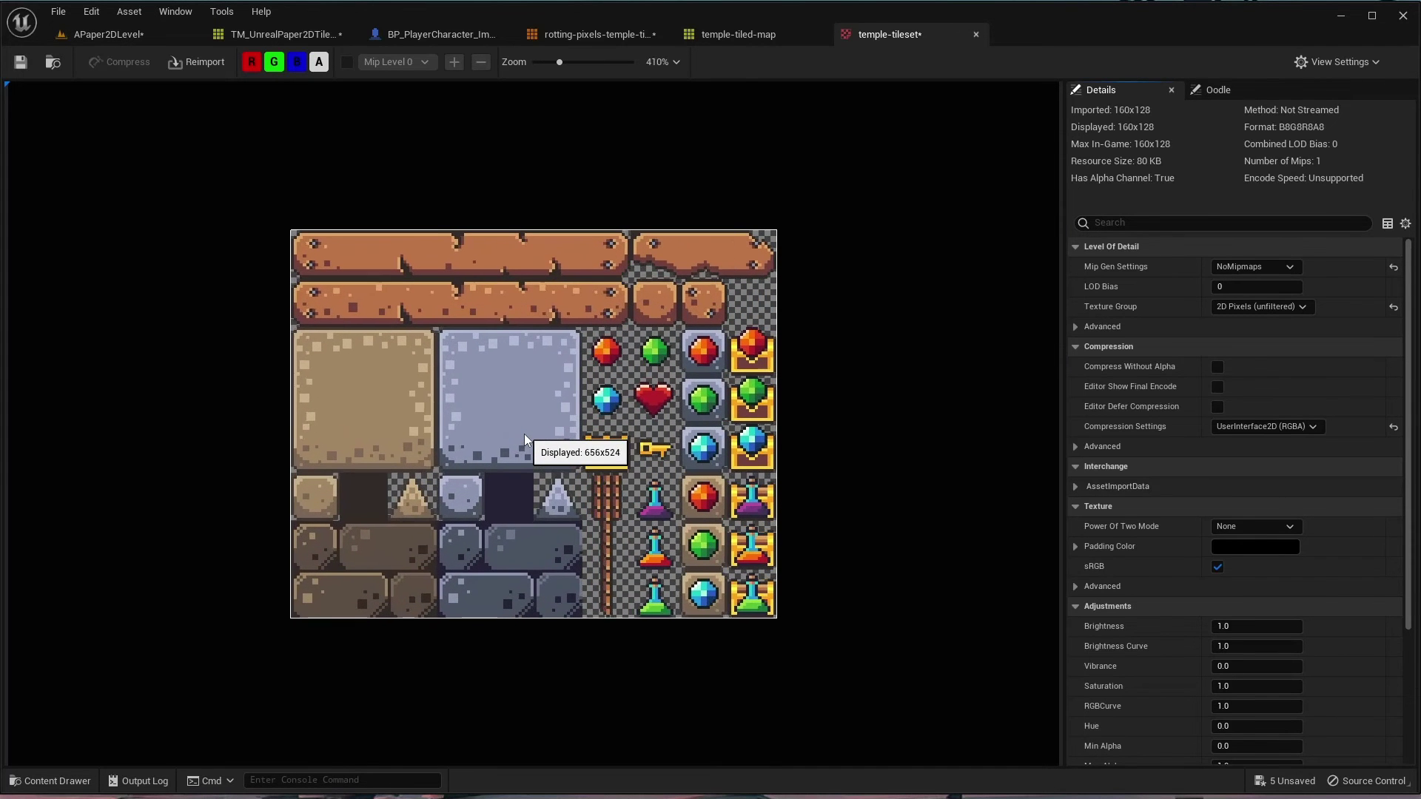
{"action": "scroll", "coordinate": [525, 439], "scroll_direction": "up", "scroll_amount": 2}
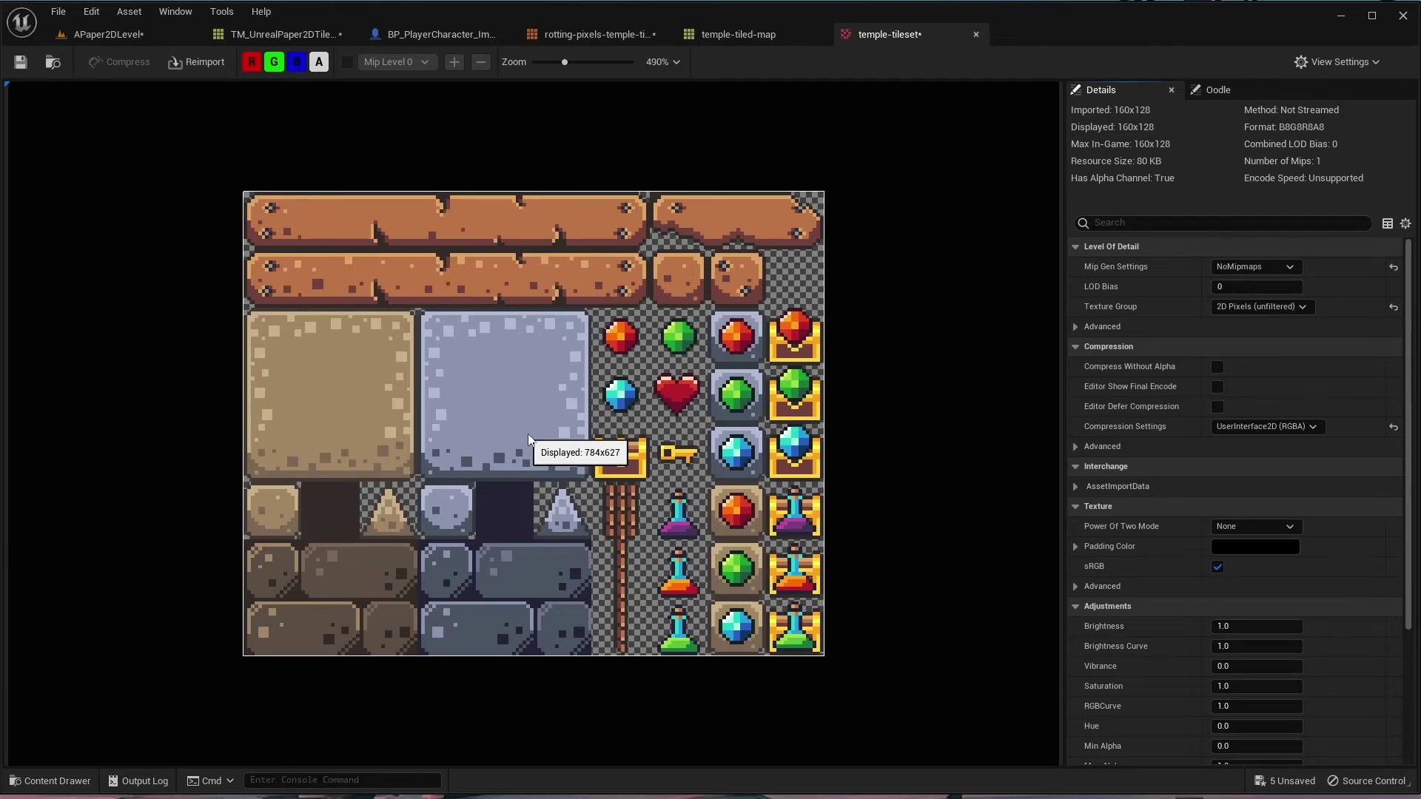
{"action": "left_click", "coordinate": [148, 34]}
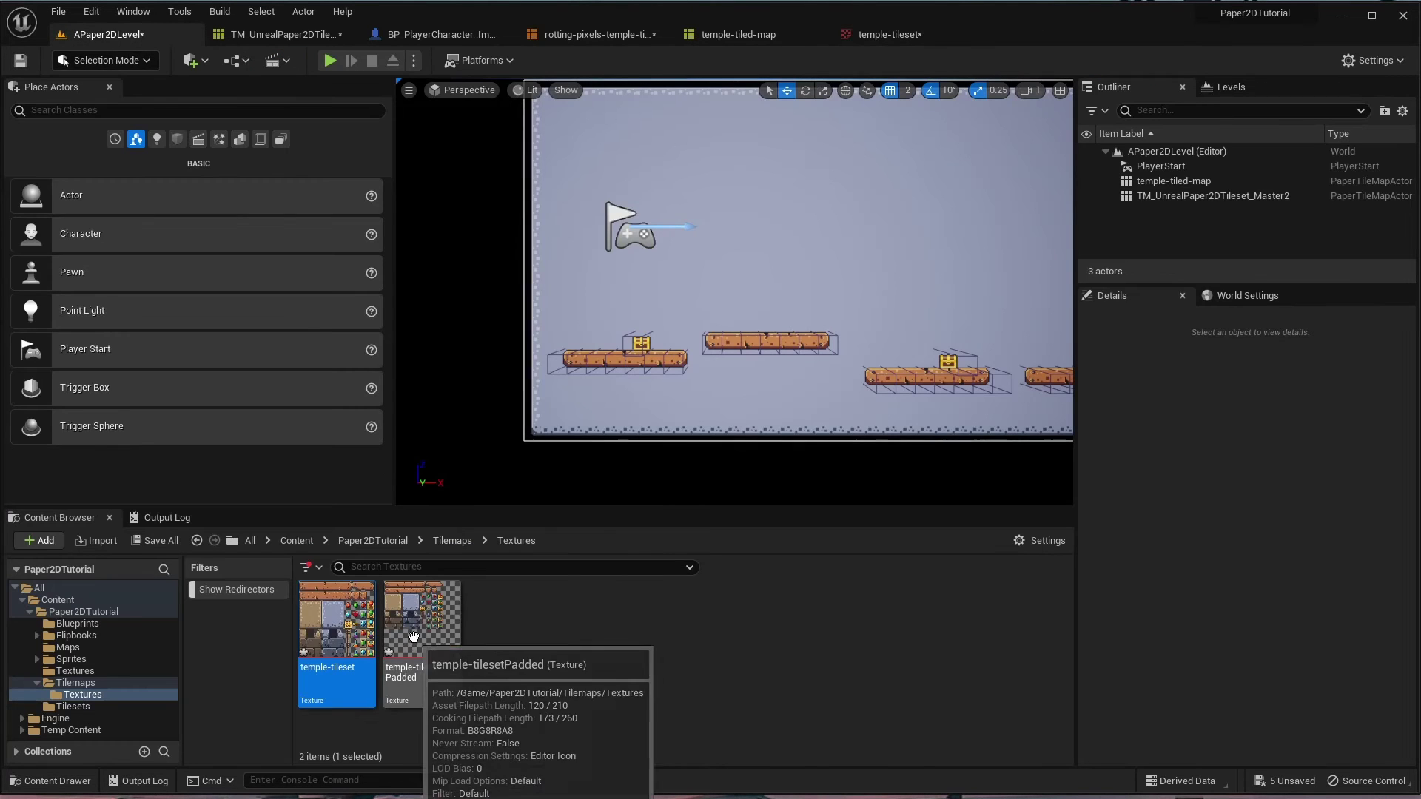
{"action": "double_click", "coordinate": [421, 629]}
{"action": "scroll", "coordinate": [535, 390], "scroll_direction": "up", "scroll_amount": 5}
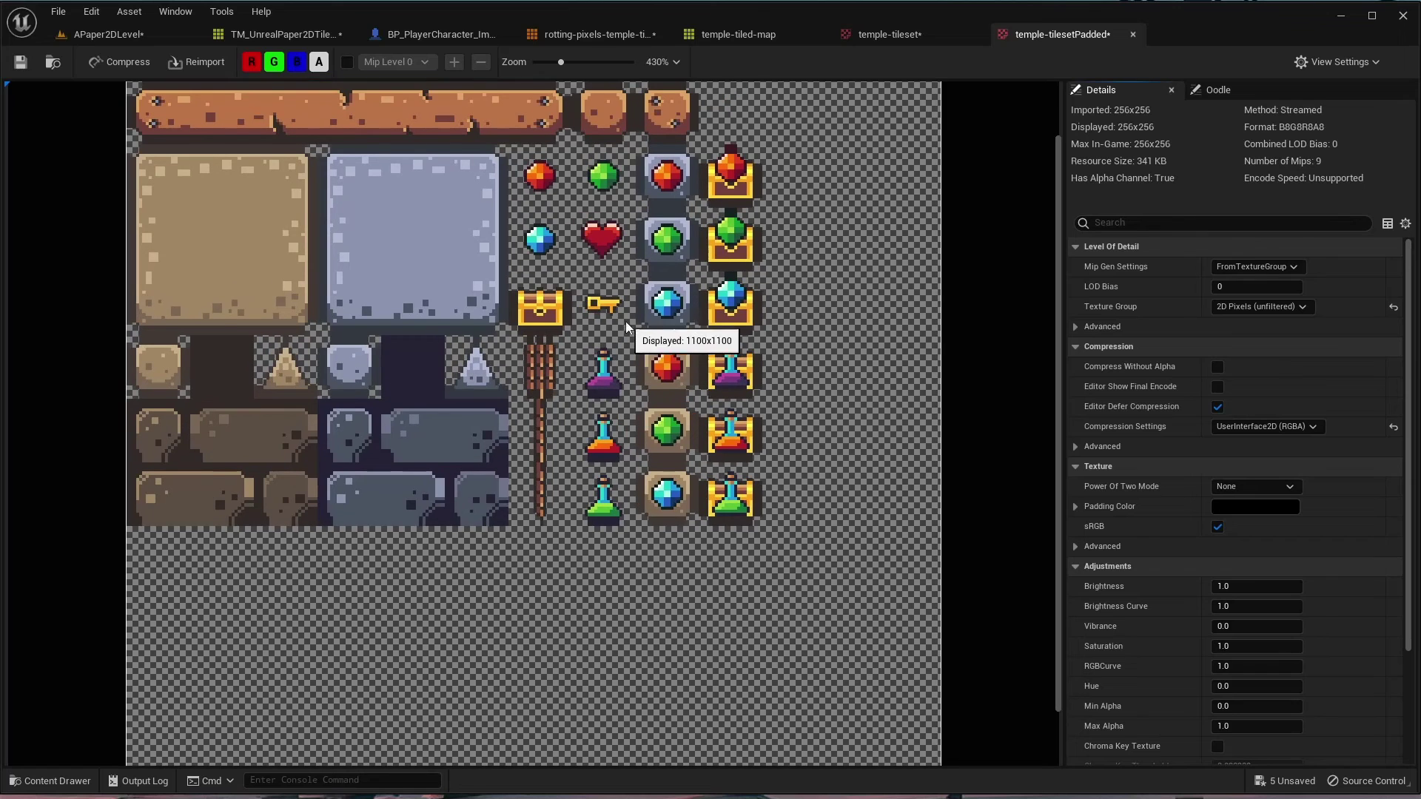
{"action": "left_click_drag", "start_coordinate": [626, 323], "coordinate": [622, 386]}
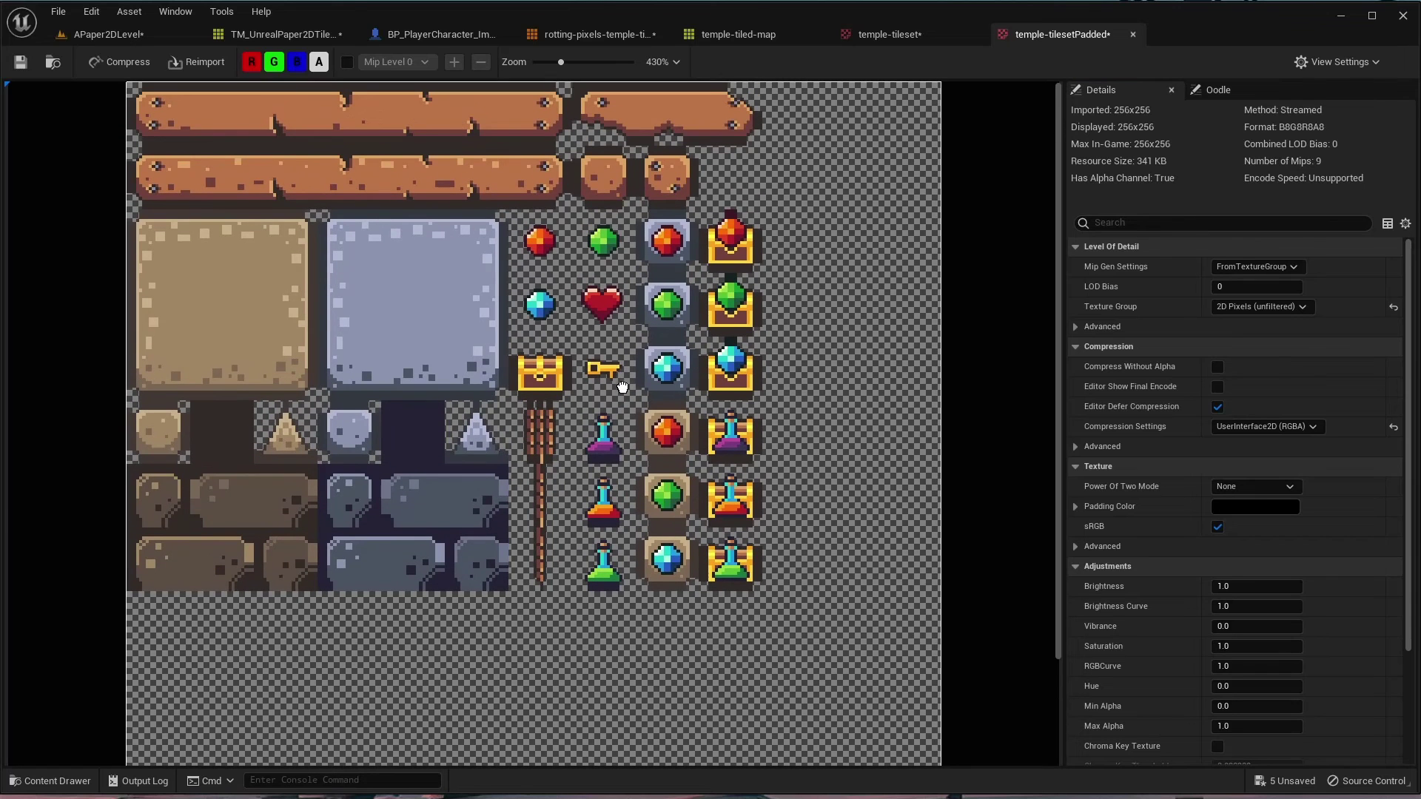
- Compare the original and padded tile sheets by switching back and forth, examining the spacing and edges around the tiles
{"action": "left_click", "coordinate": [891, 41]}
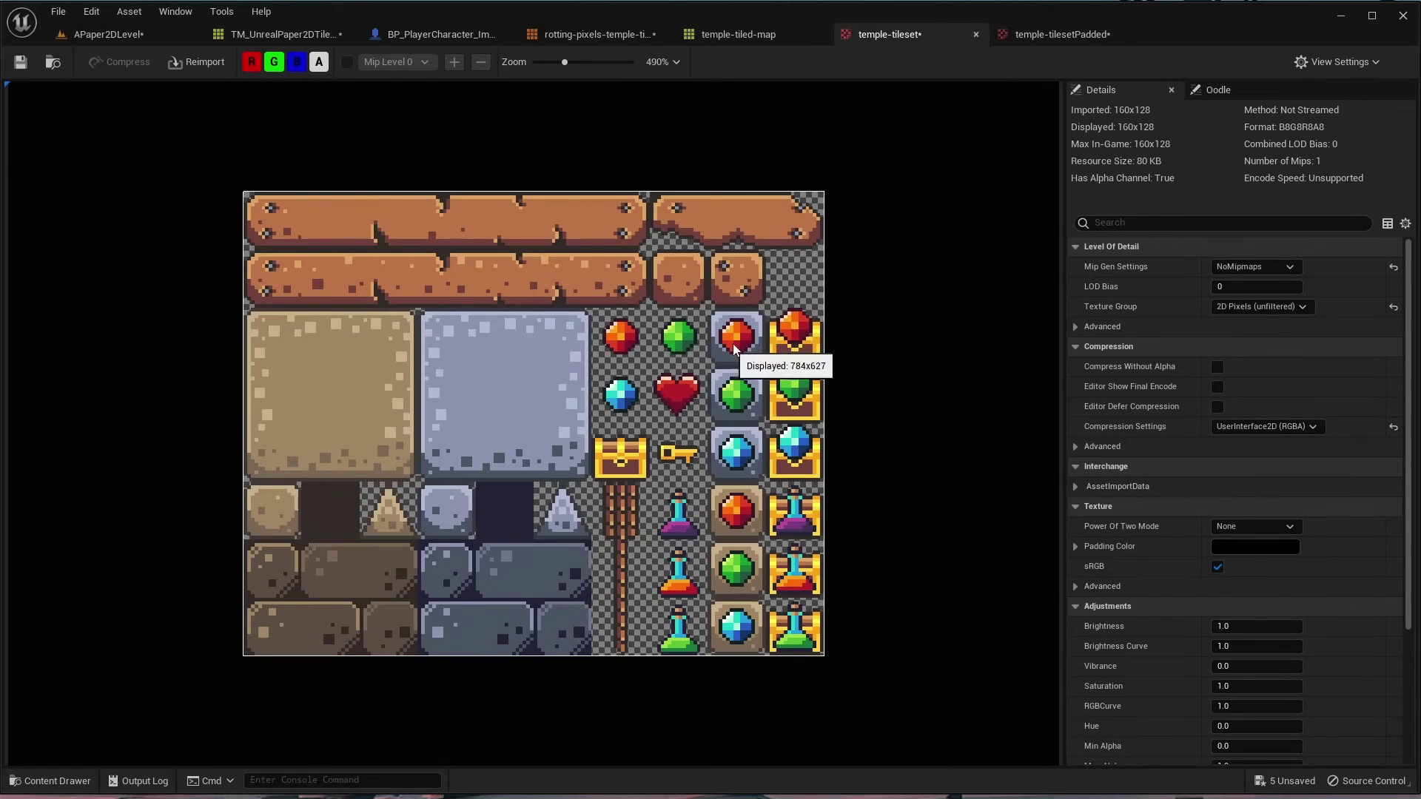
{"action": "left_click", "coordinate": [1036, 42]}
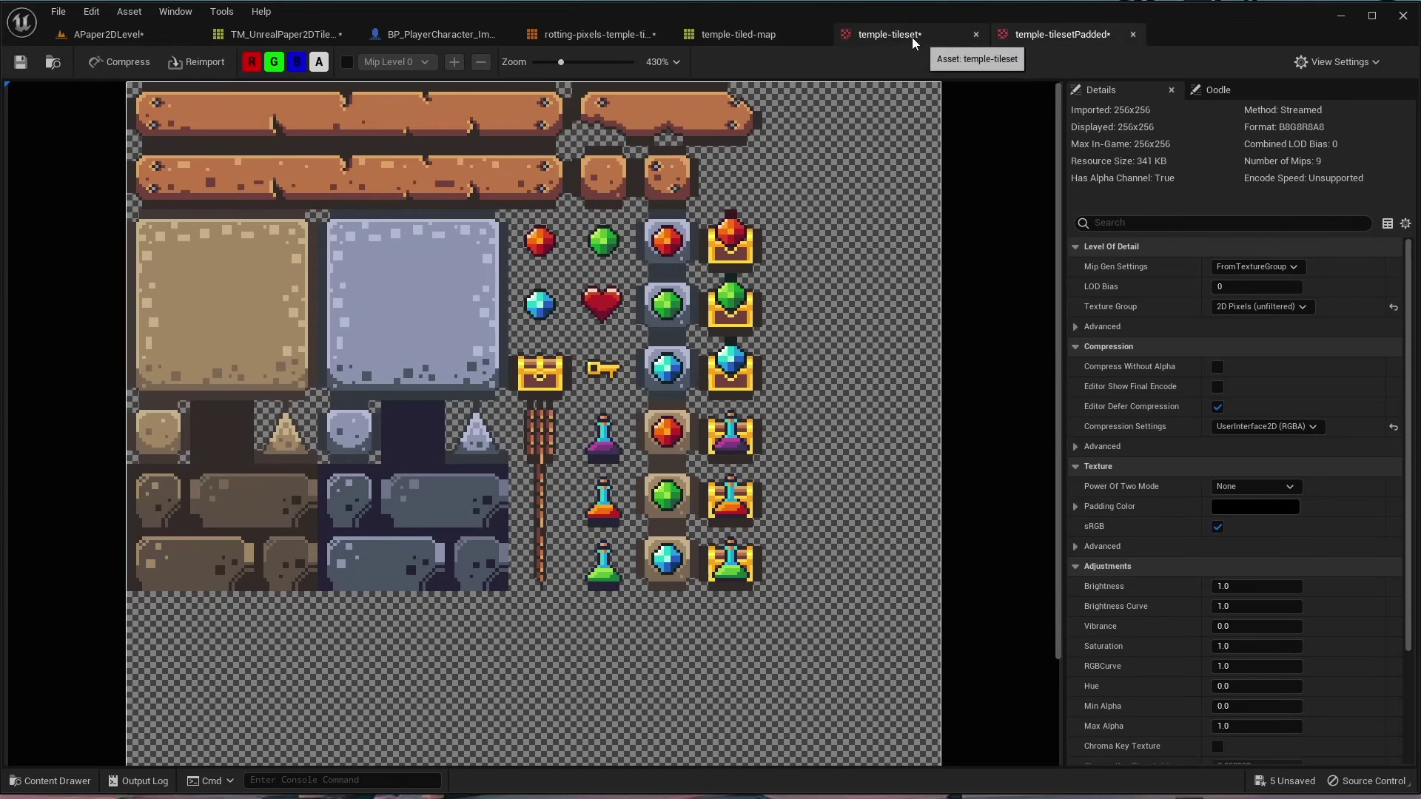
{"action": "left_click", "coordinate": [918, 37]}
{"action": "left_click", "coordinate": [1059, 34]}
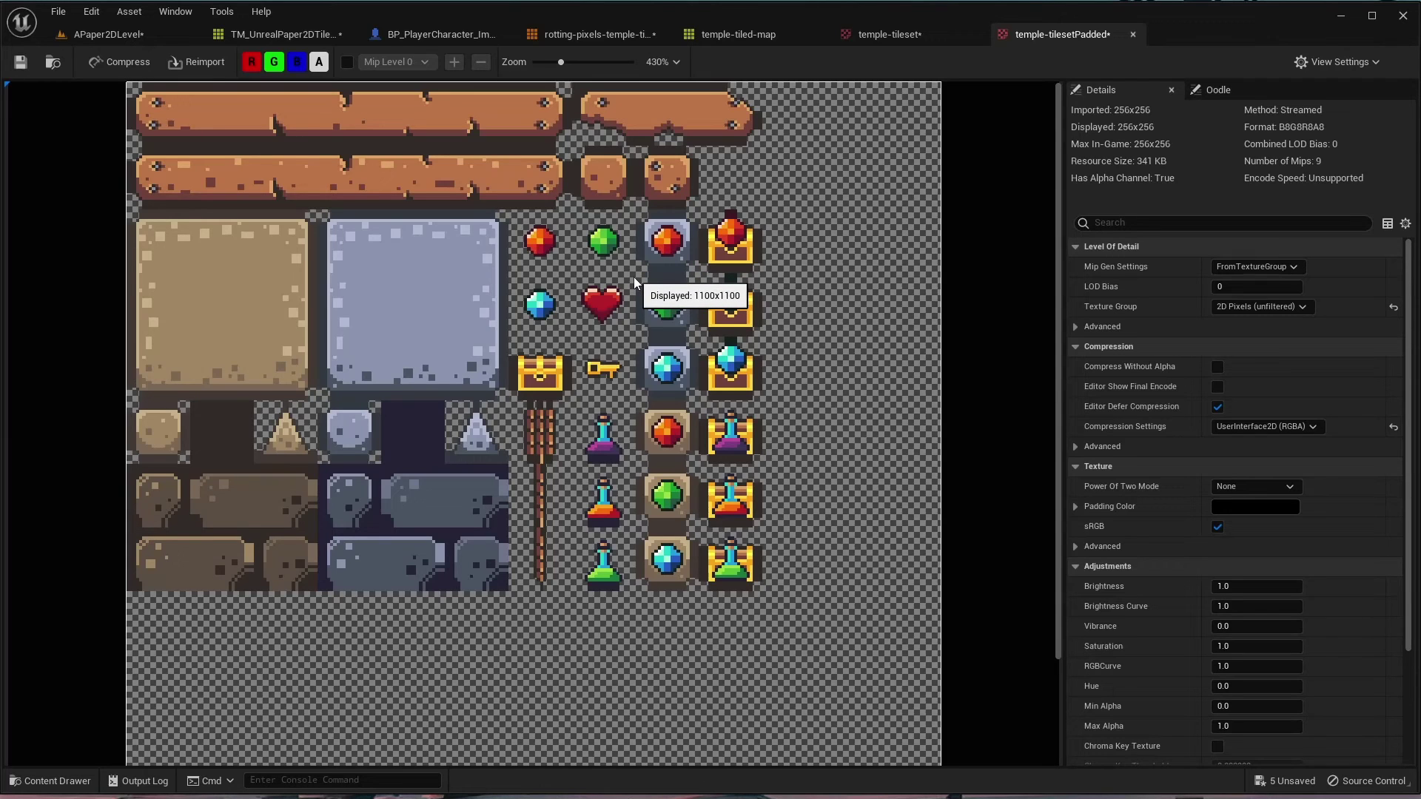
{"action": "left_click", "coordinate": [919, 34]}
{"action": "left_click", "coordinate": [1037, 36]}
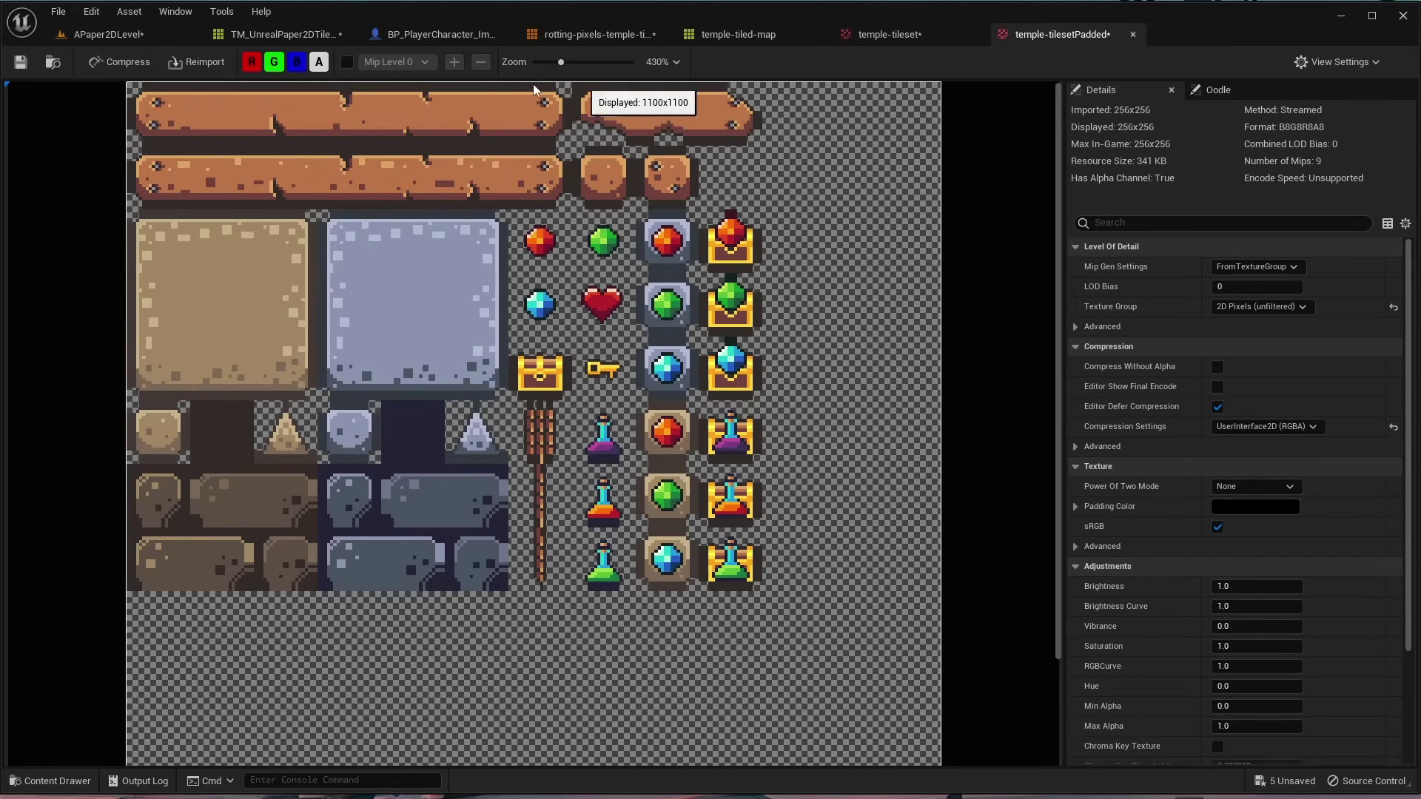
- Open rotting-pixels-temple-tileset from the Tilemaps folder and inspect the top-edge tiles of the tan stone block in the padded sheet
{"action": "left_click", "coordinate": [145, 38]}
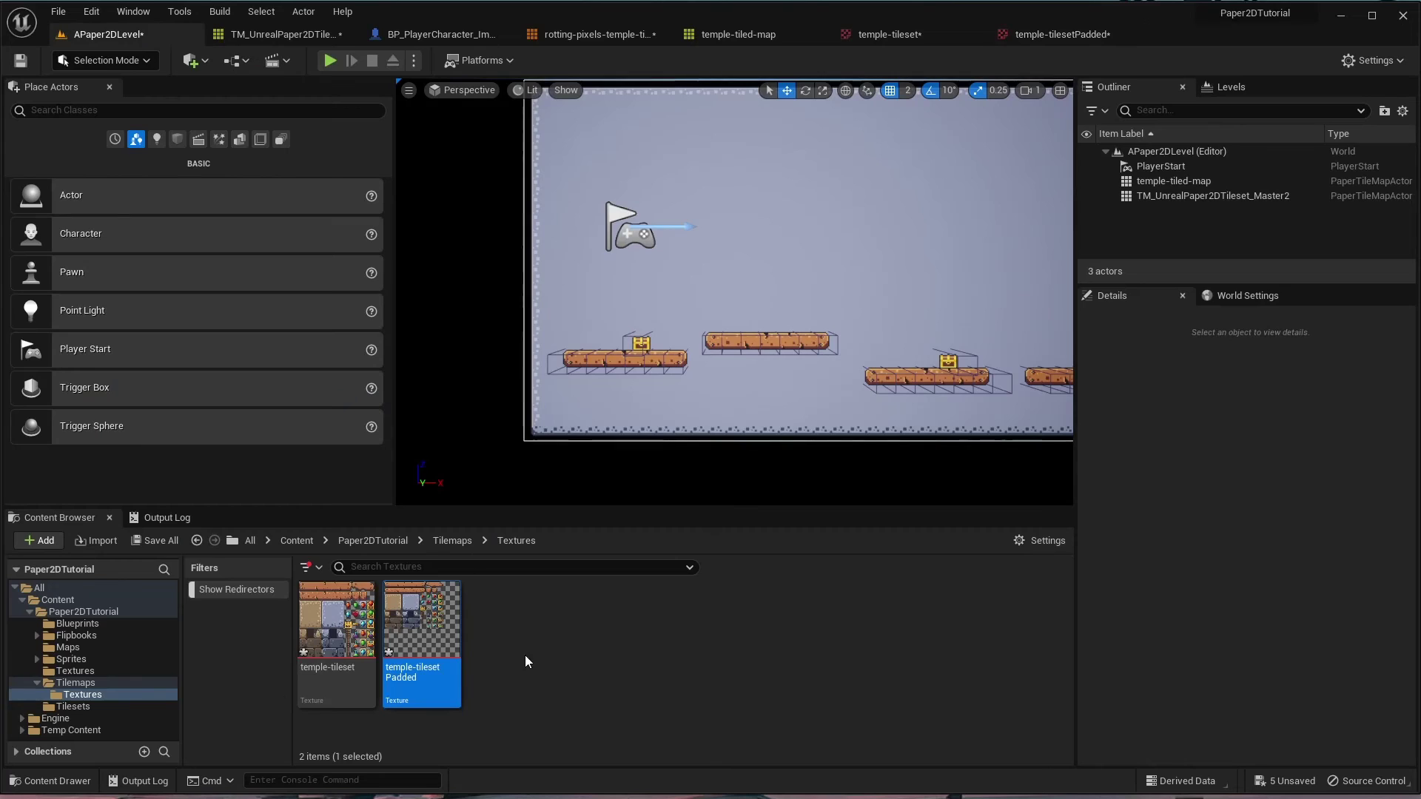
{"action": "left_click", "coordinate": [452, 540]}
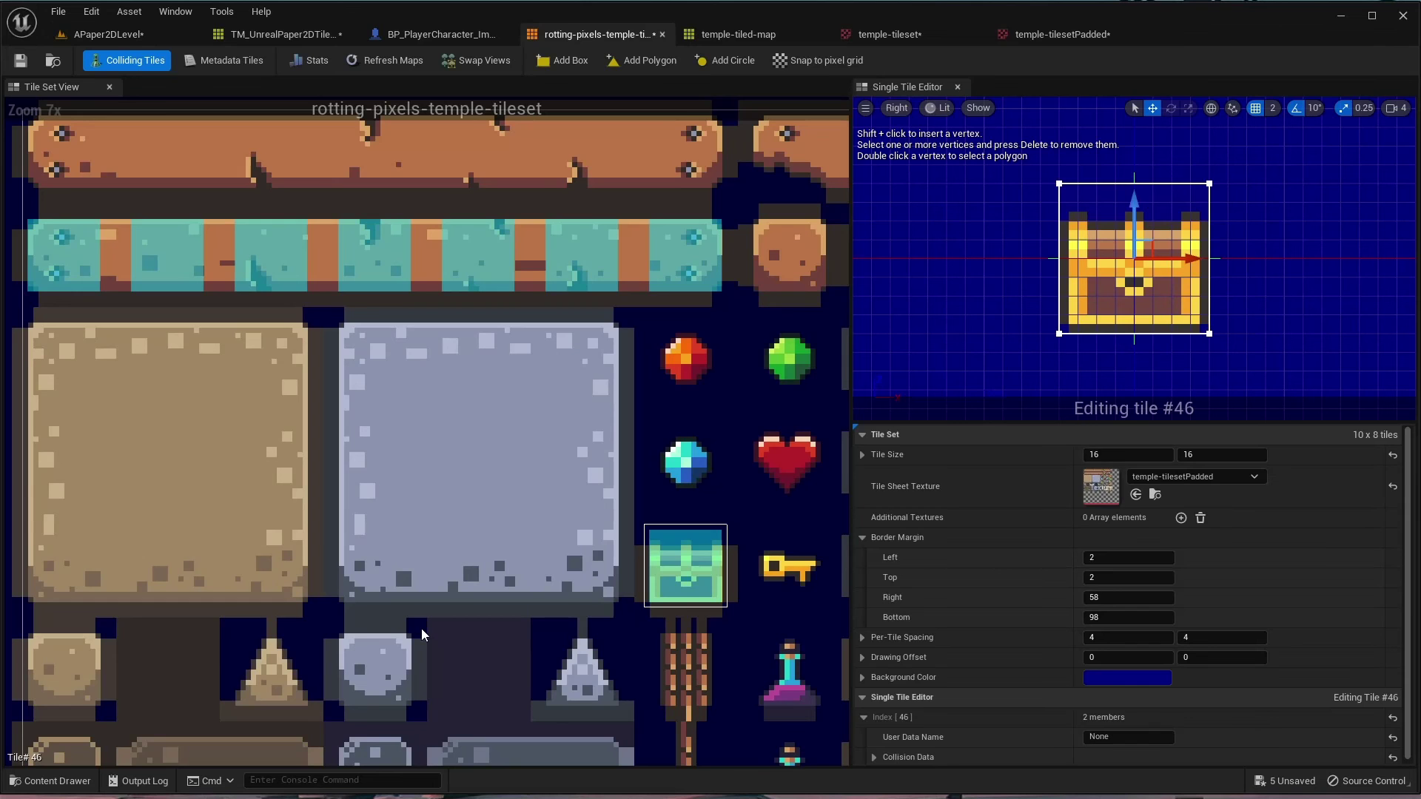
{"action": "double_click", "coordinate": [419, 630]}
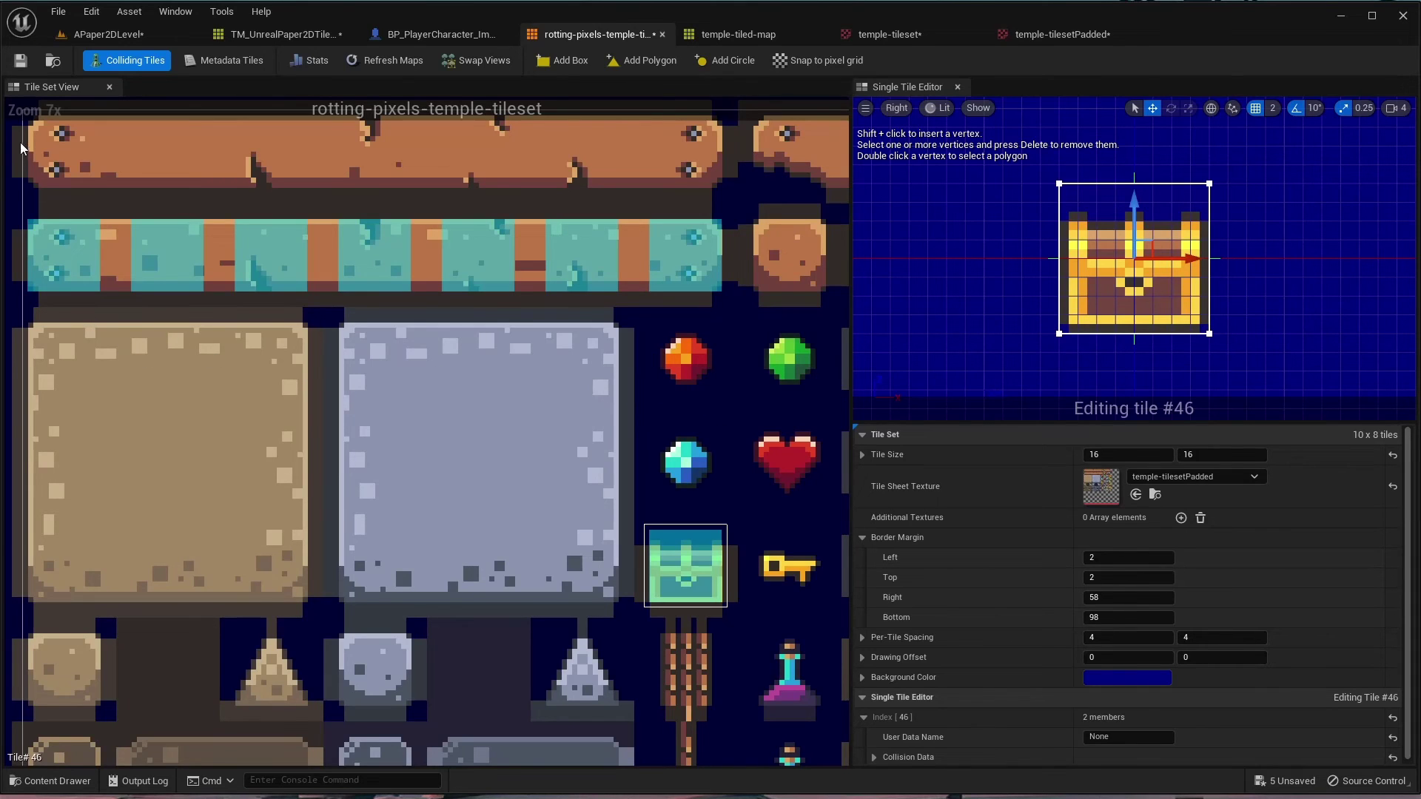
{"action": "left_click", "coordinate": [59, 347]}
{"action": "left_click", "coordinate": [129, 348]}
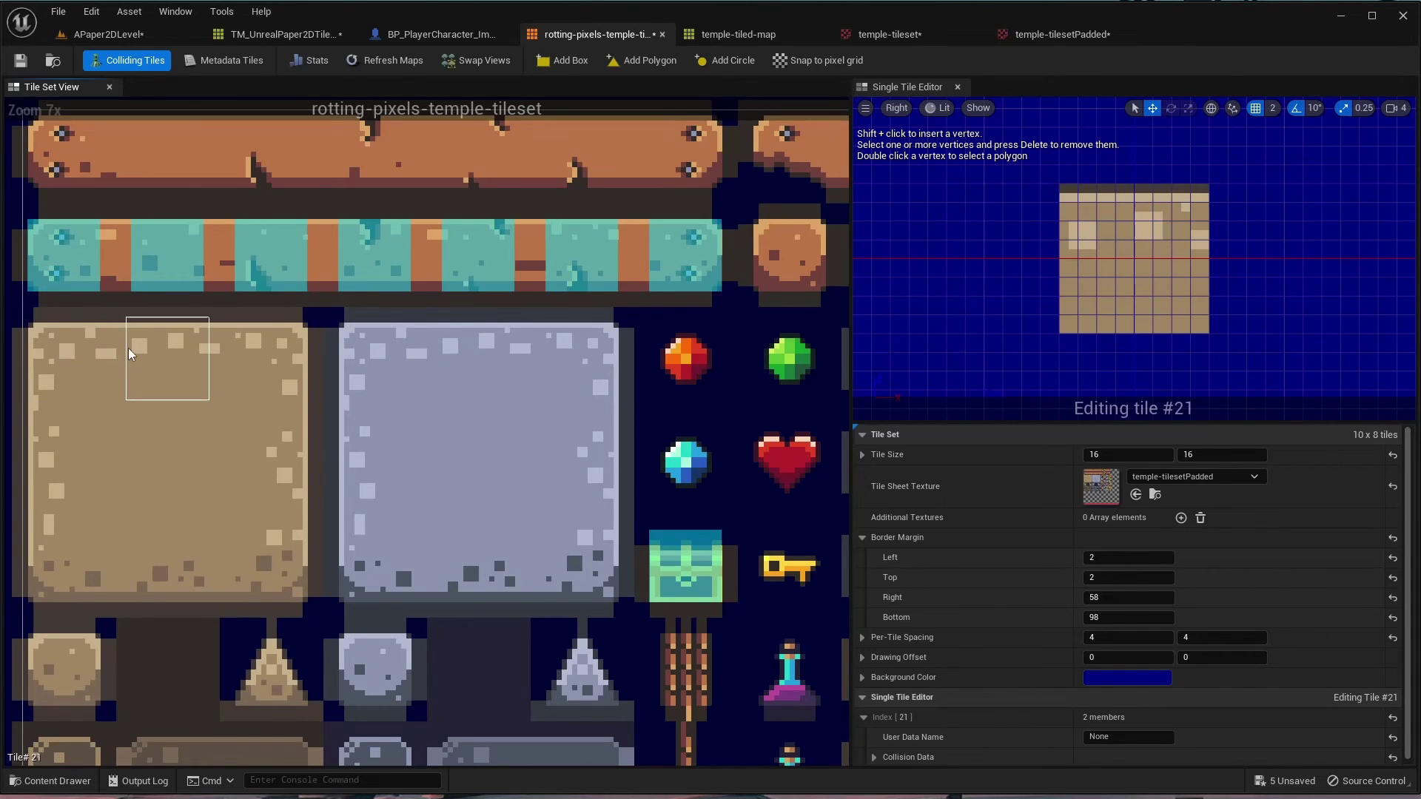
- Inspect the padded tile set's tan and grey block edges, red gem, treasure chest and framed green gem tiles
{"action": "left_click", "coordinate": [265, 347]}
{"action": "left_click", "coordinate": [381, 346]}
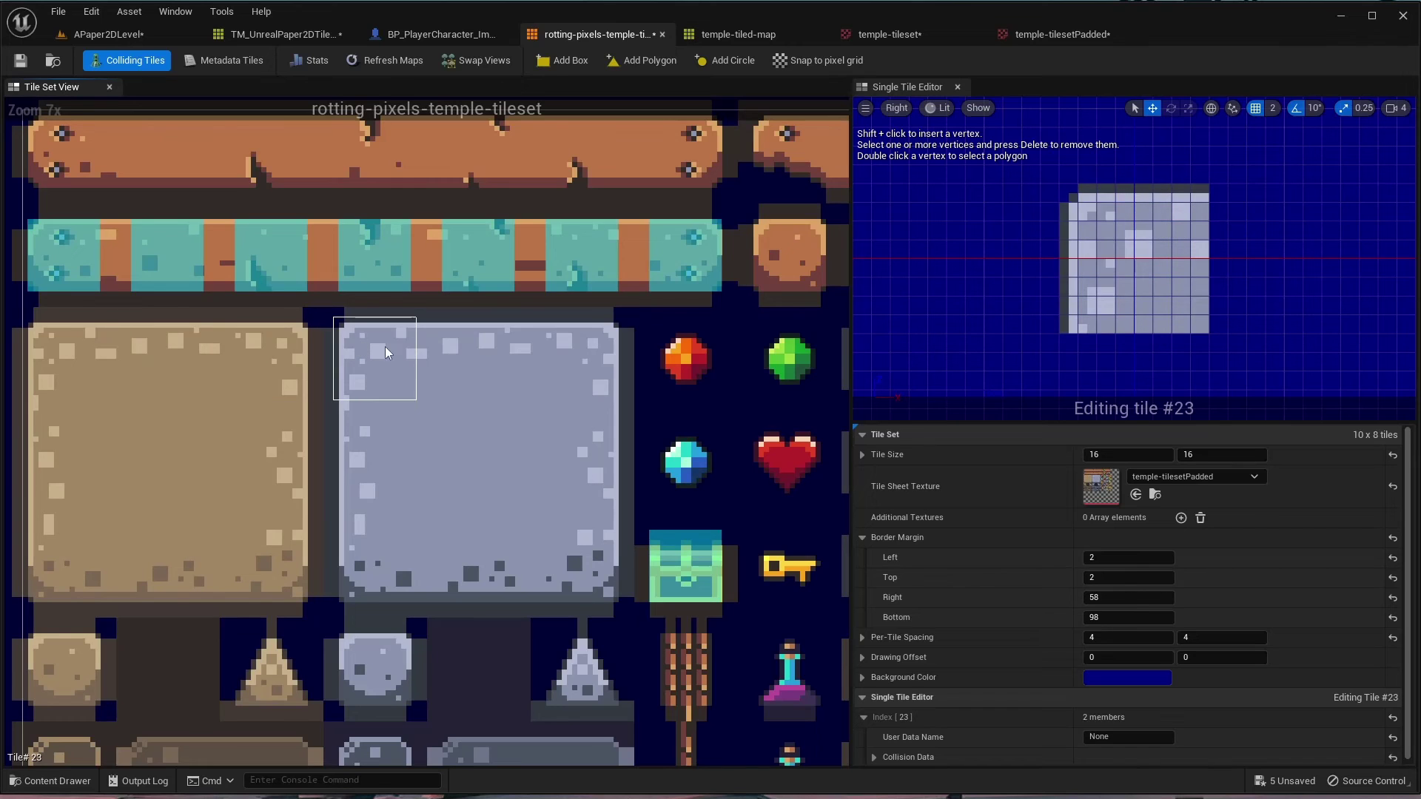
{"action": "left_click", "coordinate": [466, 355]}
{"action": "left_click", "coordinate": [710, 361]}
{"action": "left_click", "coordinate": [687, 571]}
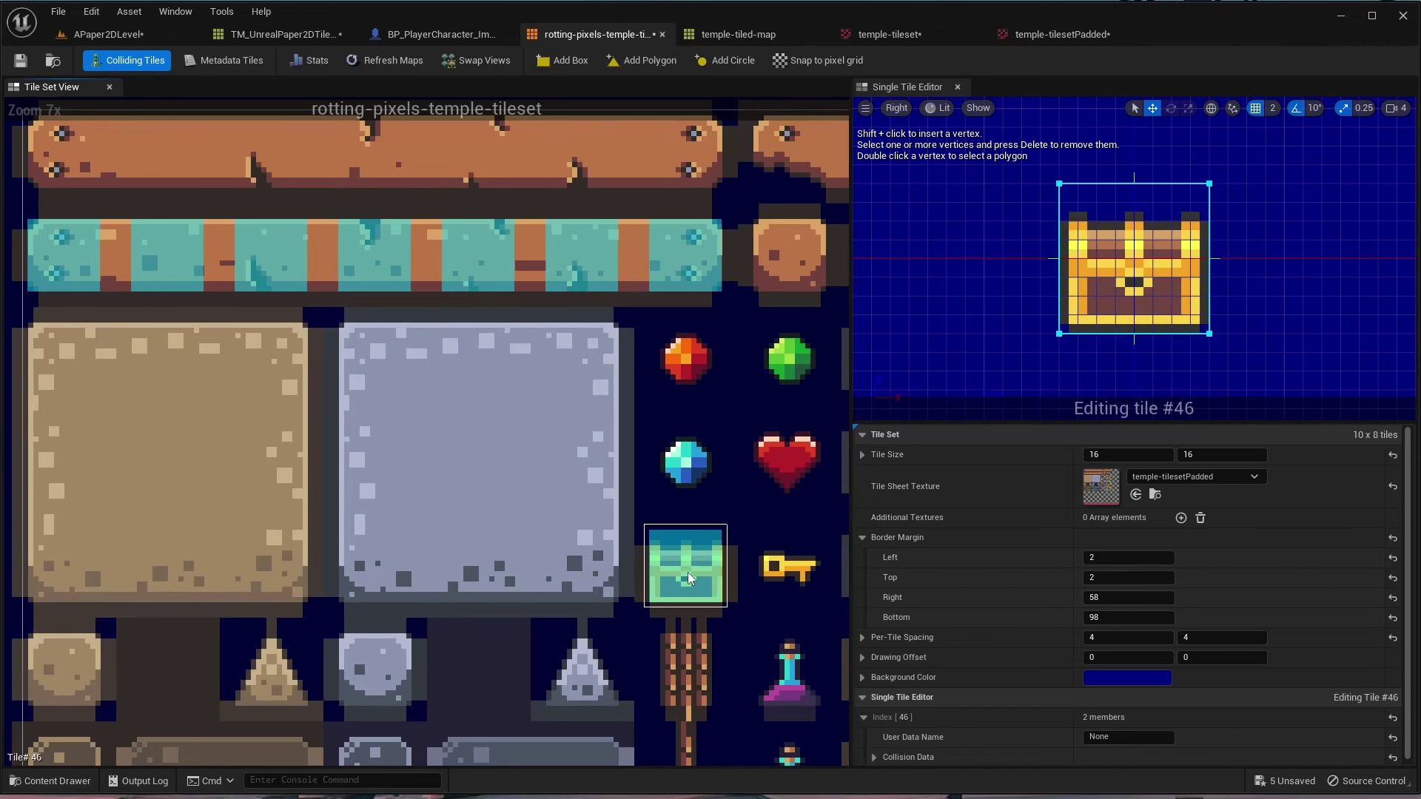
{"action": "scroll", "coordinate": [784, 605], "scroll_direction": "down", "scroll_amount": 2}
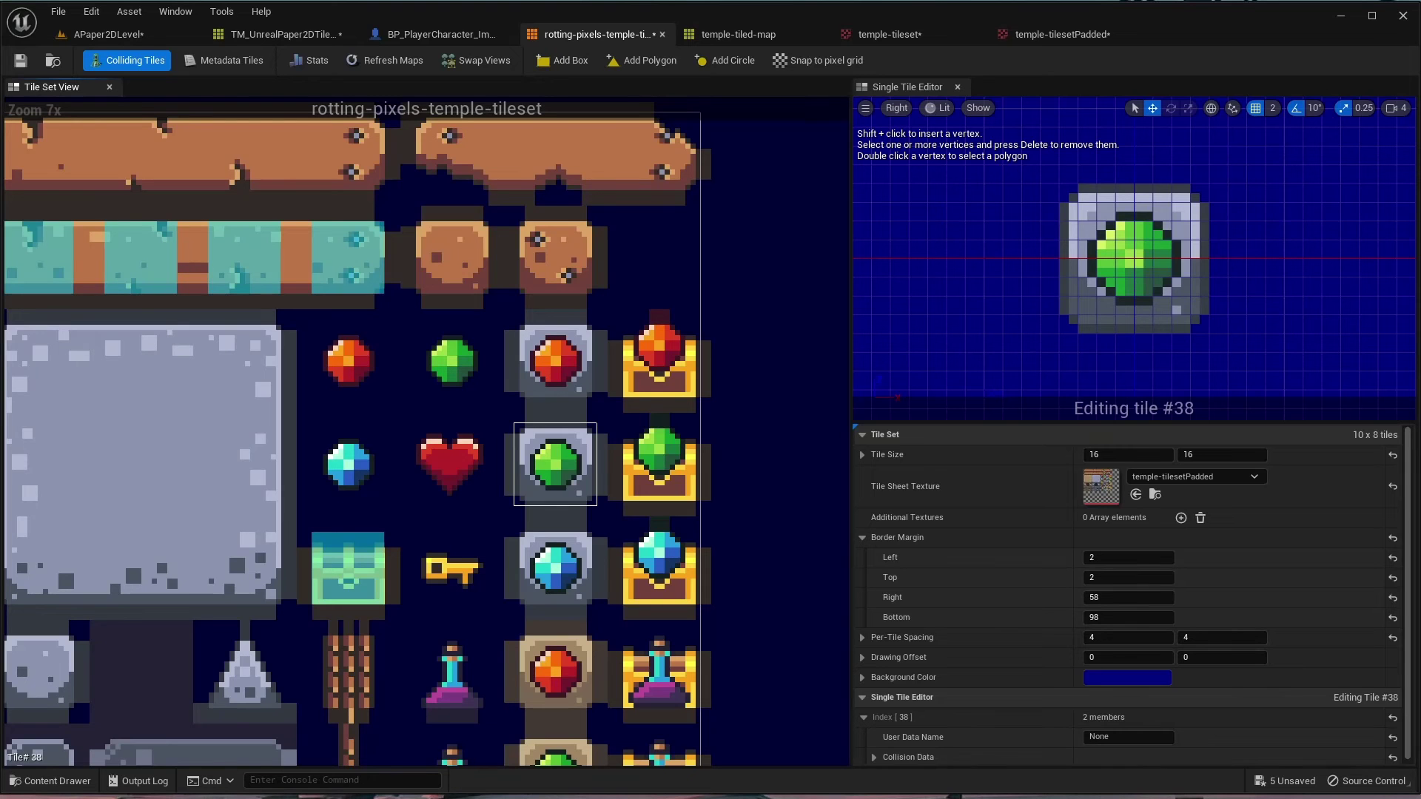
- In temple-tiled-map, paint a treasure chest tile from the tile set onto the Items layer above the second platform
{"action": "left_click", "coordinate": [738, 34]}
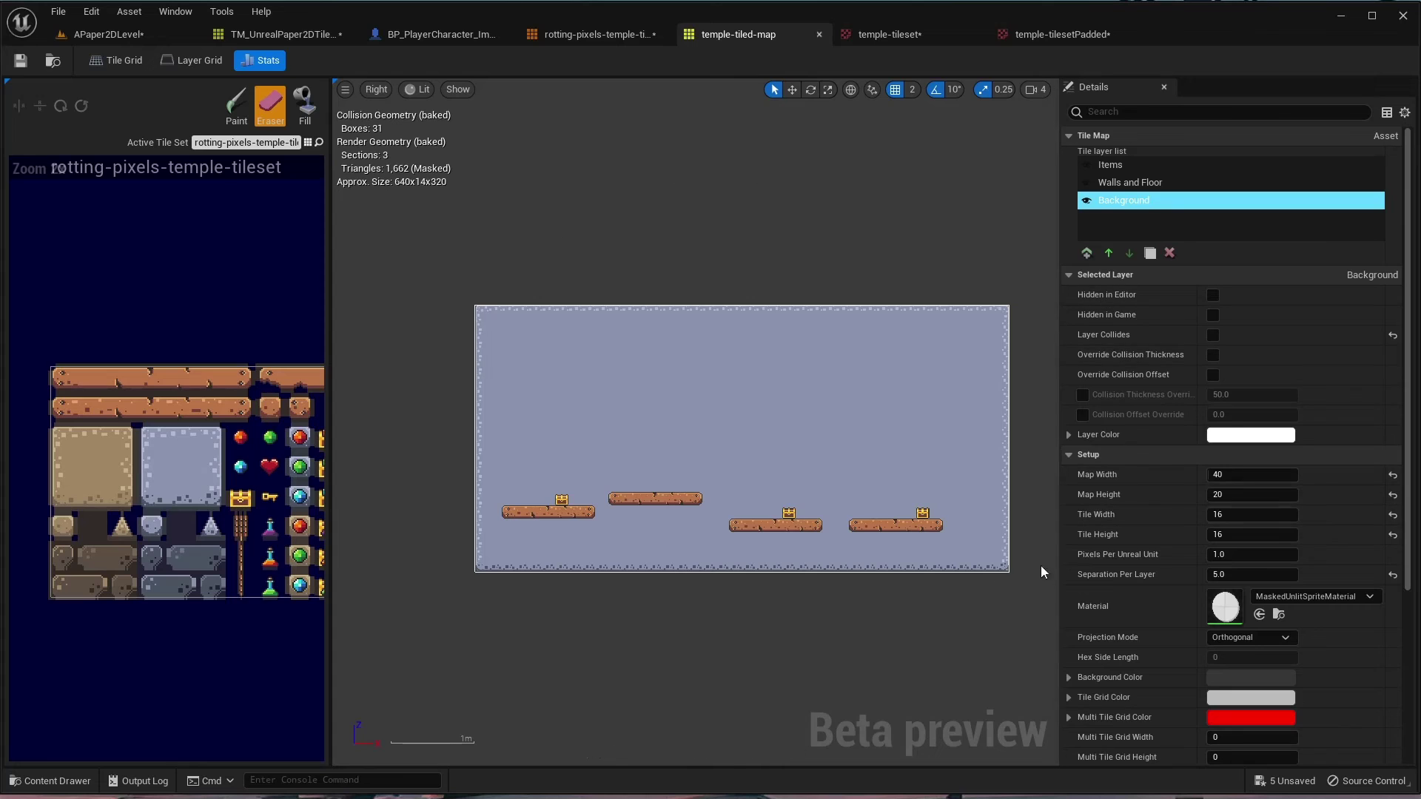
{"action": "scroll", "coordinate": [652, 497], "scroll_direction": "up", "scroll_amount": 3}
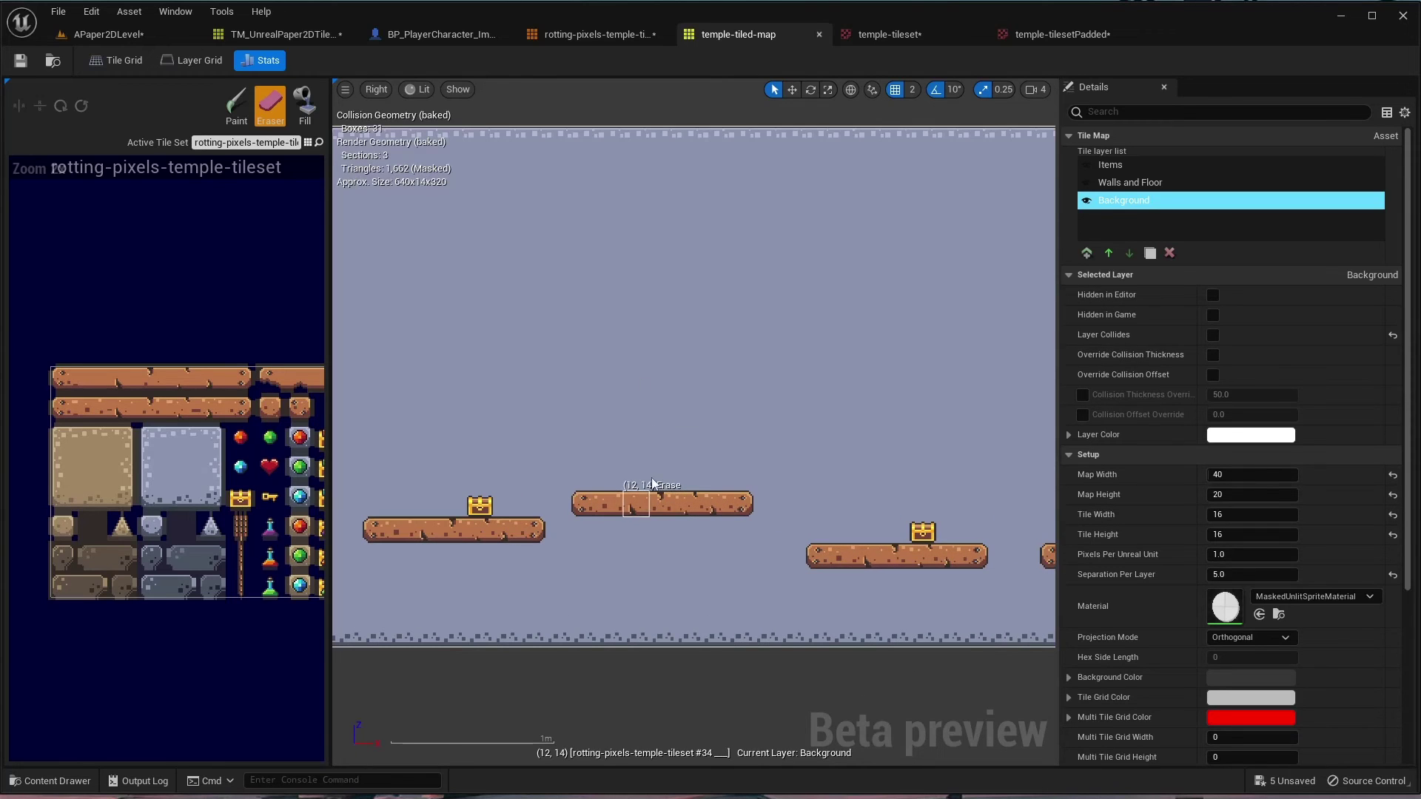
{"action": "left_click", "coordinate": [244, 505]}
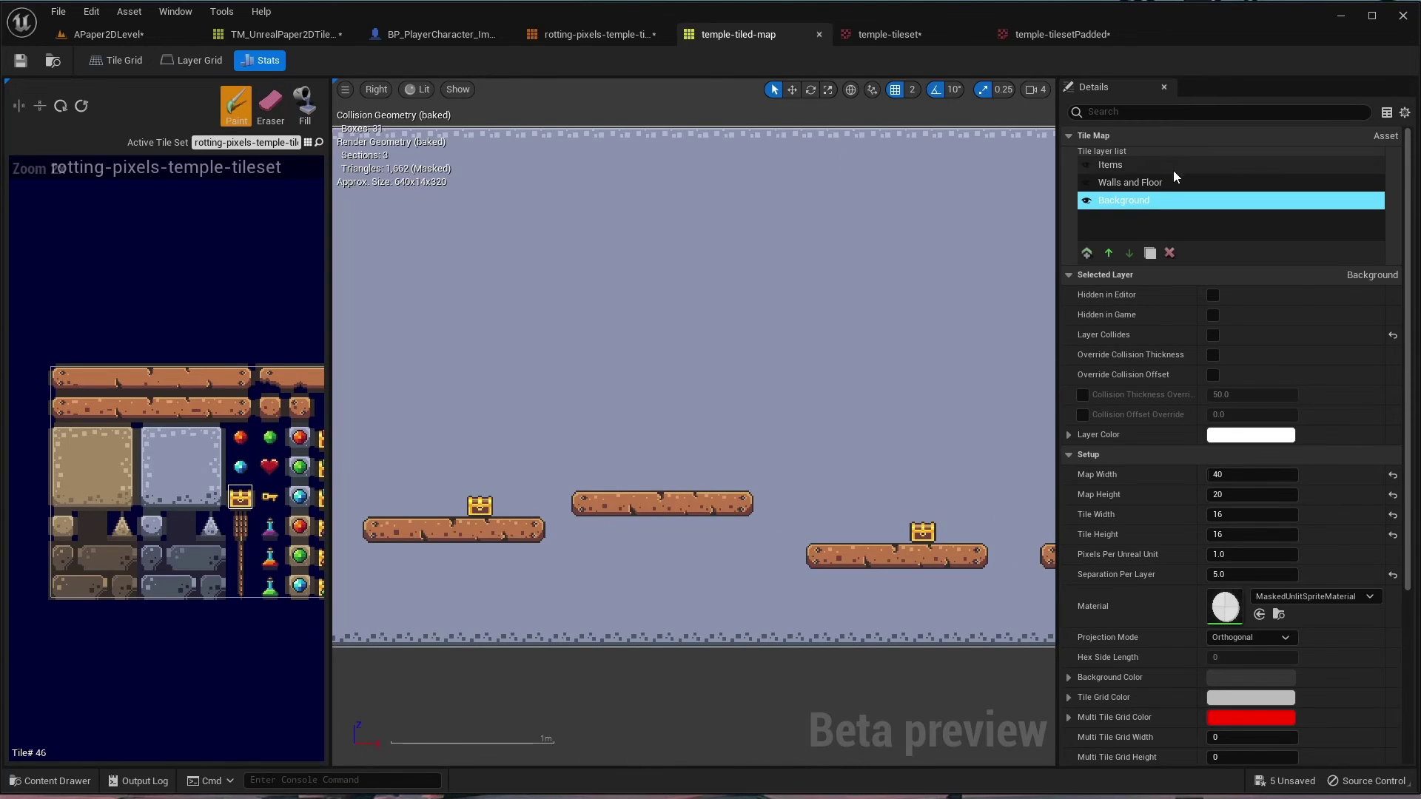
{"action": "left_click", "coordinate": [1152, 169]}
{"action": "left_click", "coordinate": [688, 490]}
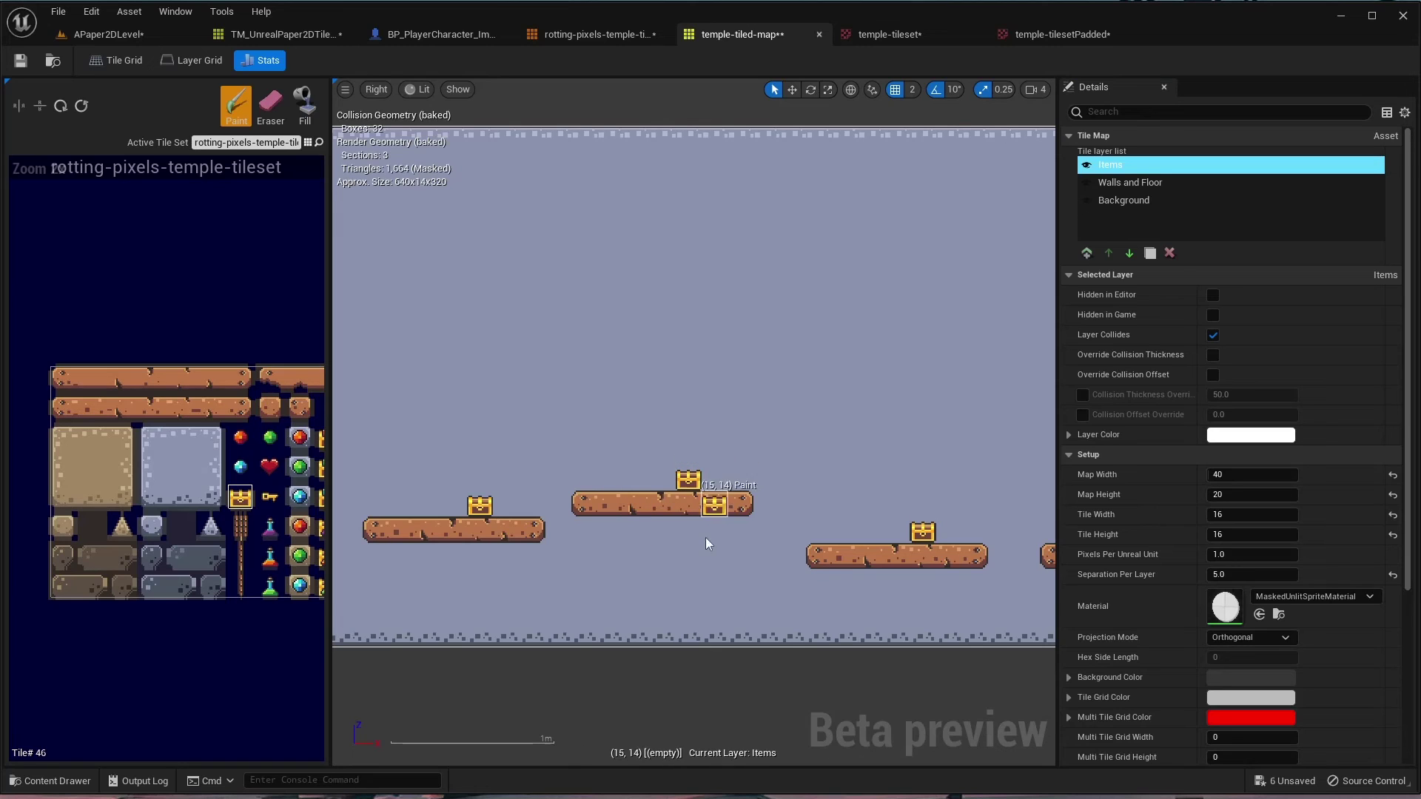
- Examine the painted chest and platforms in APaper2DLevel and return to the temple-tiled-map asset
{"action": "left_click", "coordinate": [152, 31]}
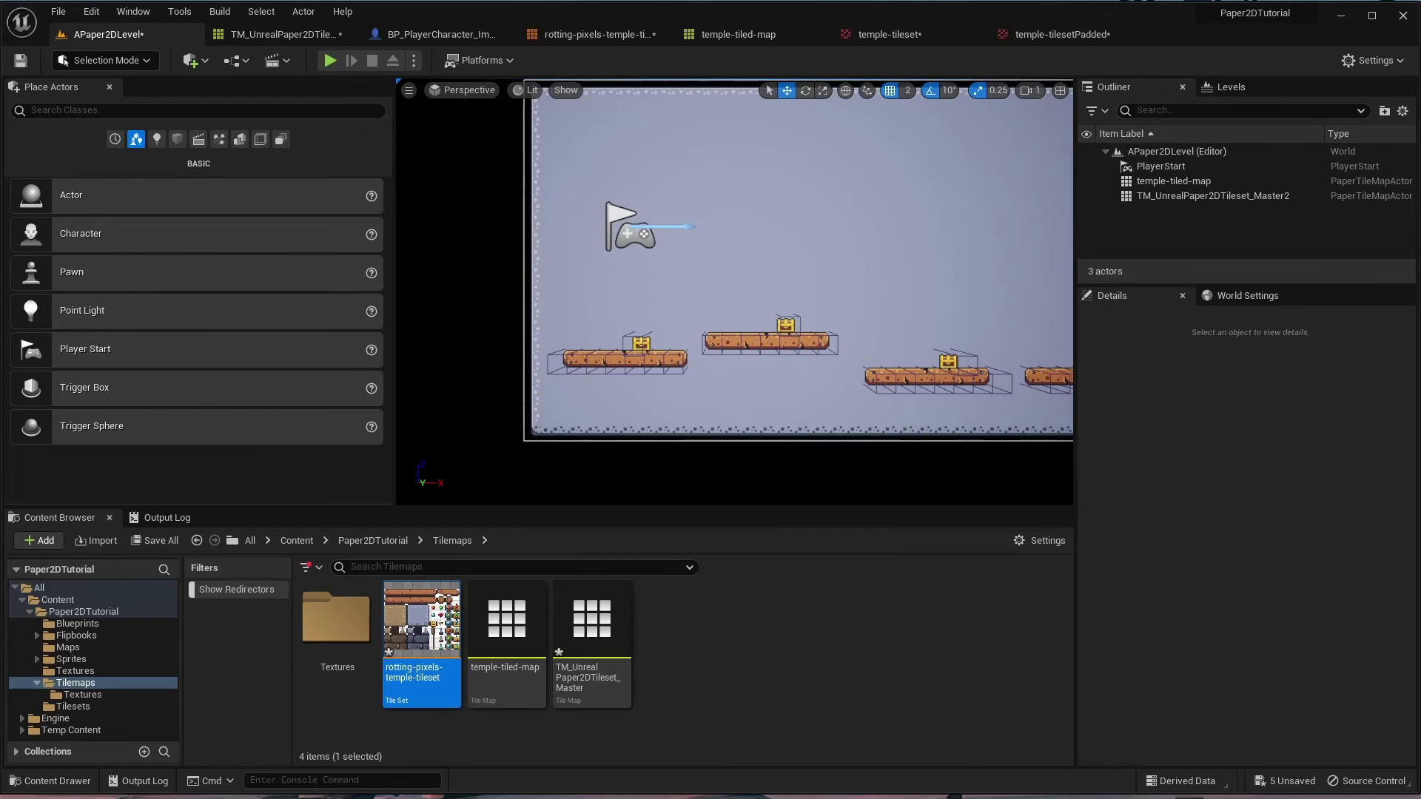
{"action": "right_click_drag", "start_coordinate": [898, 355], "coordinate": [996, 379]}
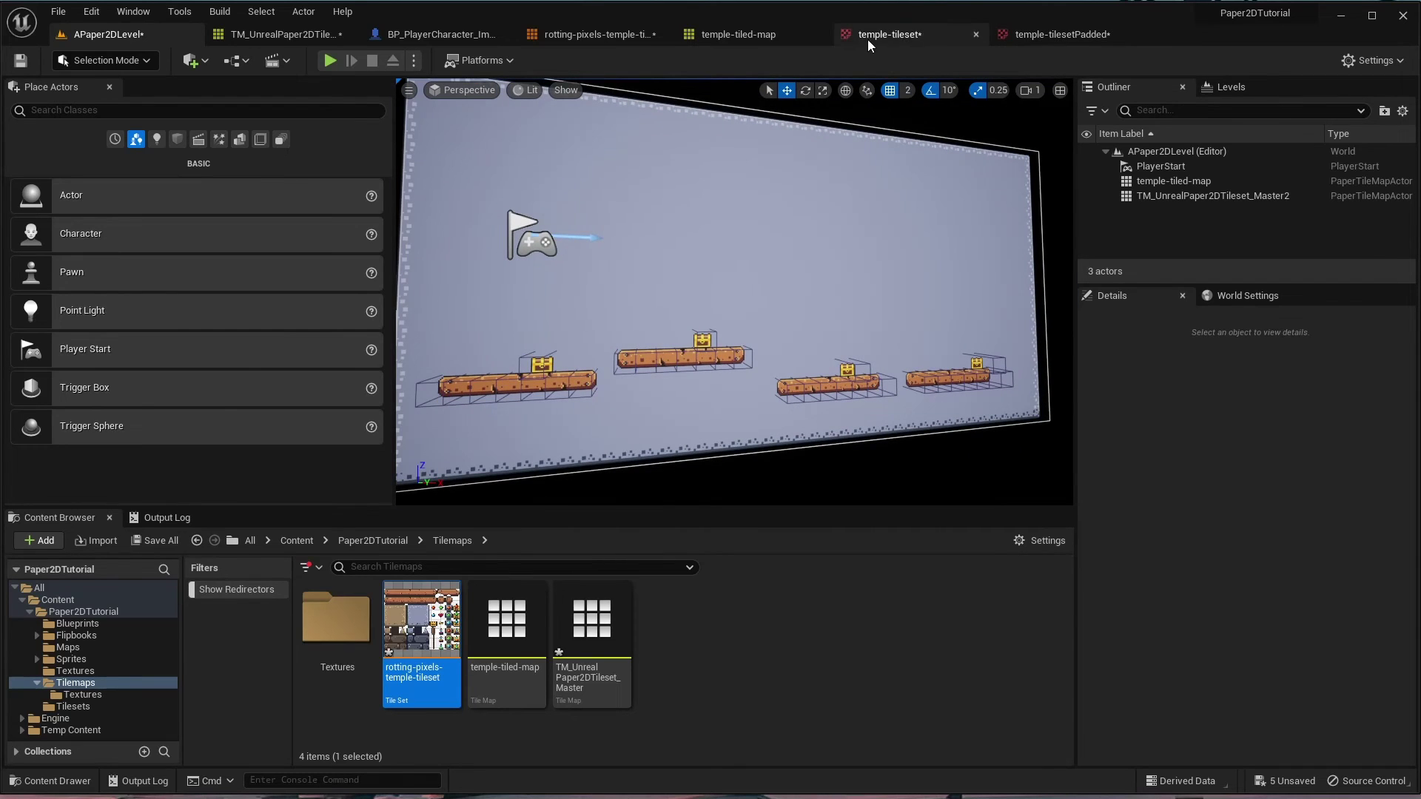
{"action": "left_click", "coordinate": [739, 34]}
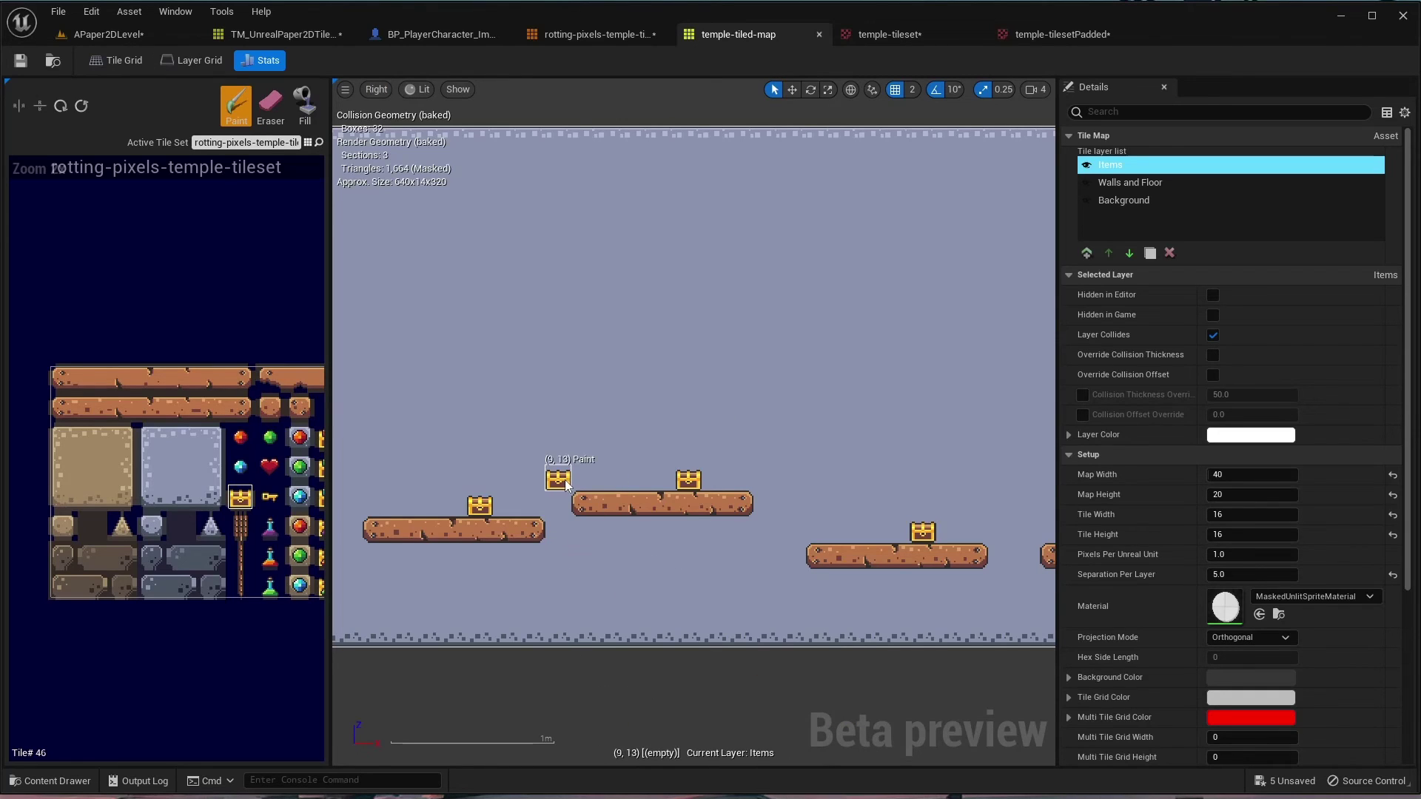
{"action": "right_click_drag", "start_coordinate": [571, 470], "coordinate": [516, 435]}
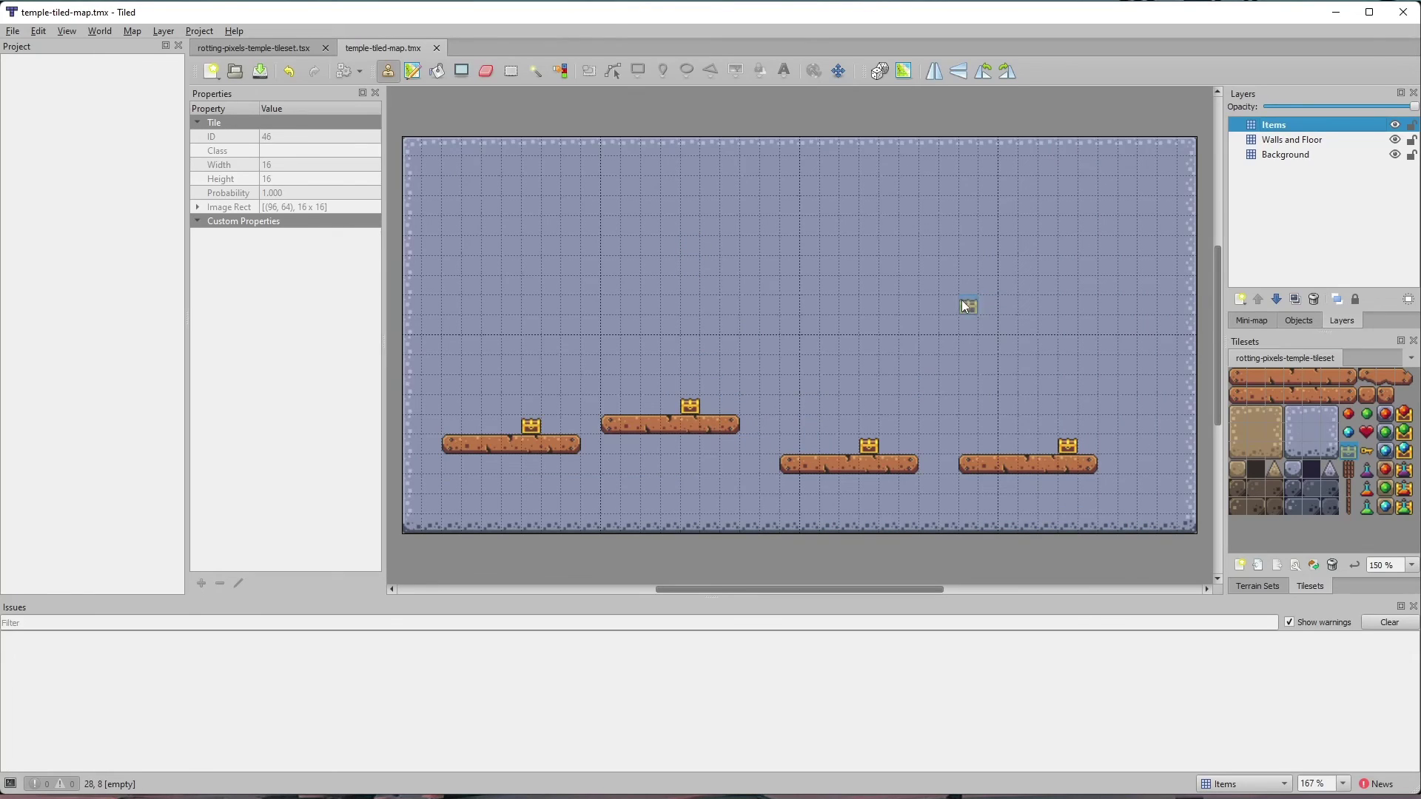
- In Tiled, copy the four platforms on the Walls and Floor layer and paste them into the upper part of the map
{"action": "left_click", "coordinate": [512, 72]}
{"action": "left_click_drag", "start_coordinate": [415, 368], "coordinate": [949, 489]}
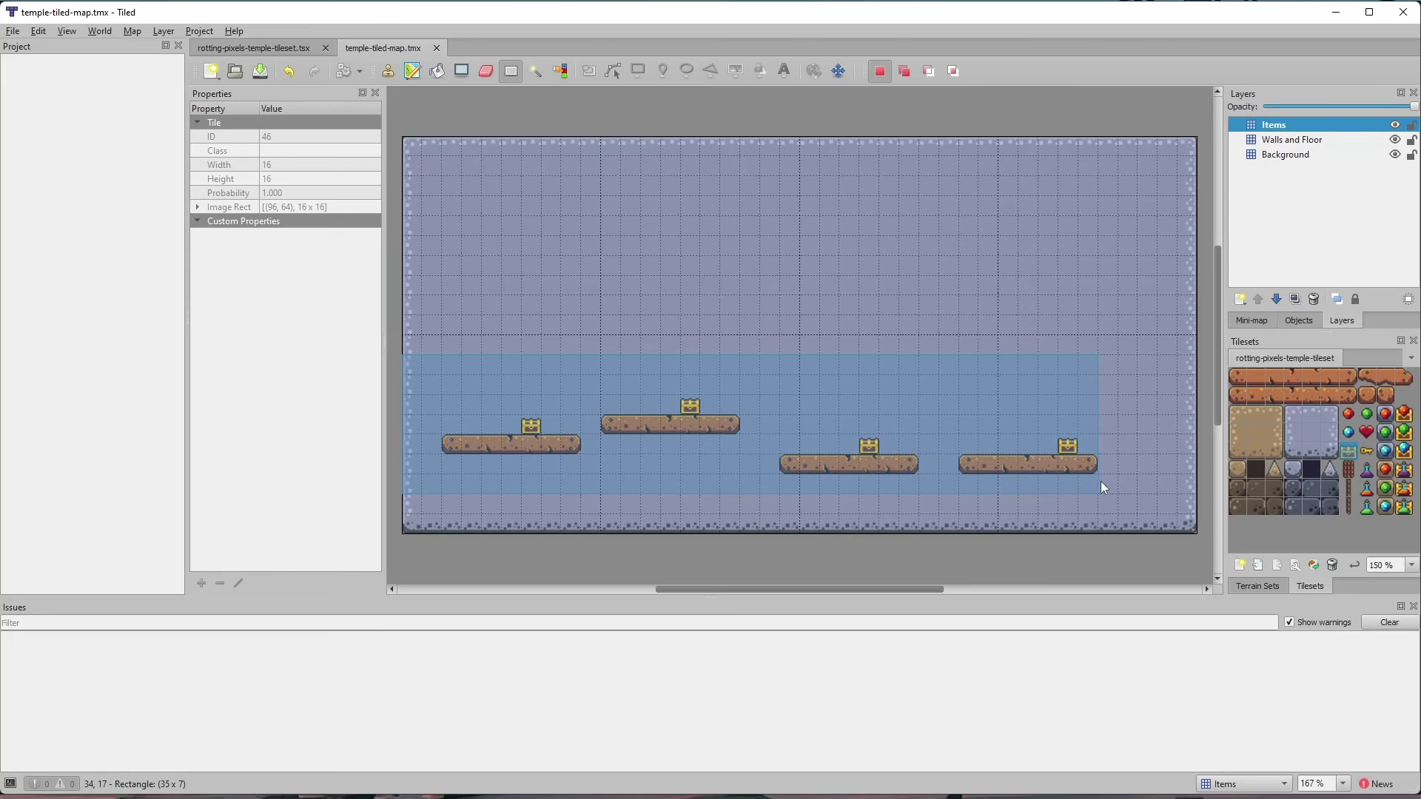
{"action": "left_click_drag", "start_coordinate": [1107, 482], "coordinate": [1107, 482]}
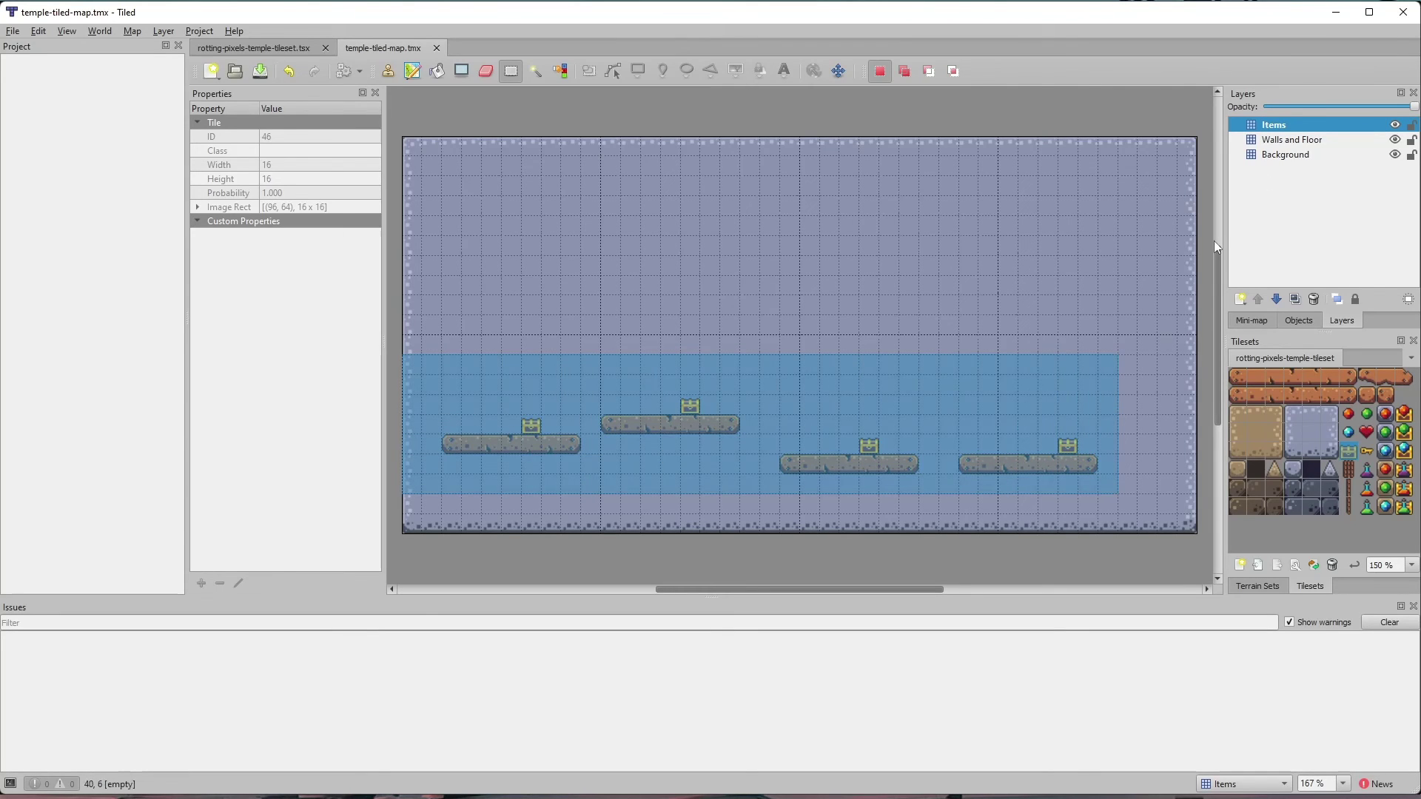
{"action": "left_click", "coordinate": [1304, 143]}
{"action": "left_click", "coordinate": [473, 376]}
{"action": "left_click_drag", "start_coordinate": [413, 362], "coordinate": [1127, 487]}
{"action": "key", "text": "ctrl"}
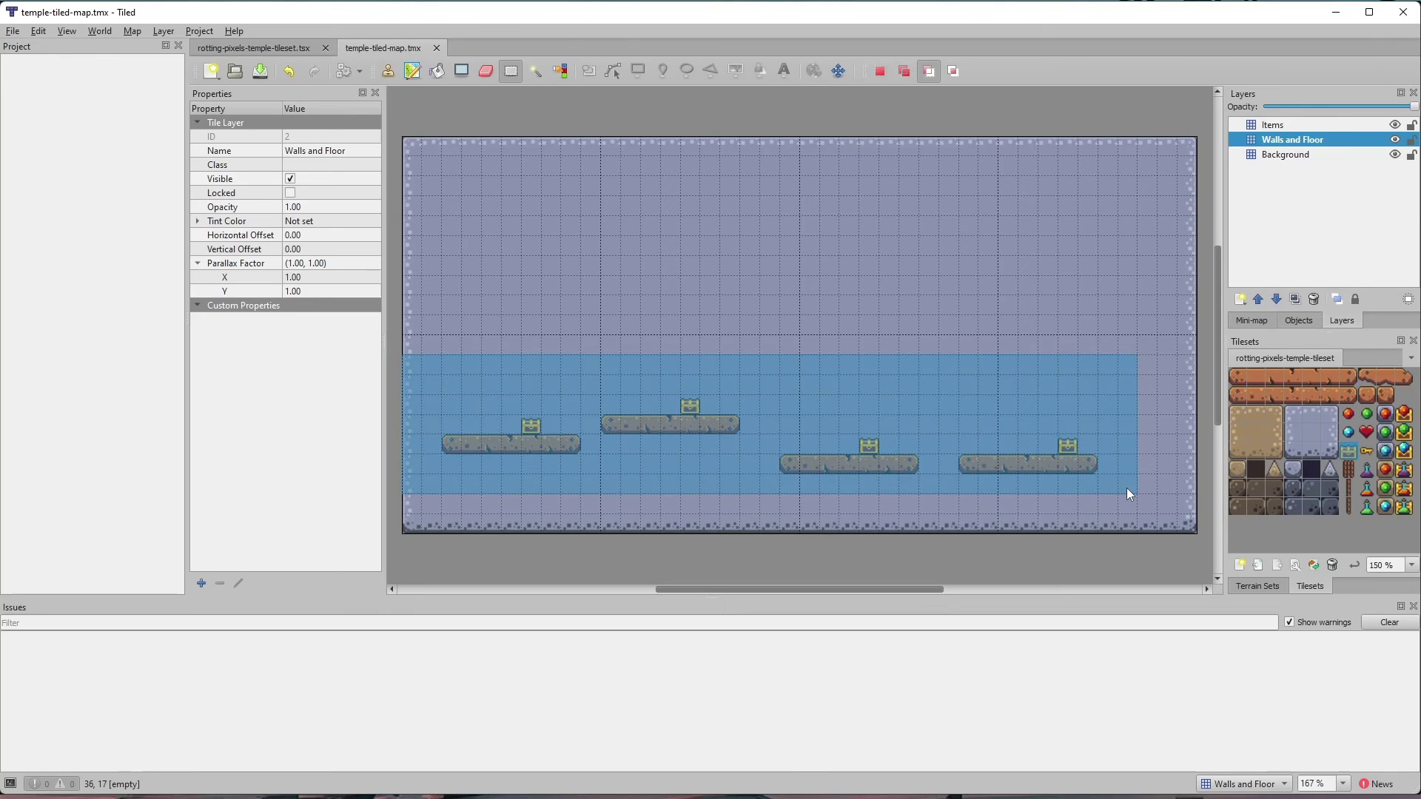
{"action": "key", "text": "ctrl"}
{"action": "key", "text": "ctrl+c"}
{"action": "key", "text": "ctrl+v"}
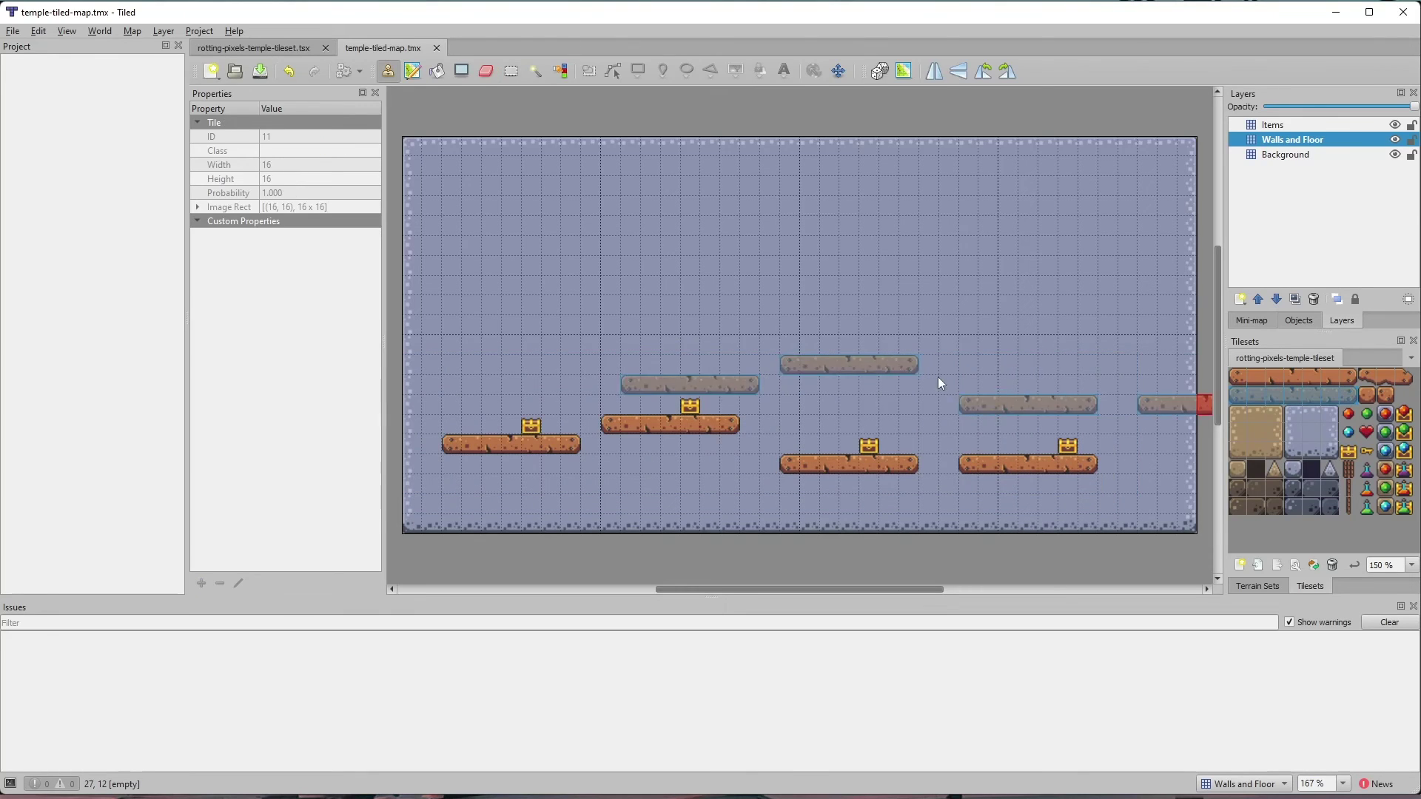
{"action": "left_click", "coordinate": [845, 223]}
- Place a treasure chest from the tileset on the second upper platform in the Items layer and save the map
{"action": "left_click", "coordinate": [1278, 127]}
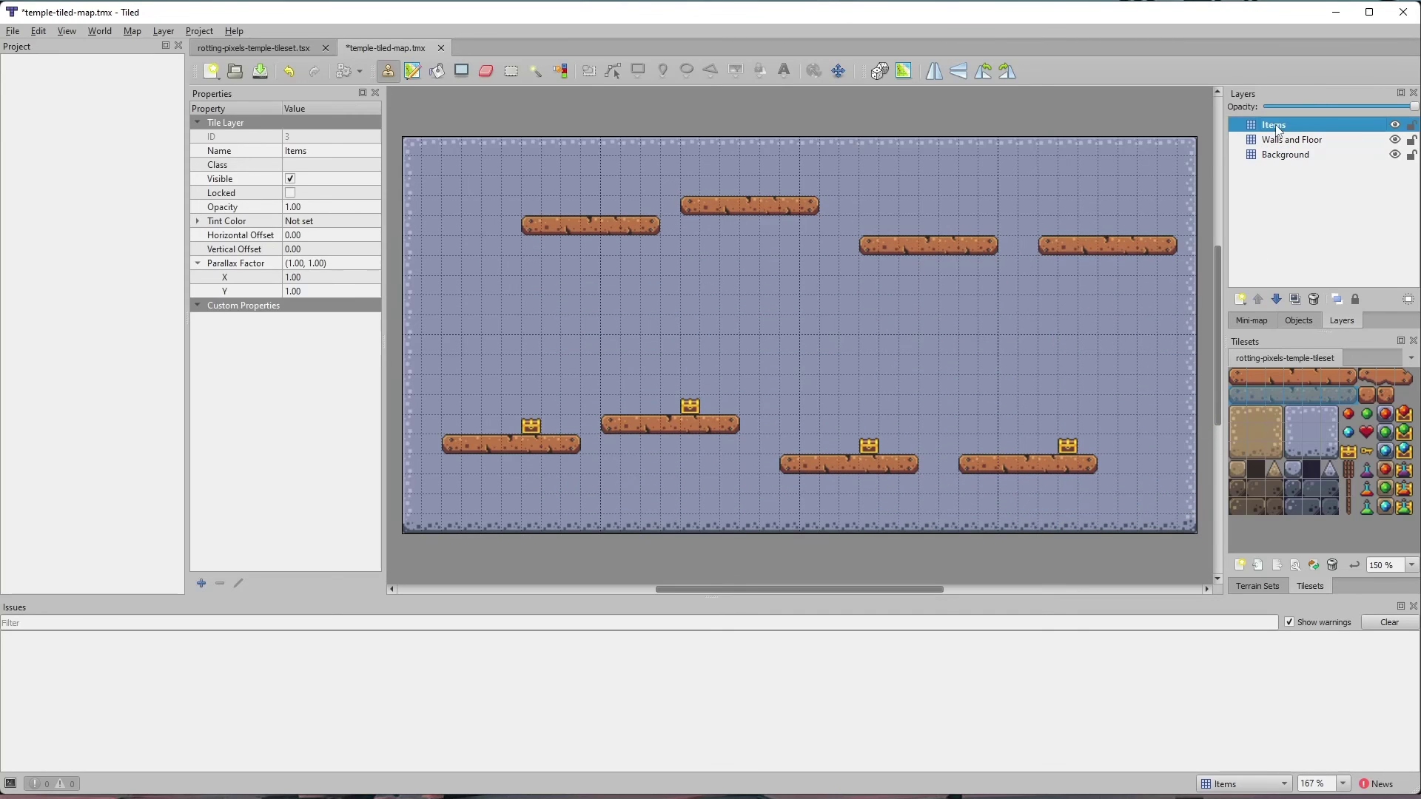
{"action": "left_click", "coordinate": [1348, 453]}
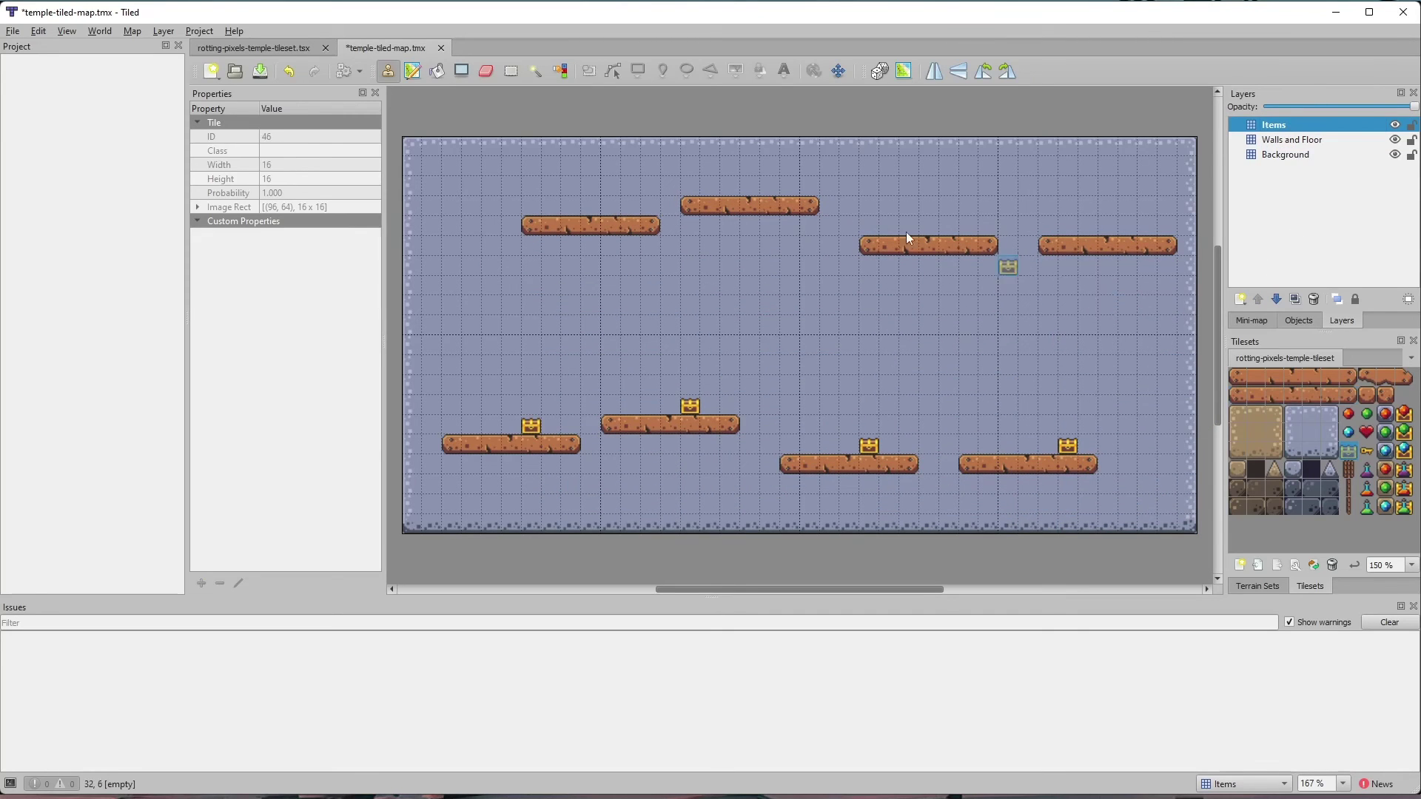
{"action": "left_click", "coordinate": [786, 188]}
{"action": "key", "text": "ctrl+s"}
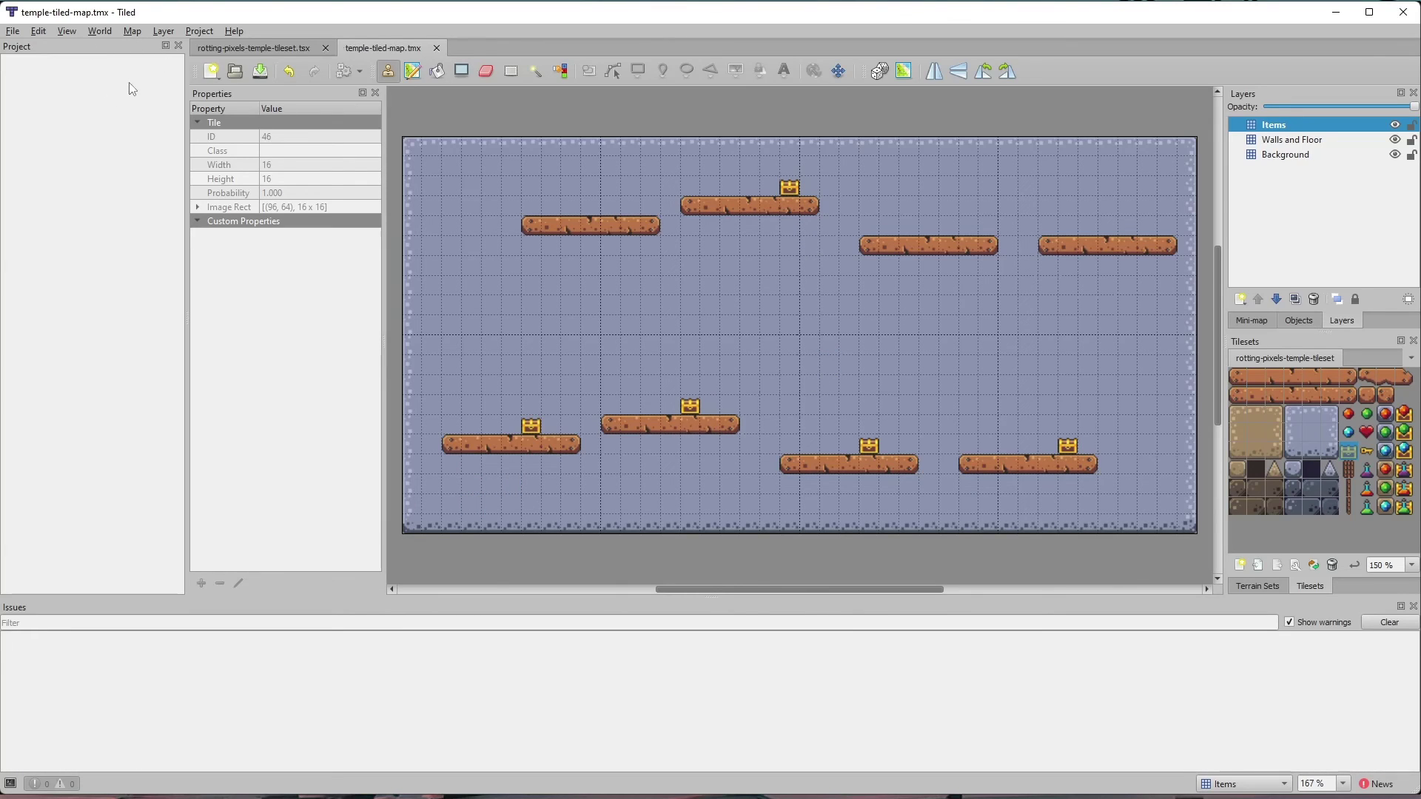
- Export the map in JSON map format, replacing the existing temple-tiled-map.json file
{"action": "left_click", "coordinate": [15, 34]}
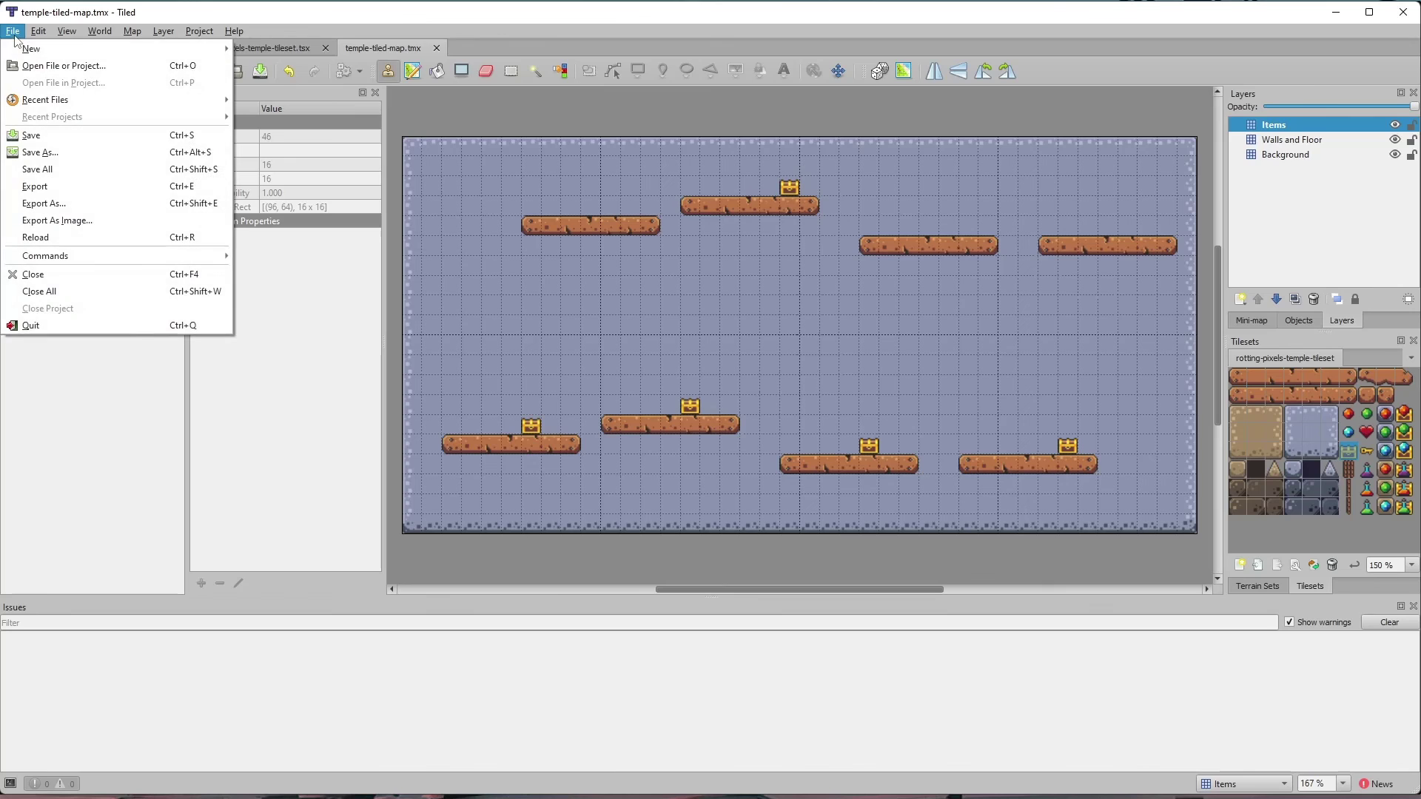
{"action": "left_click", "coordinate": [45, 204]}
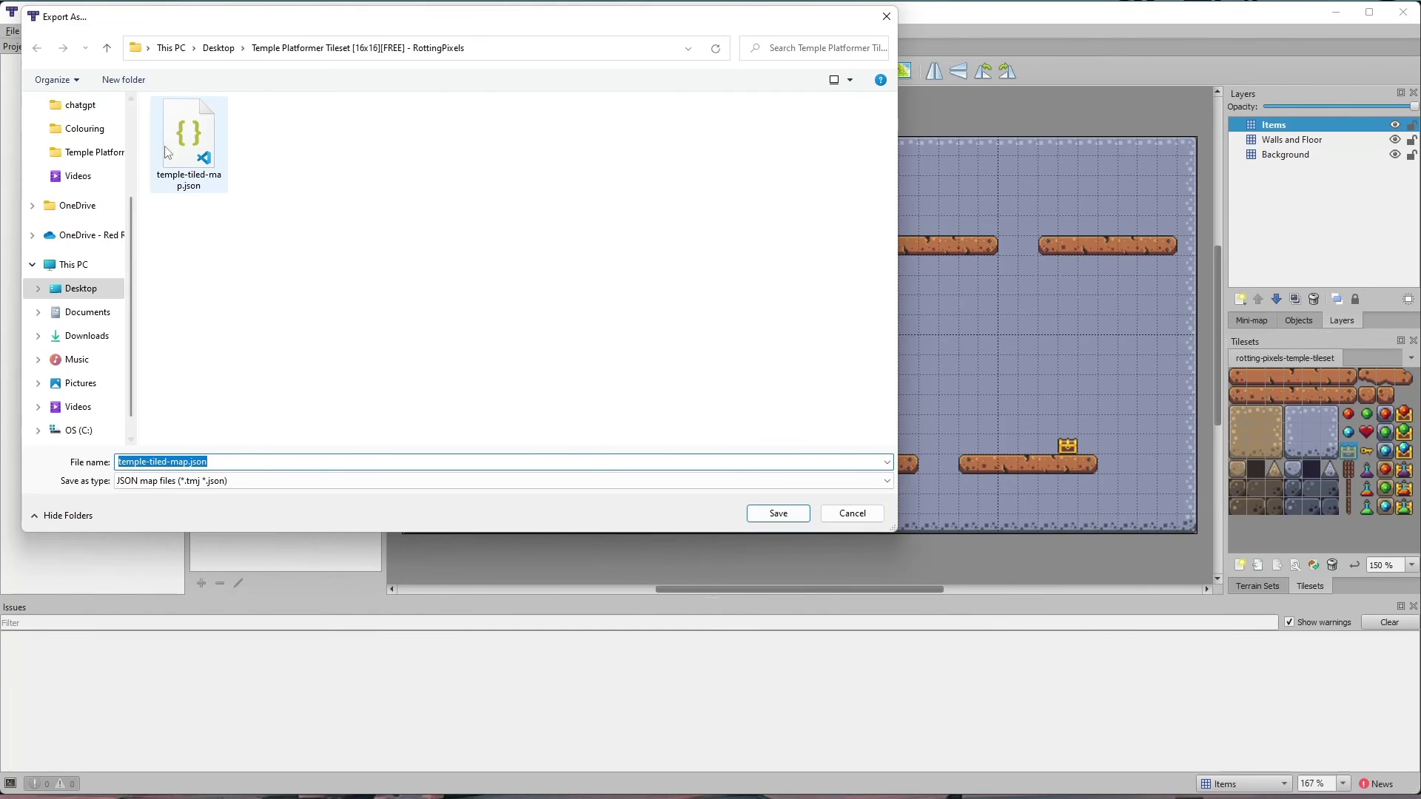
{"action": "left_click", "coordinate": [184, 189]}
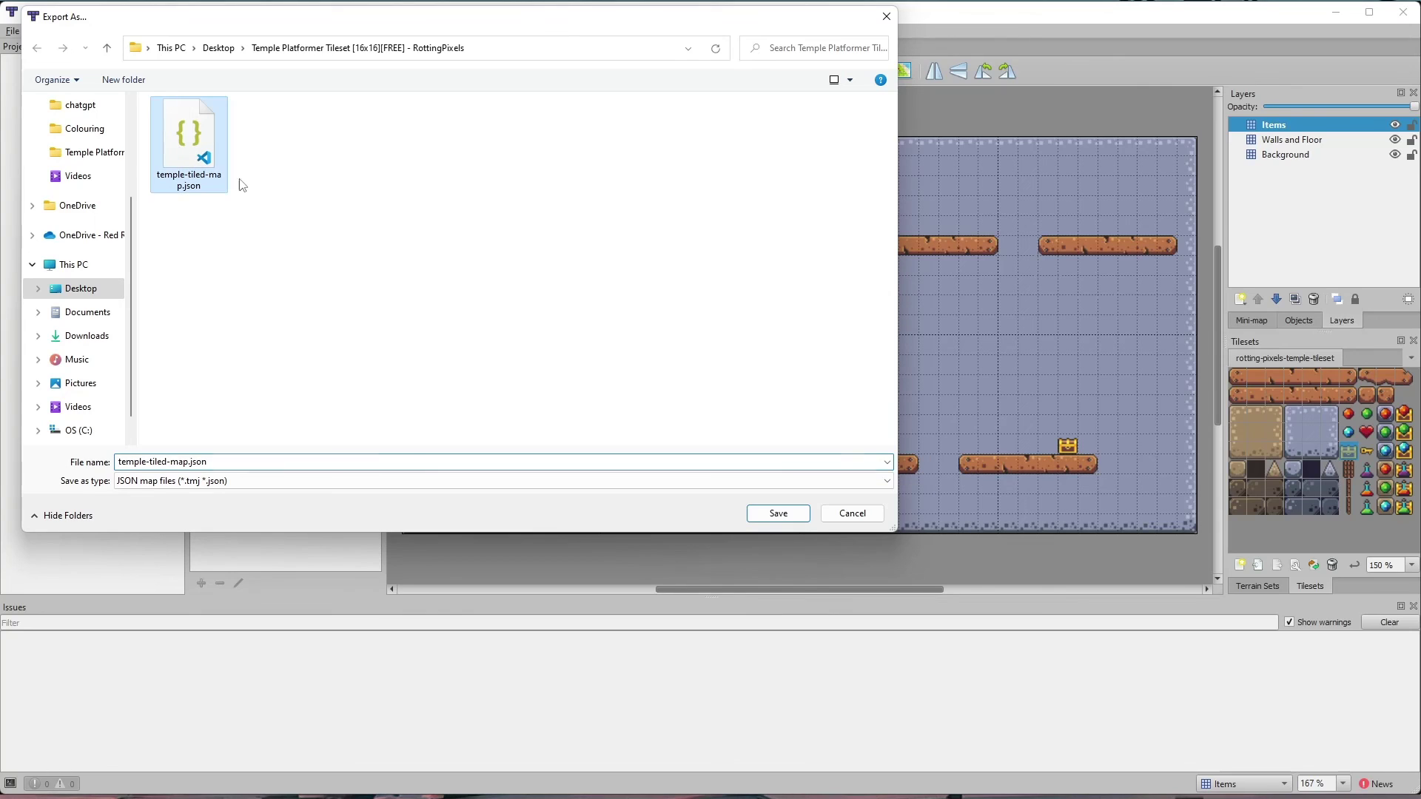
{"action": "left_click", "coordinate": [778, 514]}
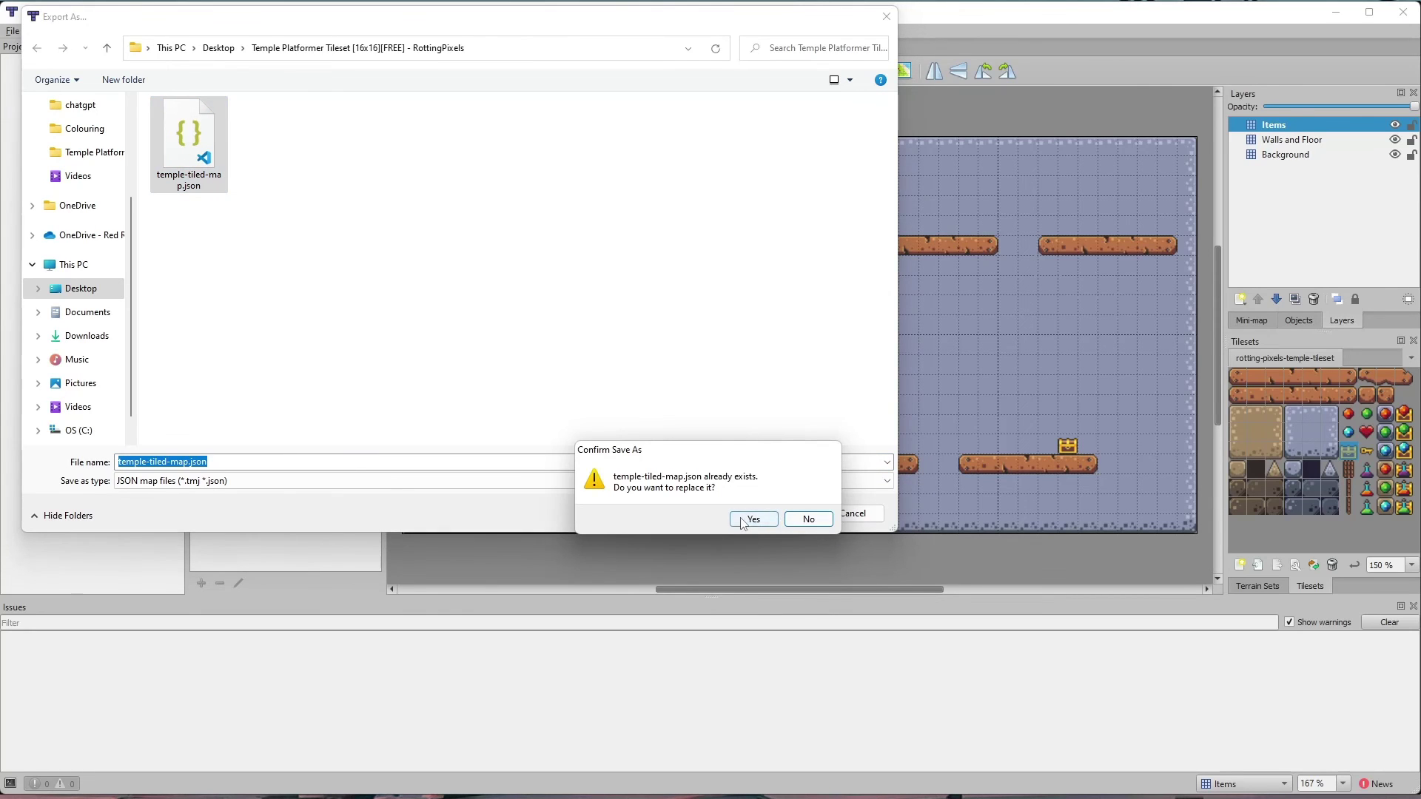
{"action": "left_click", "coordinate": [773, 520]}
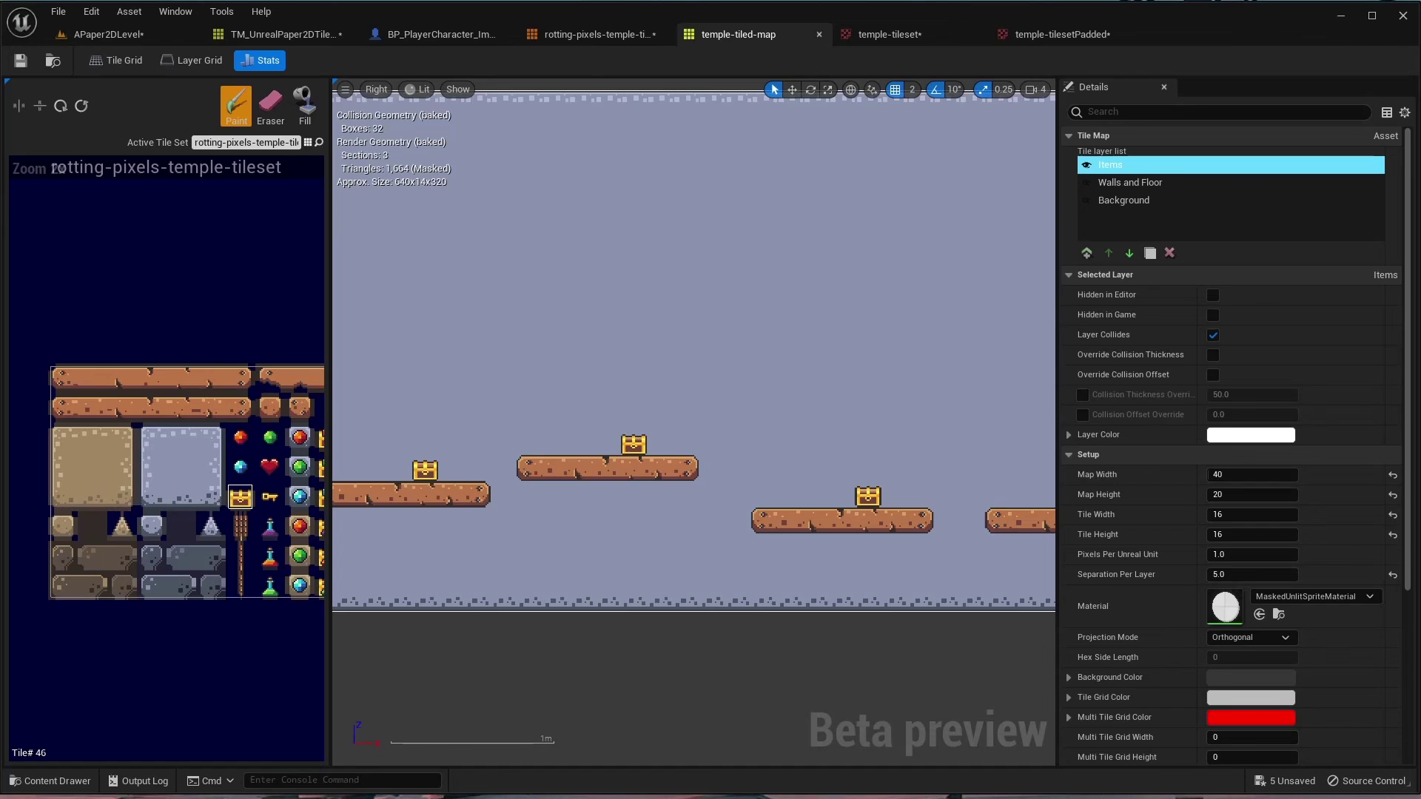
- Try to bring the re-exported temple-tiled-map.json from the Temple Platformer Tileset folder into Unreal's Tilemaps folder
{"action": "left_click", "coordinate": [51, 781]}
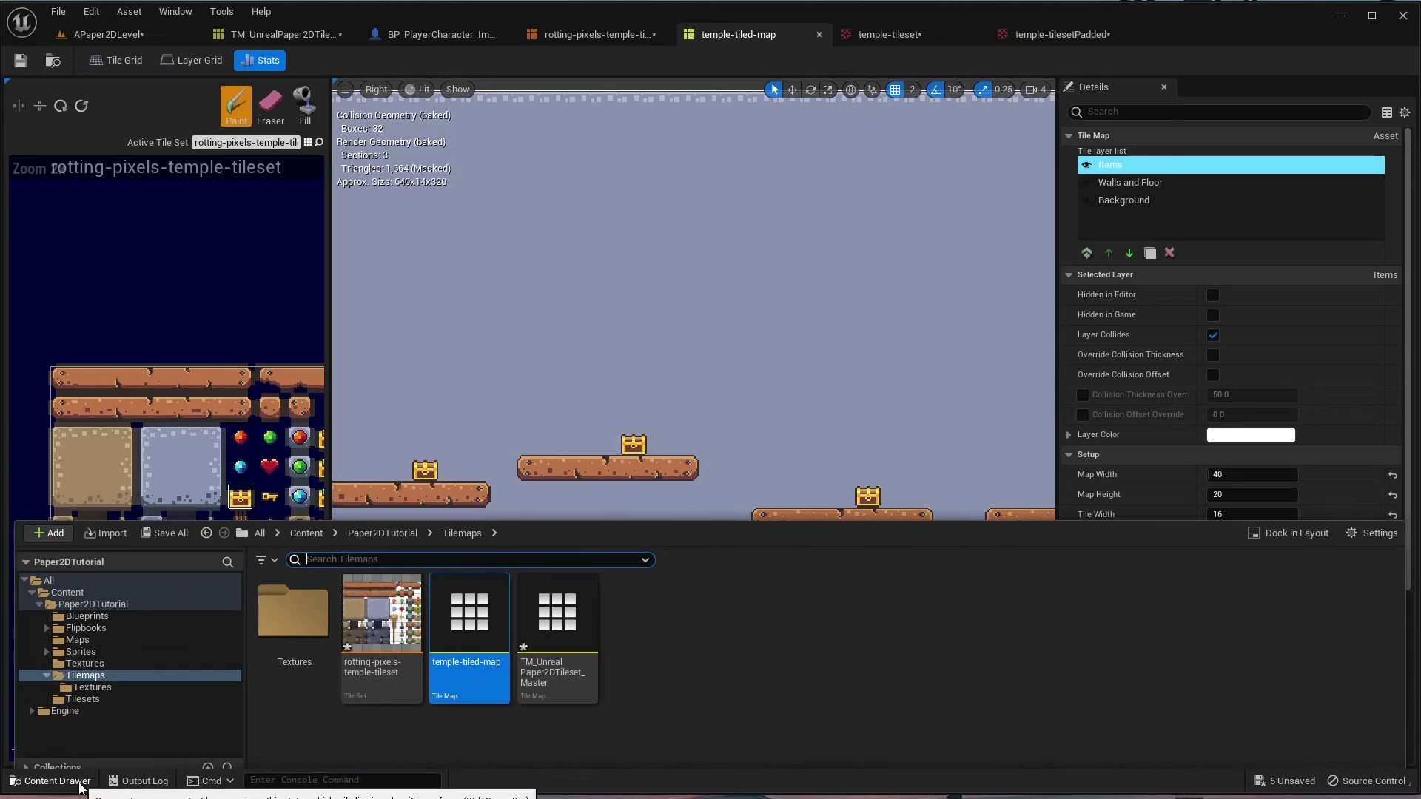
{"action": "key", "text": "alt+Tab"}
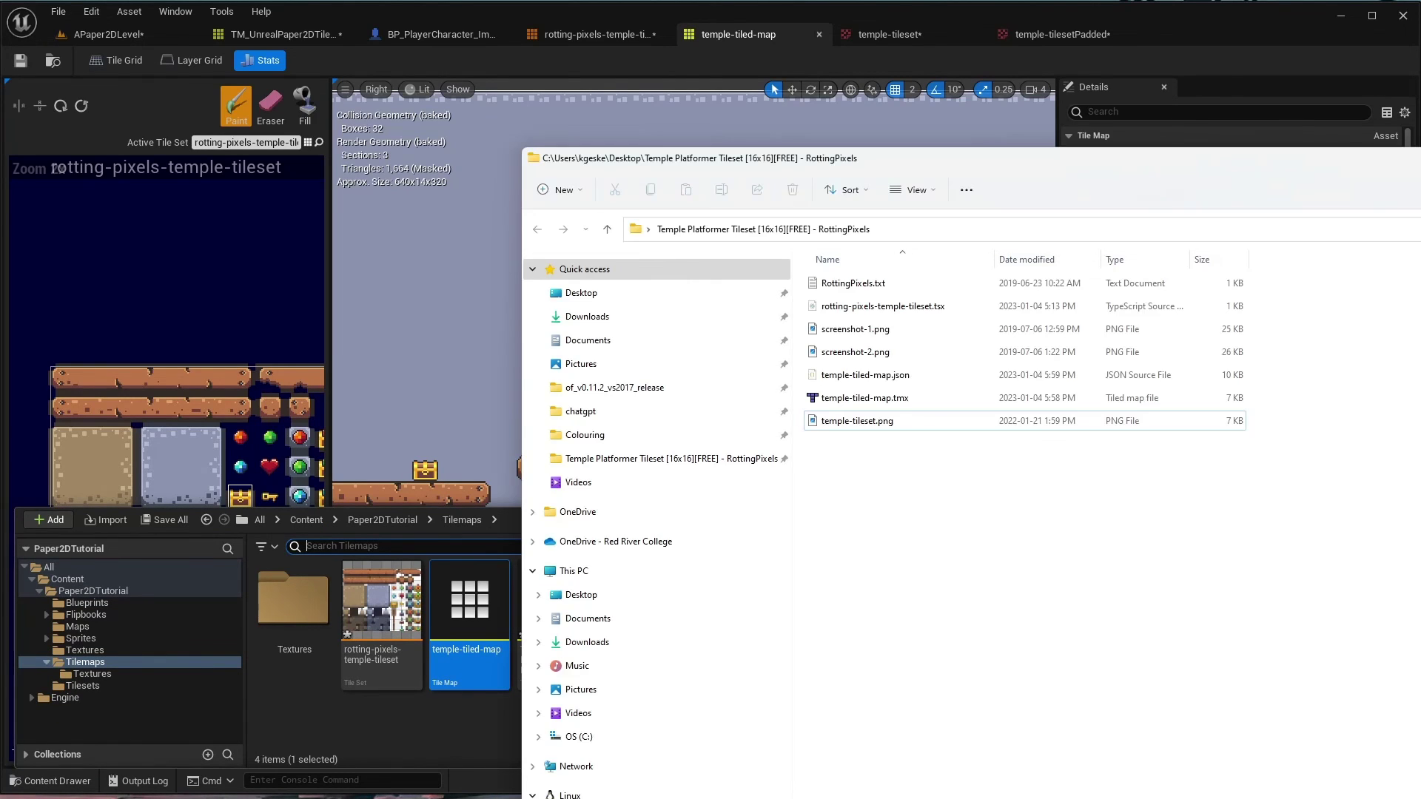
{"action": "left_click_drag", "start_coordinate": [1106, 179], "coordinate": [1145, 181]}
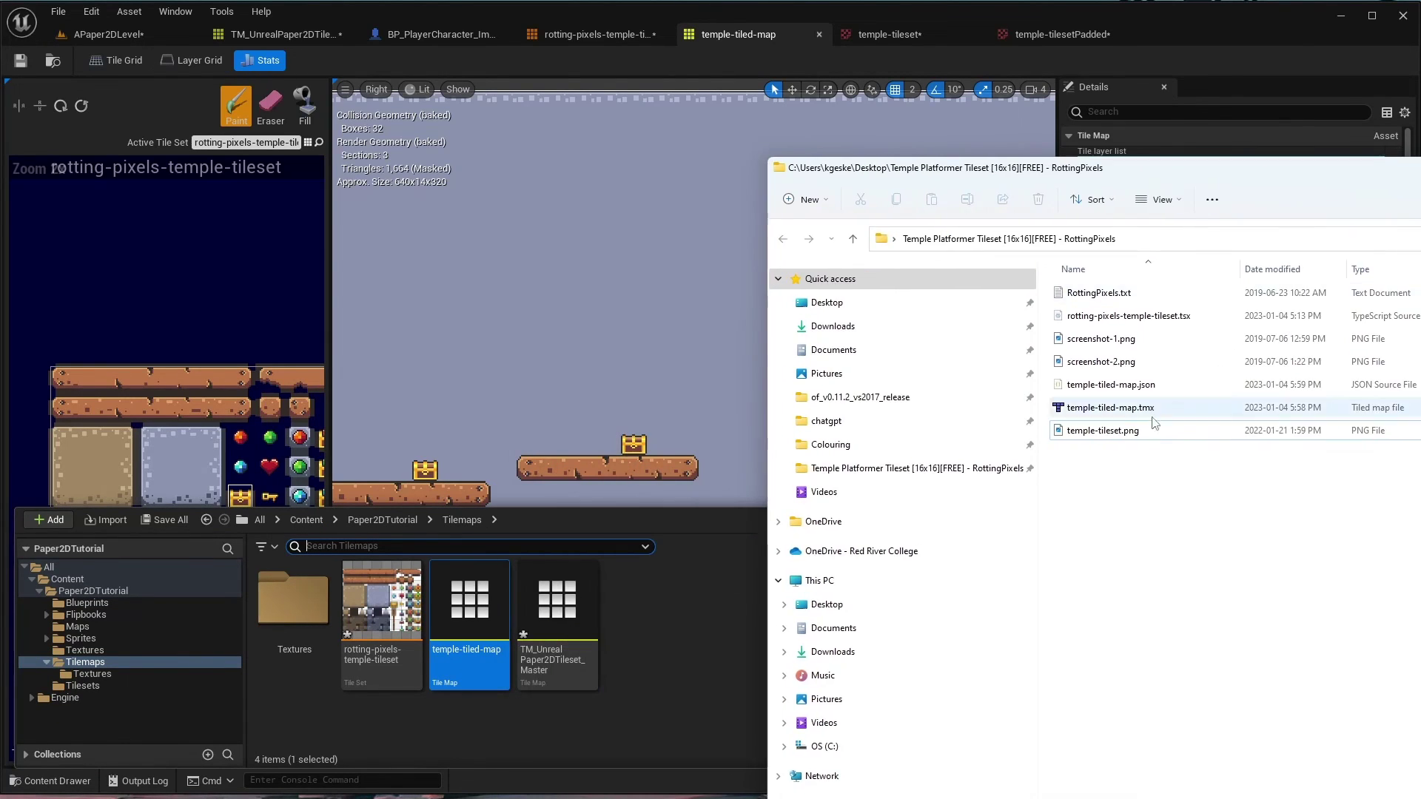
{"action": "left_click", "coordinate": [1140, 385]}
{"action": "left_click_drag", "start_coordinate": [770, 542], "coordinate": [685, 647]}
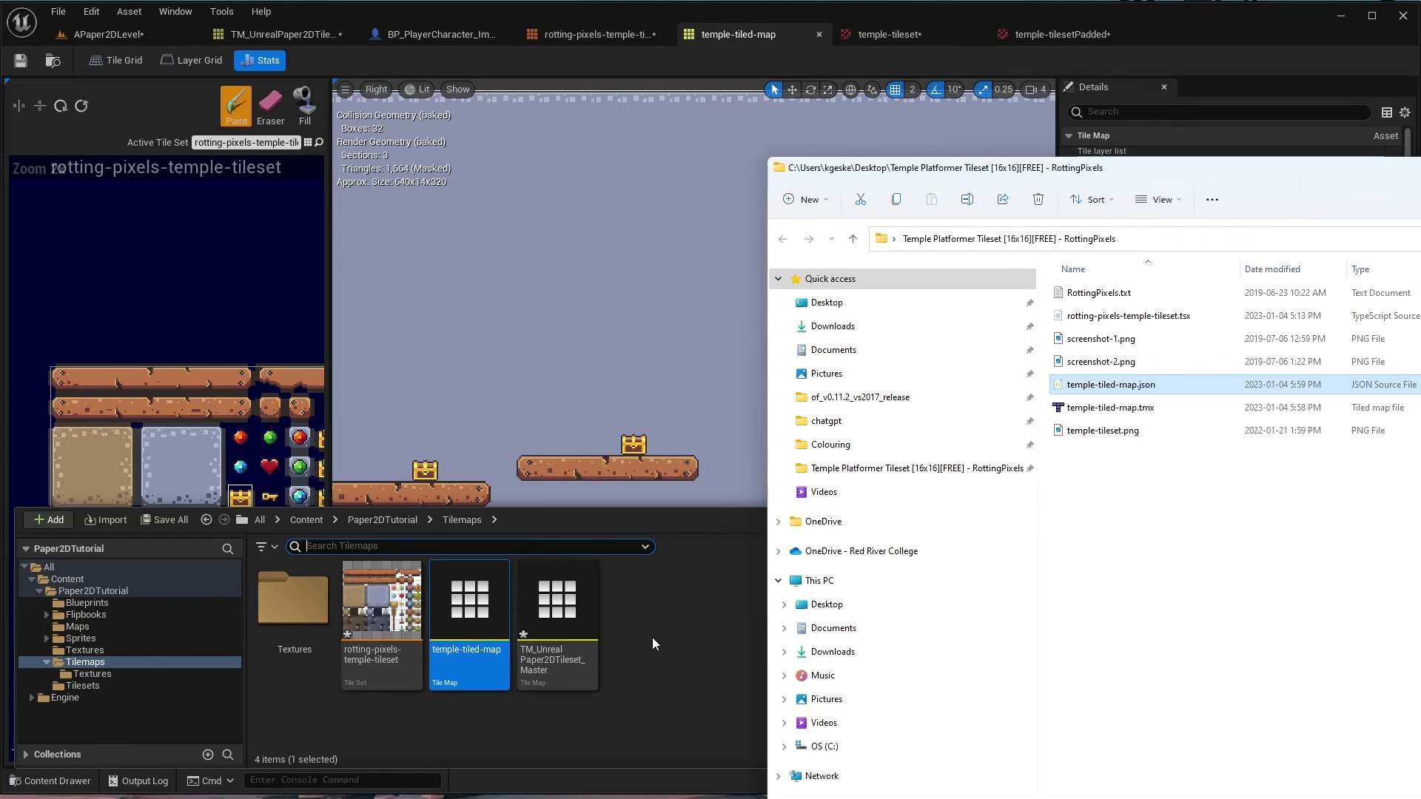
{"action": "left_click", "coordinate": [678, 682]}
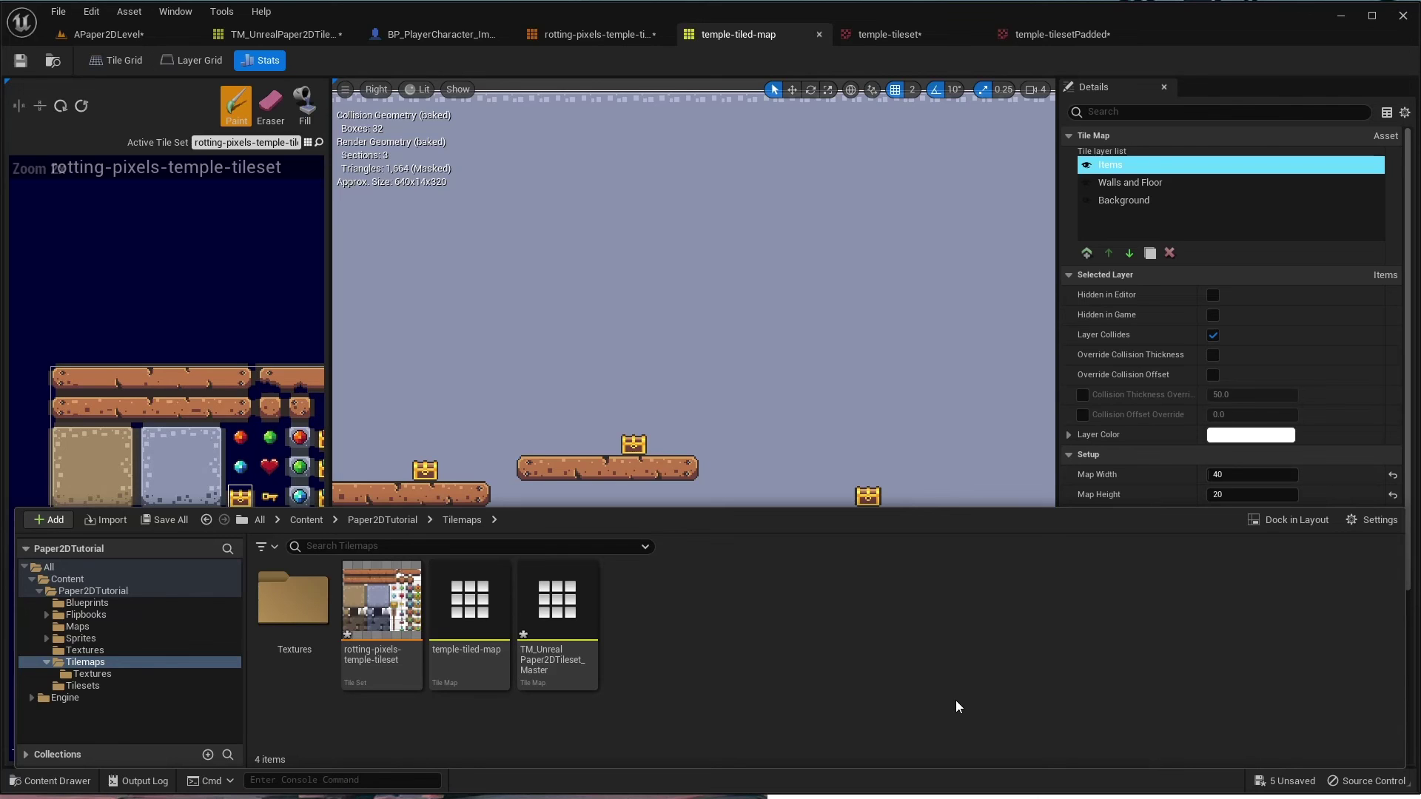
{"action": "key", "text": "alt+Tab"}
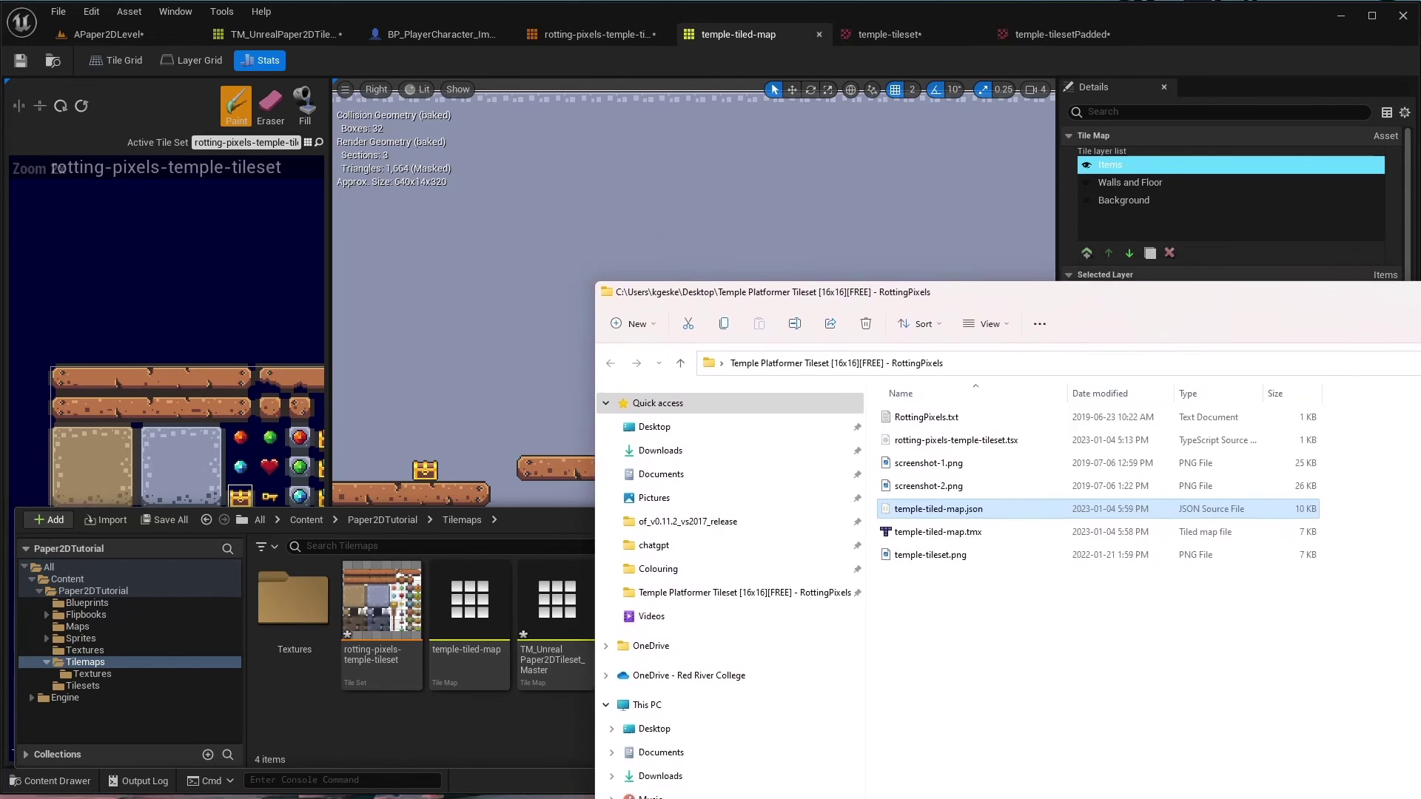
{"action": "key", "text": "alt+Tab"}
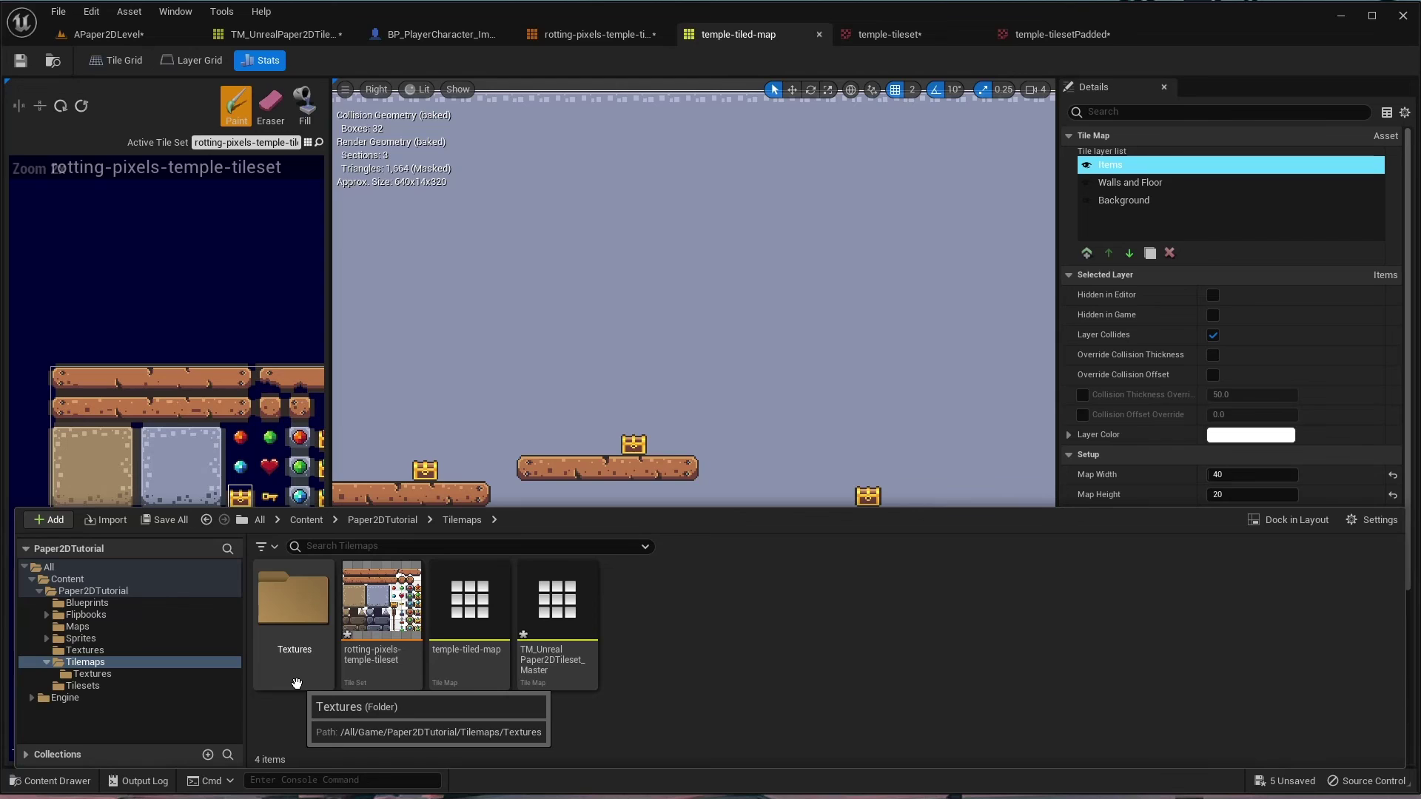
- Select the temple-tiled-map asset in the Tilemaps folder and review the tile map's layer and setup properties
{"action": "left_click", "coordinate": [449, 628]}
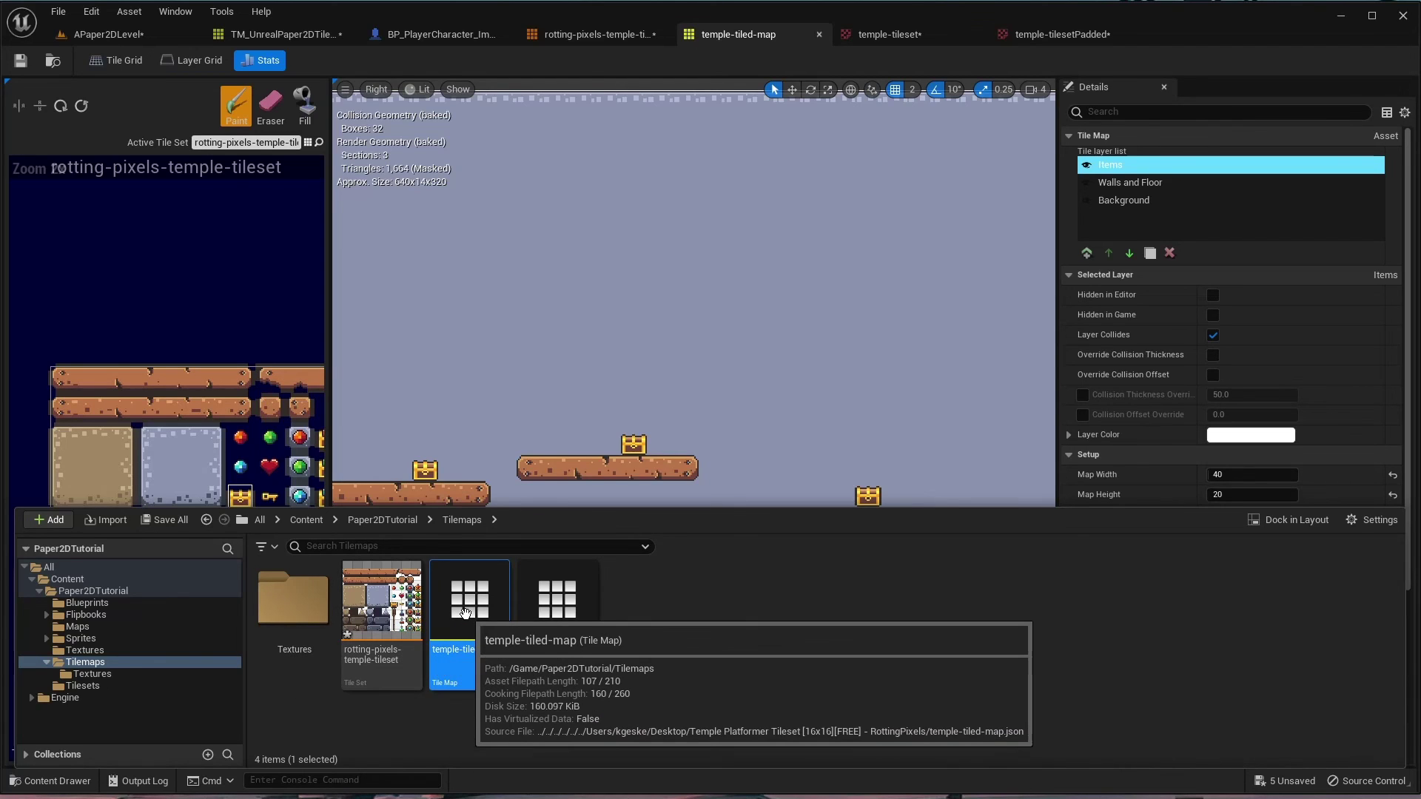
{"action": "scroll", "coordinate": [1239, 379], "scroll_direction": "down", "scroll_amount": 4}
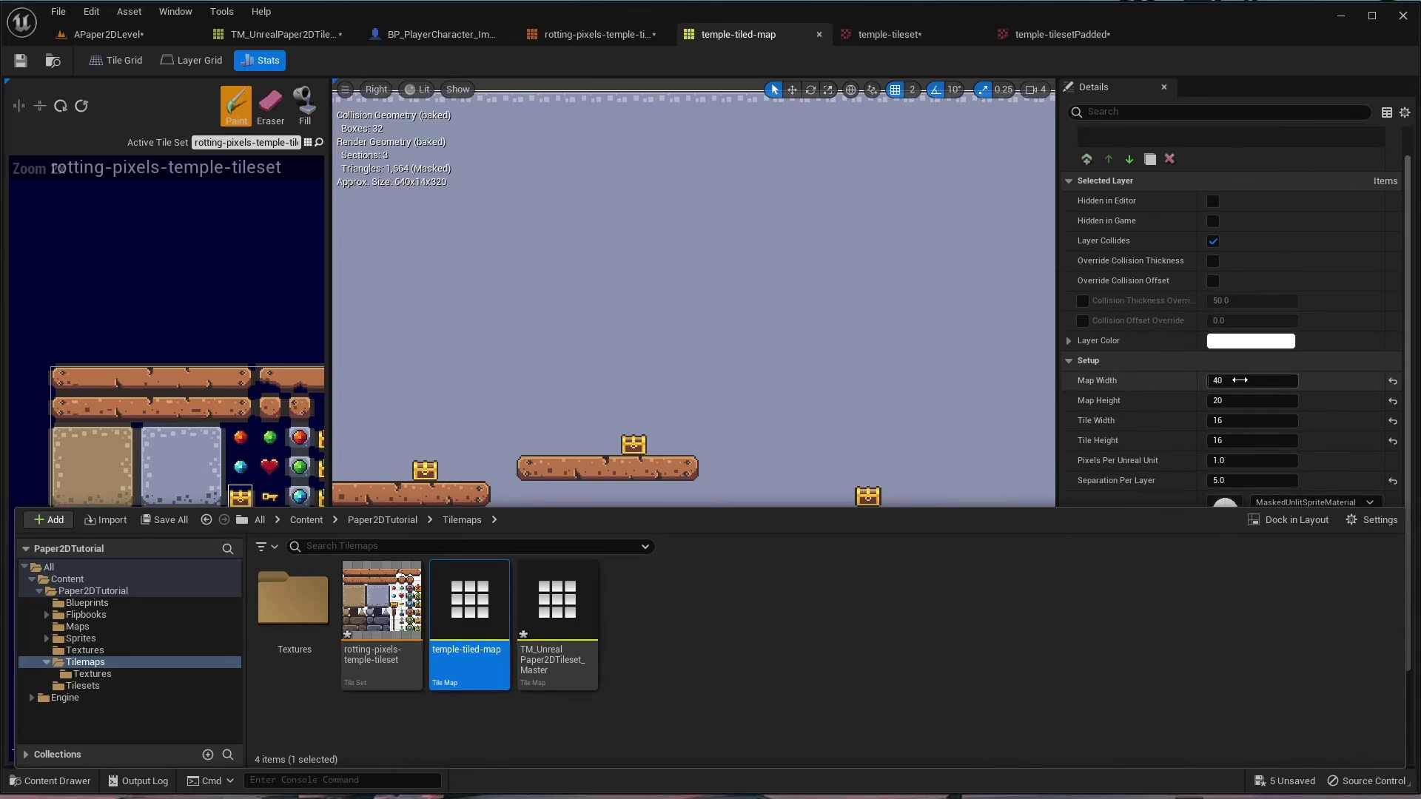
{"action": "scroll", "coordinate": [1239, 379], "scroll_direction": "down", "scroll_amount": 1}
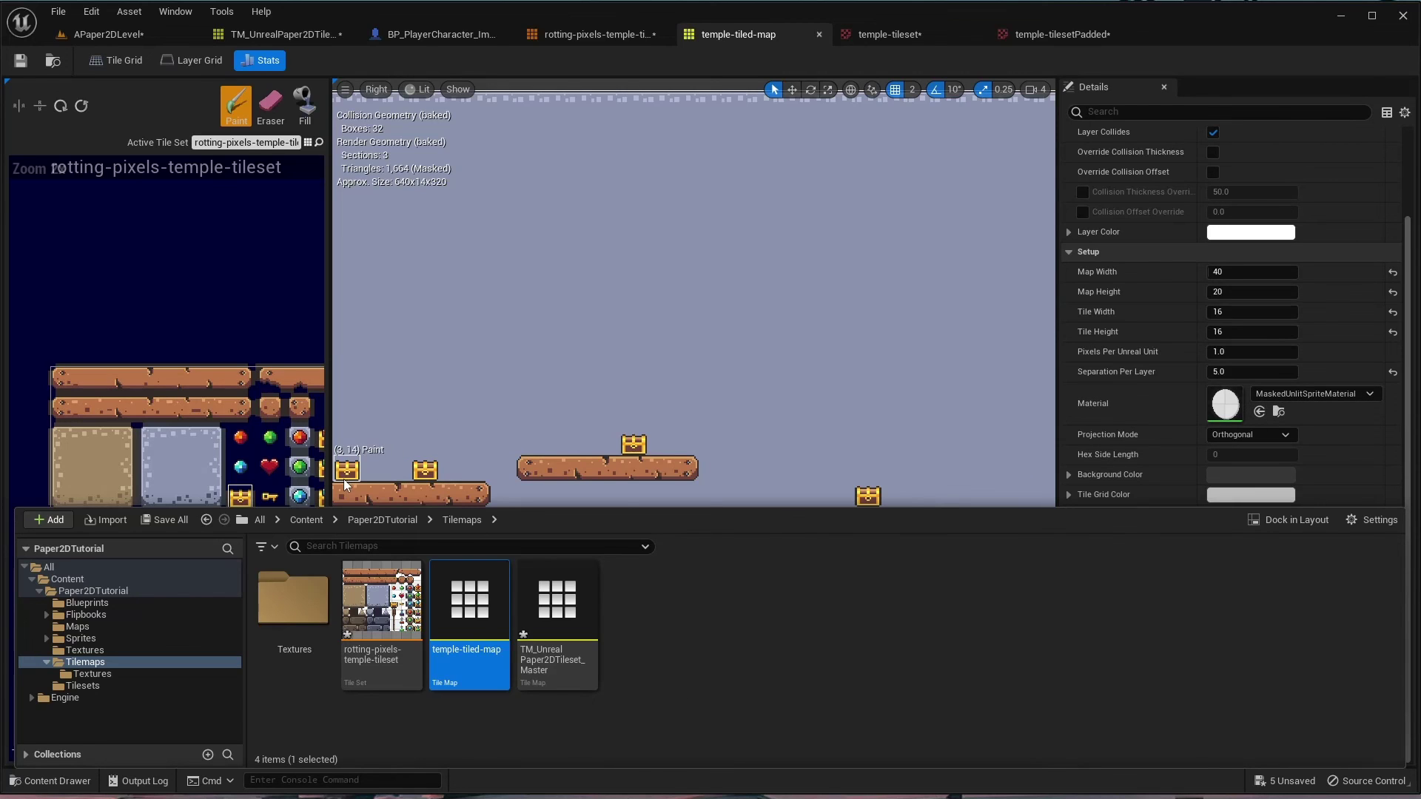
- Check the actions available for rotting-pixels-temple-tileset, reopen it to view its padded tiles, and switch back to Tiled
{"action": "right_click", "coordinate": [390, 646]}
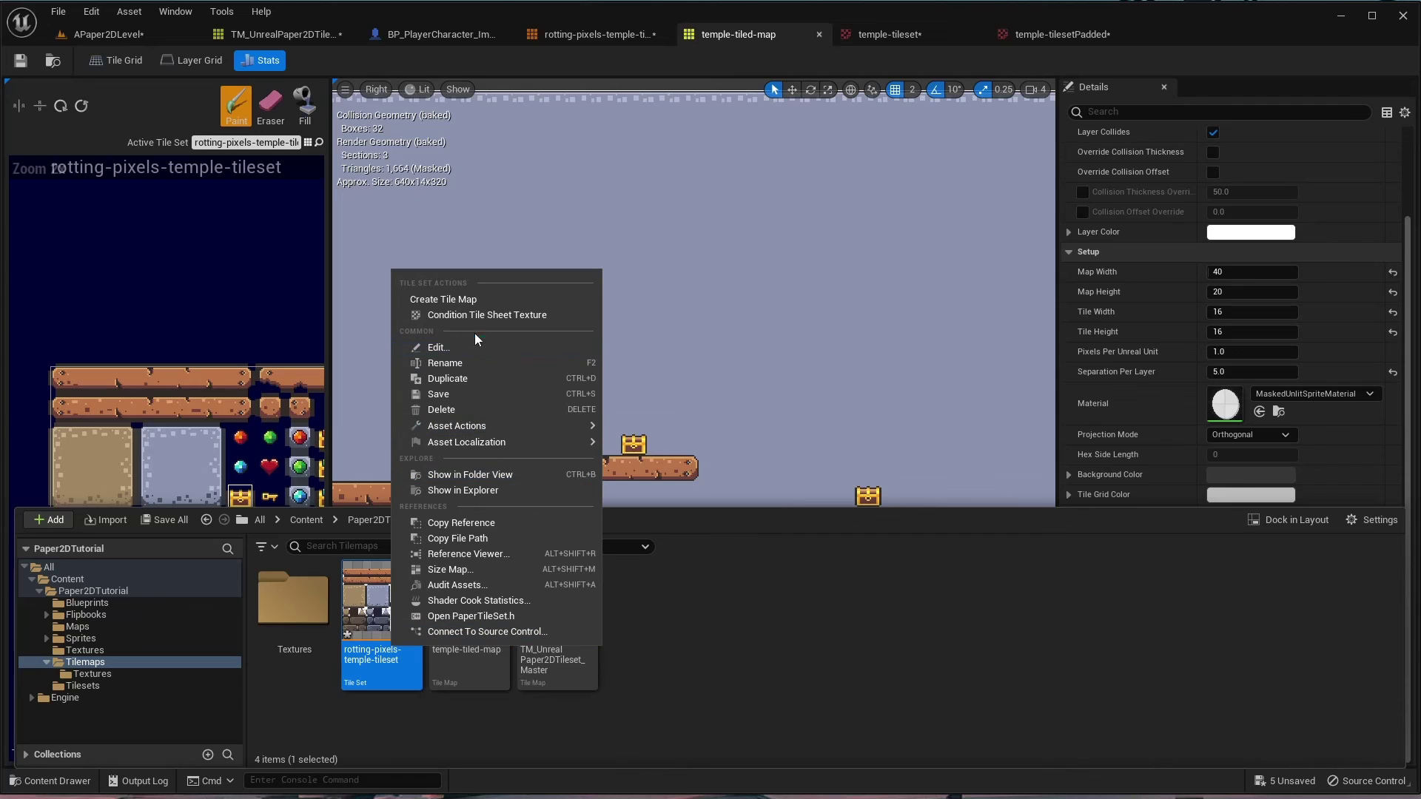
{"action": "left_click", "coordinate": [743, 681]}
{"action": "double_click", "coordinate": [375, 644]}
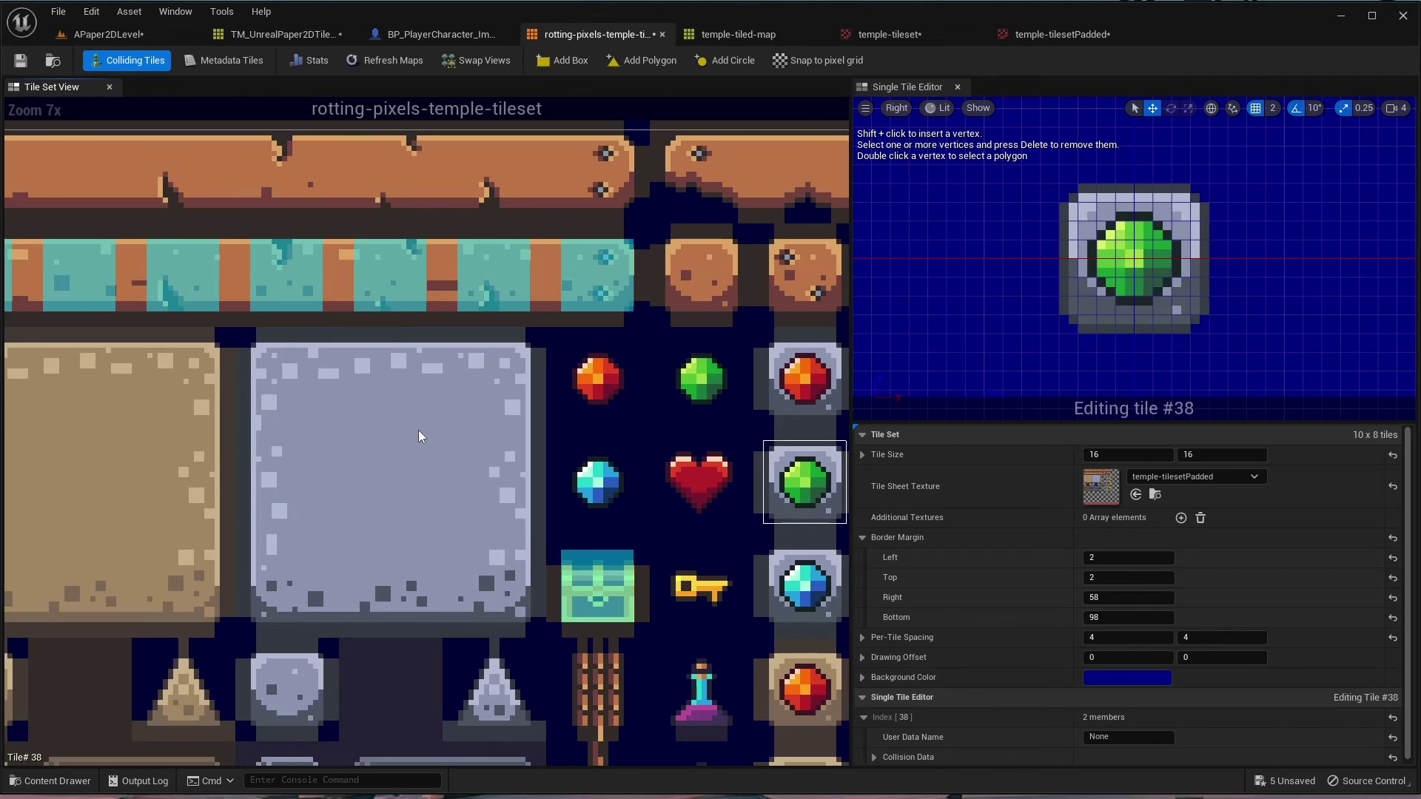
{"action": "key", "text": "alt+Tab"}
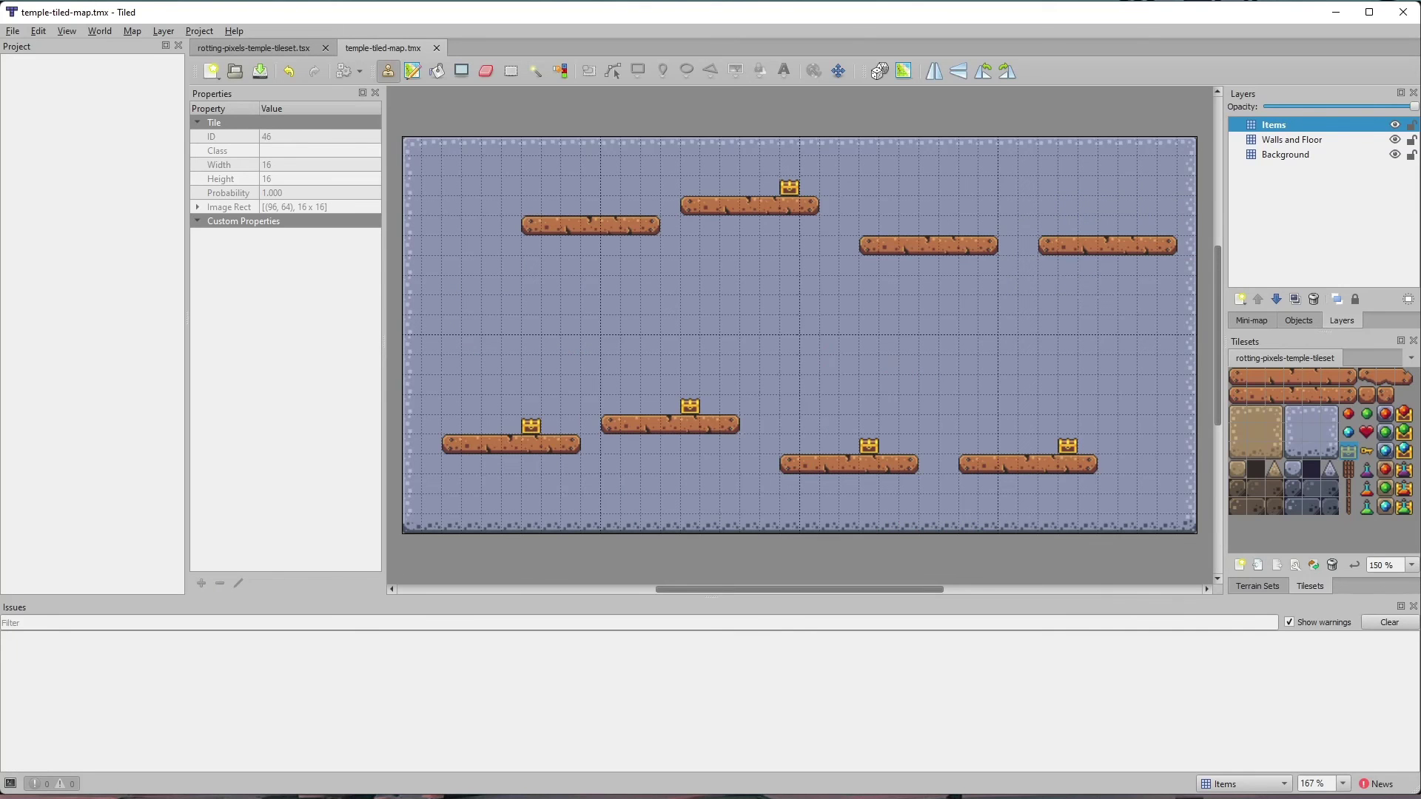